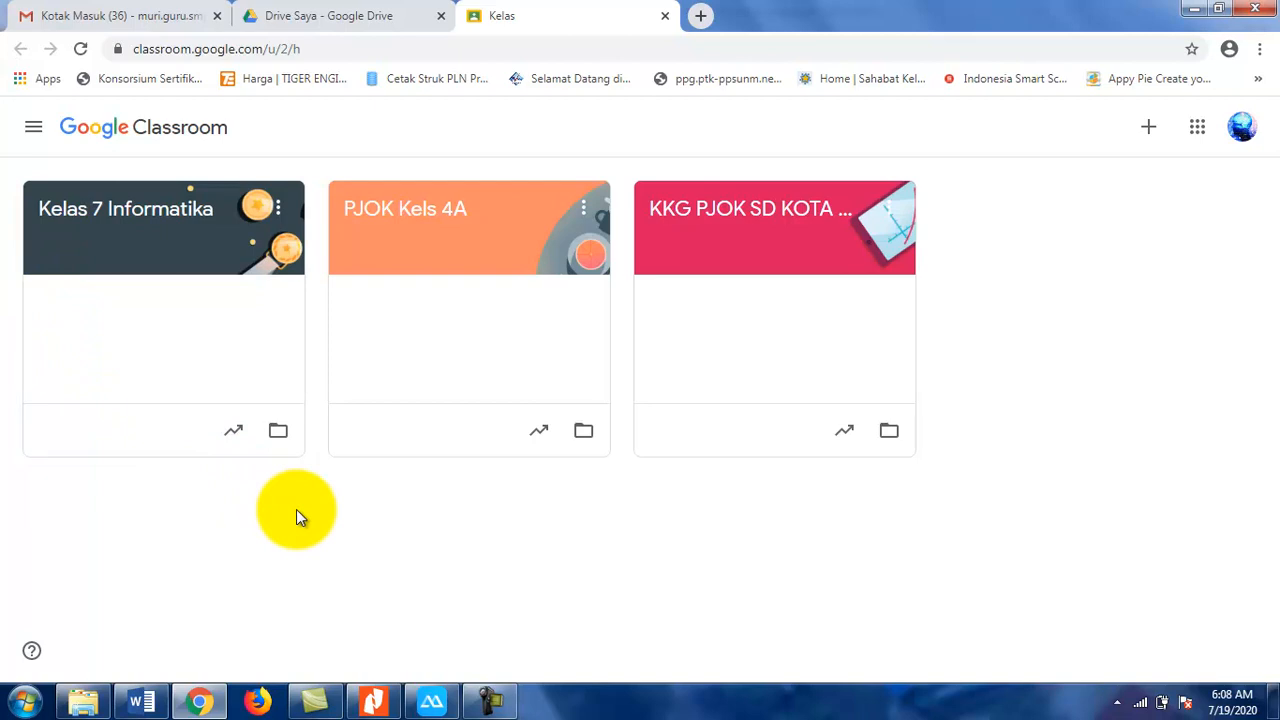
pyautogui.click(1150, 130)
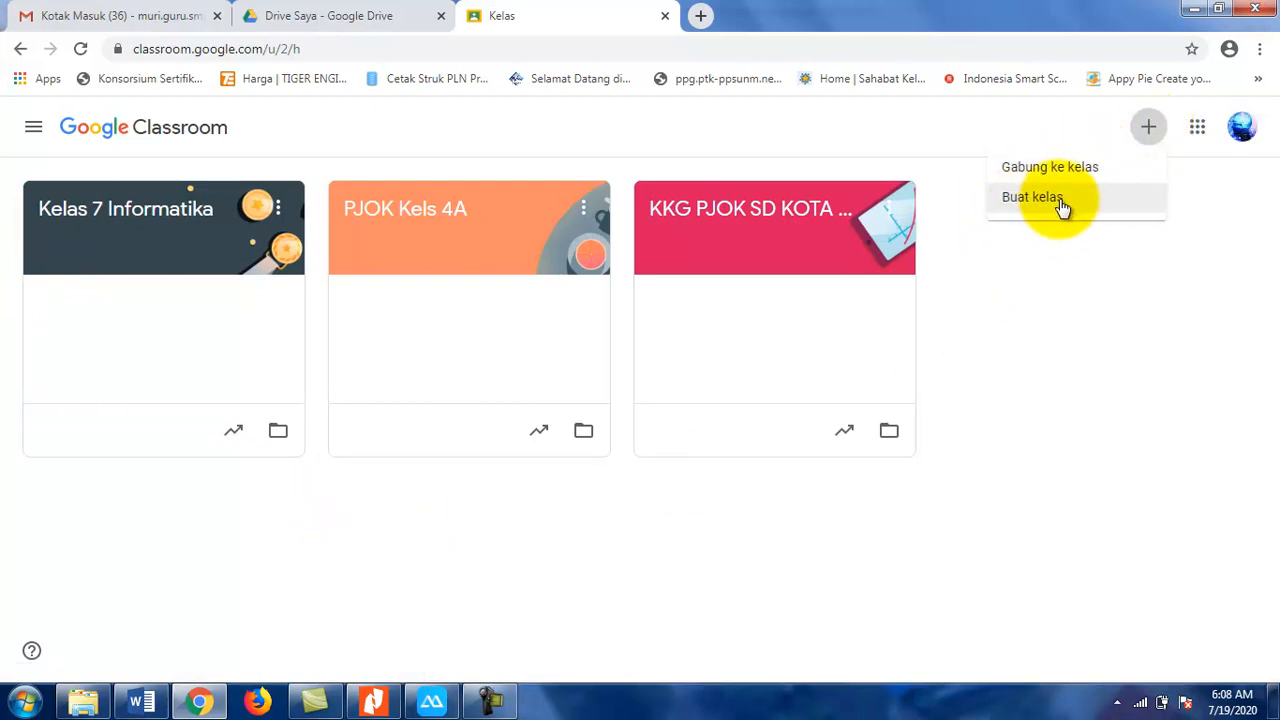
pyautogui.click(1028, 327)
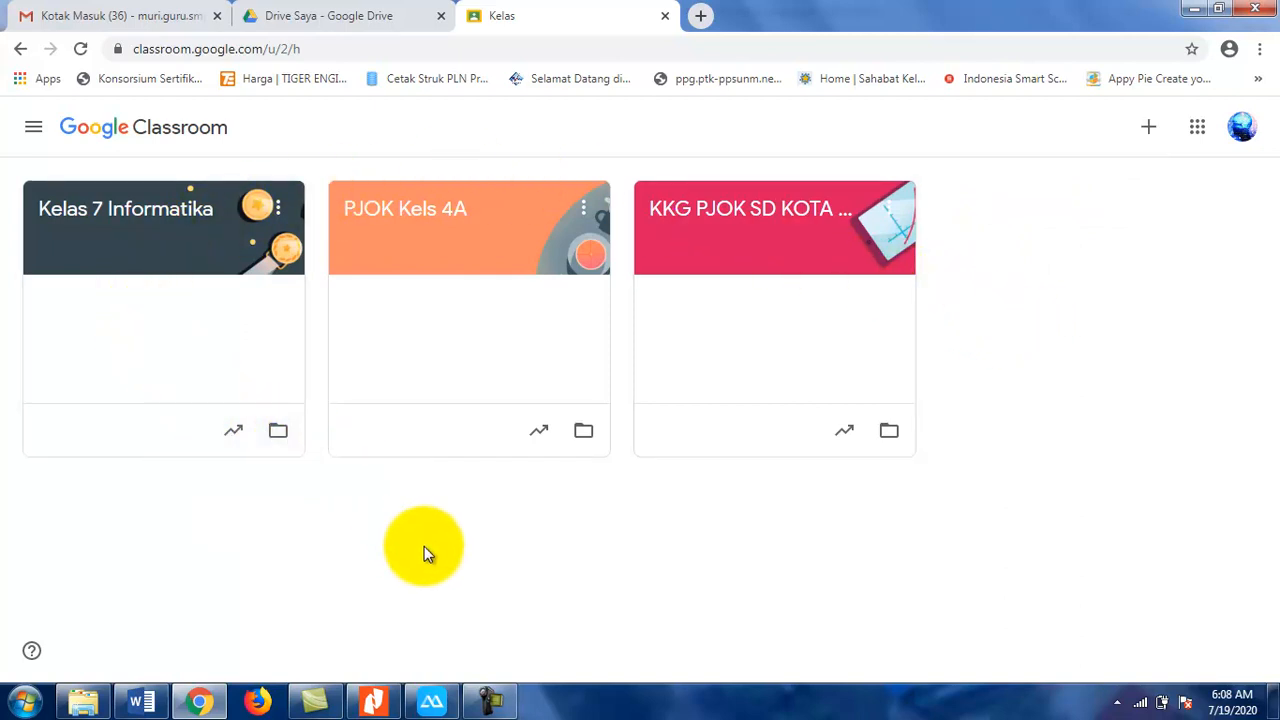
pyautogui.click(1143, 130)
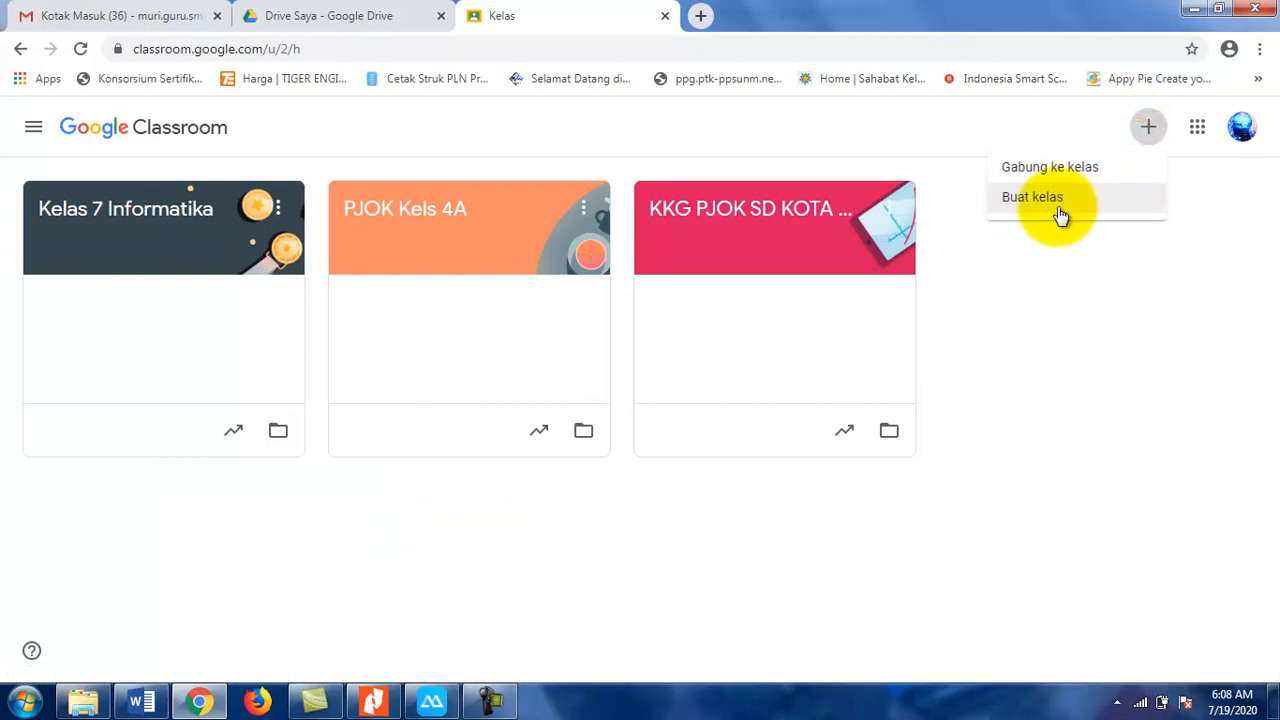
pyautogui.click(1088, 336)
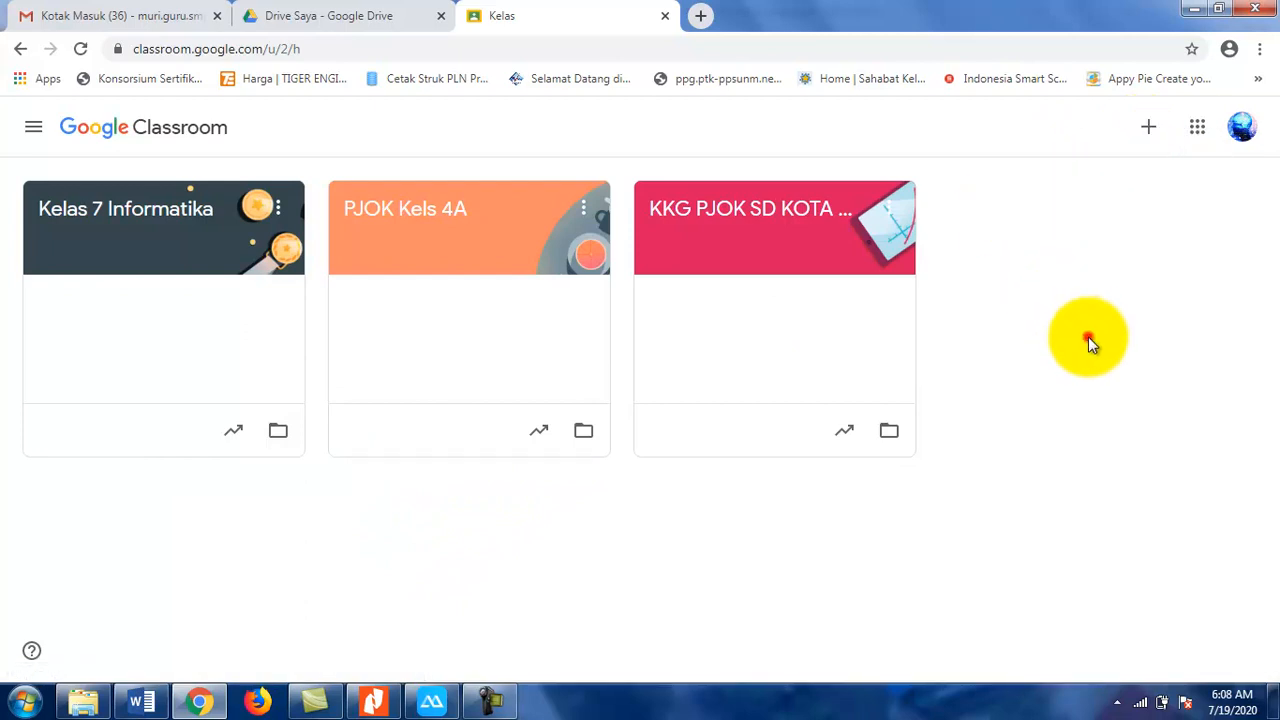
# Open the Kelas 7 Informatika class
pyautogui.click(127, 248)
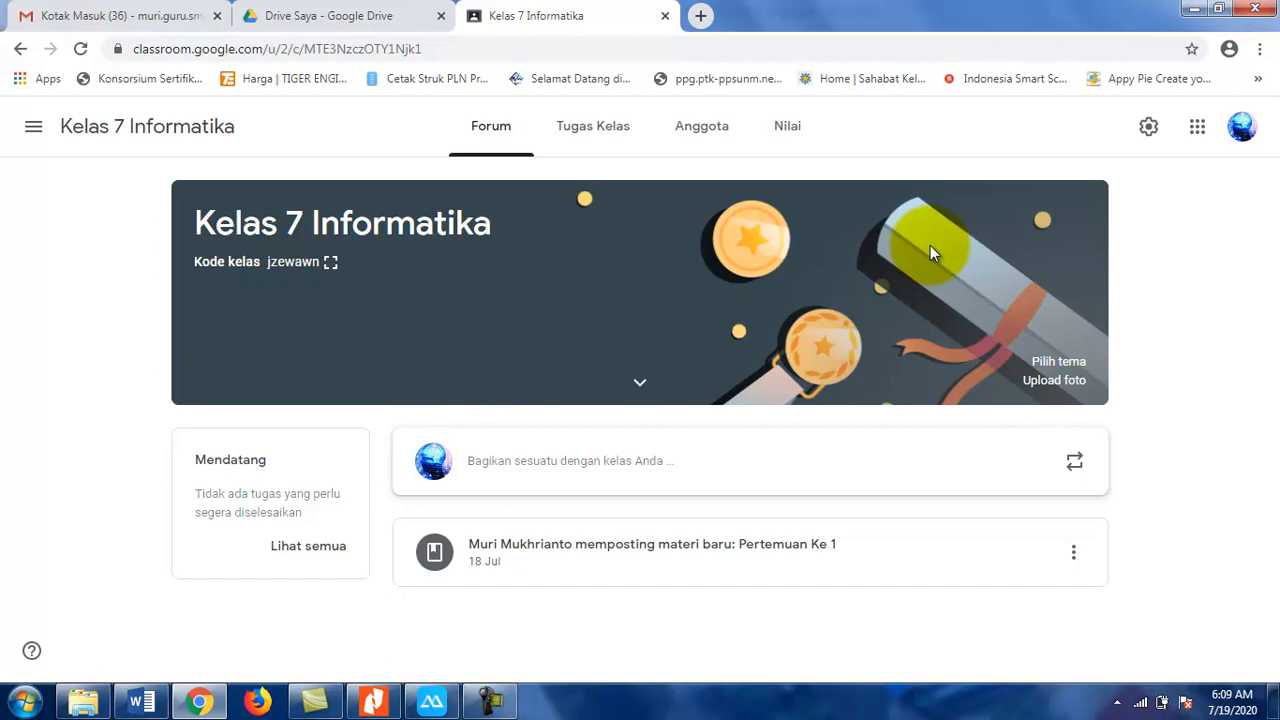
# Browse the class theme gallery through General, English & History, Math & Science, Arts and Sports, and leave it without choosing a theme
pyautogui.click(1059, 360)
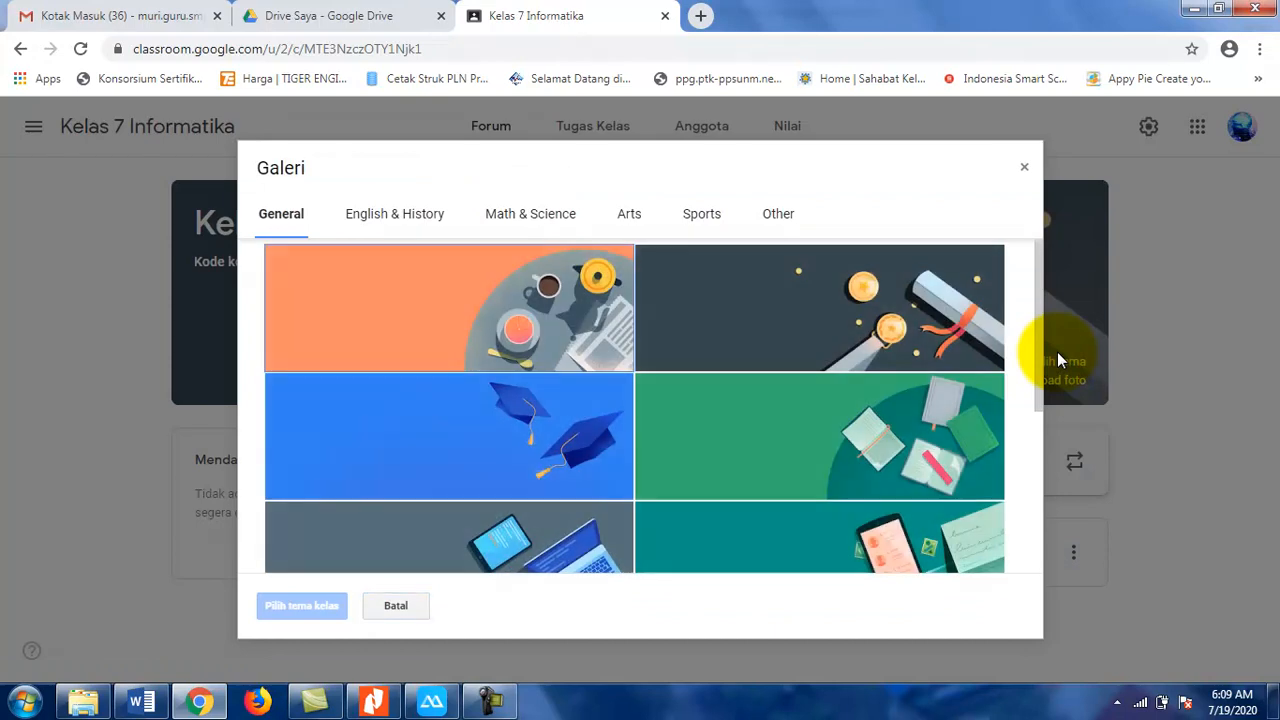
pyautogui.scroll(-3, 606, 463)
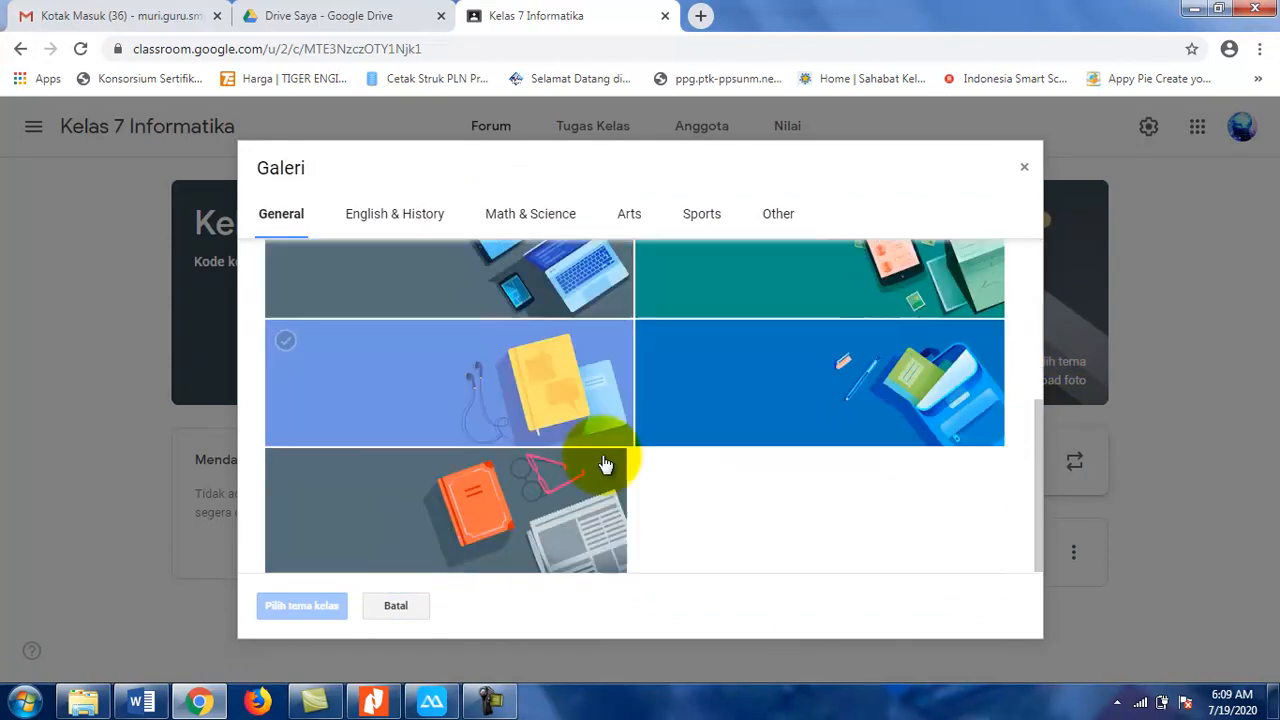
pyautogui.scroll(3, 640, 440)
pyautogui.click(416, 218)
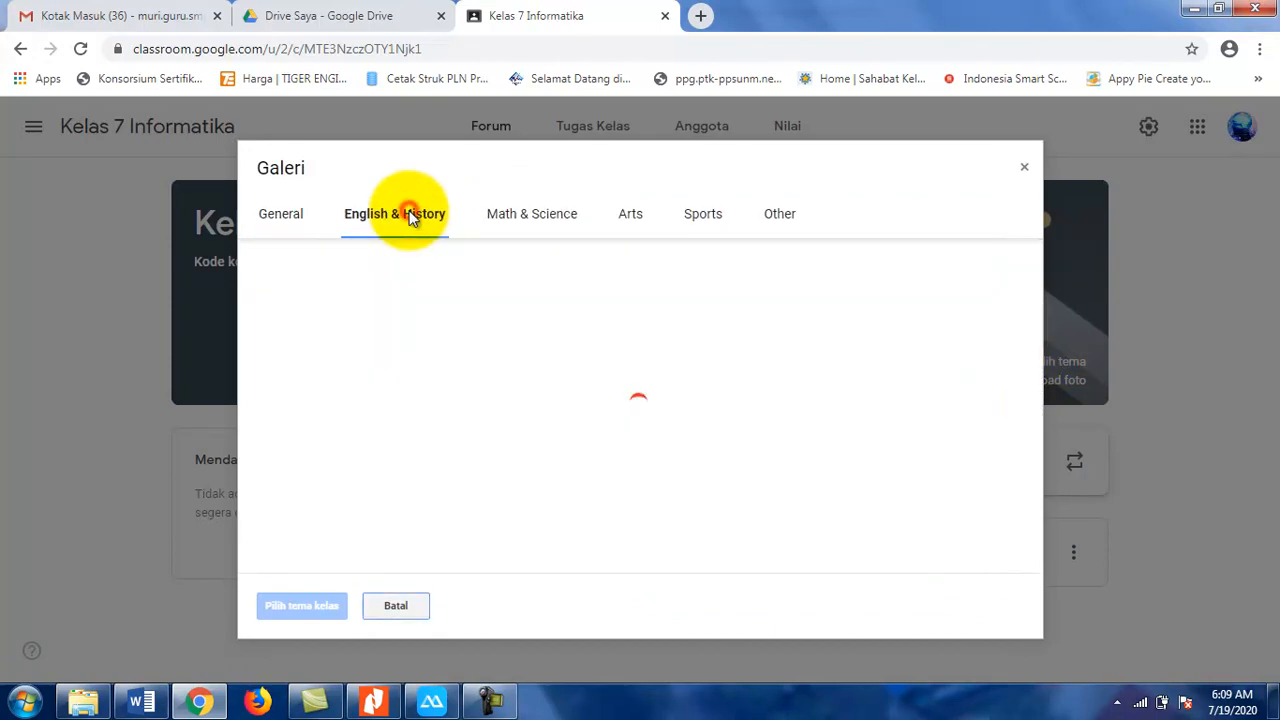
pyautogui.click(530, 218)
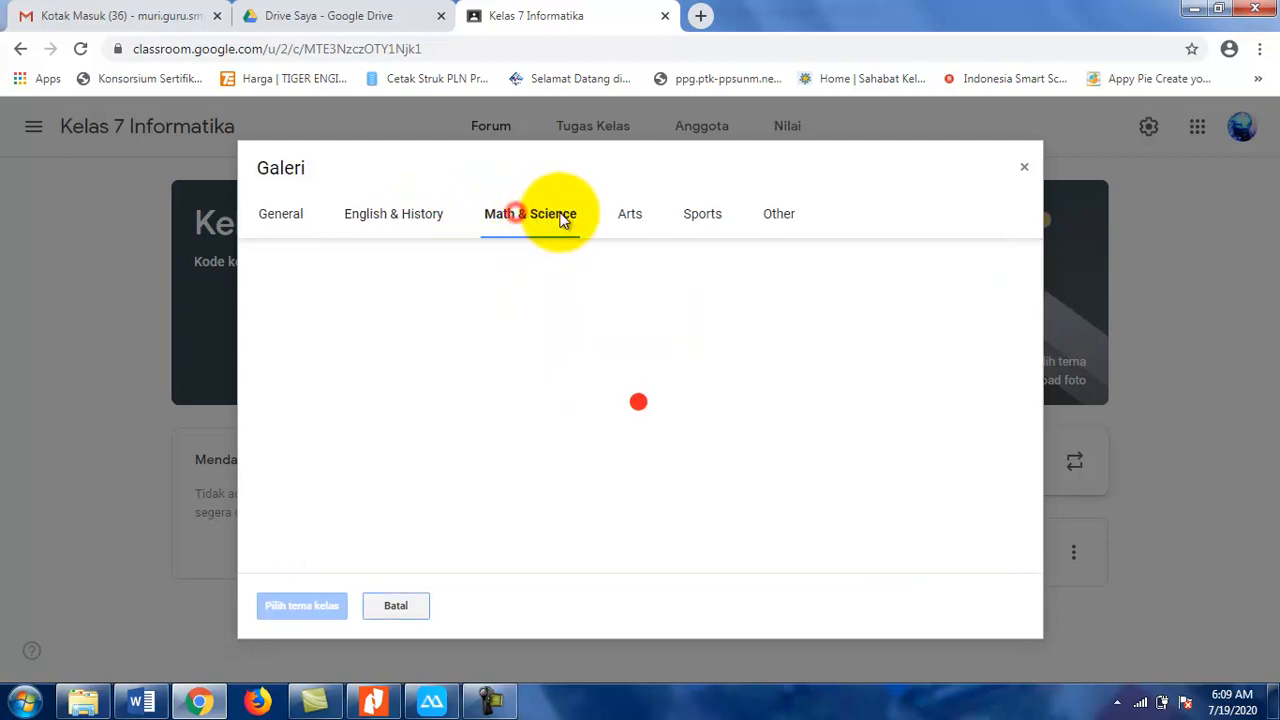
pyautogui.click(630, 218)
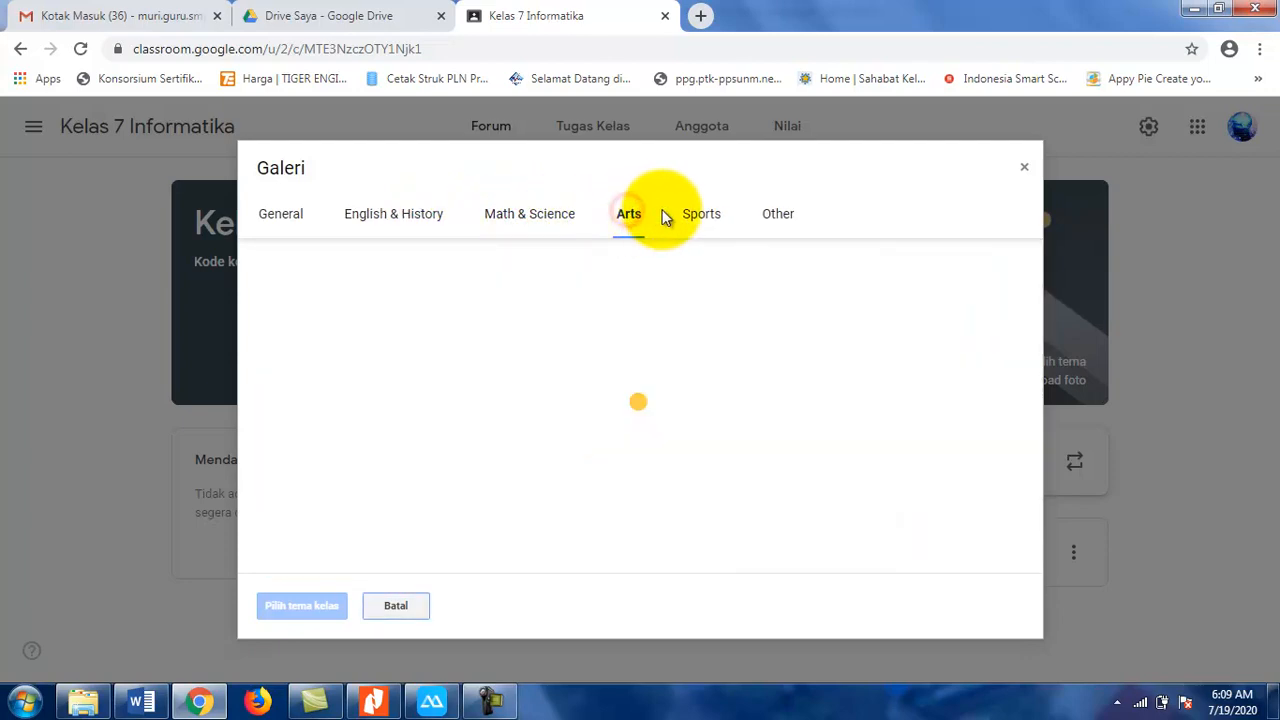
pyautogui.click(697, 213)
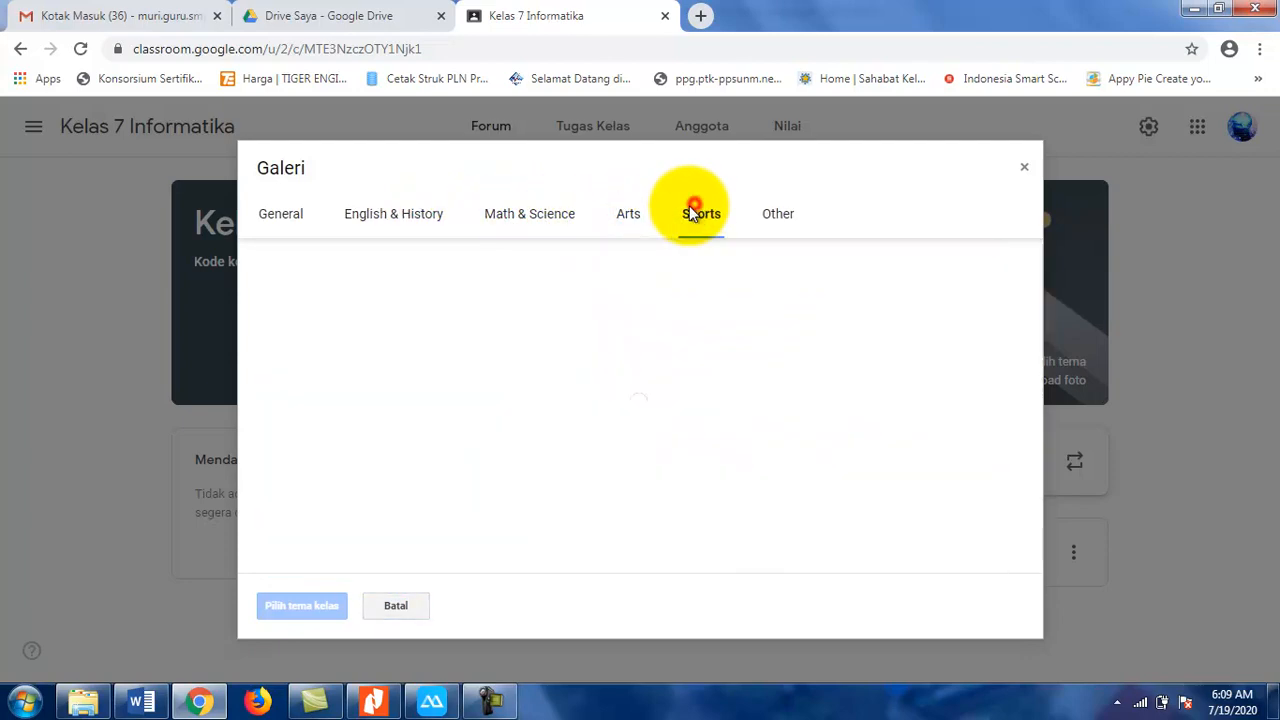
pyautogui.click(286, 216)
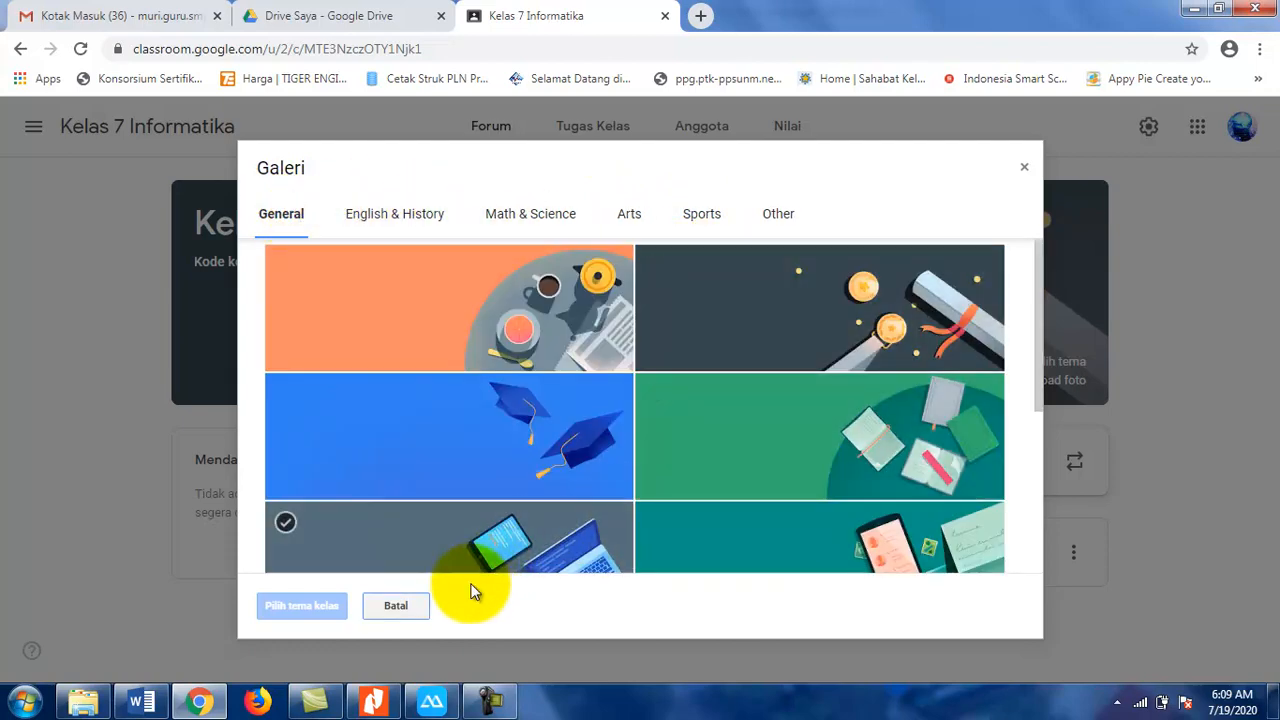
pyautogui.click(396, 607)
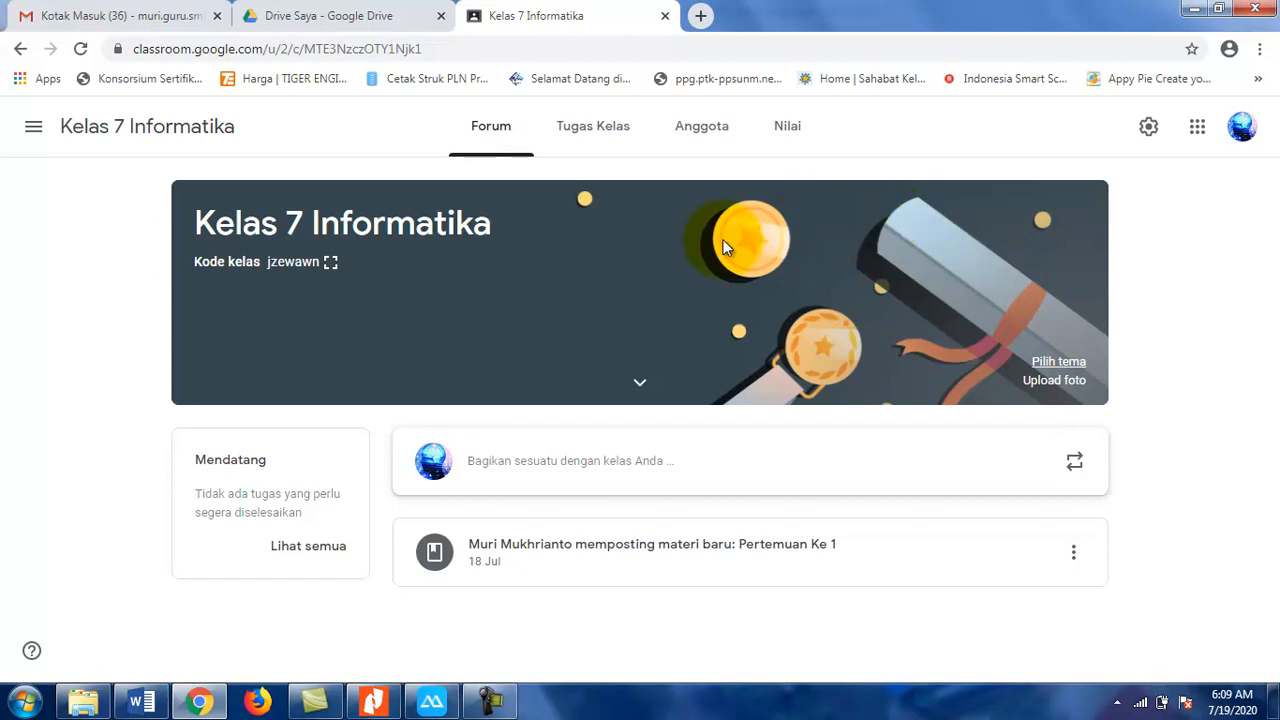
# Upload the picture aplikasi-belajar-online-android from the Pictures library as the class header photo
pyautogui.click(1042, 386)
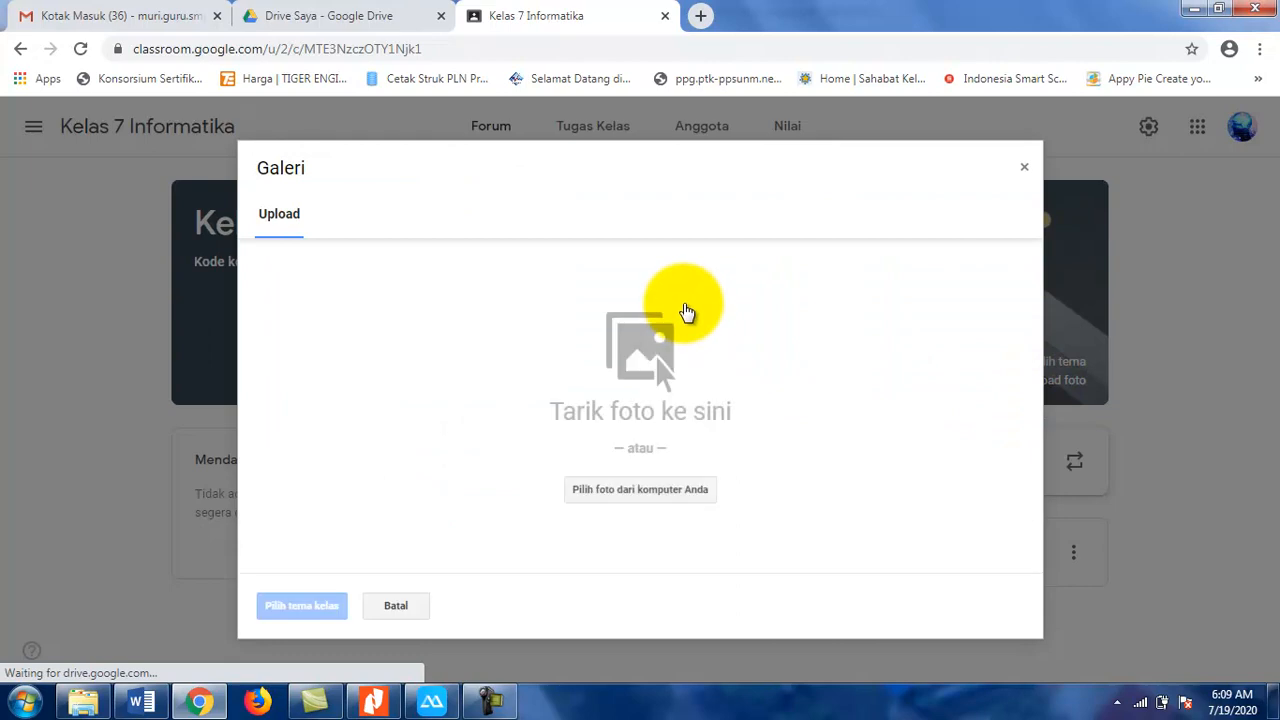
pyautogui.click(670, 495)
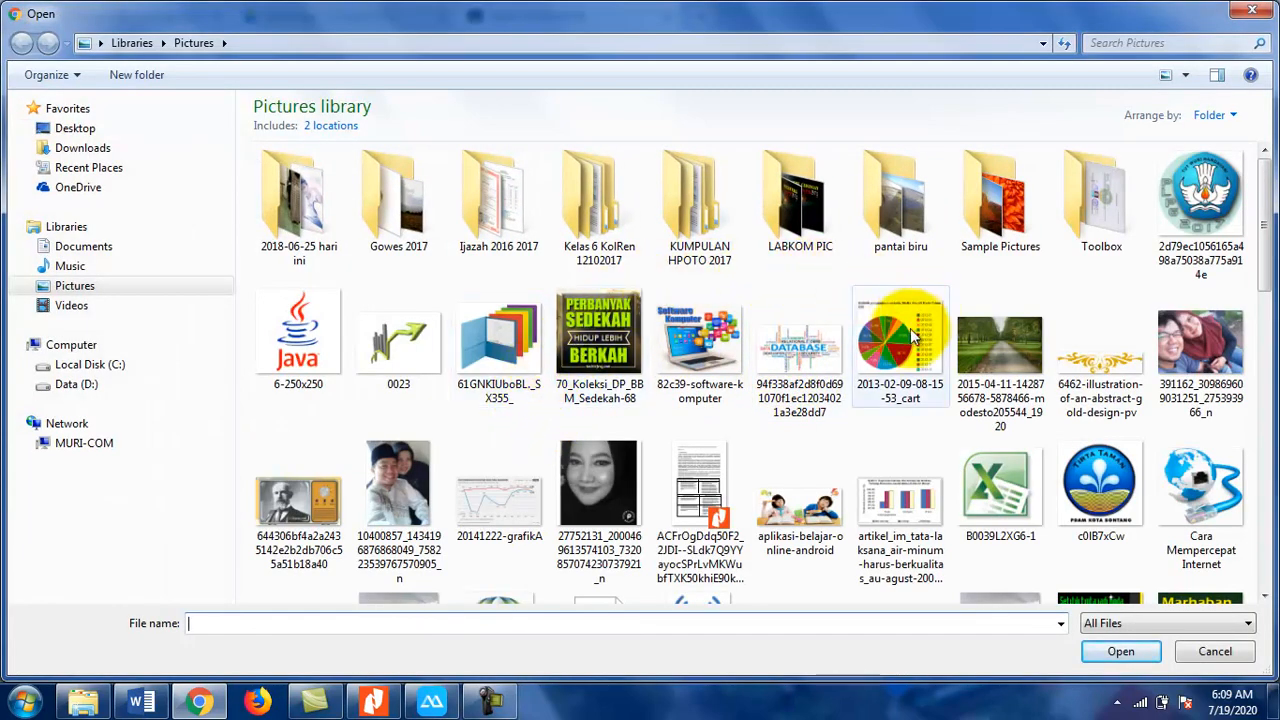
pyautogui.click(826, 508)
pyautogui.click(1124, 653)
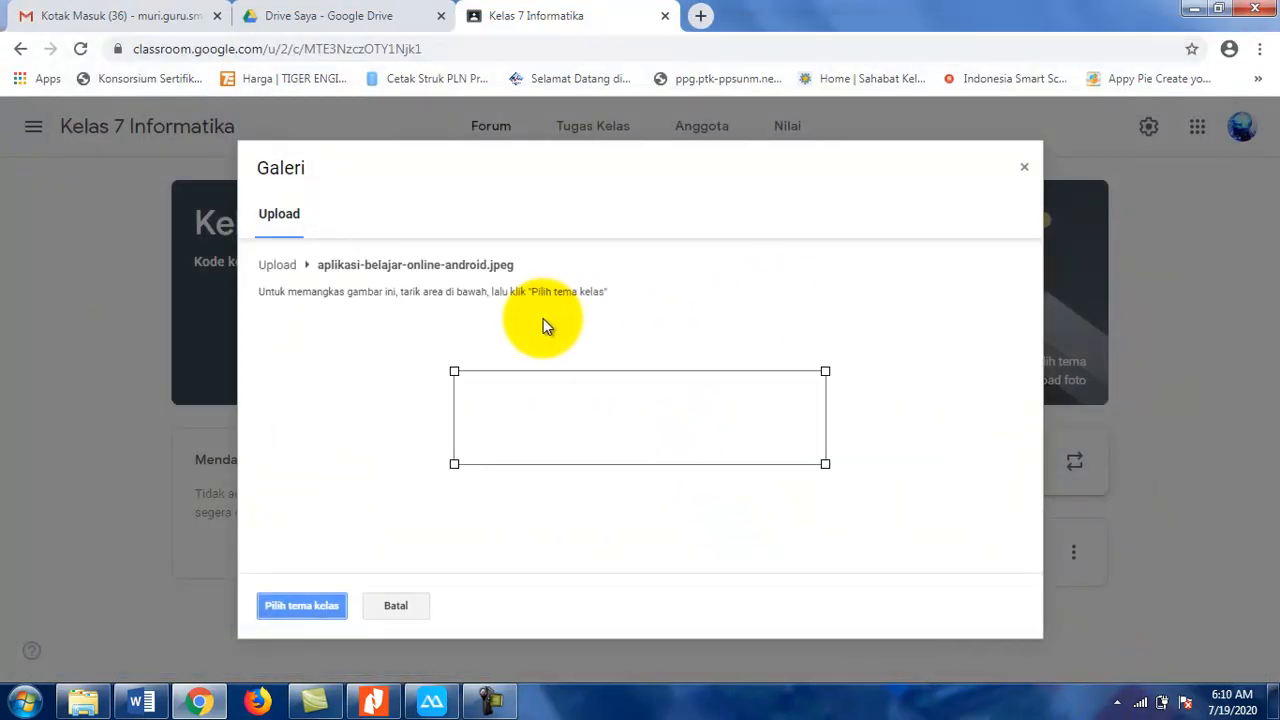
# Crop the uploaded photo to its full-width upper part showing both children's faces and apply it as the class theme
pyautogui.moveTo(600, 408); pyautogui.dragTo(537, 346)
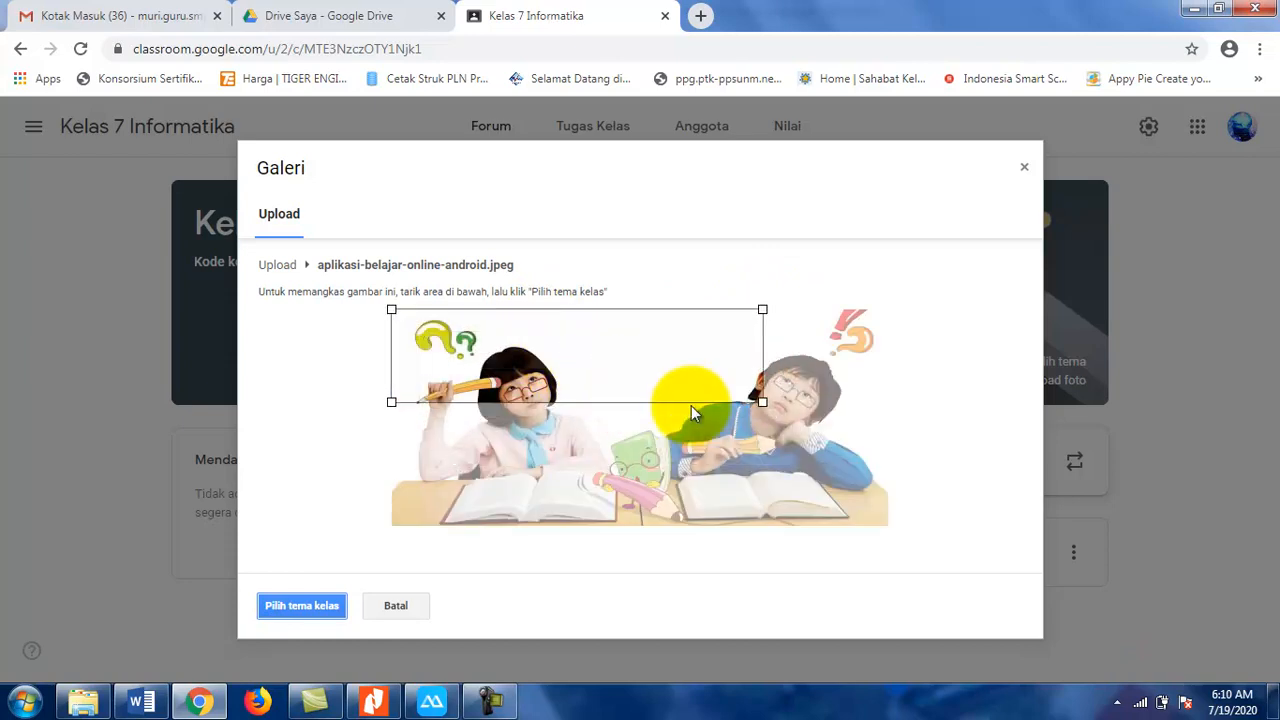
pyautogui.moveTo(764, 399); pyautogui.dragTo(900, 514)
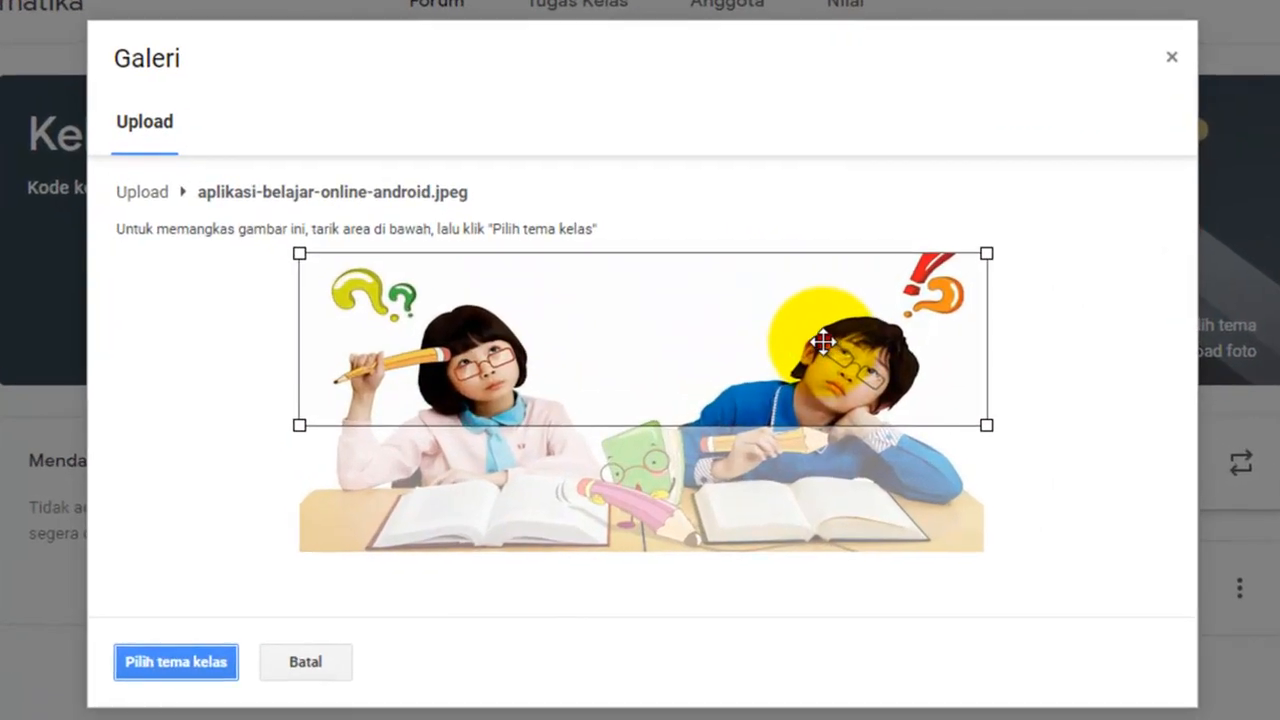
pyautogui.moveTo(813, 352); pyautogui.dragTo(849, 354)
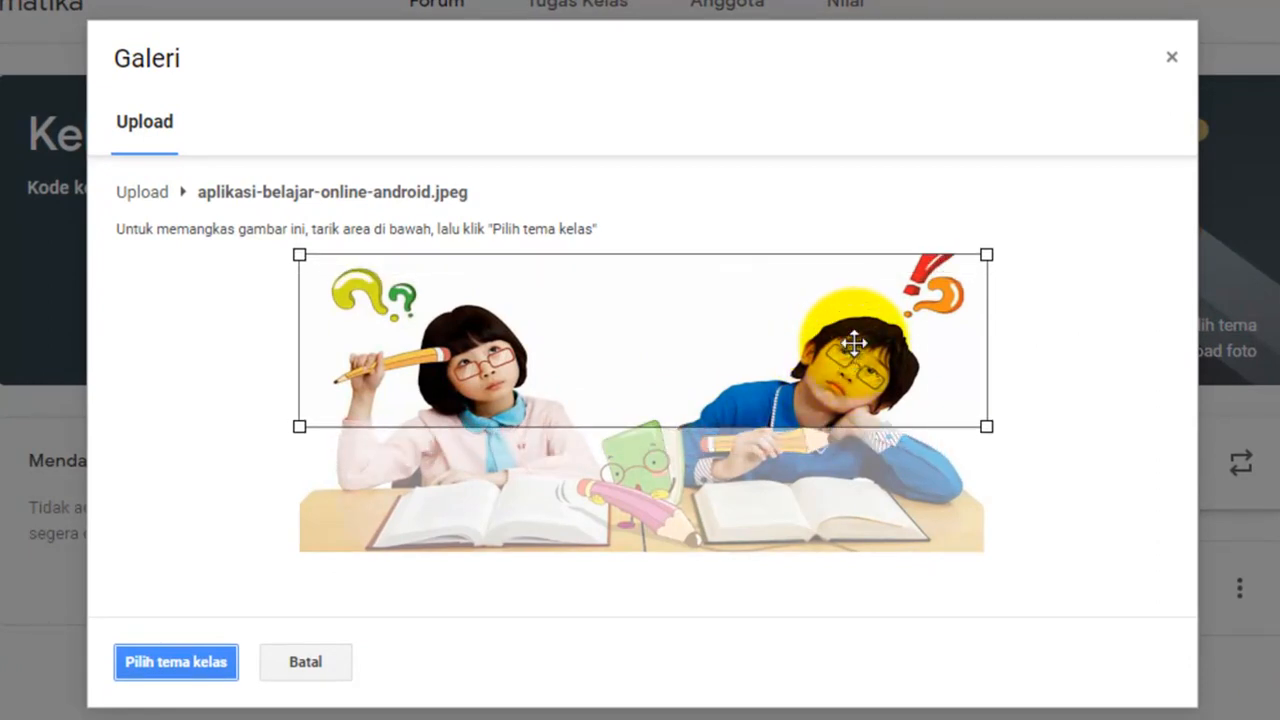
pyautogui.click(185, 660)
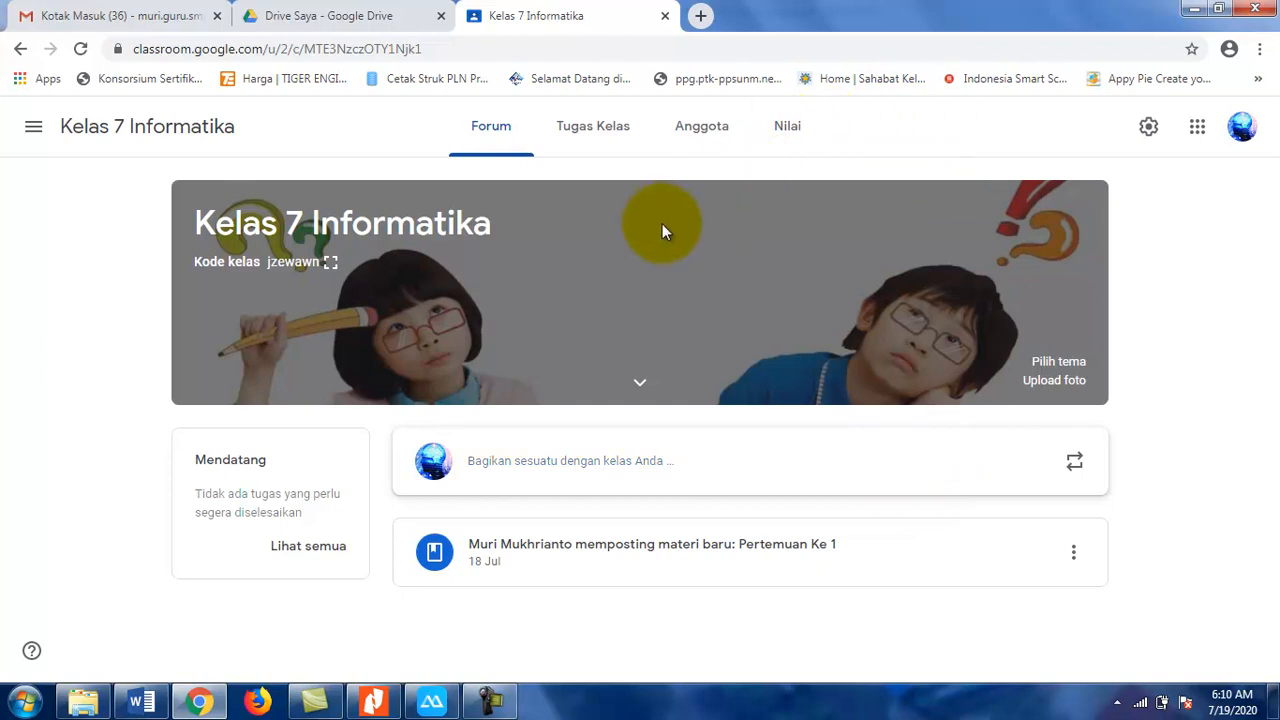
# Look over the folders and files in Google Drive, and return to Kelas 7 Informatika to view its classwork page
pyautogui.click(346, 22)
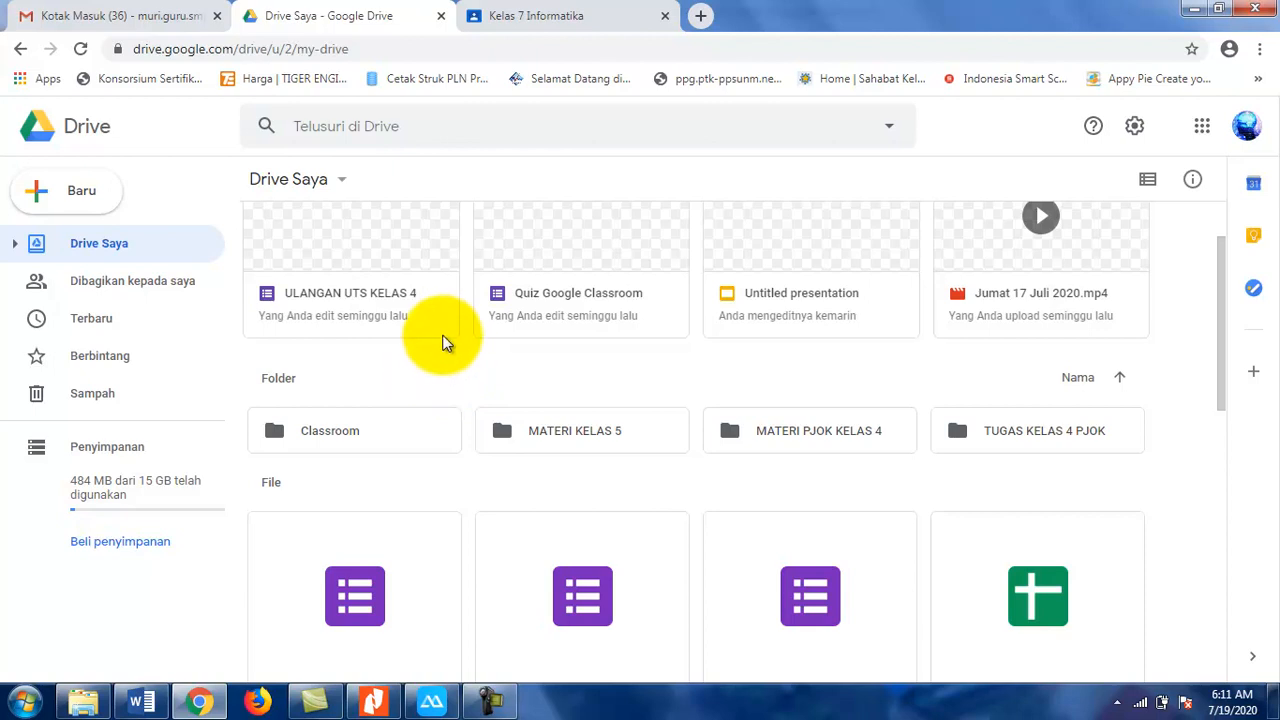
pyautogui.click(528, 16)
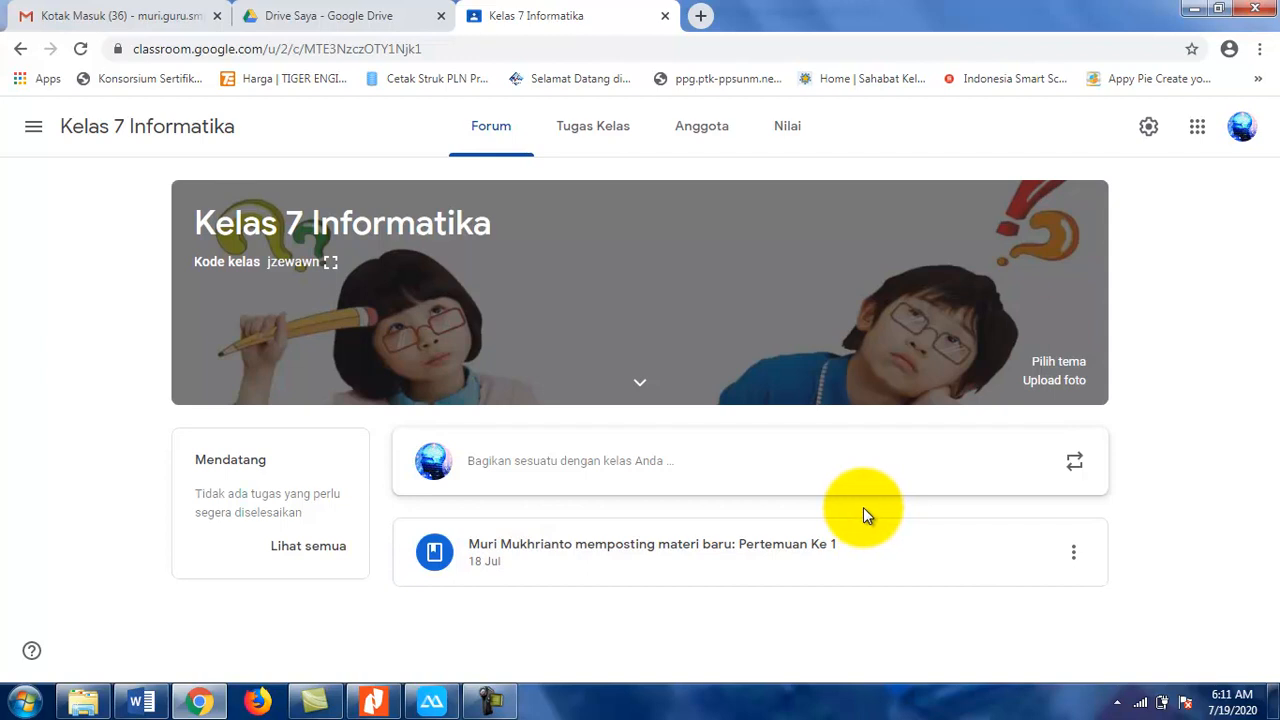
pyautogui.click(327, 12)
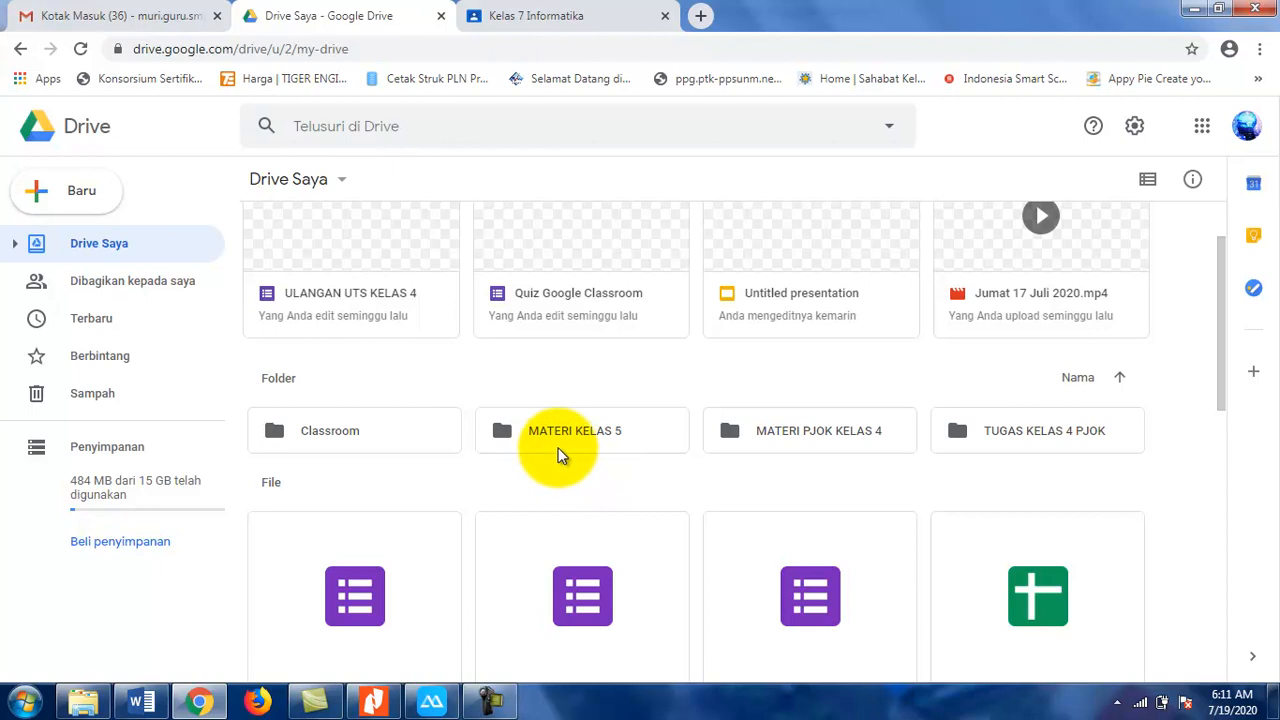
pyautogui.click(533, 10)
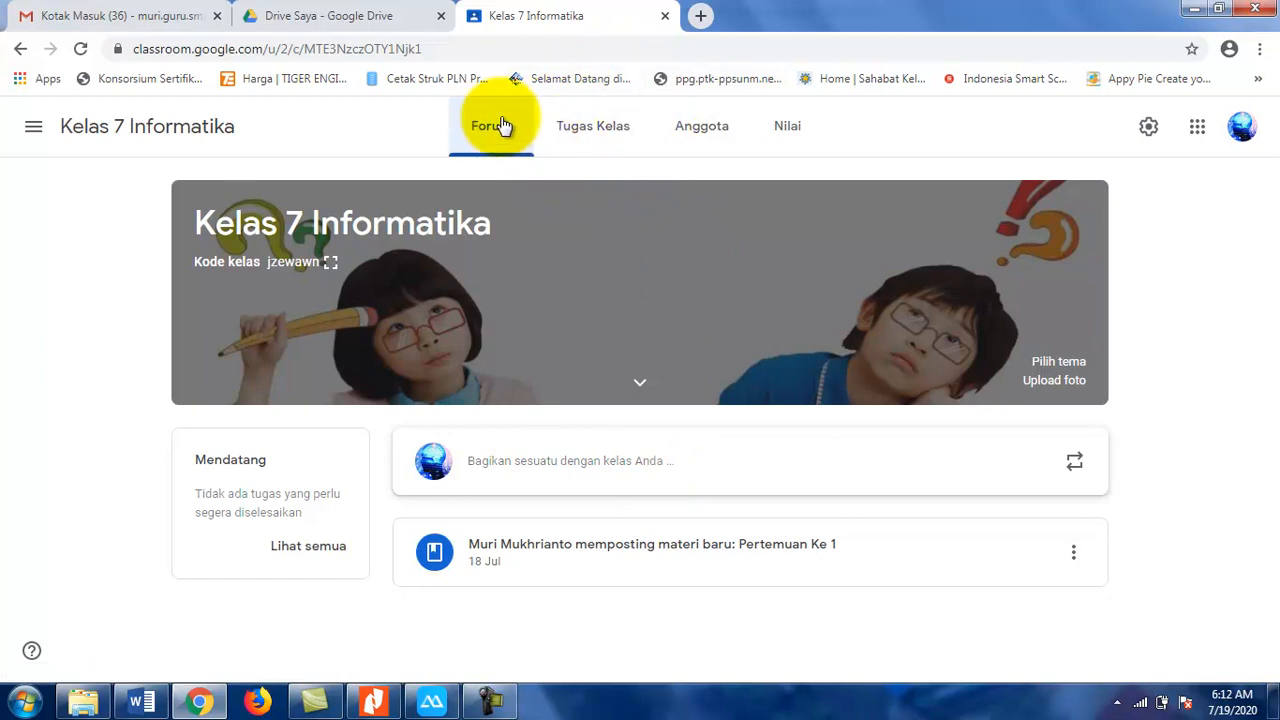
pyautogui.click(587, 139)
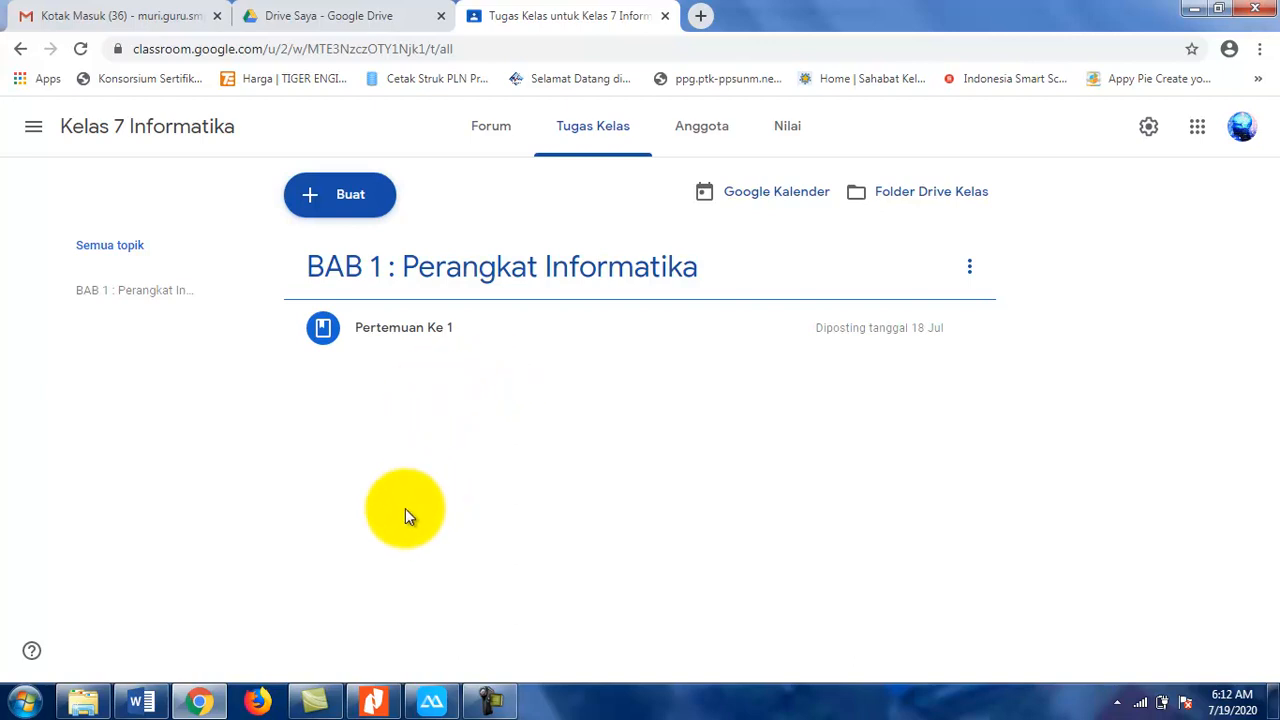
# Switch to the Informatika module PDF in Nitro Pro and examine Bab I Perangkat Informatika and the pages around it
pyautogui.click(378, 704)
pyautogui.scroll(5, 660, 362)
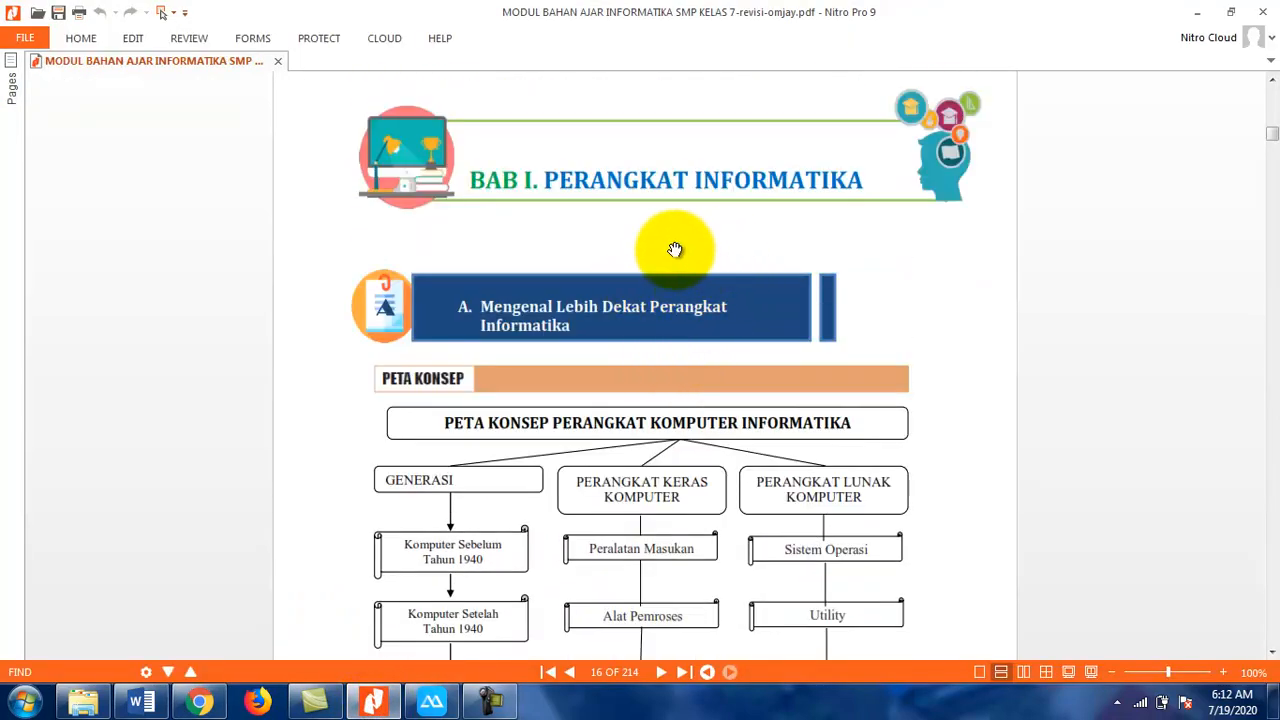
pyautogui.scroll(1, 797, 275)
pyautogui.scroll(15, 797, 275)
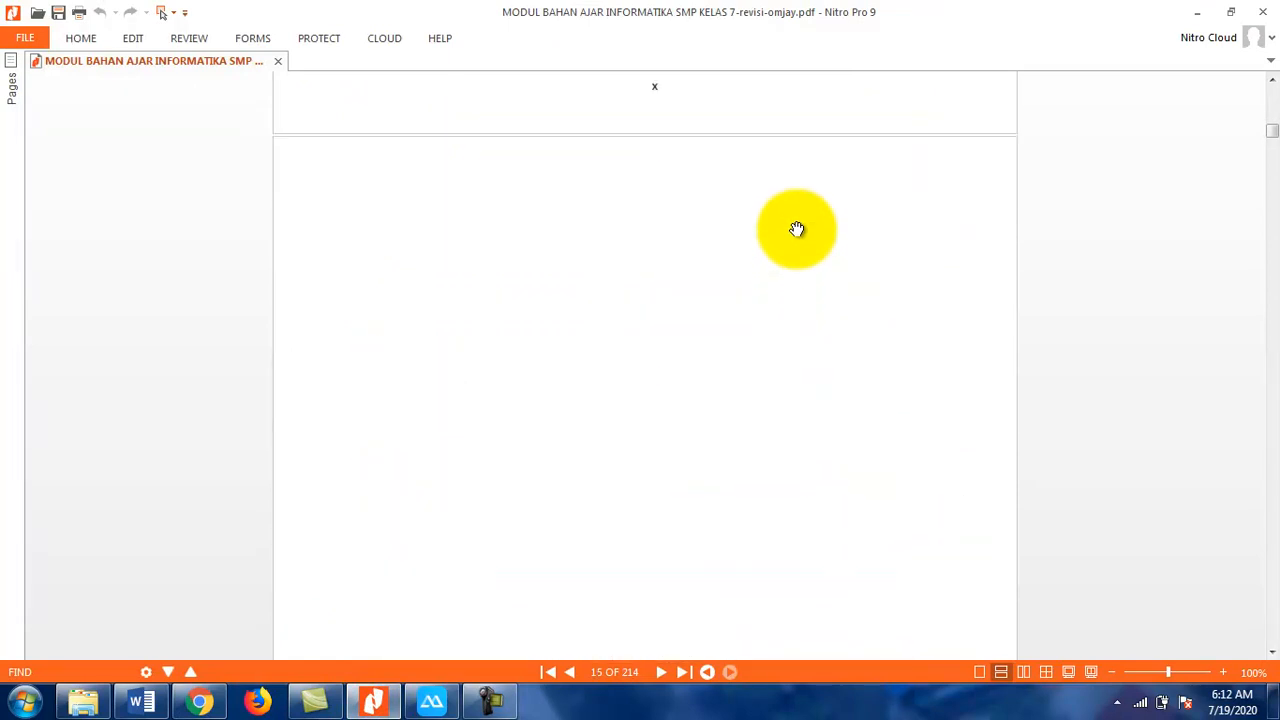
pyautogui.scroll(5, 797, 221)
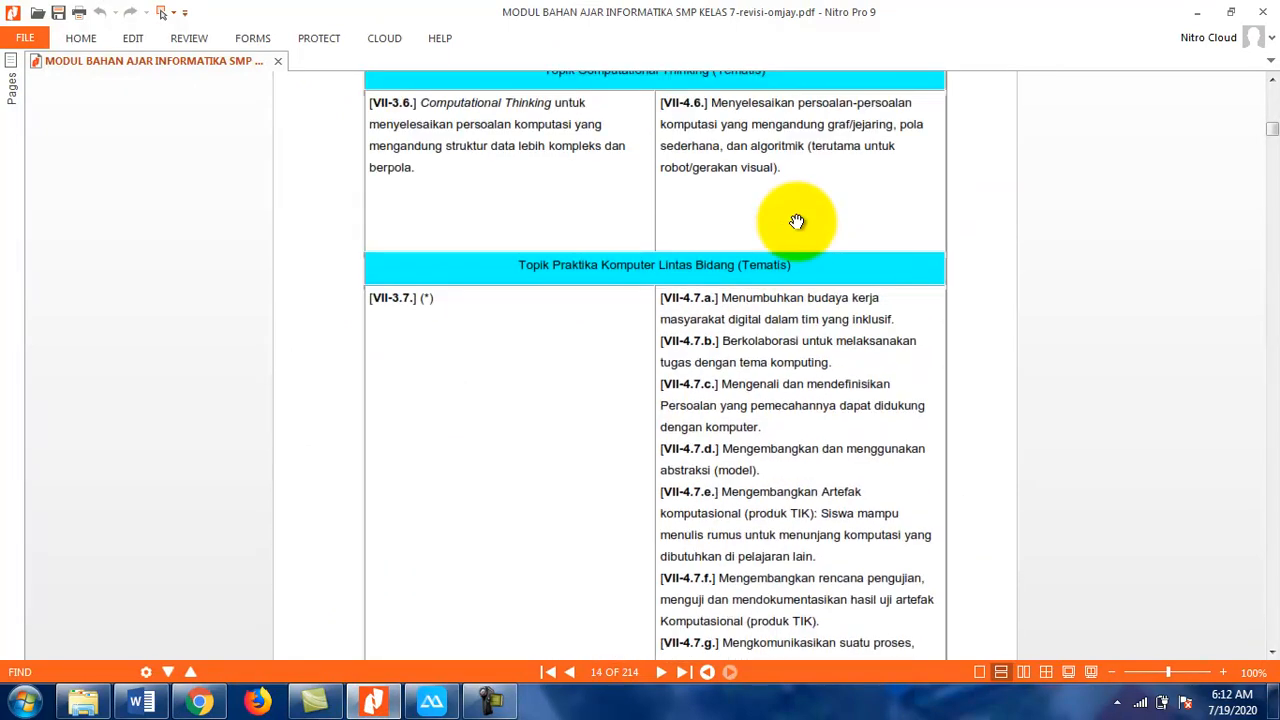
pyautogui.scroll(-17, 797, 220)
pyautogui.scroll(-20, 765, 420)
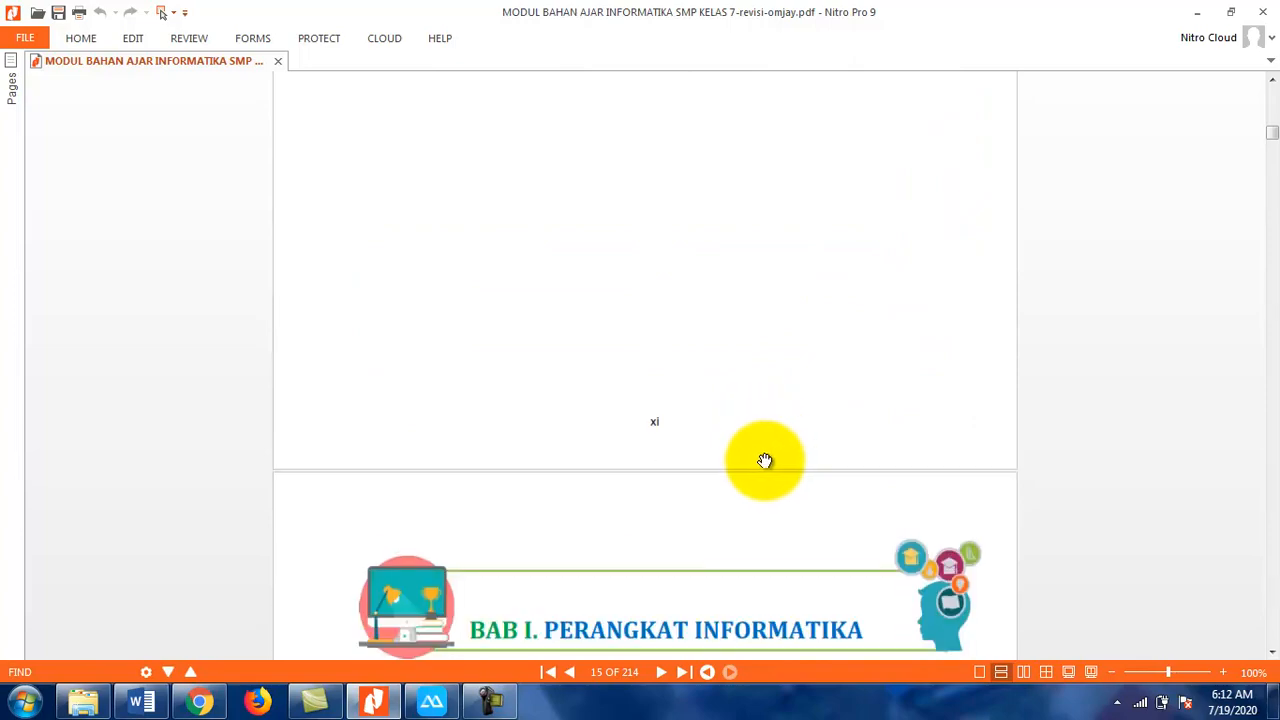
pyautogui.scroll(-20, 765, 445)
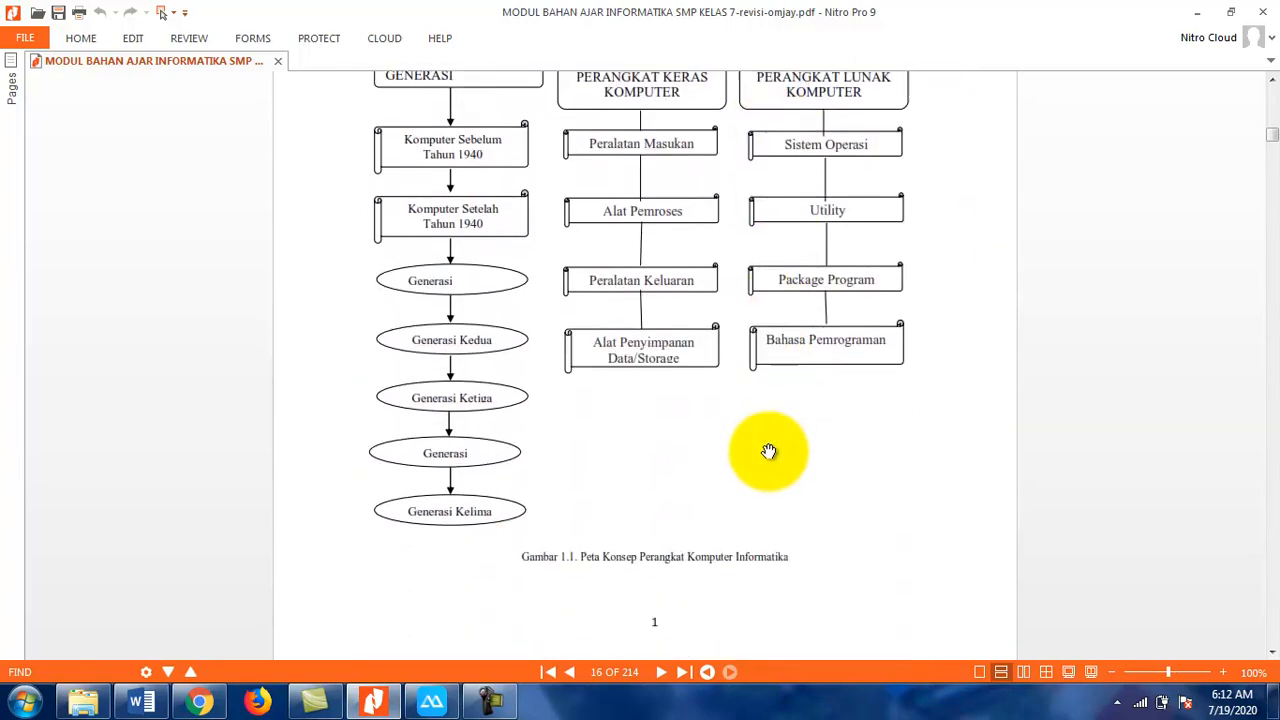
pyautogui.scroll(-5, 766, 450)
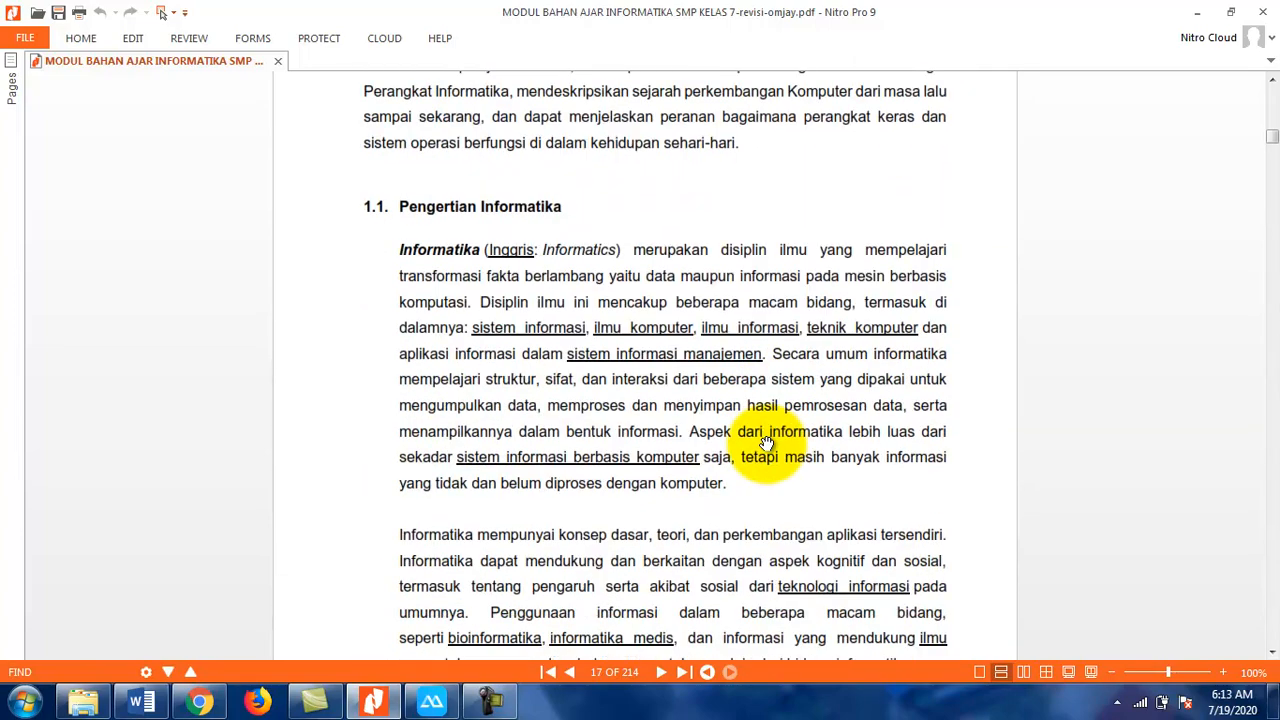
pyautogui.scroll(-7, 766, 443)
pyautogui.scroll(13, 757, 434)
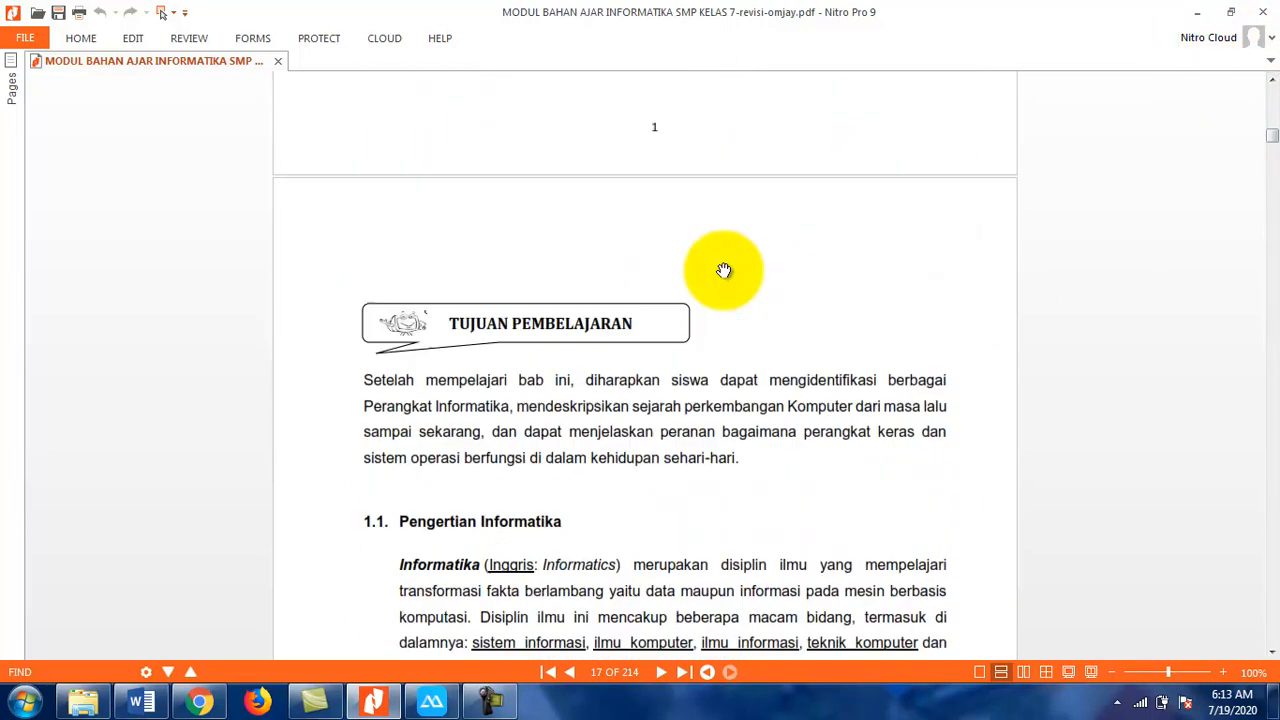
pyautogui.scroll(15, 770, 230)
# Look through the module's table of contents (Daftar Isi), and switch back to the class's classwork page in Chrome
pyautogui.moveTo(1272, 134); pyautogui.dragTo(1271, 111)
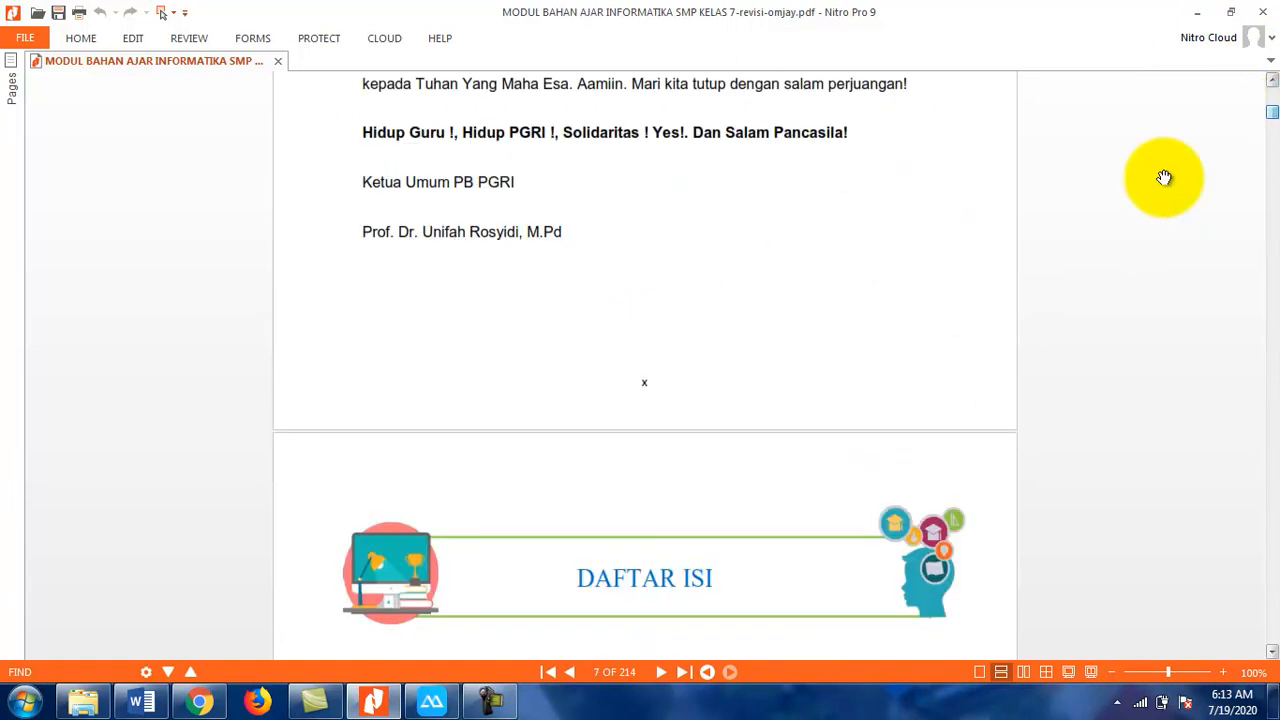
pyautogui.scroll(-8, 710, 345)
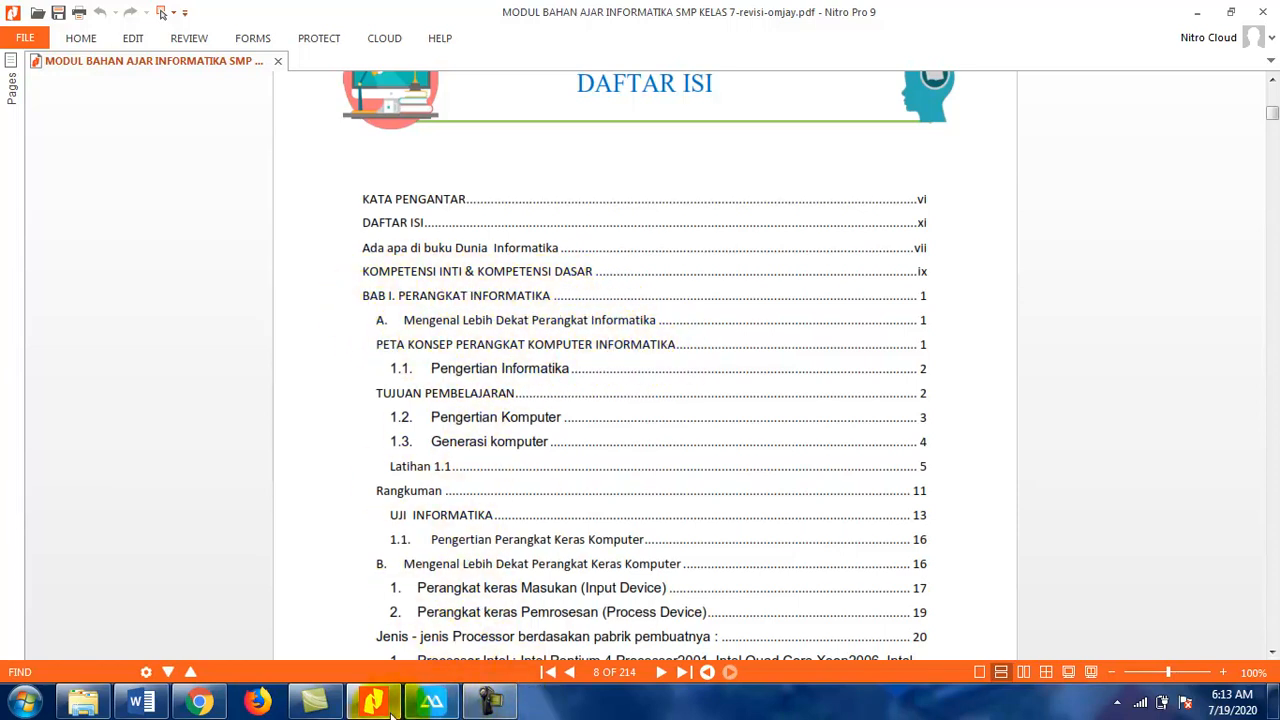
pyautogui.click(200, 702)
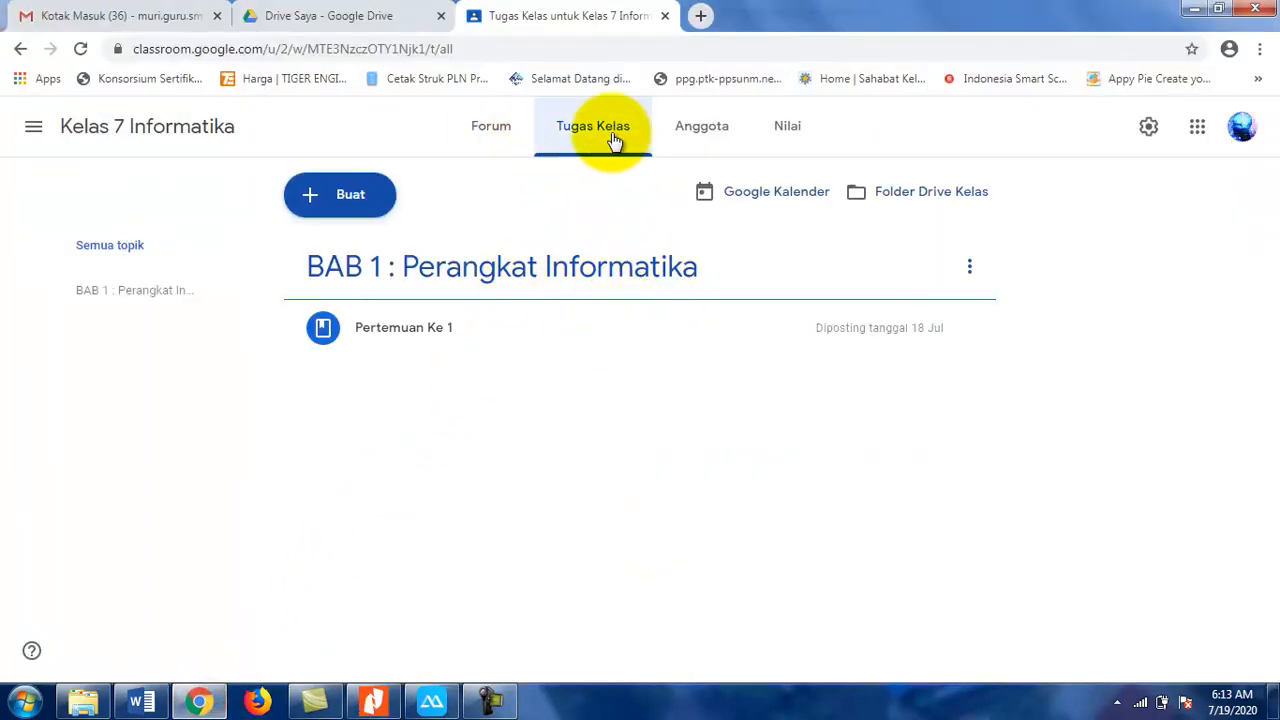
pyautogui.click(333, 207)
pyautogui.click(388, 397)
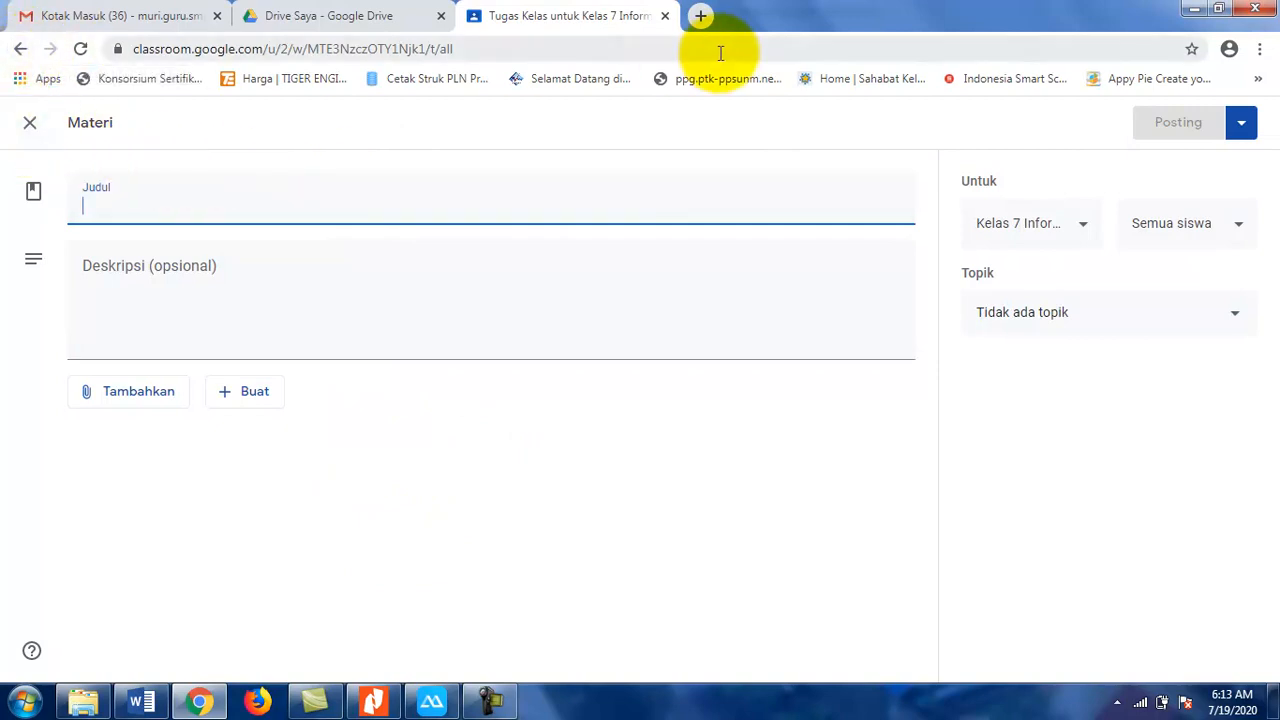
pyautogui.click(21, 50)
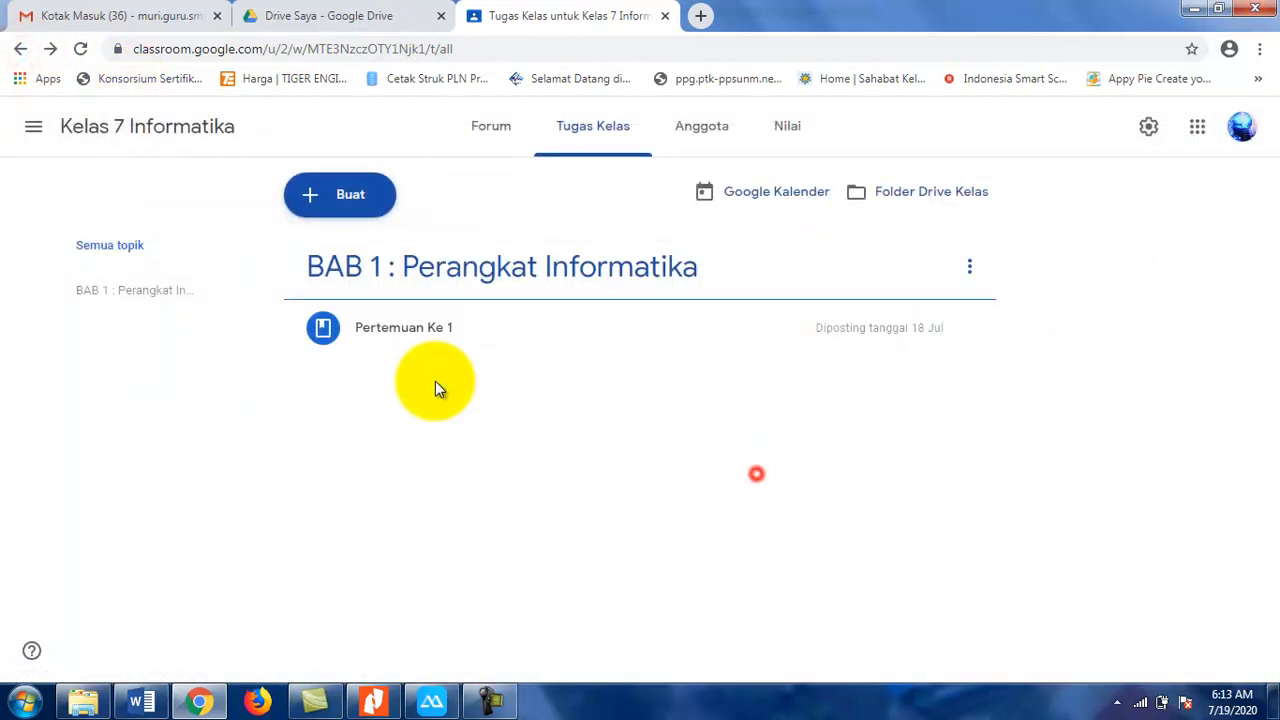
pyautogui.click(378, 204)
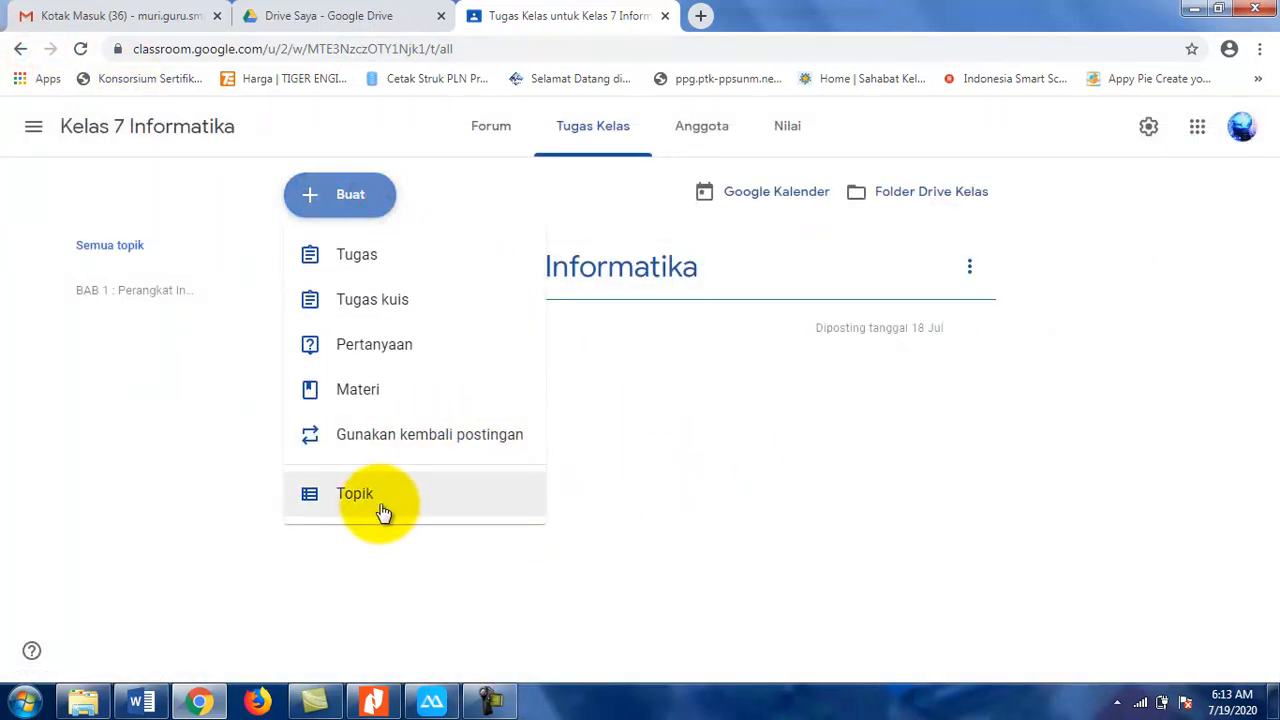
pyautogui.click(679, 453)
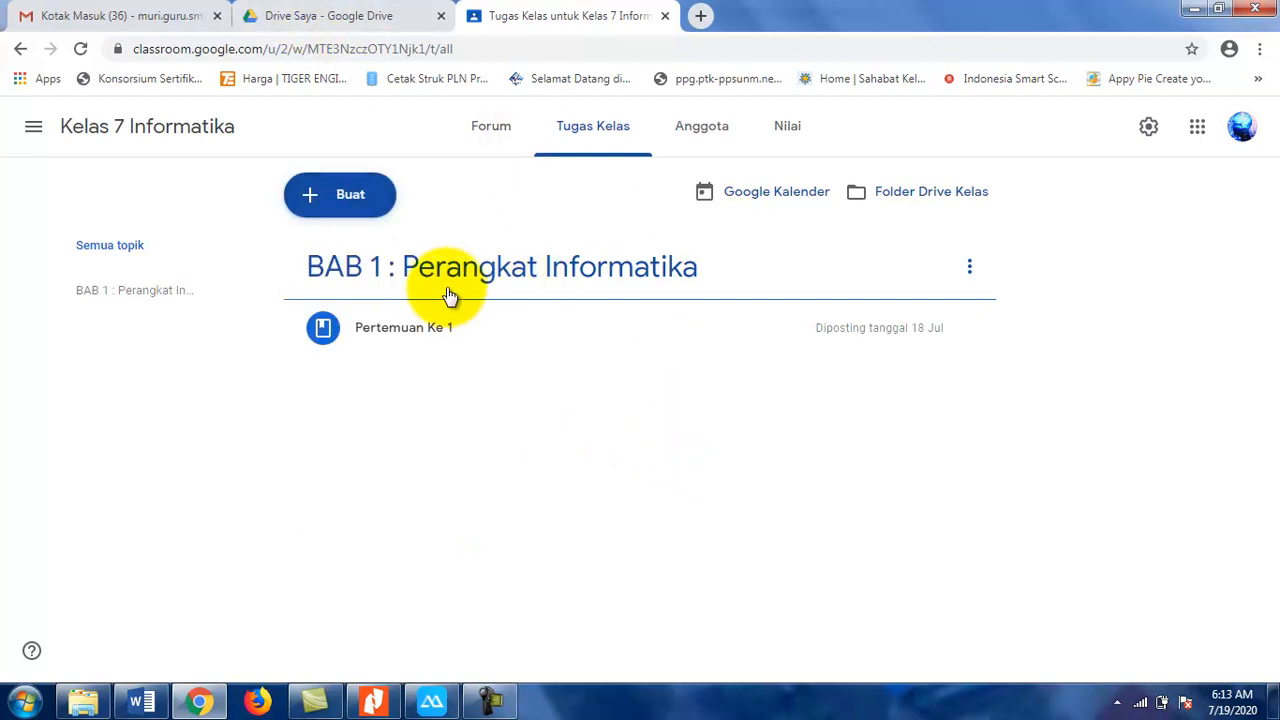
# Delete the topic BAB 1 : Perangkat Informatika from the classwork page and dismiss the tip about adding topics
pyautogui.click(969, 266)
pyautogui.click(903, 338)
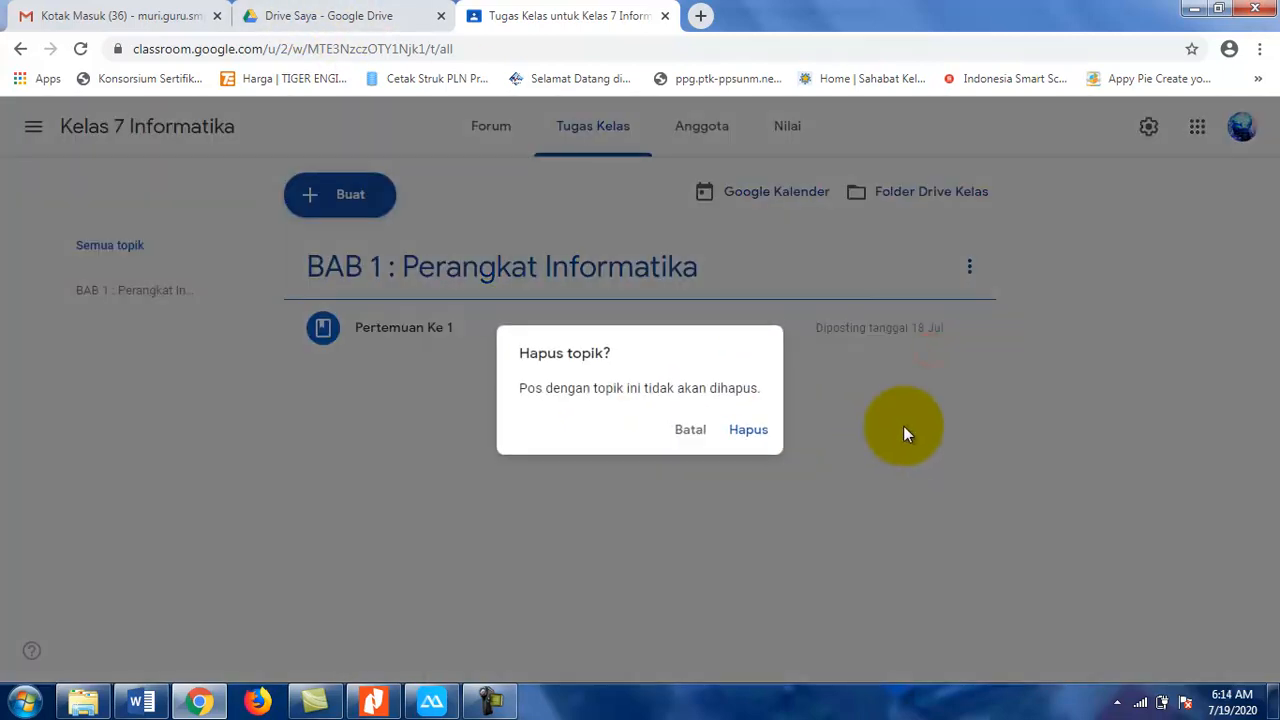
pyautogui.click(749, 430)
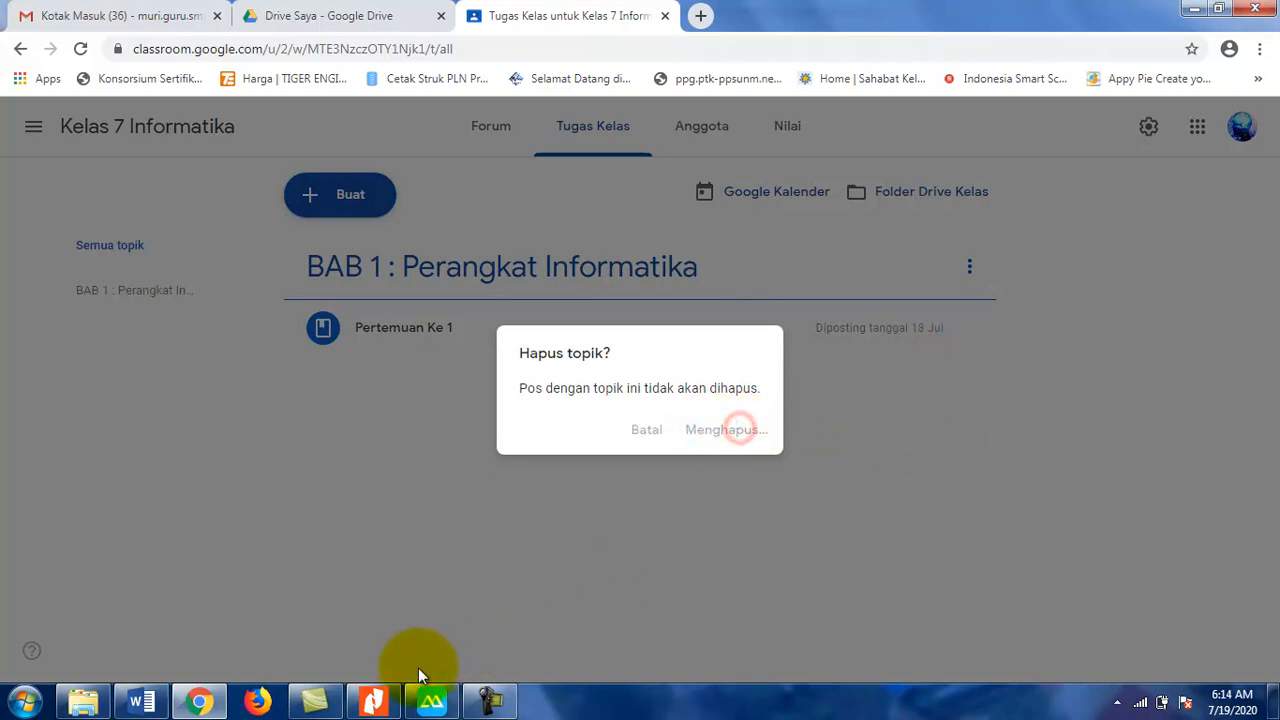
pyautogui.click(373, 700)
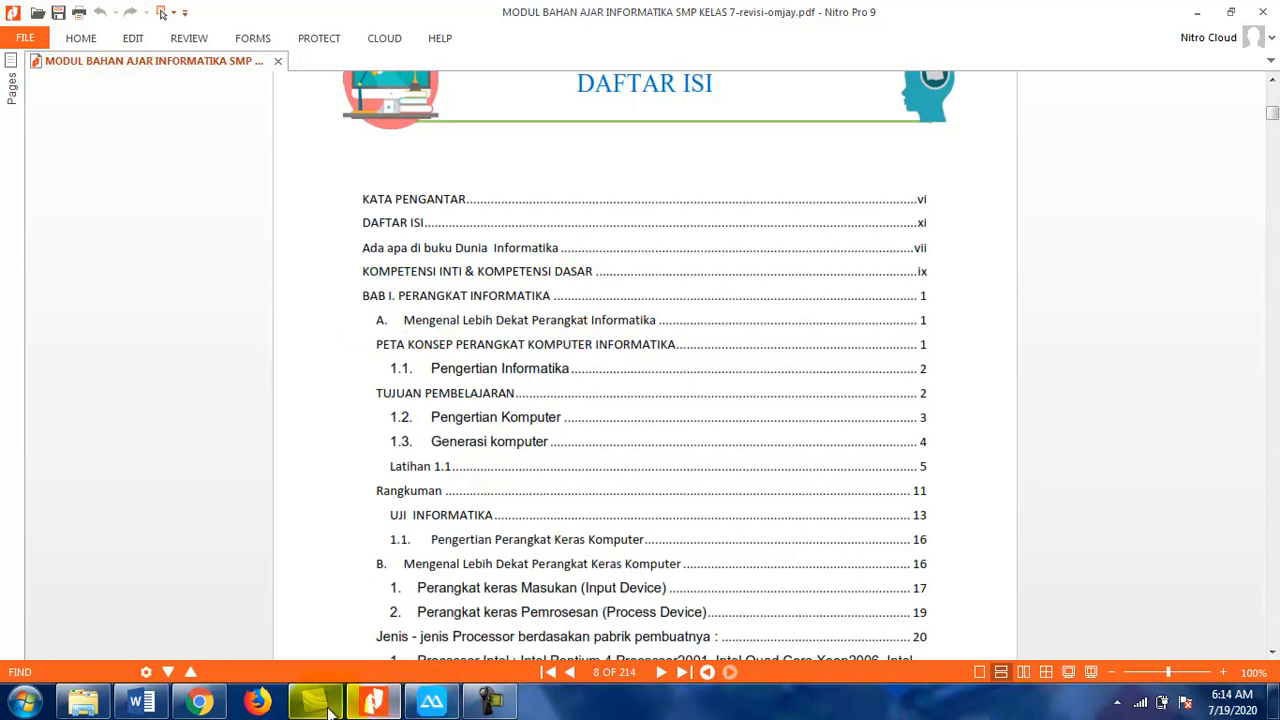
pyautogui.click(215, 700)
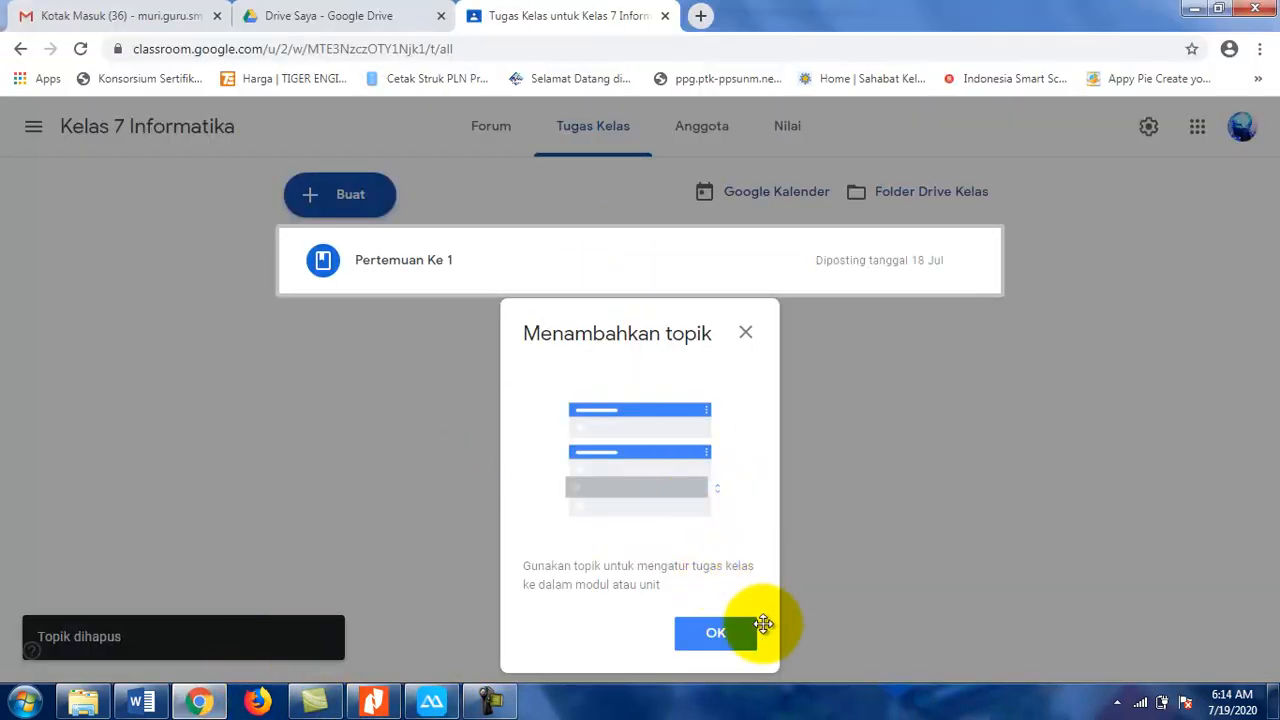
pyautogui.click(716, 635)
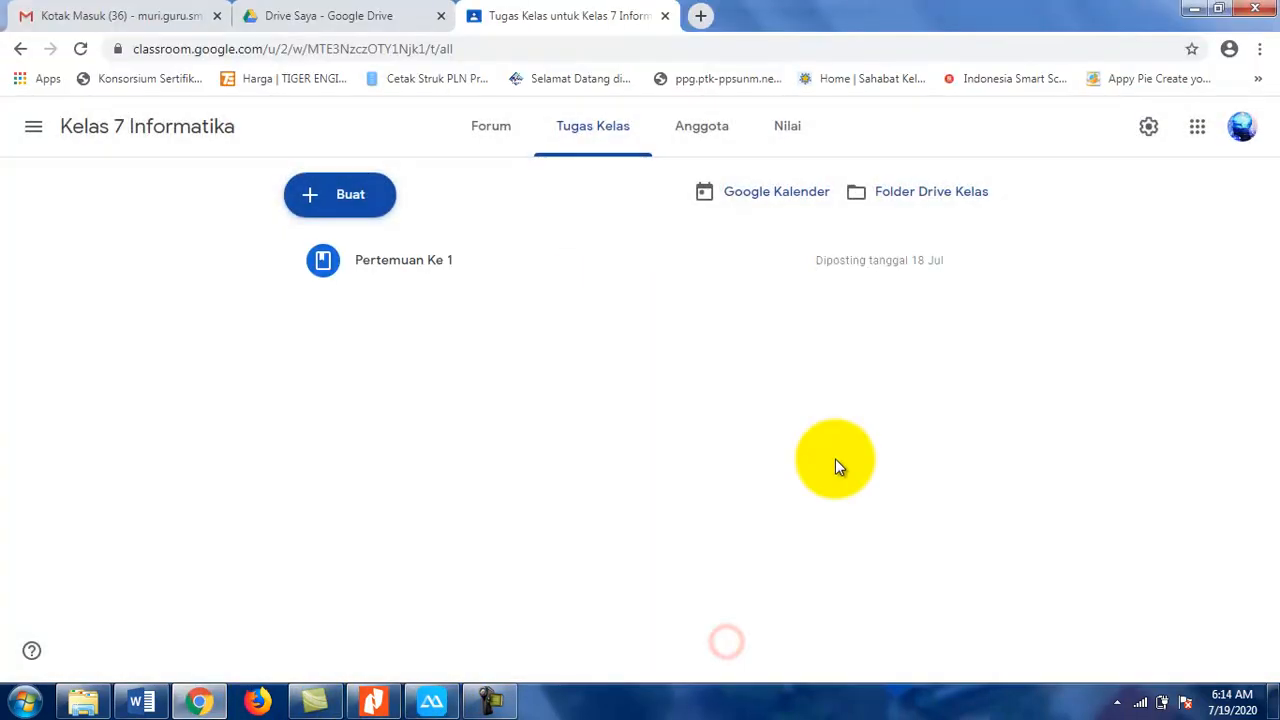
# Delete the material Pertemuan Ke 1 from the classwork page
pyautogui.click(968, 262)
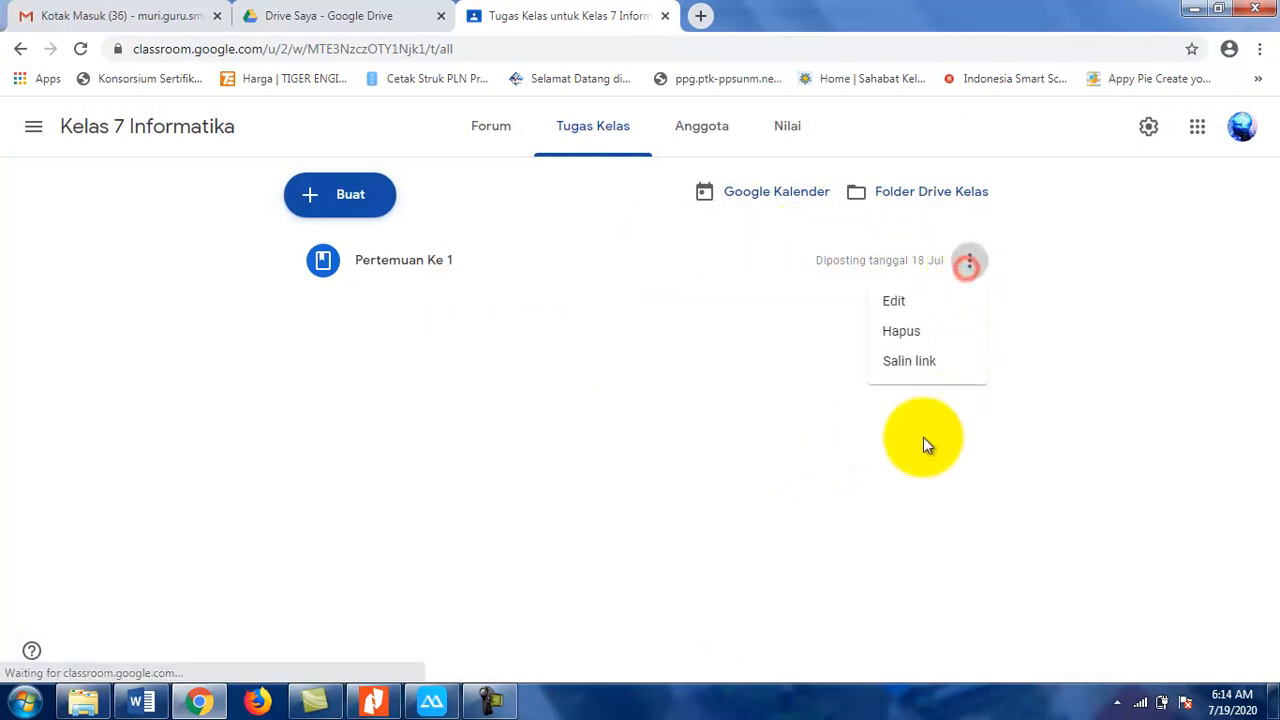
pyautogui.click(915, 333)
pyautogui.click(714, 430)
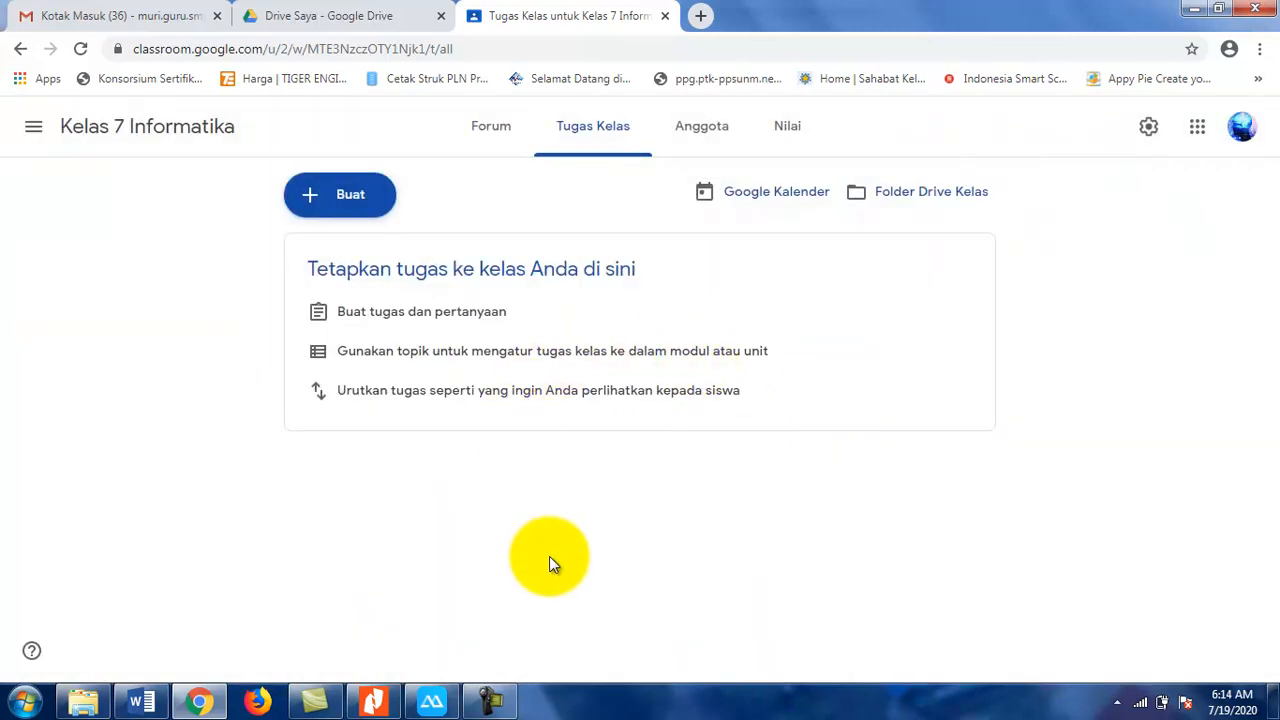
pyautogui.click(549, 556)
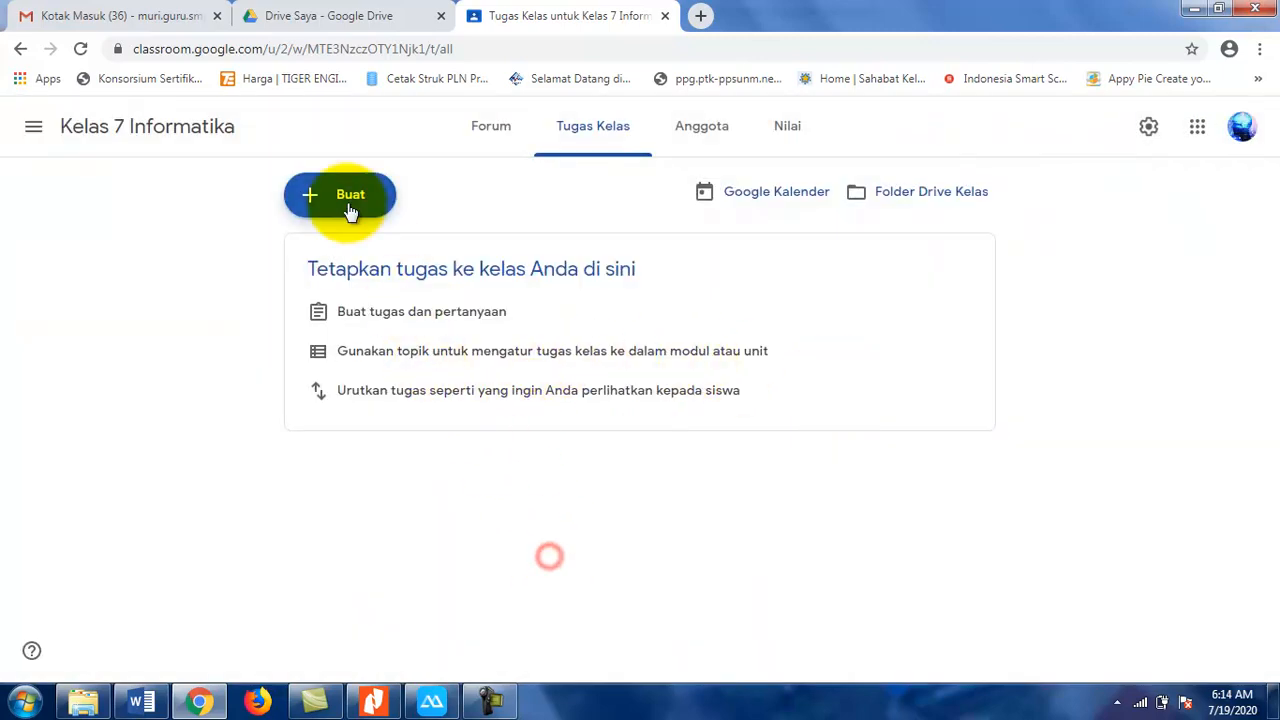
# Add a classwork topic named BAB I. PERANGKAT INFORMATIKA, copying the chapter title from the module's table of contents in Word
pyautogui.click(349, 214)
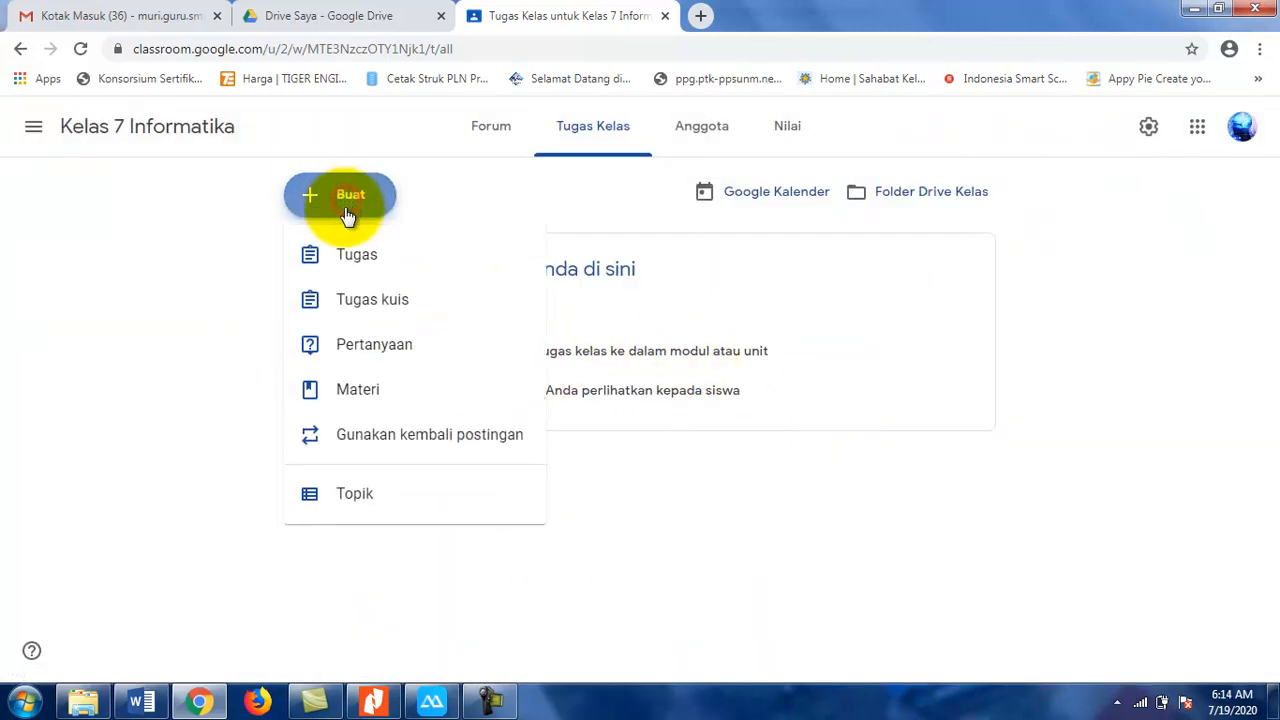
pyautogui.click(380, 513)
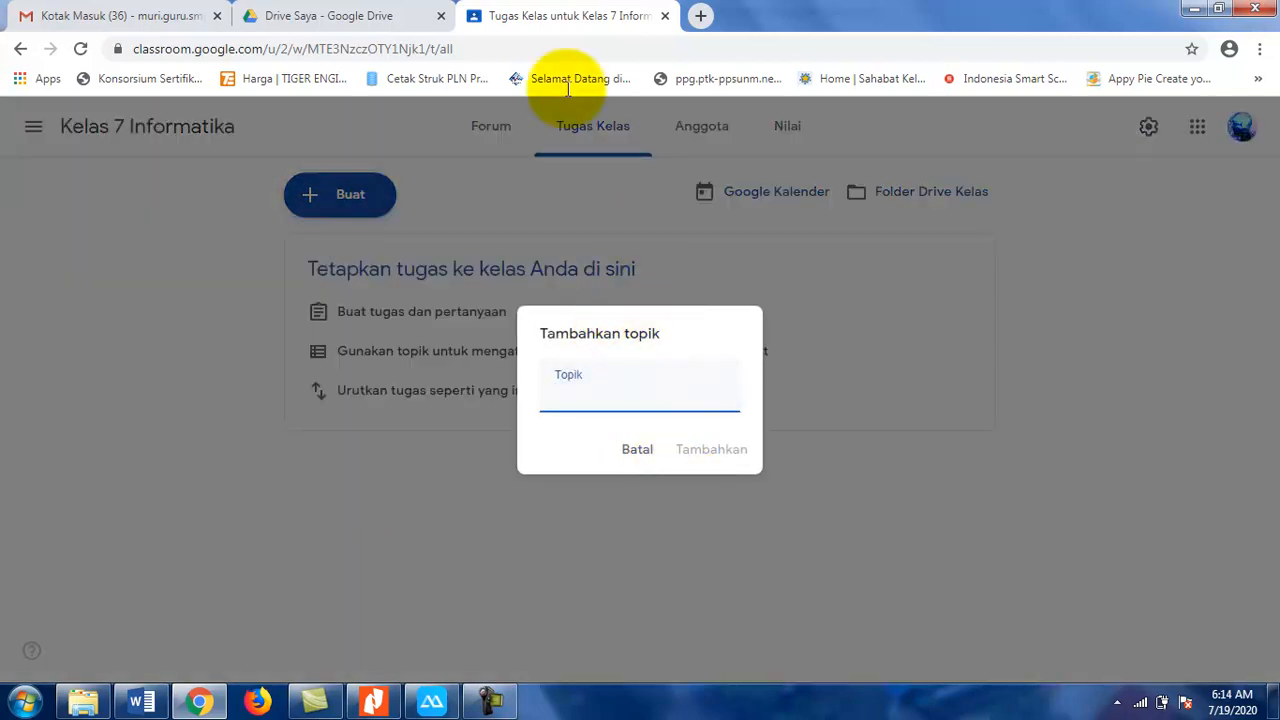
pyautogui.click(141, 702)
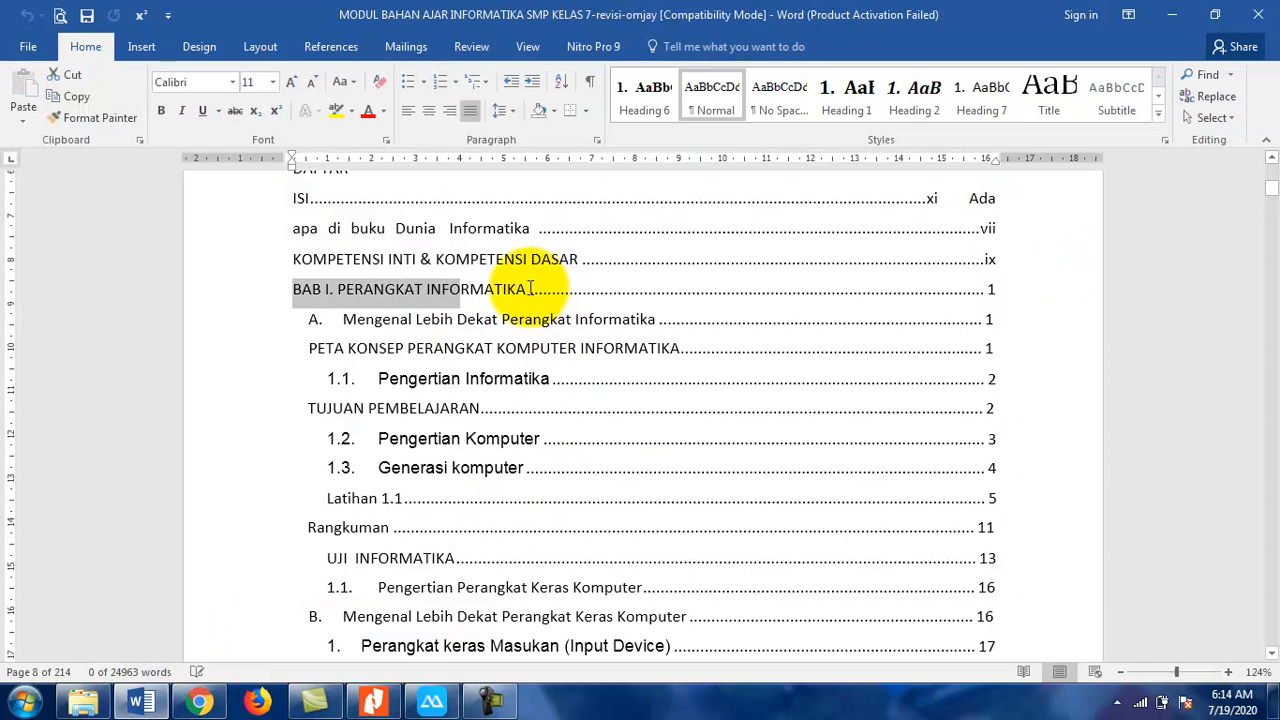
pyautogui.moveTo(502, 292); pyautogui.dragTo(342, 294)
pyautogui.rightClick(300, 300)
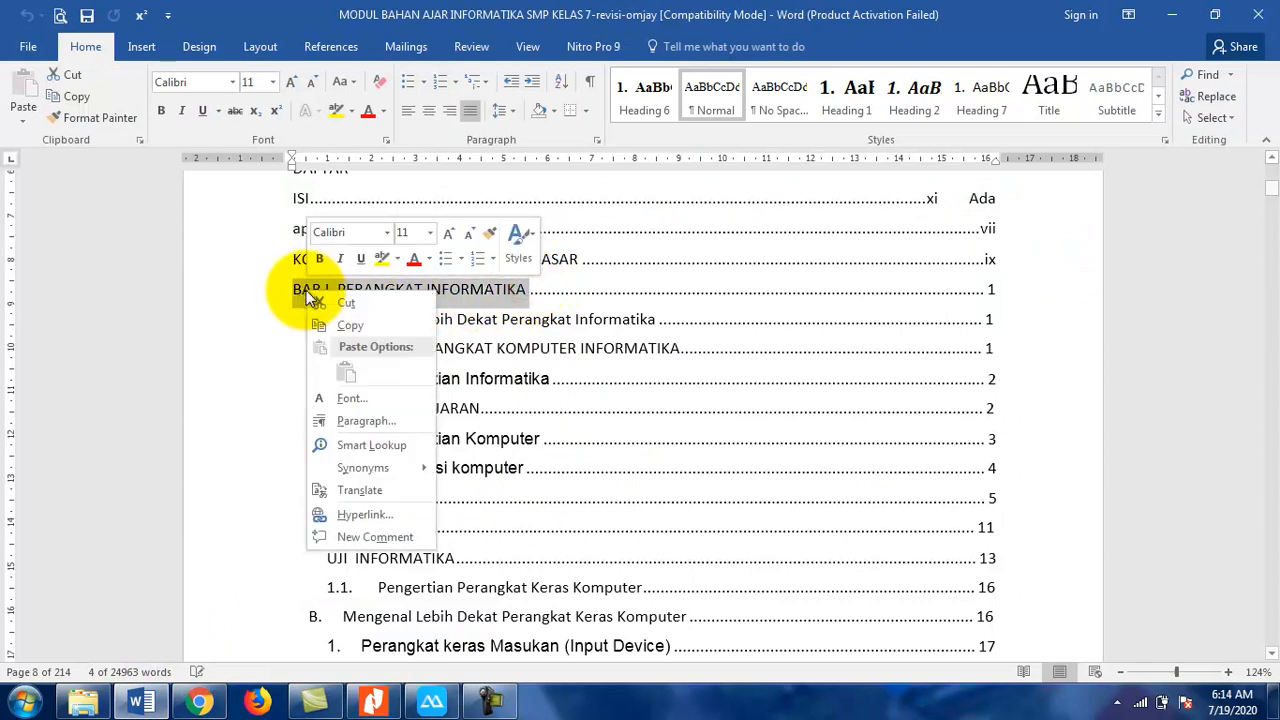
pyautogui.click(388, 320)
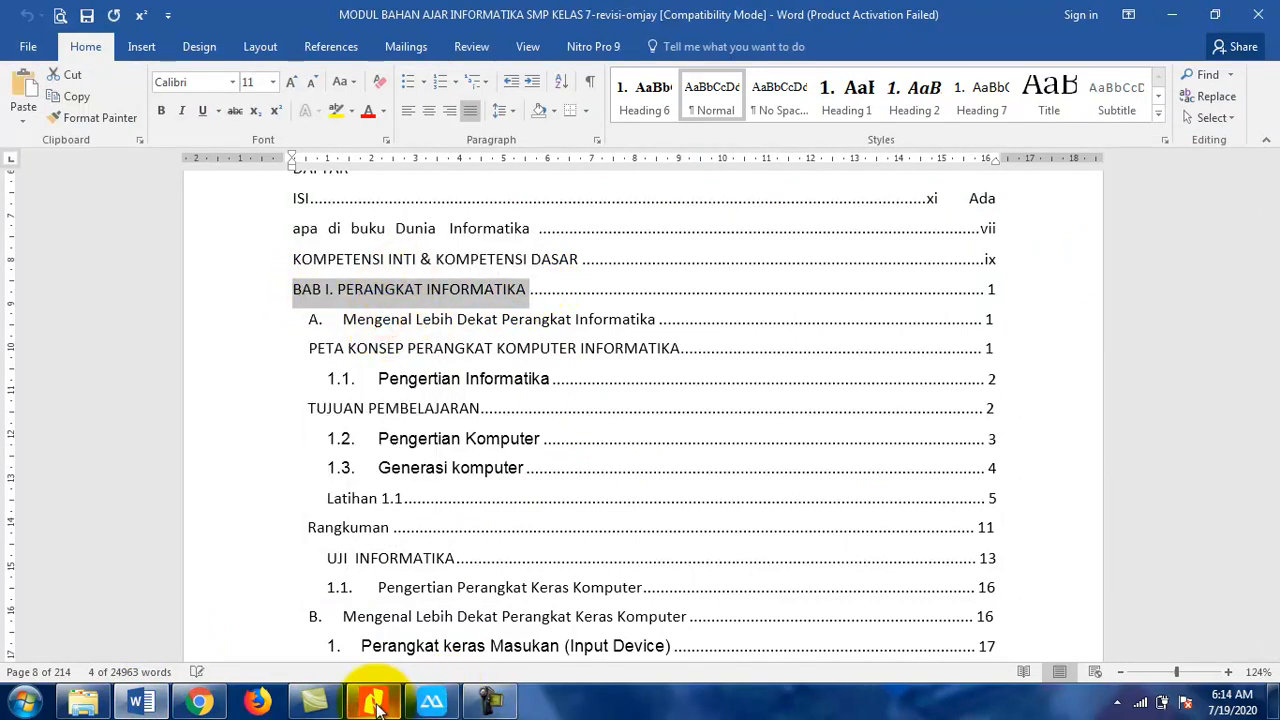
pyautogui.click(199, 703)
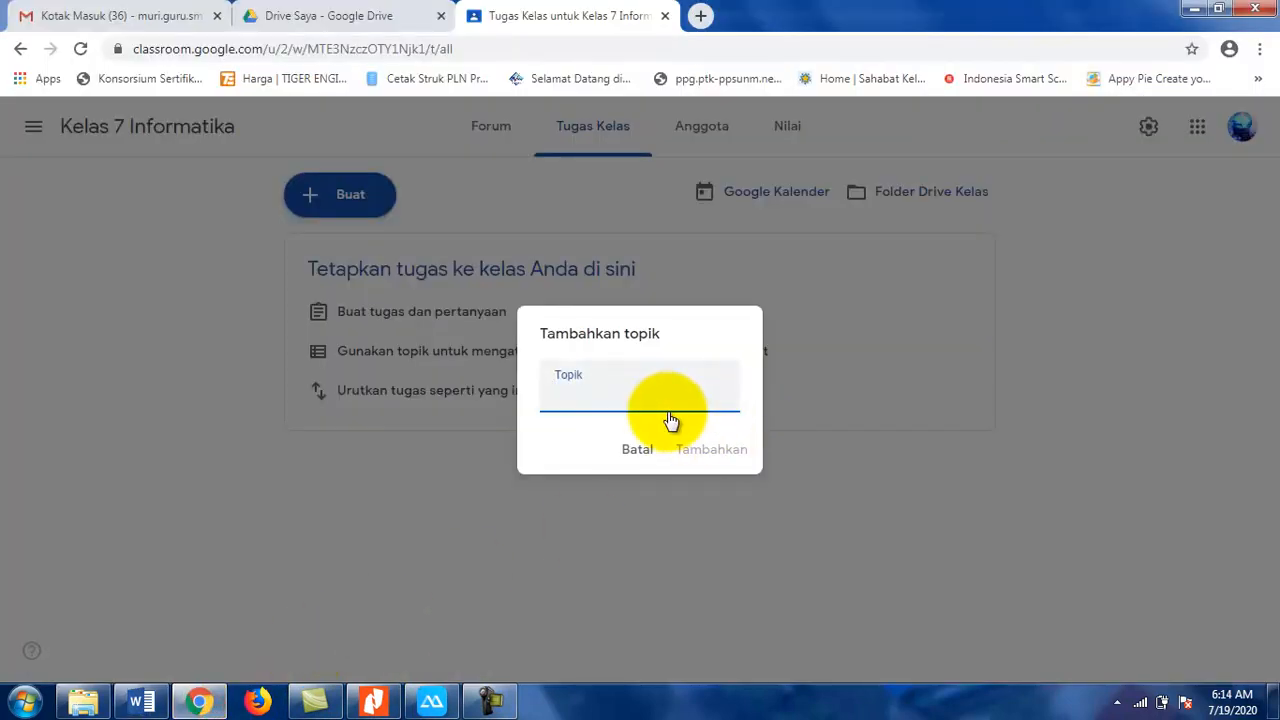
pyautogui.hotkey('ctrl', 'v')
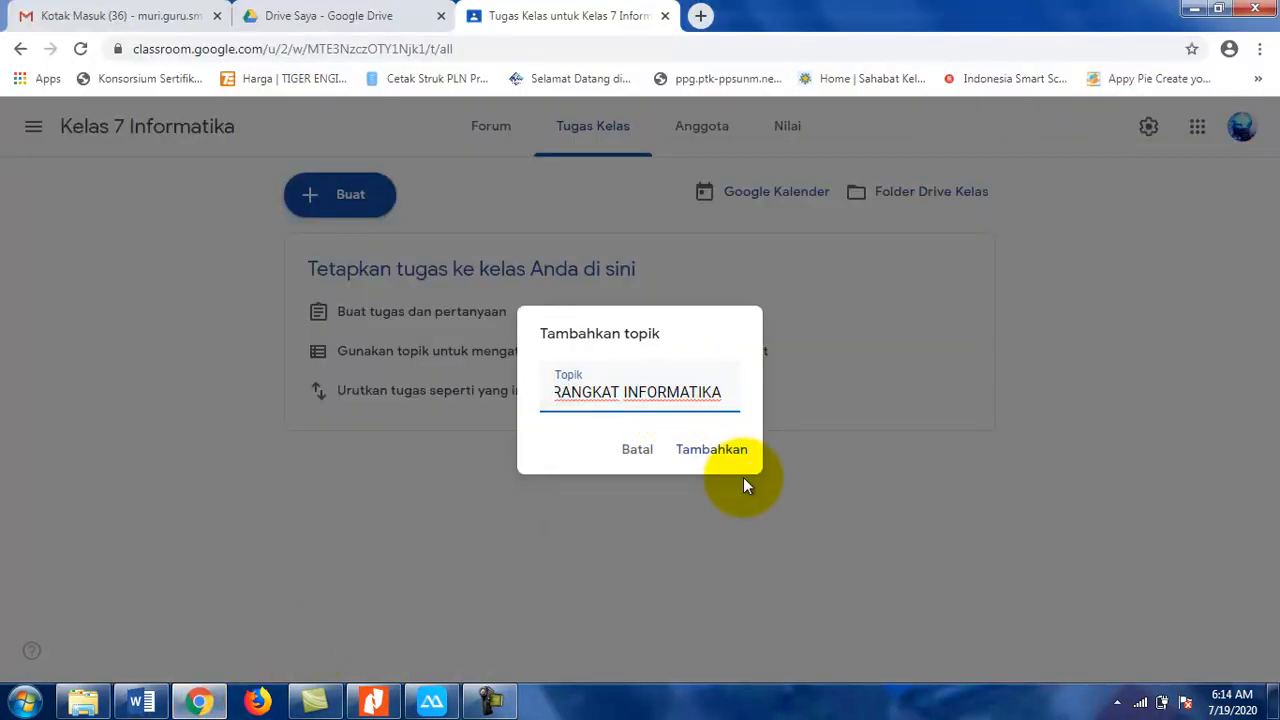
pyautogui.click(718, 452)
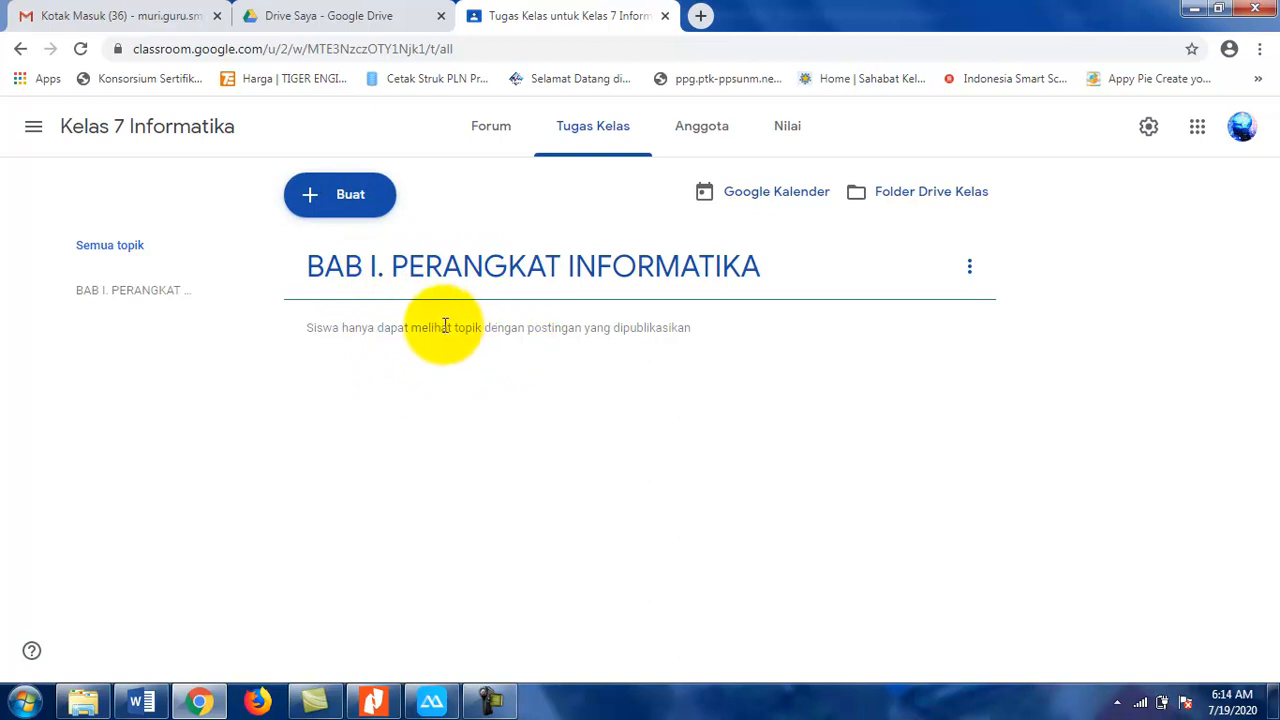
# Start a new class material titled Pertemuan Ke 1
pyautogui.click(365, 197)
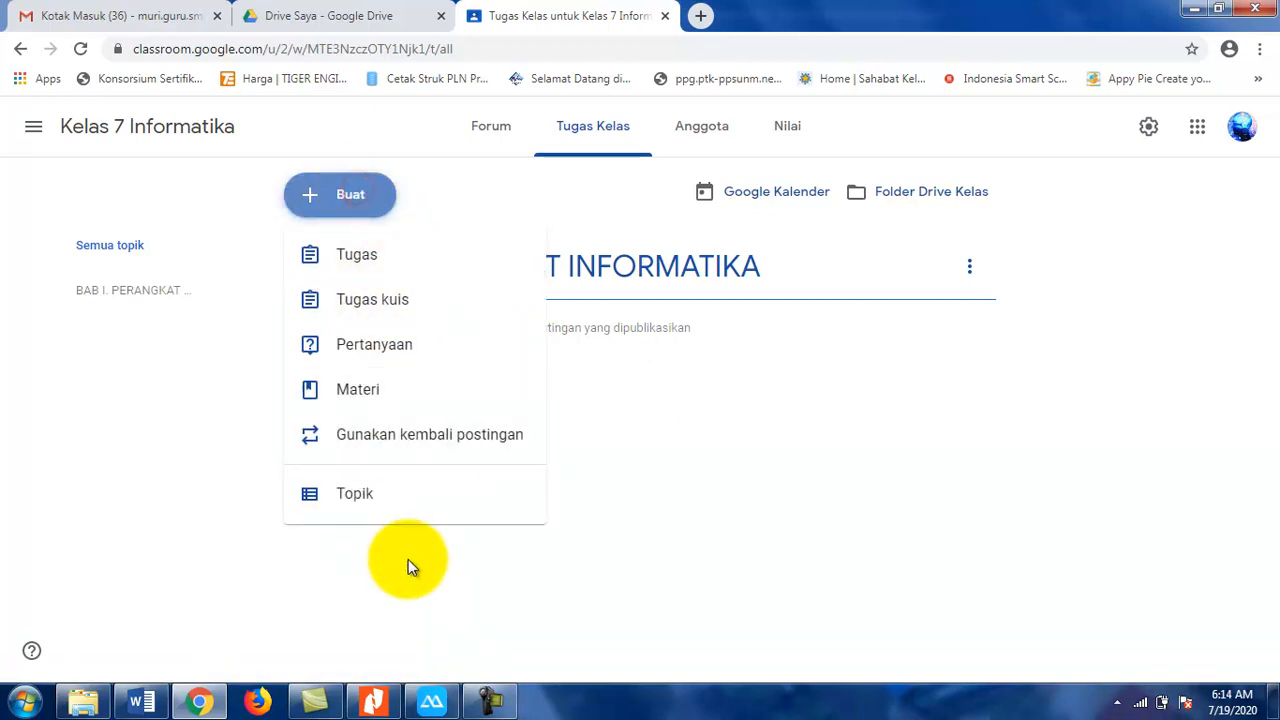
pyautogui.click(400, 405)
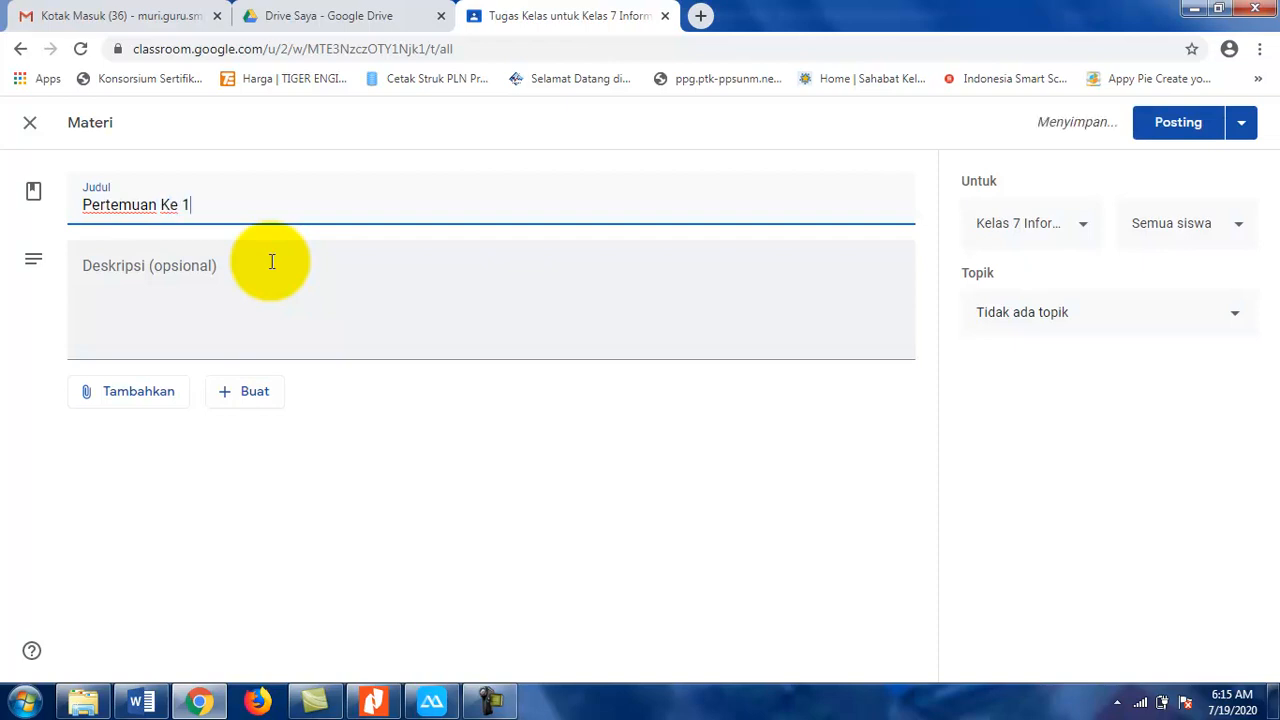
pyautogui.click(271, 264)
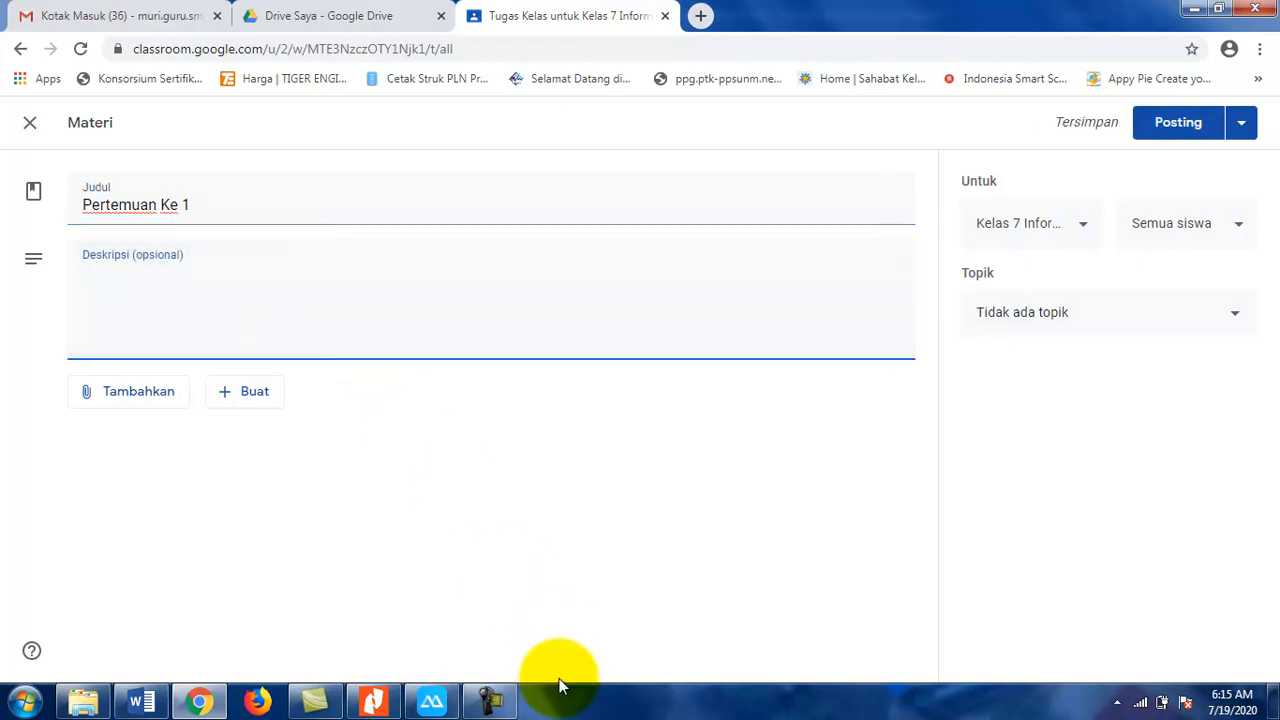
# Copy section A's title from the module in Word into the material's description, leaving only Mengenal Lebih Dekat Perangkat Informatika
pyautogui.click(143, 703)
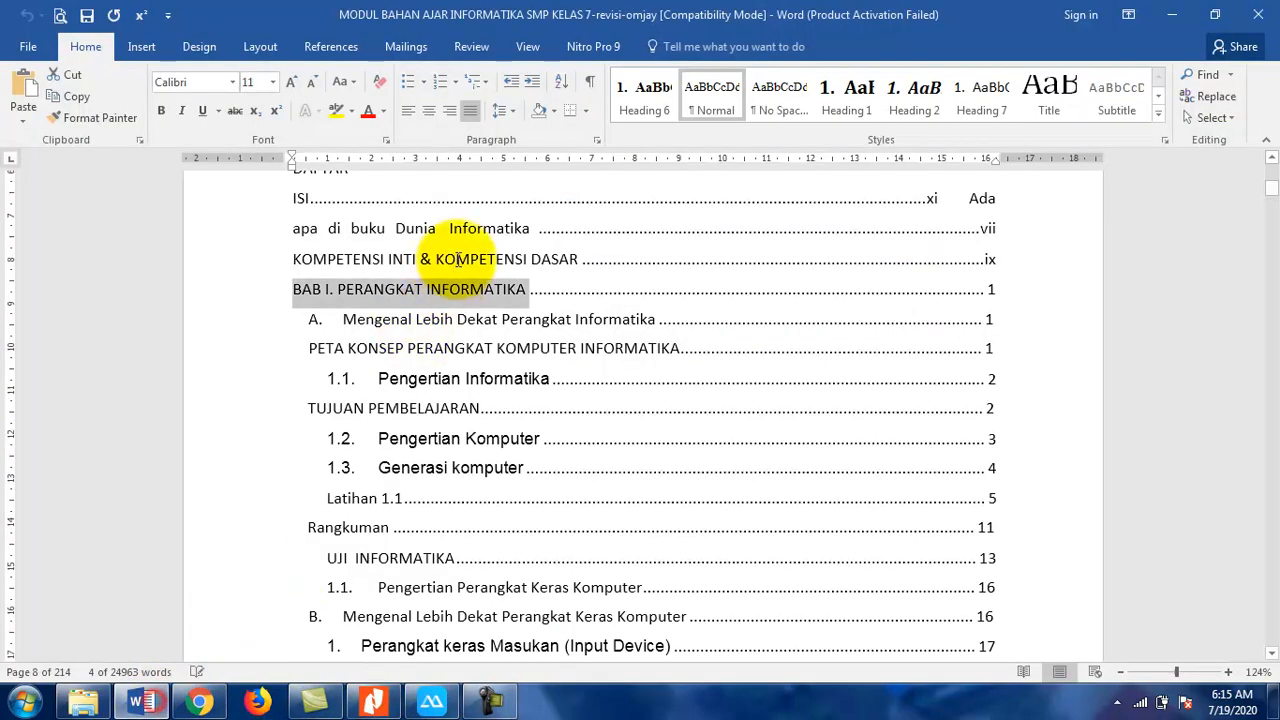
pyautogui.click(348, 320)
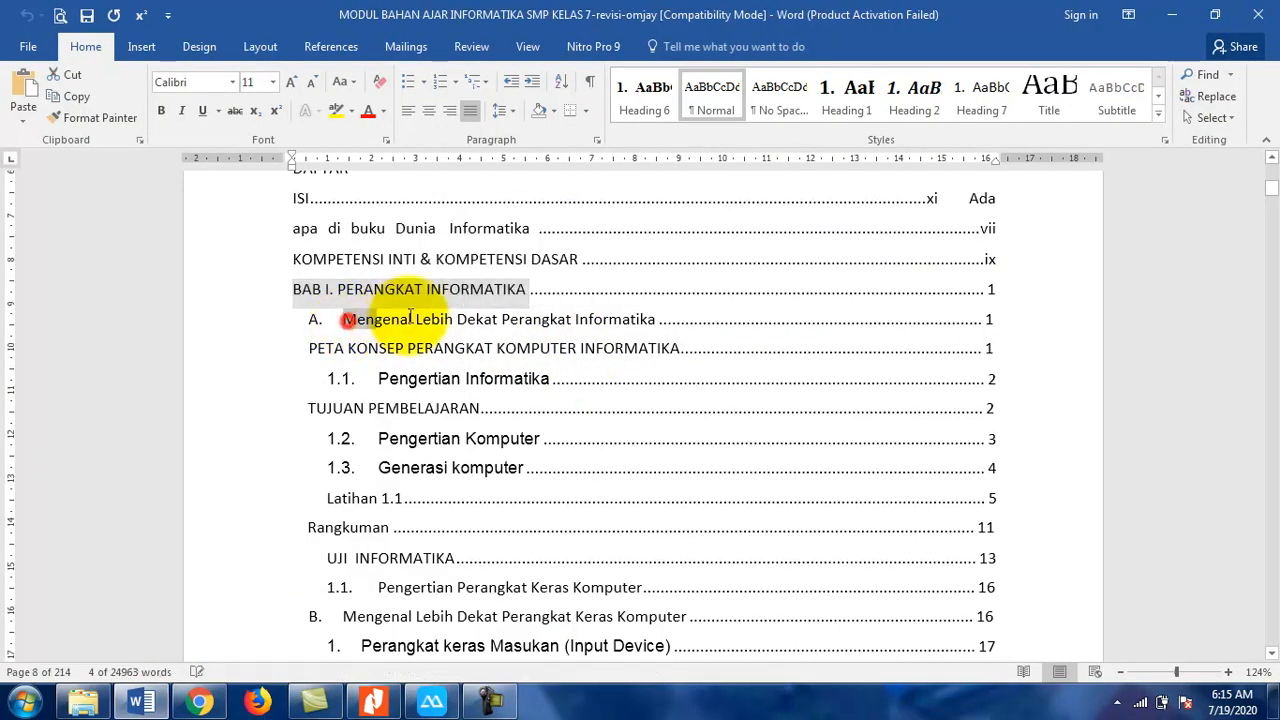
pyautogui.click(643, 320)
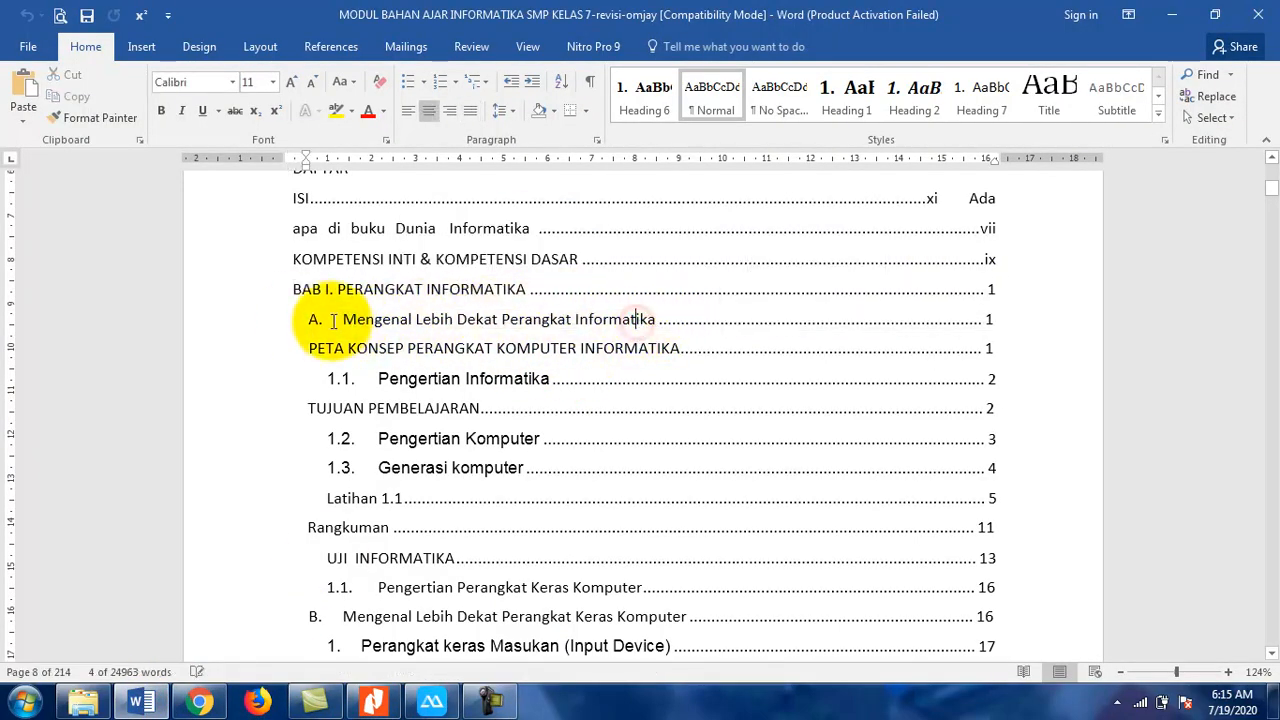
pyautogui.moveTo(343, 320); pyautogui.dragTo(542, 328)
pyautogui.moveTo(673, 321); pyautogui.dragTo(558, 331)
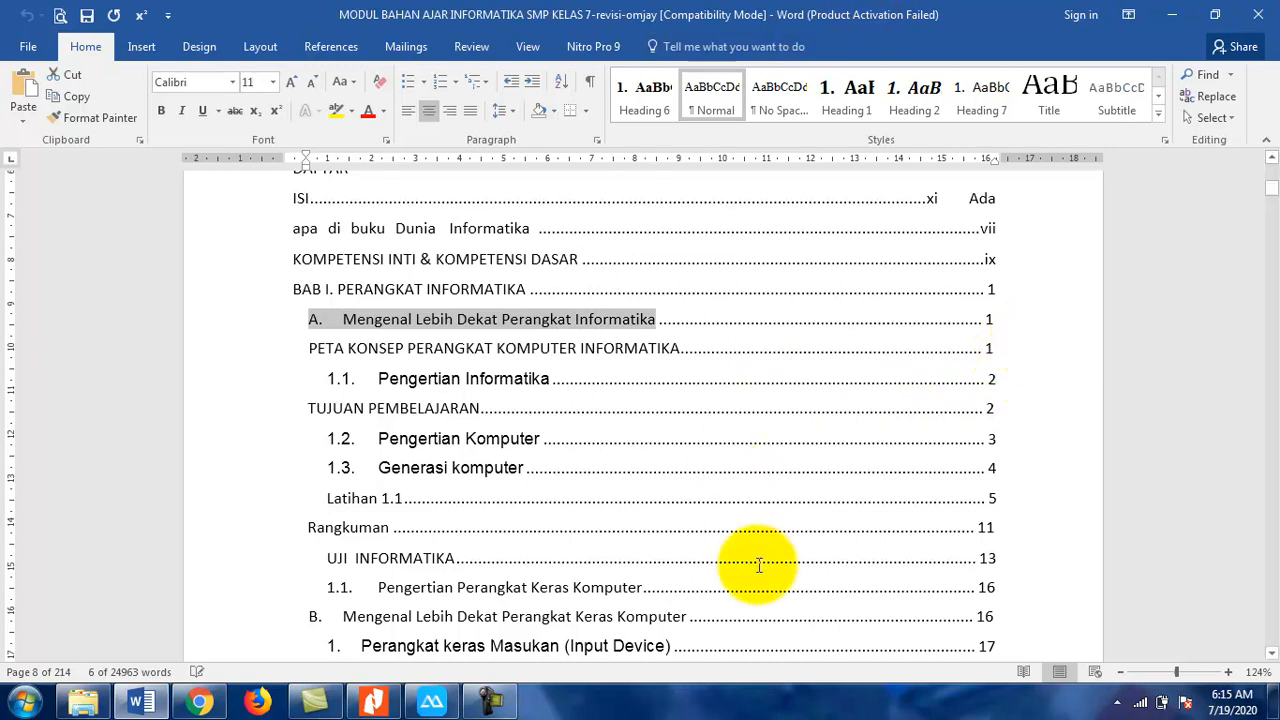
pyautogui.click(200, 703)
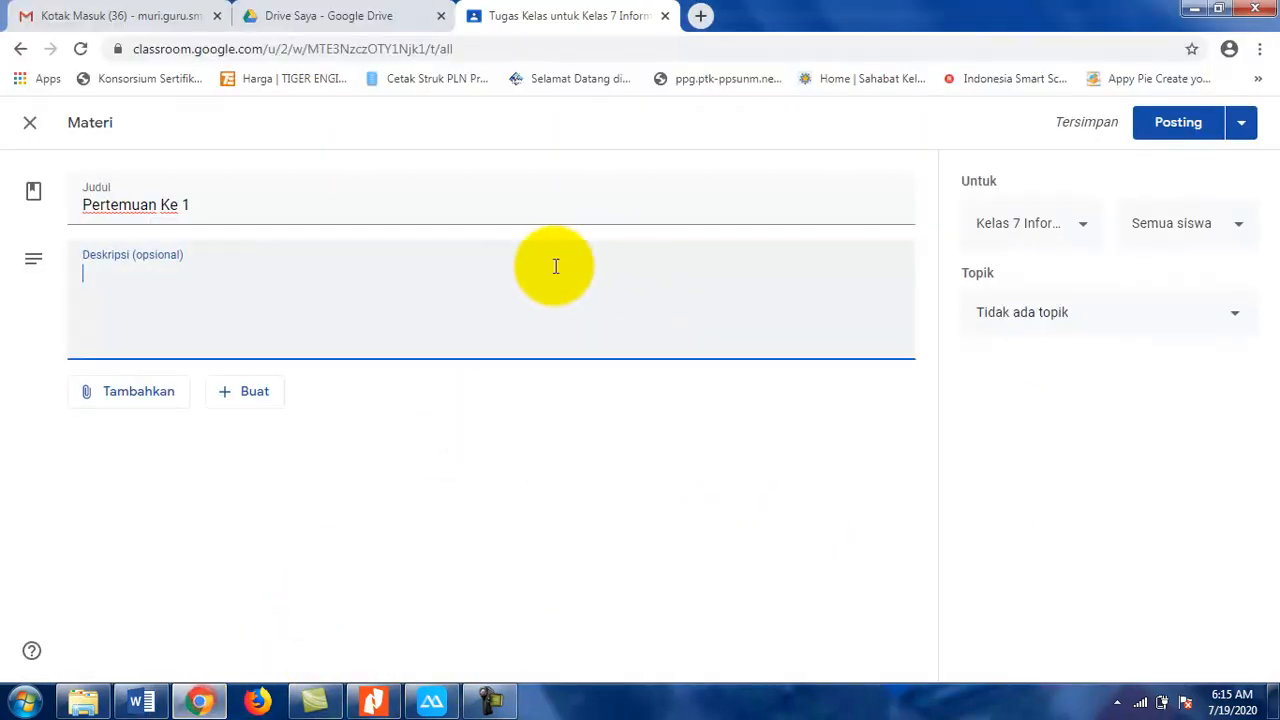
pyautogui.write('A.\tMengenal Lebih Dekat Perangkat Informatika')
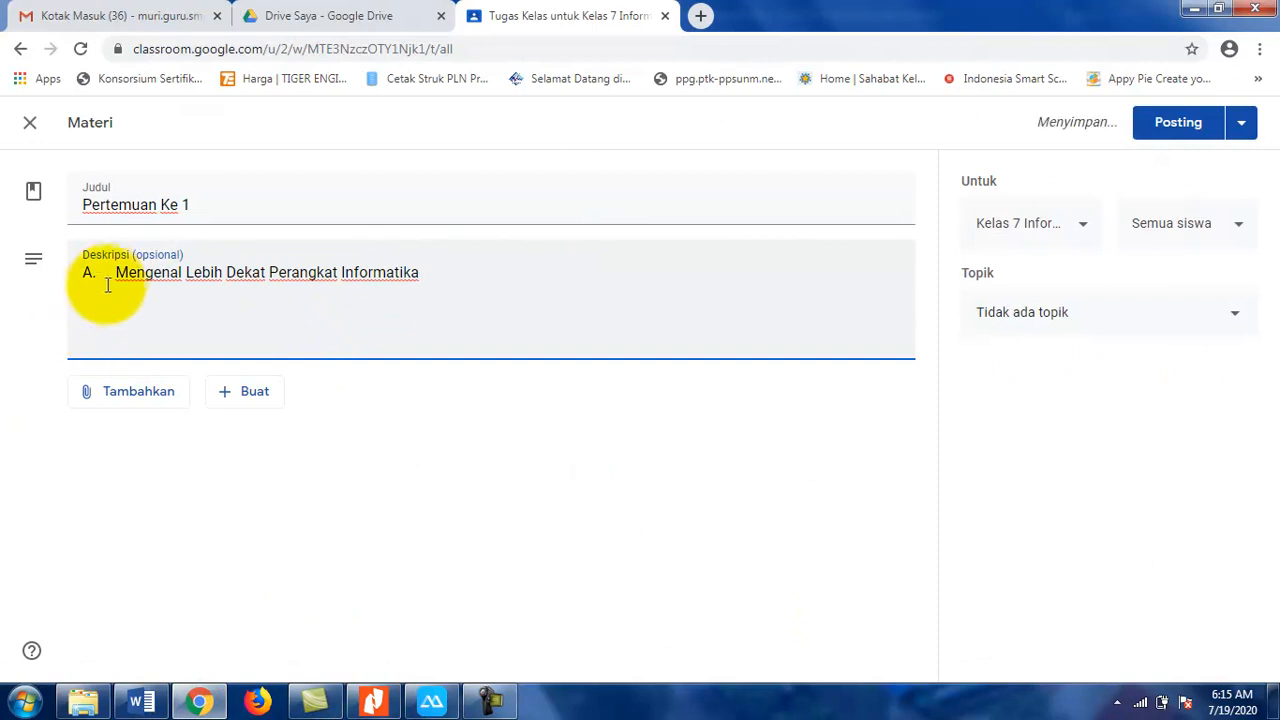
pyautogui.click(112, 273)
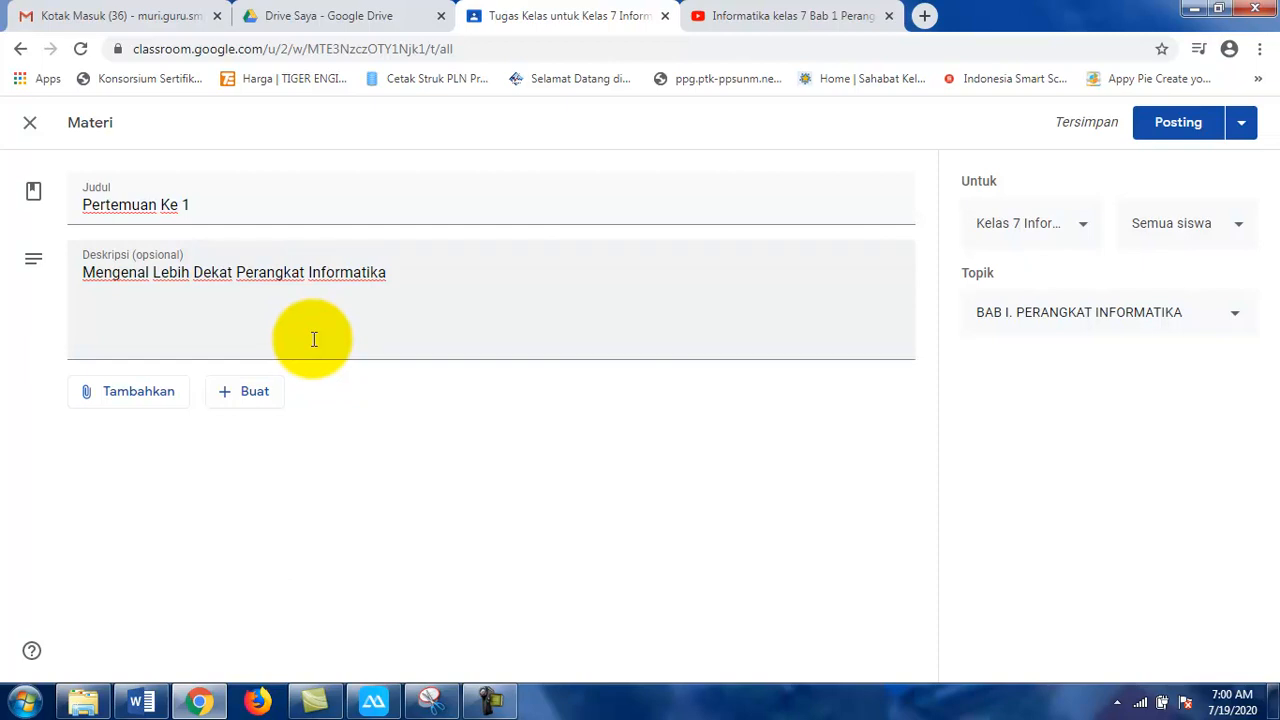
# Create a new Google Docs document for the material and enter PENDAHULUAN as its centred heading
pyautogui.click(244, 400)
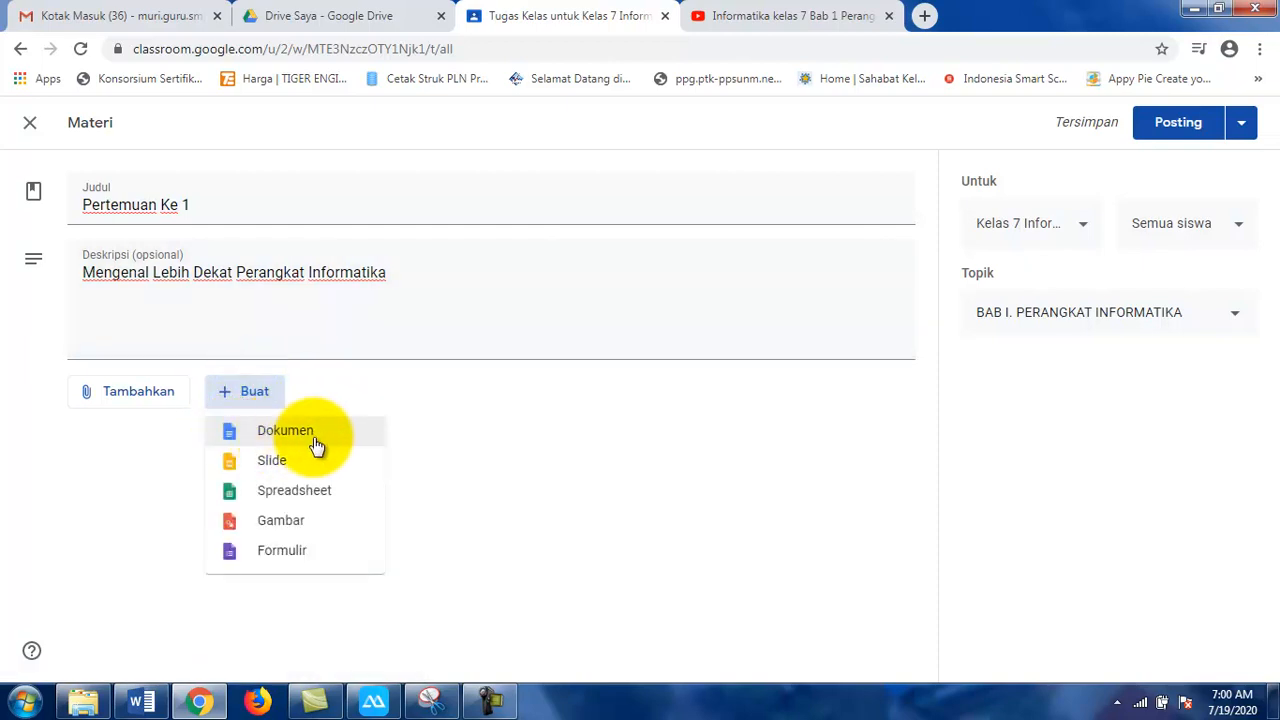
pyautogui.click(316, 440)
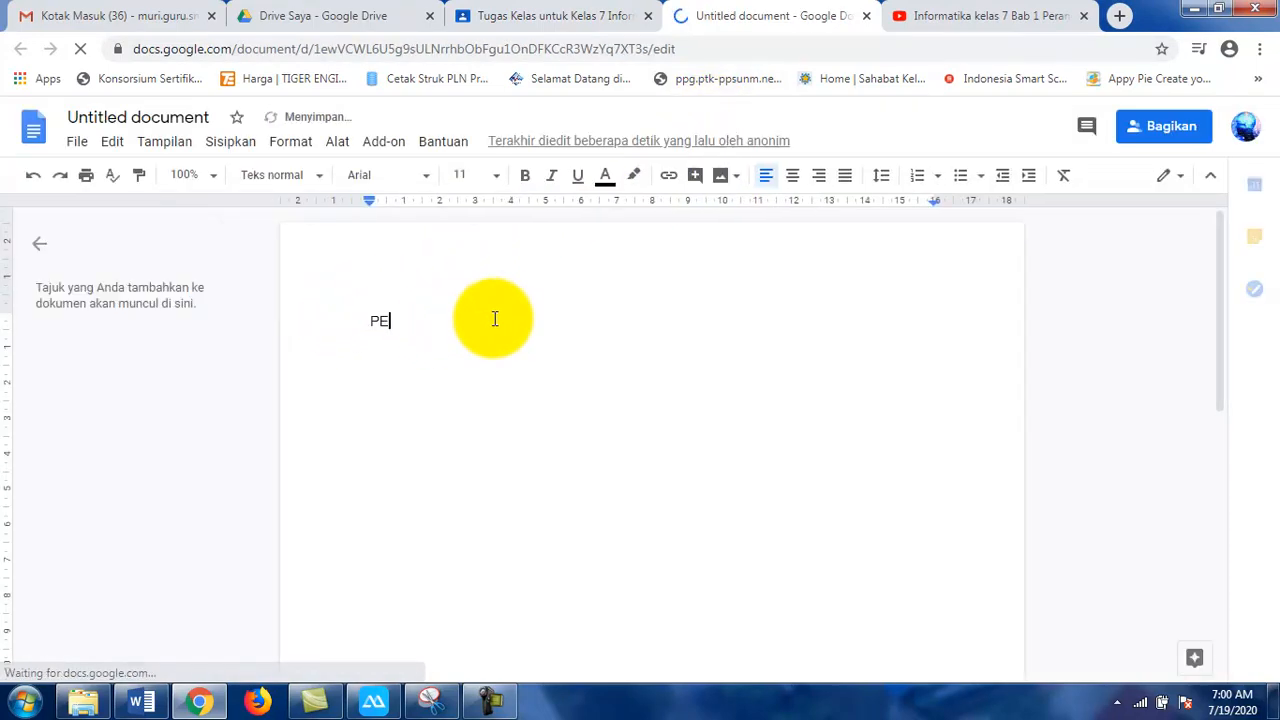
pyautogui.write('HULUAN')
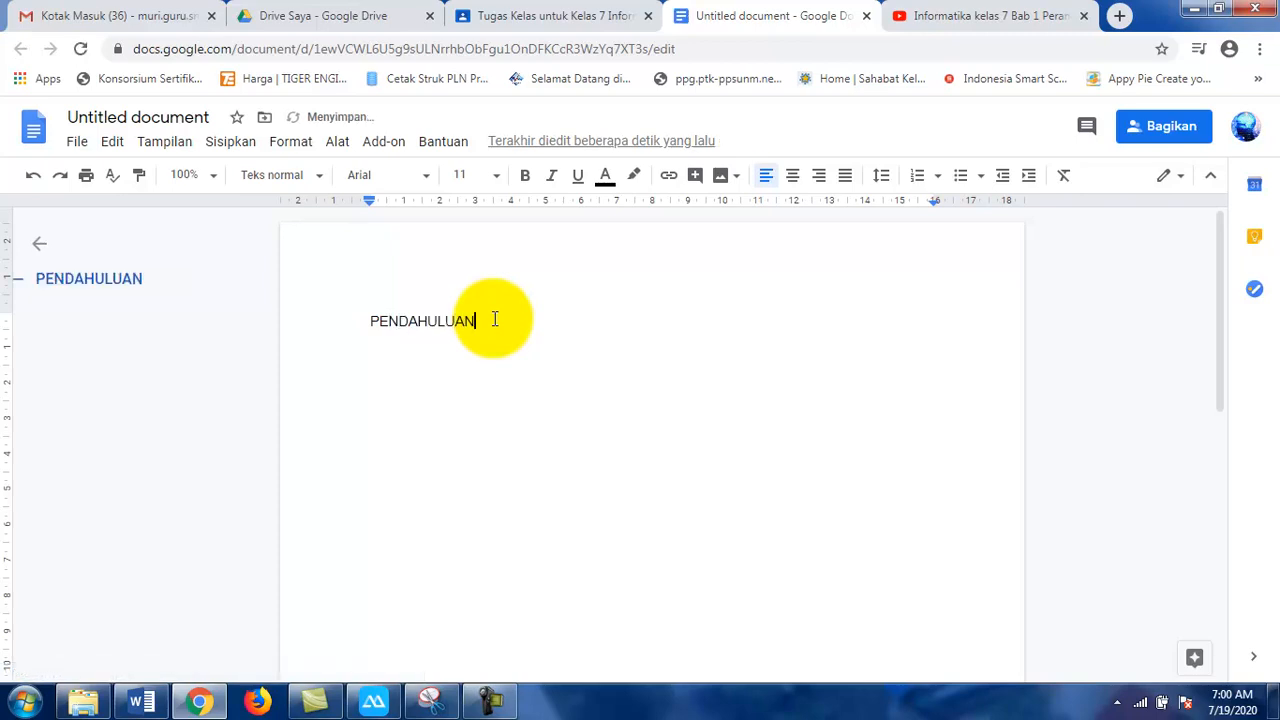
pyautogui.moveTo(494, 319); pyautogui.dragTo(313, 339)
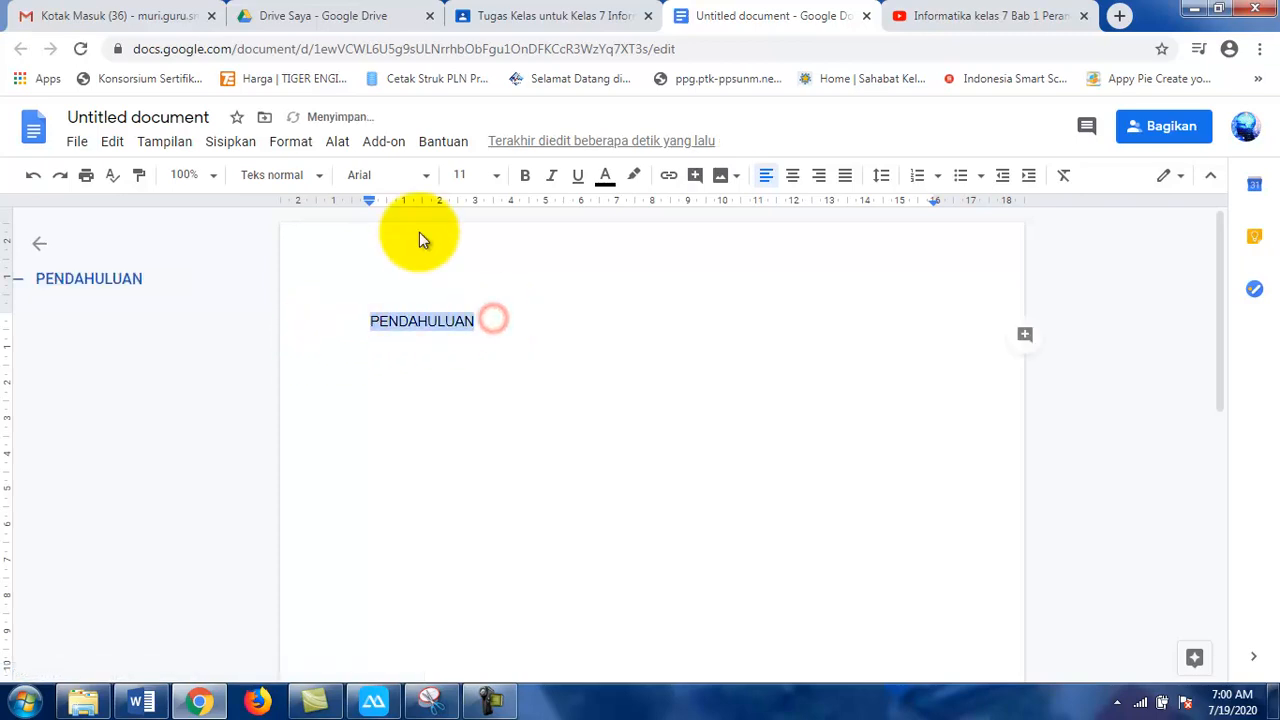
pyautogui.click(792, 175)
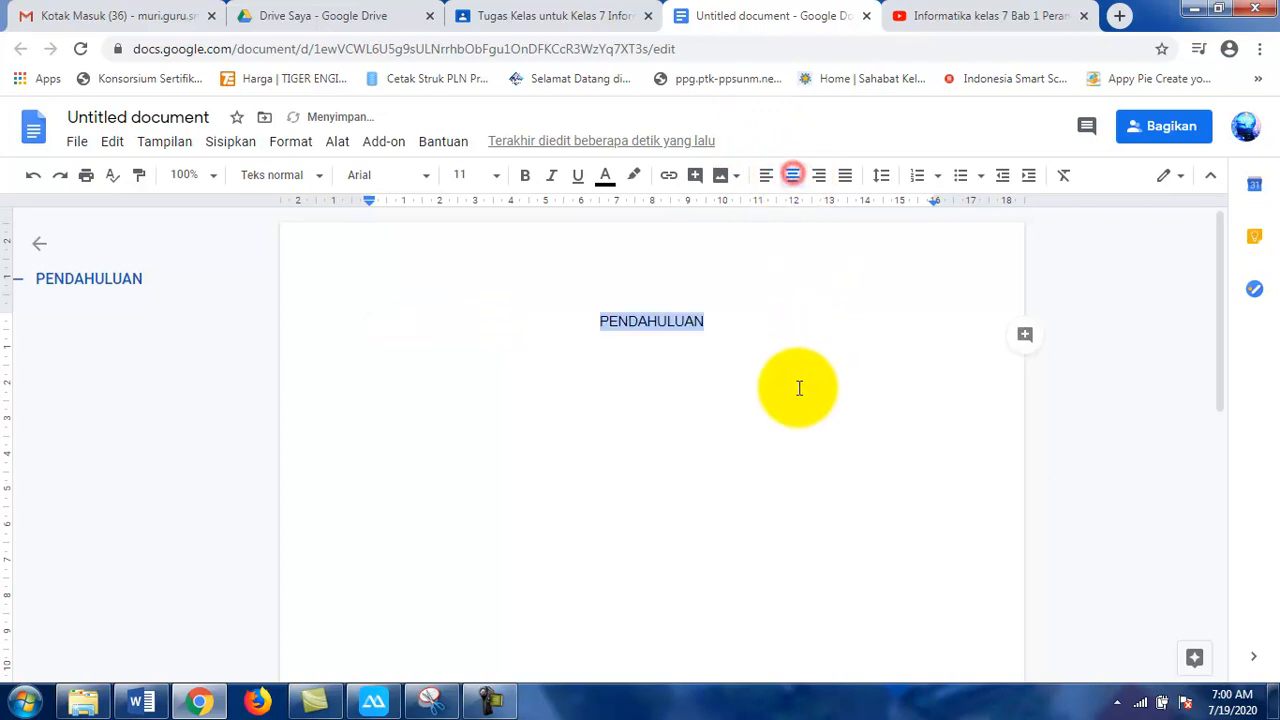
# Make the PENDAHULUAN heading bold, reuse its text as the document's name, and close the document
pyautogui.click(525, 175)
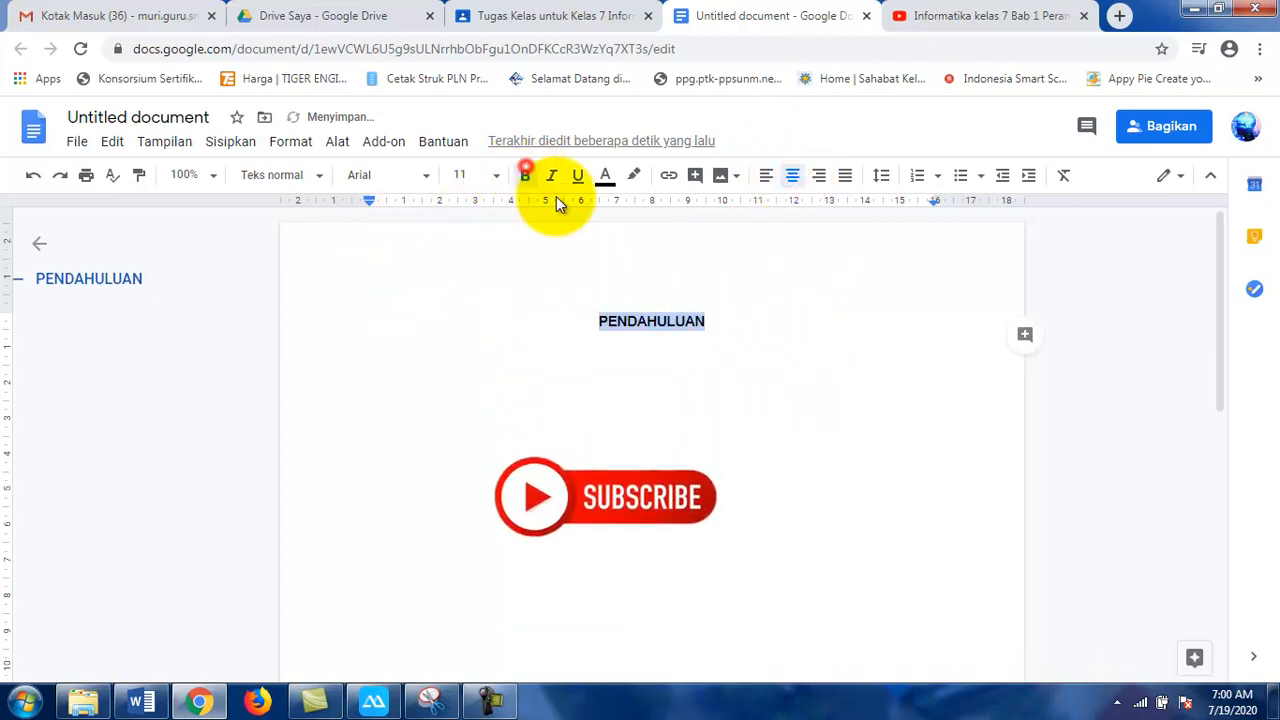
pyautogui.click(183, 117)
pyautogui.moveTo(714, 318); pyautogui.dragTo(536, 315)
pyautogui.hotkey('ctrl', 'c')
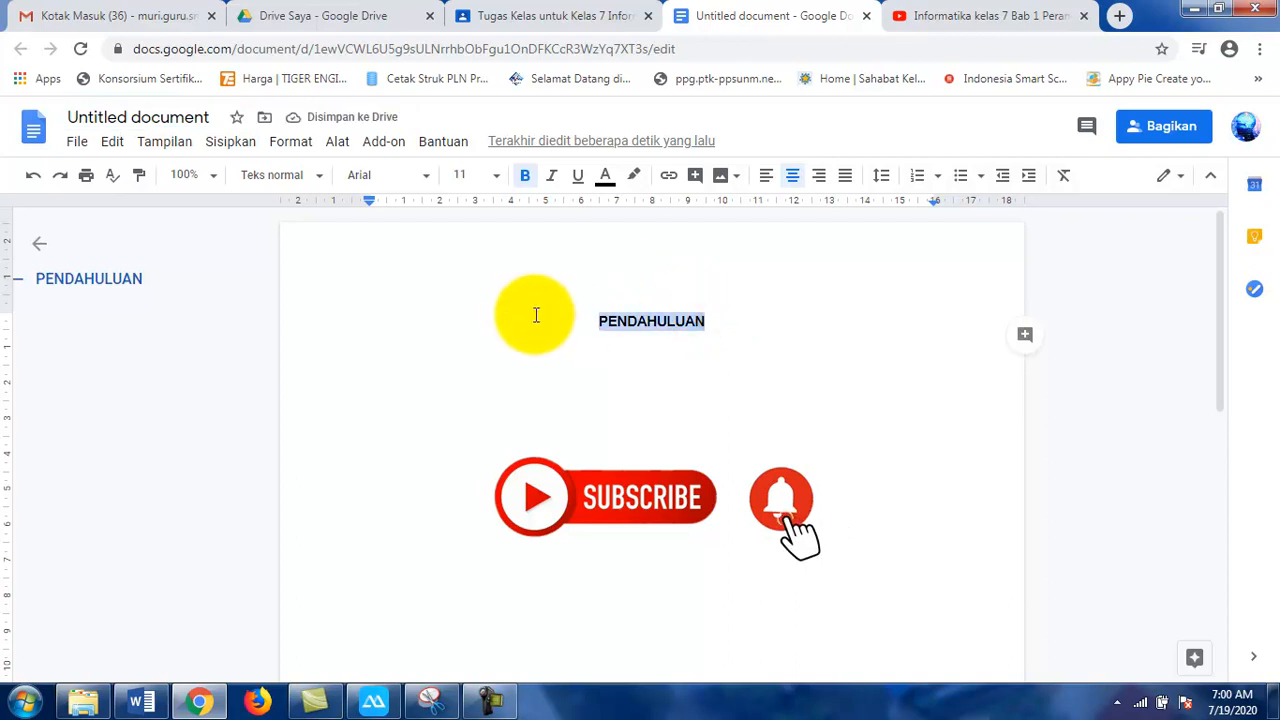
pyautogui.click(222, 117)
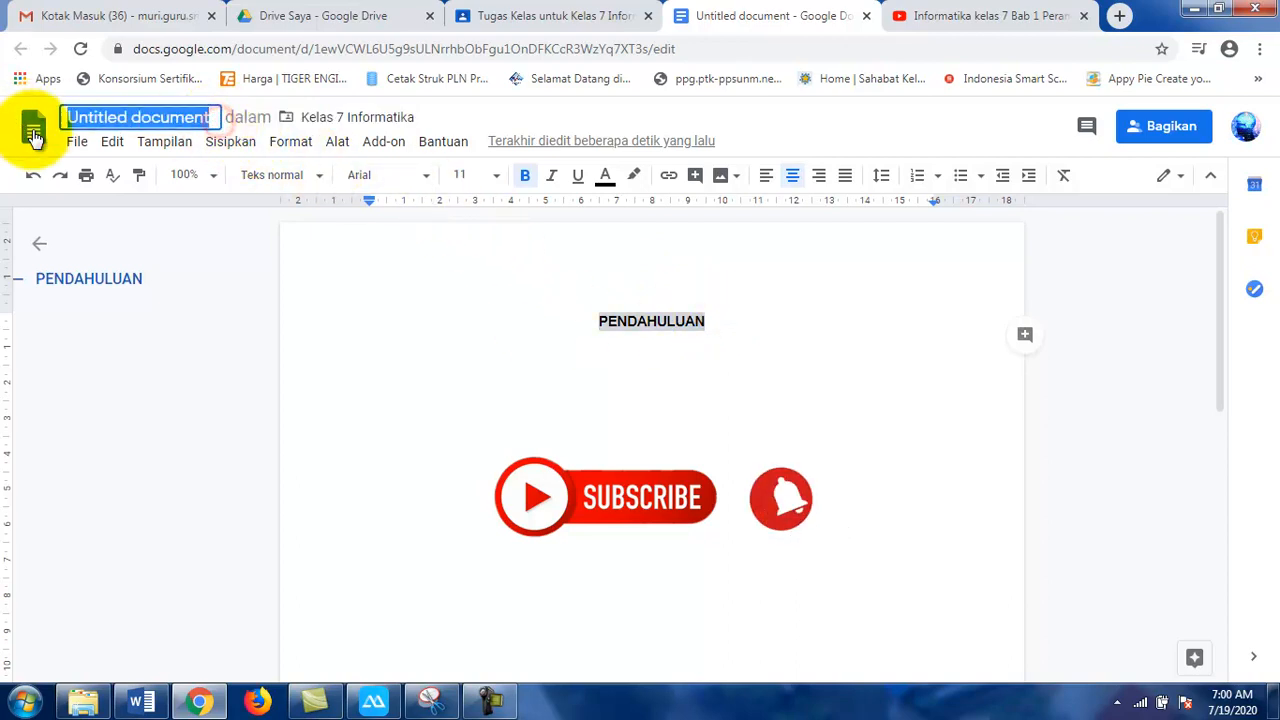
pyautogui.hotkey('ctrl', 'v')
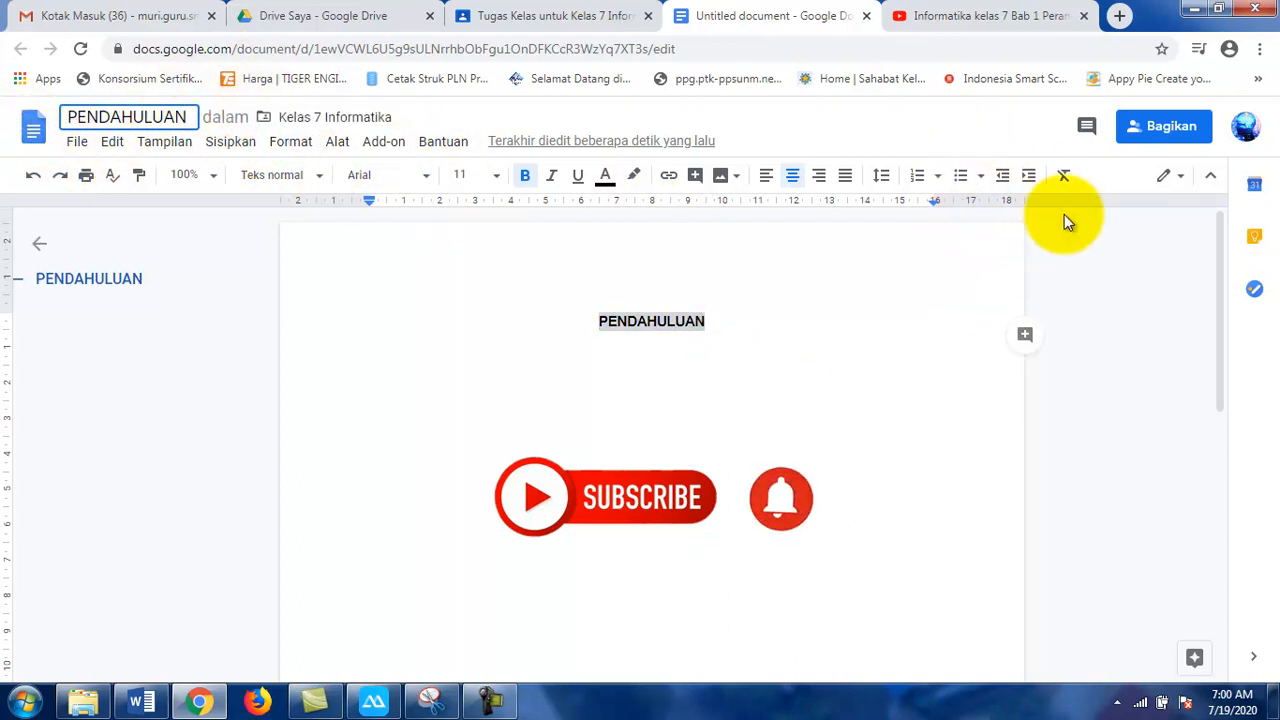
pyautogui.click(1126, 289)
pyautogui.click(206, 439)
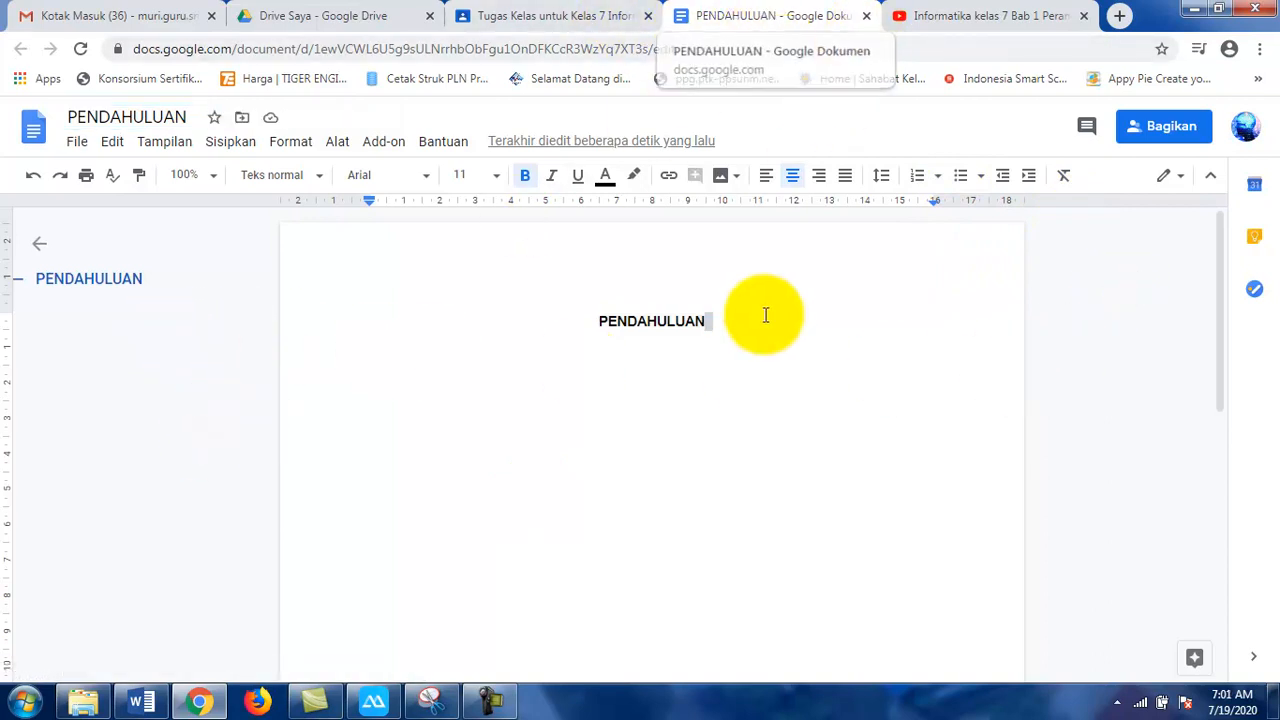
pyautogui.click(866, 16)
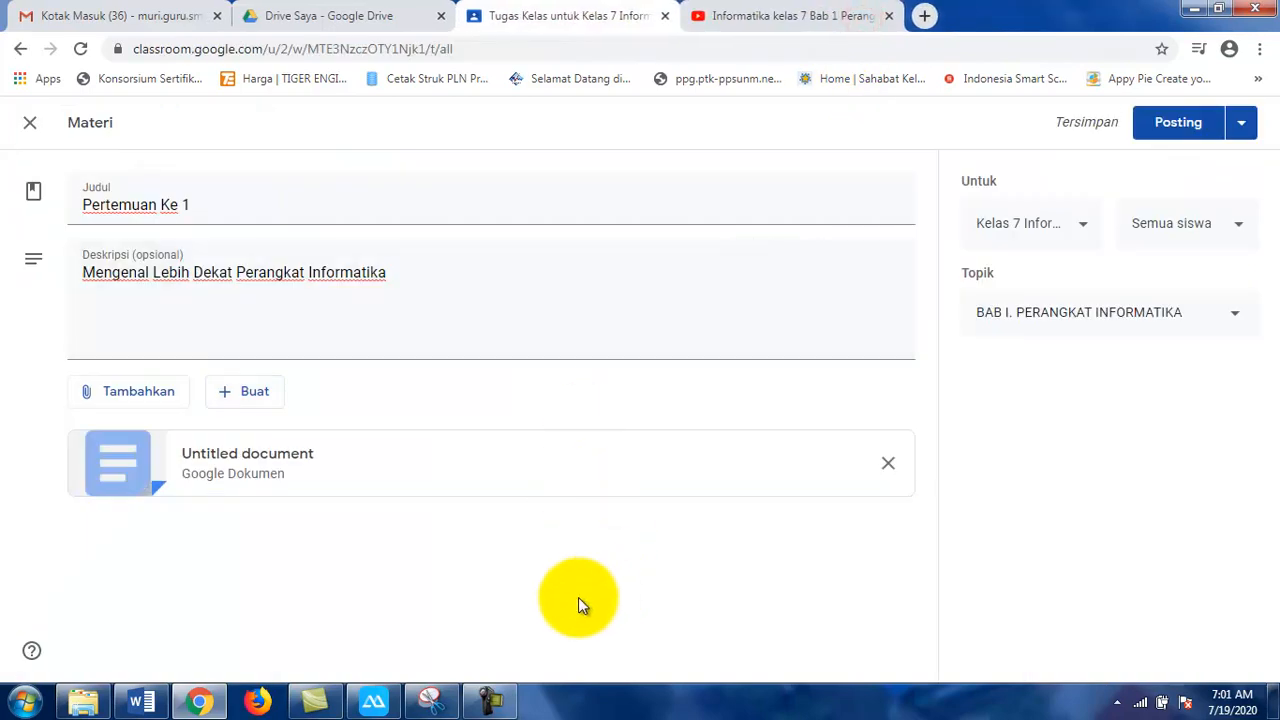
# Open the document attached to the Pertemuan Ke 1 material to check its name, and close it again
pyautogui.click(477, 592)
pyautogui.click(266, 463)
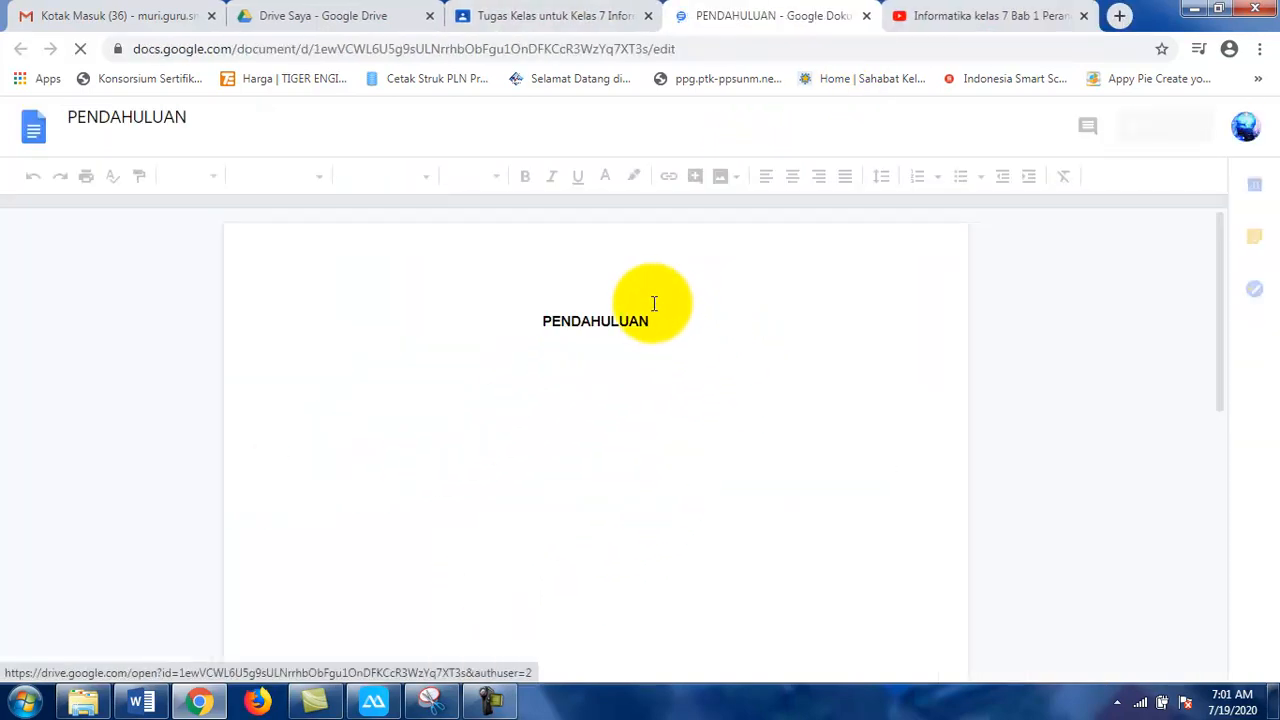
pyautogui.click(866, 16)
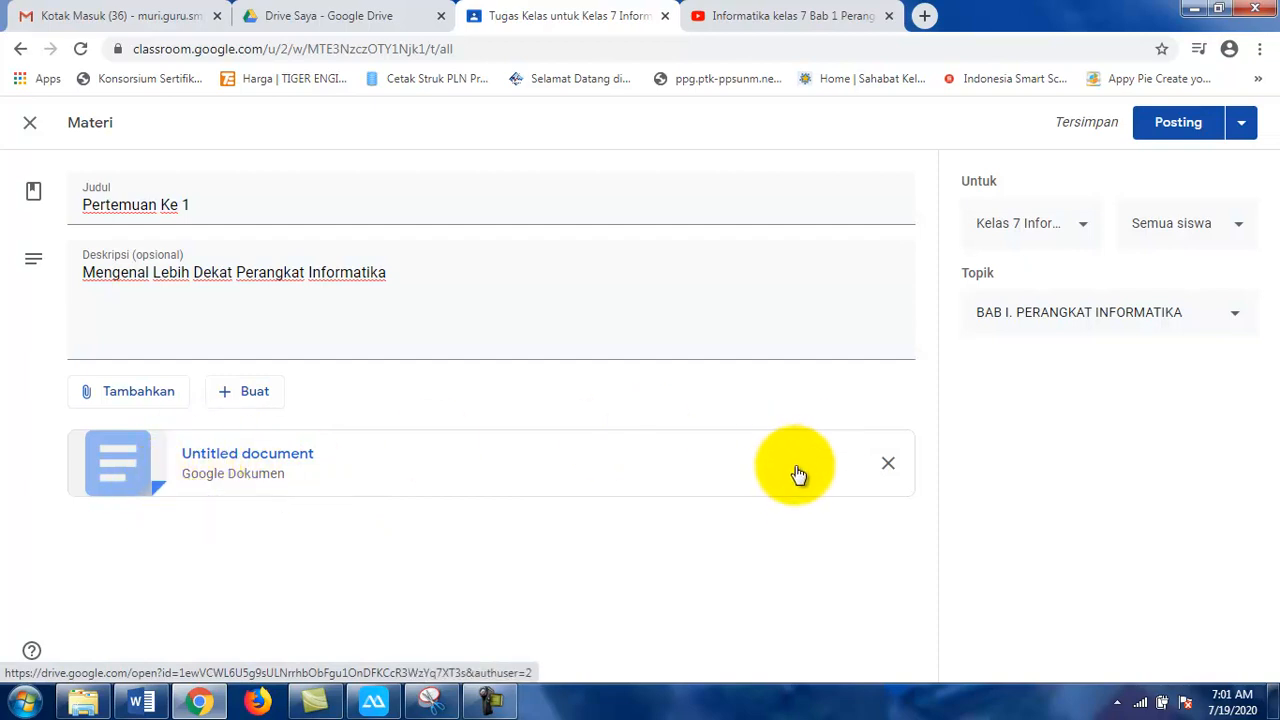
# Remove the Untitled document attachment from the material and attach the most recent PENDAHULUAN document from Google Drive instead
pyautogui.click(885, 461)
pyautogui.click(180, 393)
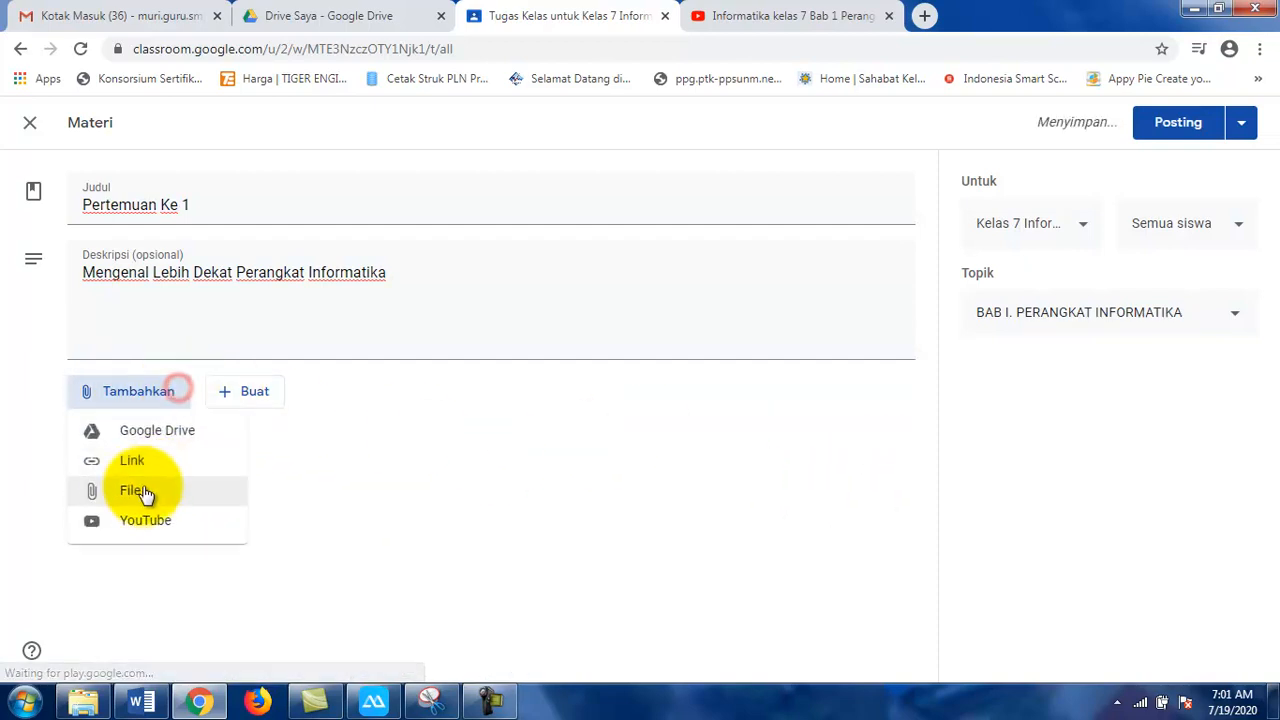
pyautogui.click(198, 432)
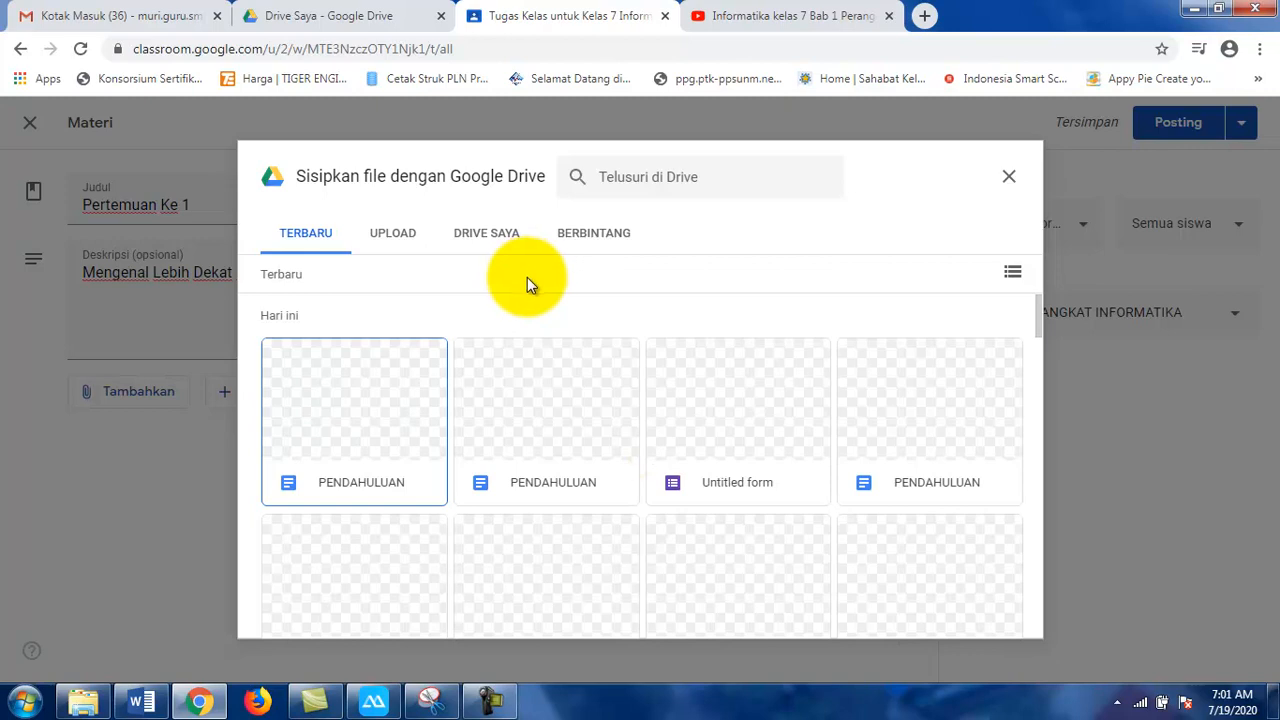
pyautogui.doubleClick(366, 420)
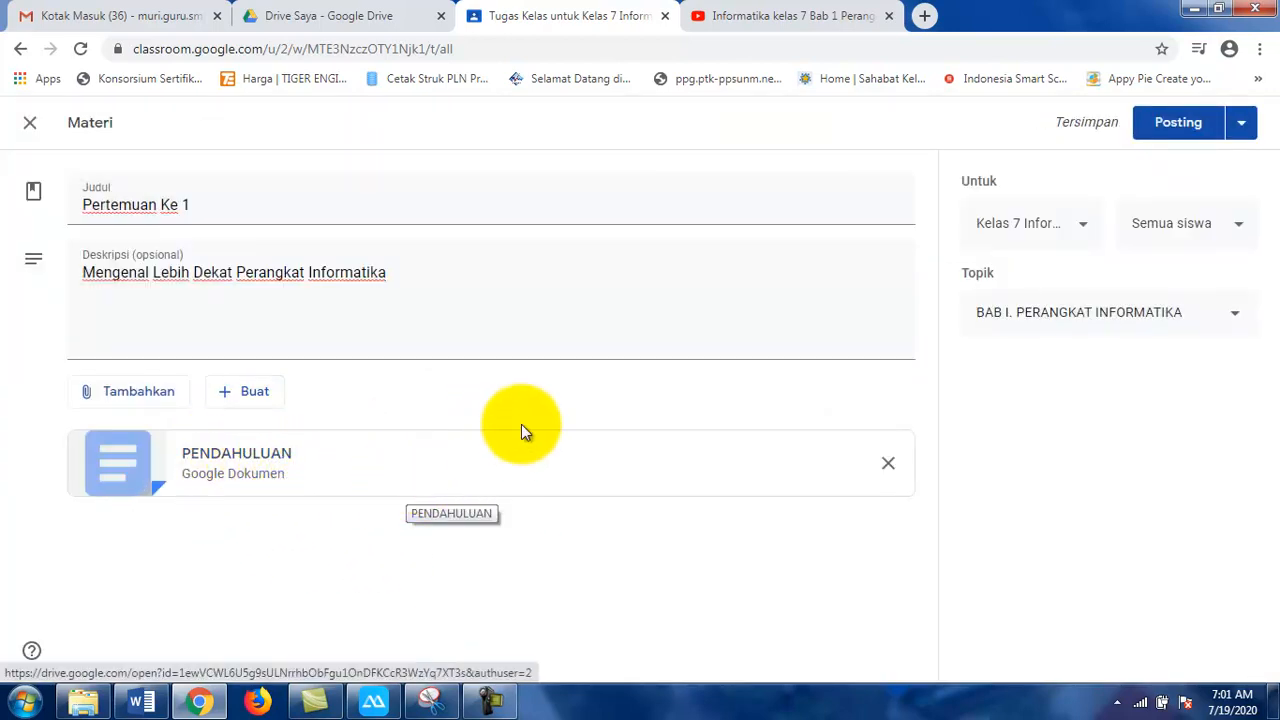
# Create another new Google Docs document for the Pertemuan Ke 1 material
pyautogui.click(254, 404)
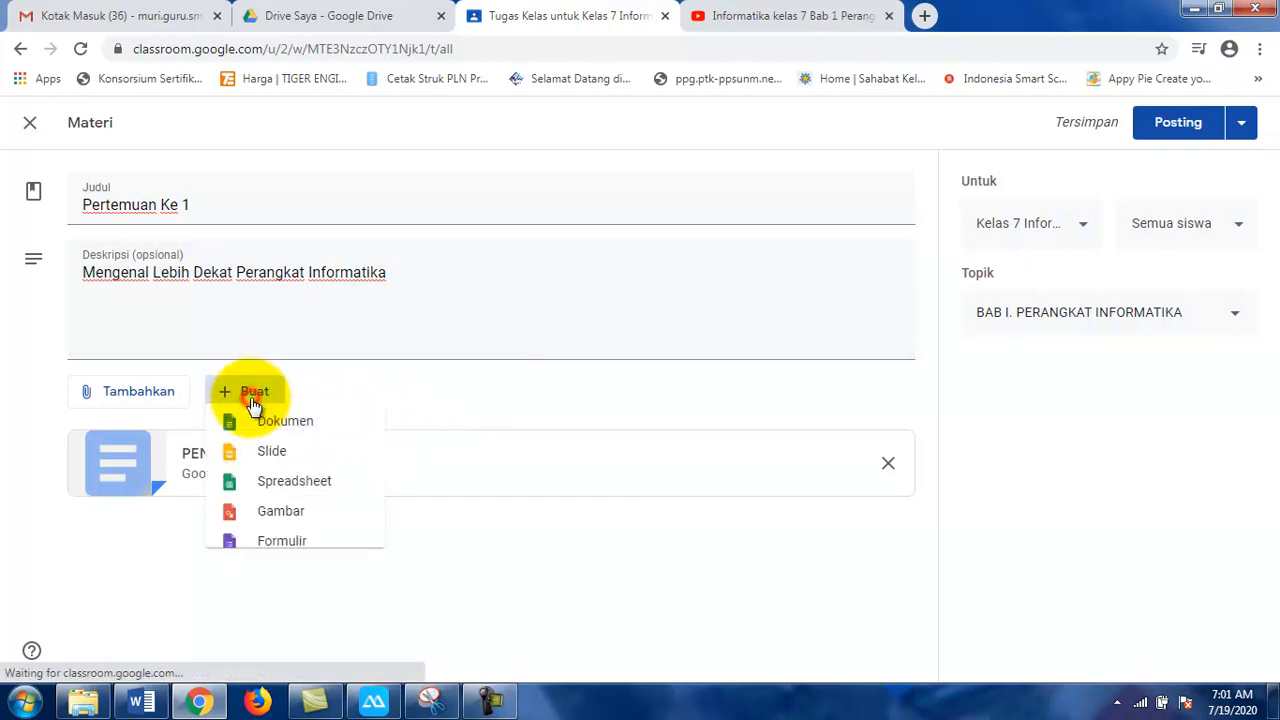
pyautogui.click(277, 445)
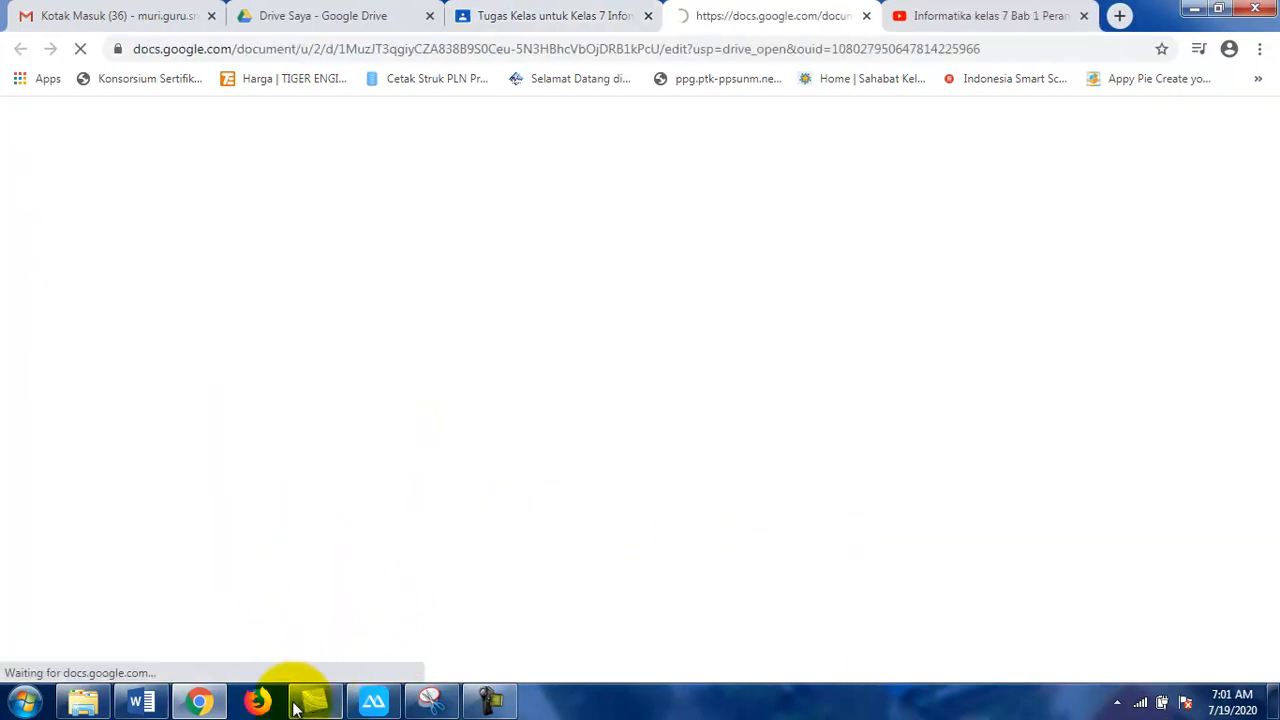
# Switch to the module in Word and look through it for the part that follows the concept map in BAB I
pyautogui.click(200, 700)
pyautogui.scroll(8, 680, 463)
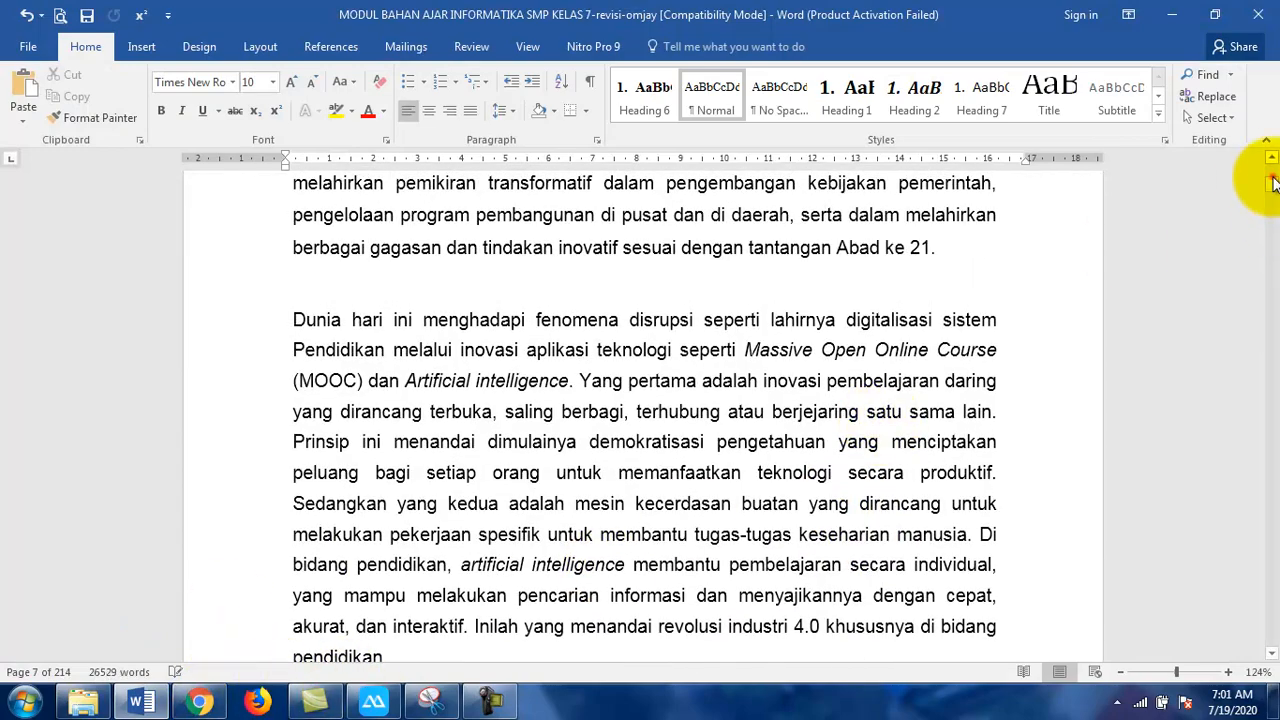
pyautogui.moveTo(1273, 183)
pyautogui.mouseDown()
pyautogui.moveTo(1275, 135)
pyautogui.moveTo(1271, 163)
pyautogui.mouseUp()
pyautogui.scroll(-15, 752, 448)
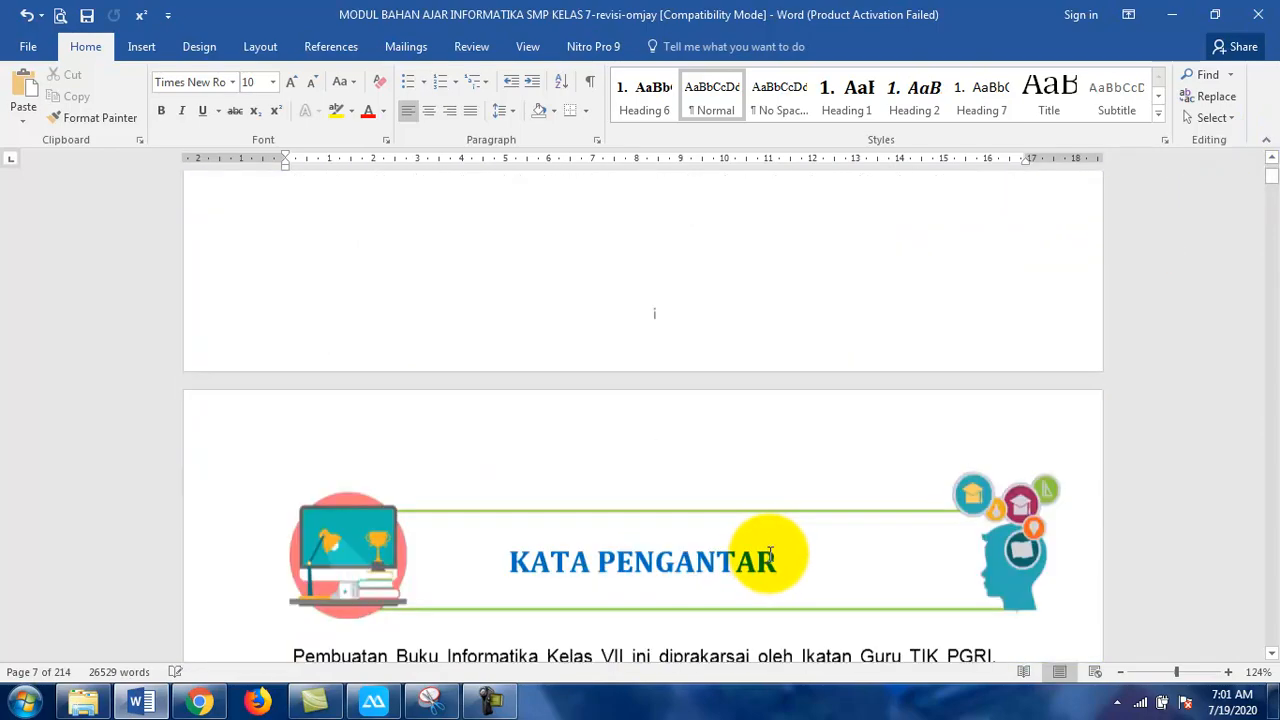
pyautogui.scroll(-10, 777, 553)
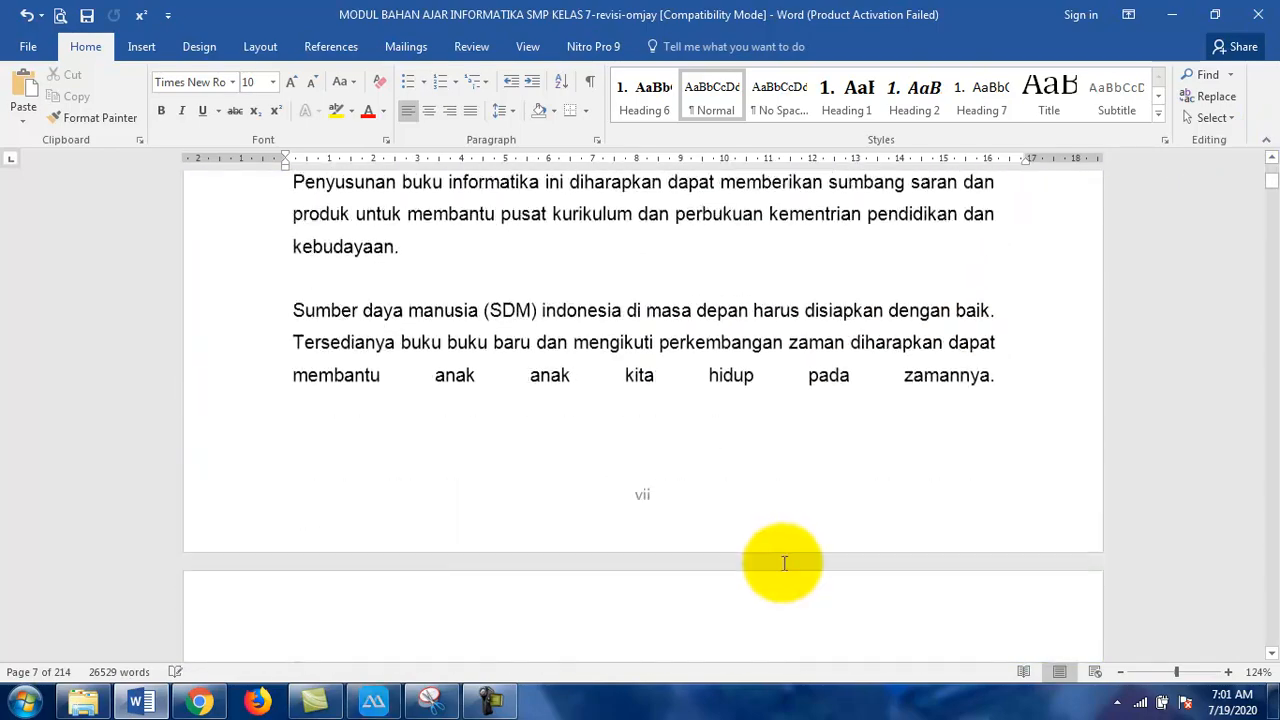
pyautogui.scroll(-10, 784, 563)
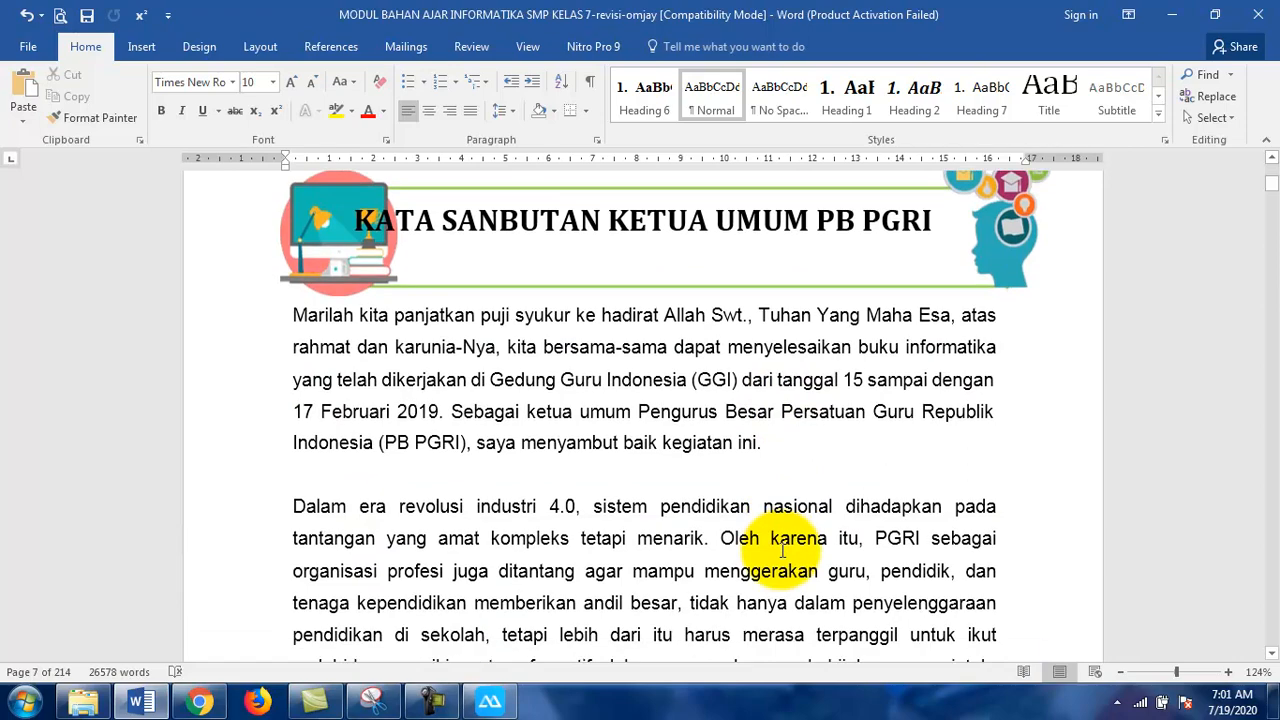
pyautogui.scroll(-10, 782, 548)
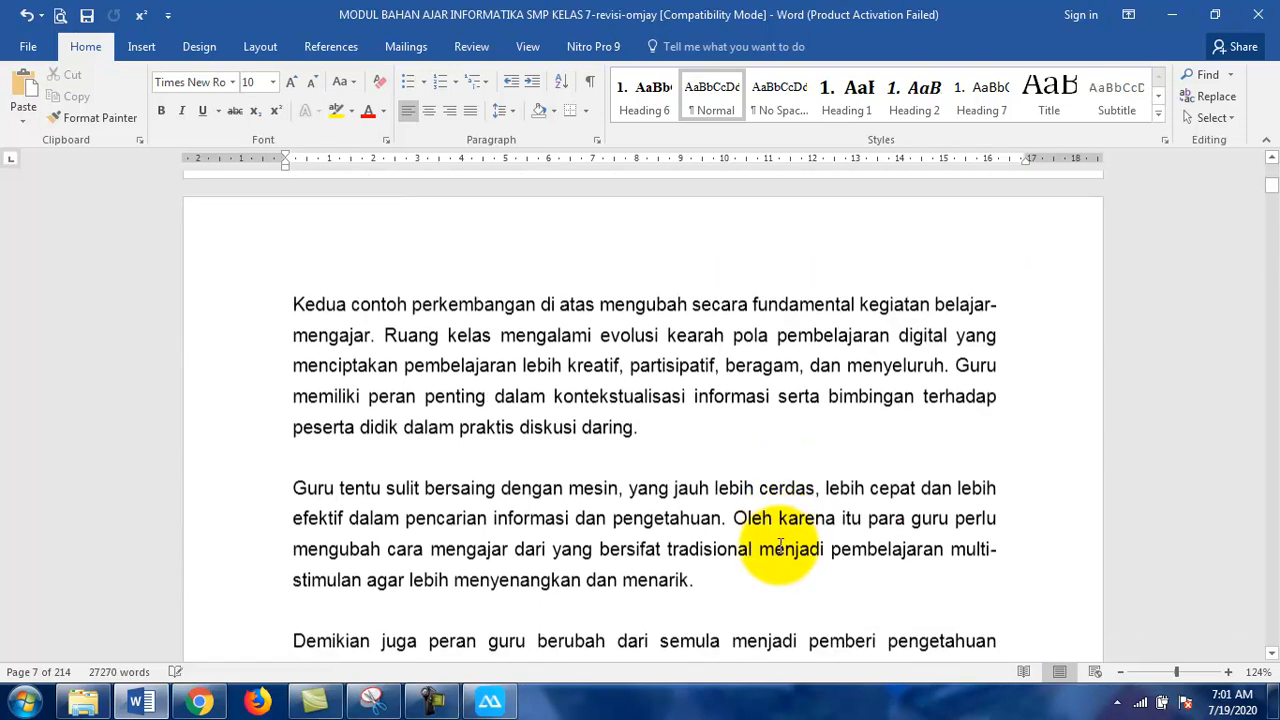
pyautogui.scroll(-10, 778, 545)
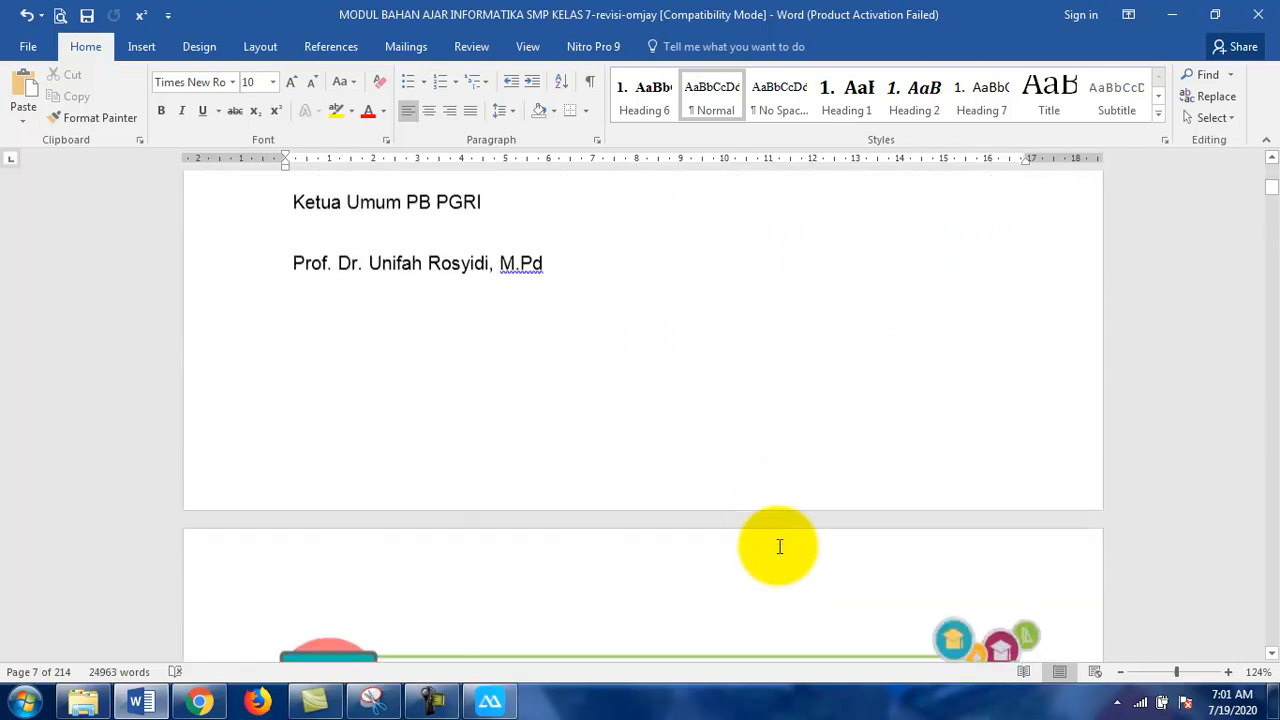
pyautogui.scroll(-15, 778, 543)
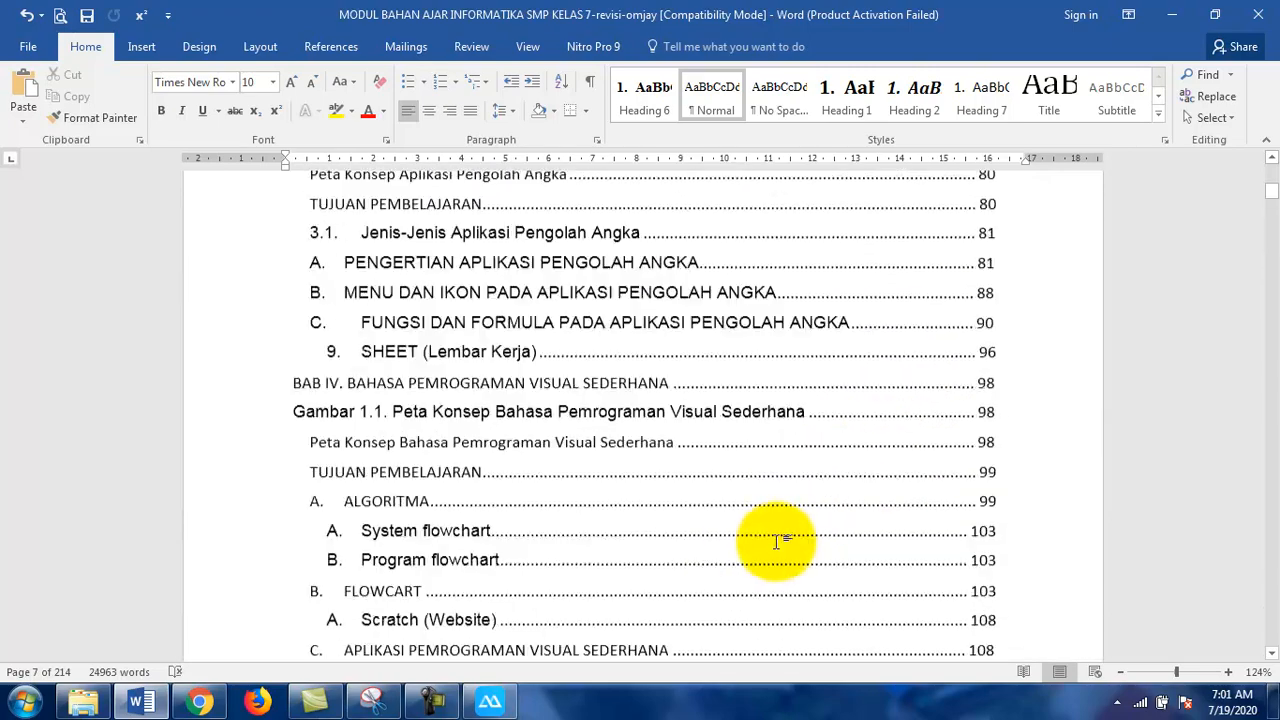
pyautogui.scroll(-15, 778, 545)
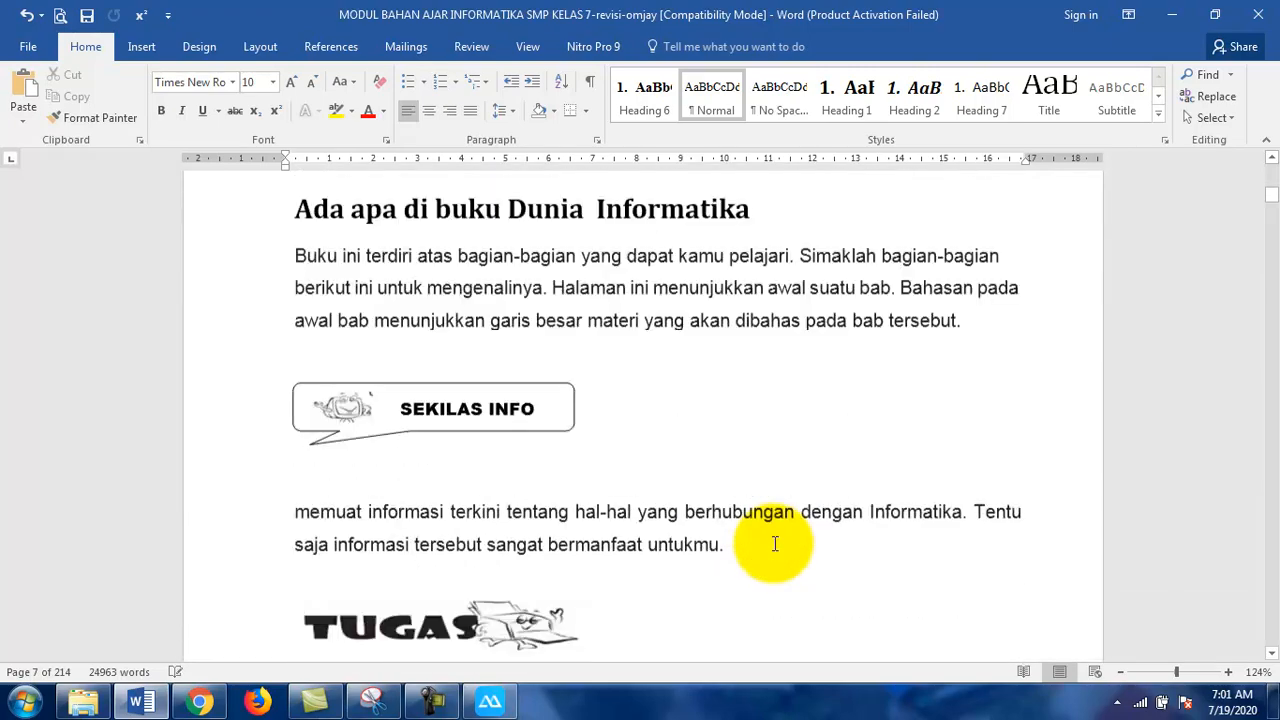
pyautogui.scroll(-15, 775, 542)
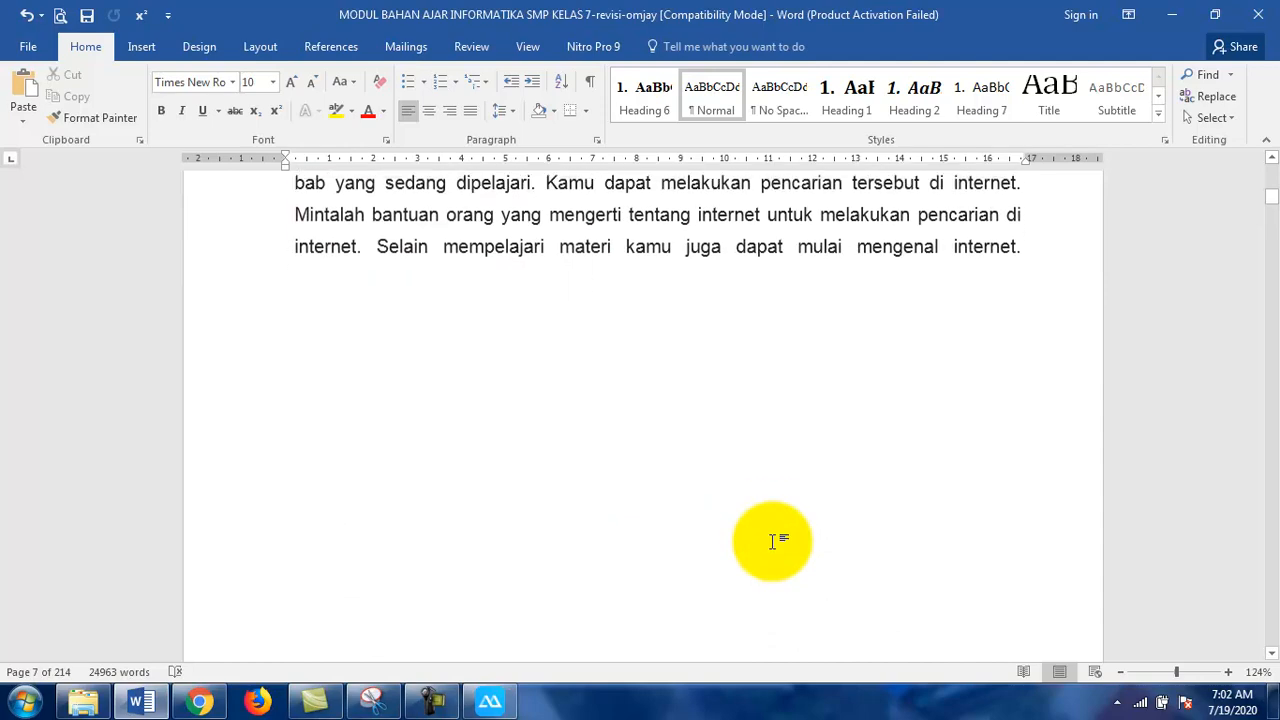
pyautogui.scroll(-15, 770, 544)
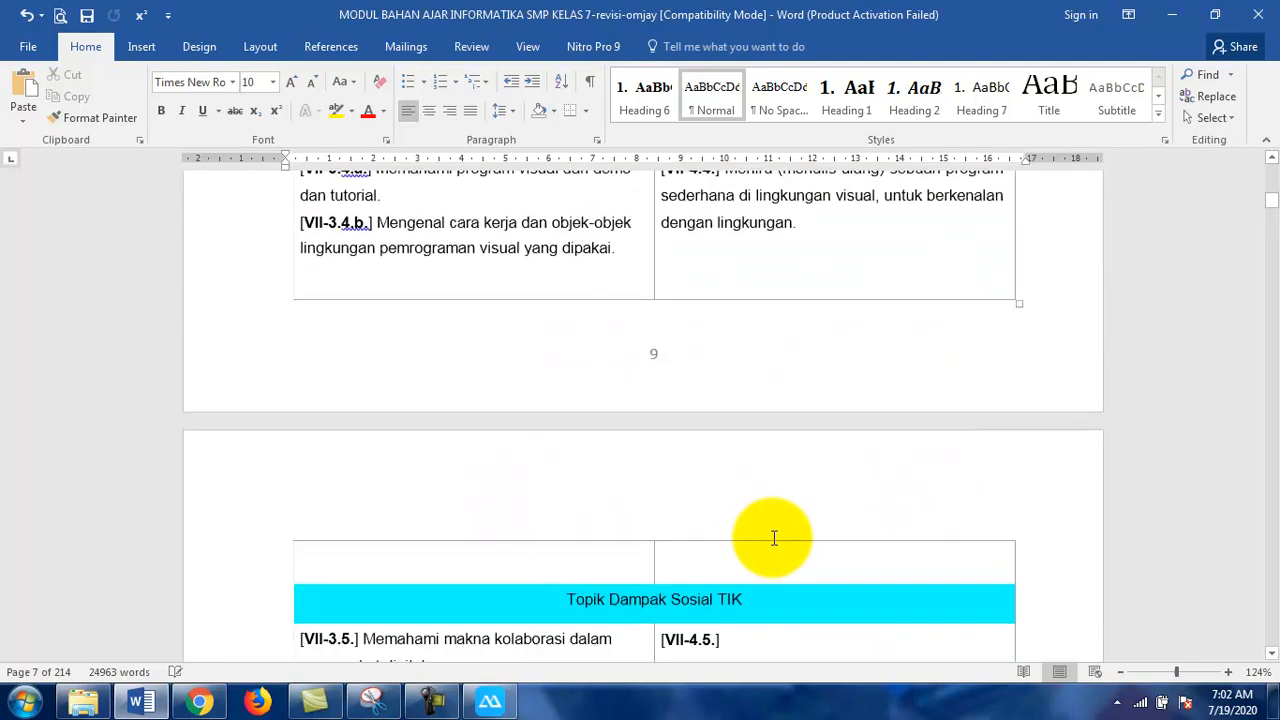
pyautogui.scroll(-5, 773, 541)
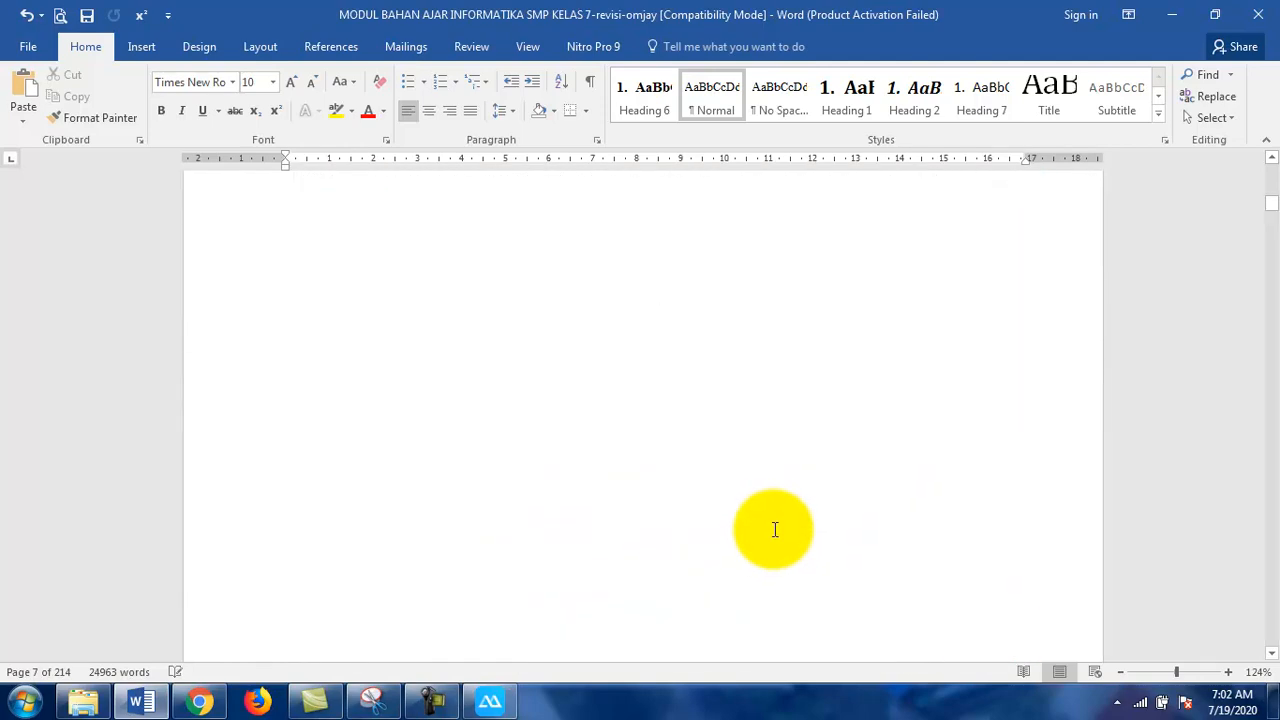
pyautogui.scroll(5, 775, 518)
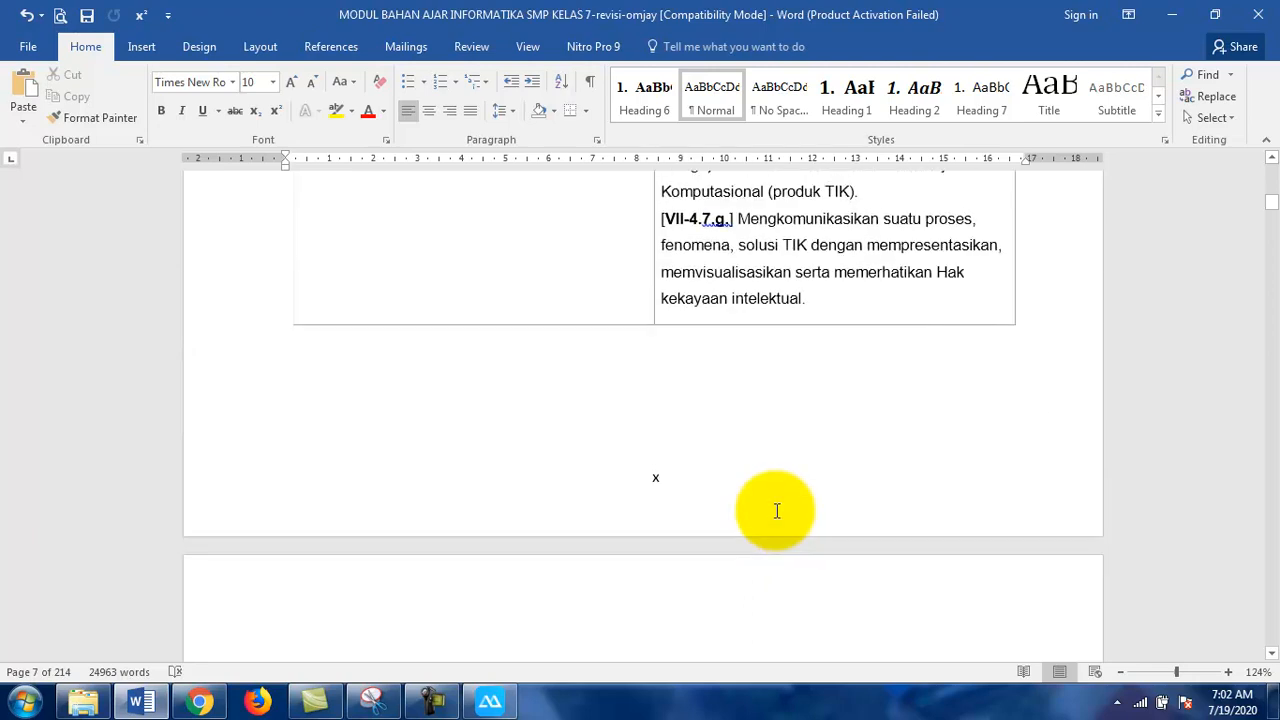
pyautogui.scroll(-15, 777, 520)
pyautogui.scroll(-20, 778, 520)
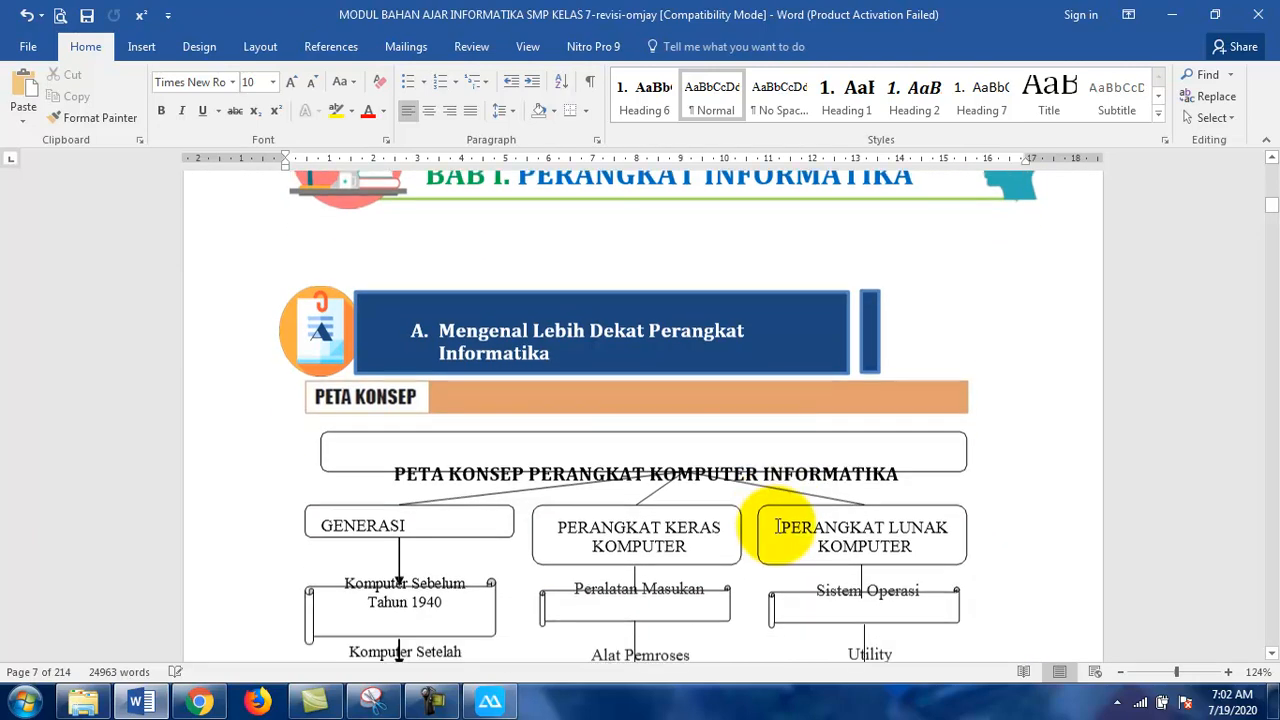
pyautogui.scroll(-3, 776, 526)
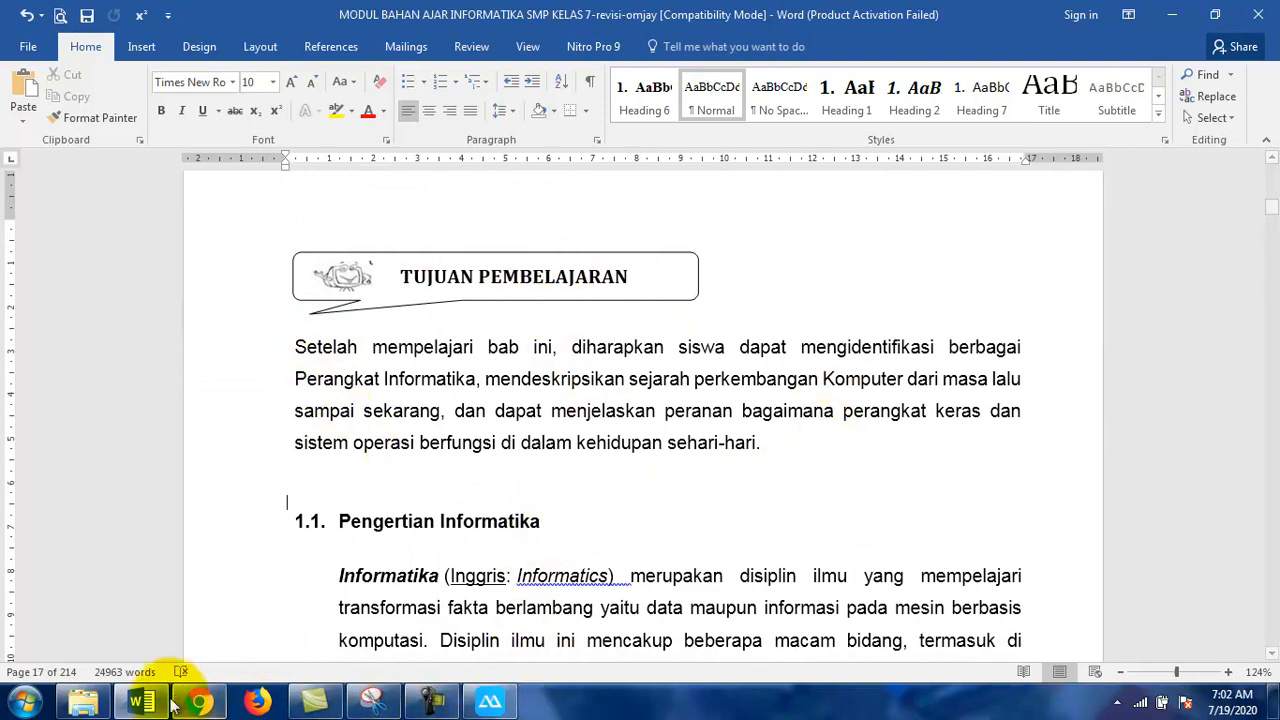
# Return to the new Google Docs document in Chrome and enter TUJUAN PEMBELAJARAN as its centred heading
pyautogui.click(83, 702)
pyautogui.click(202, 703)
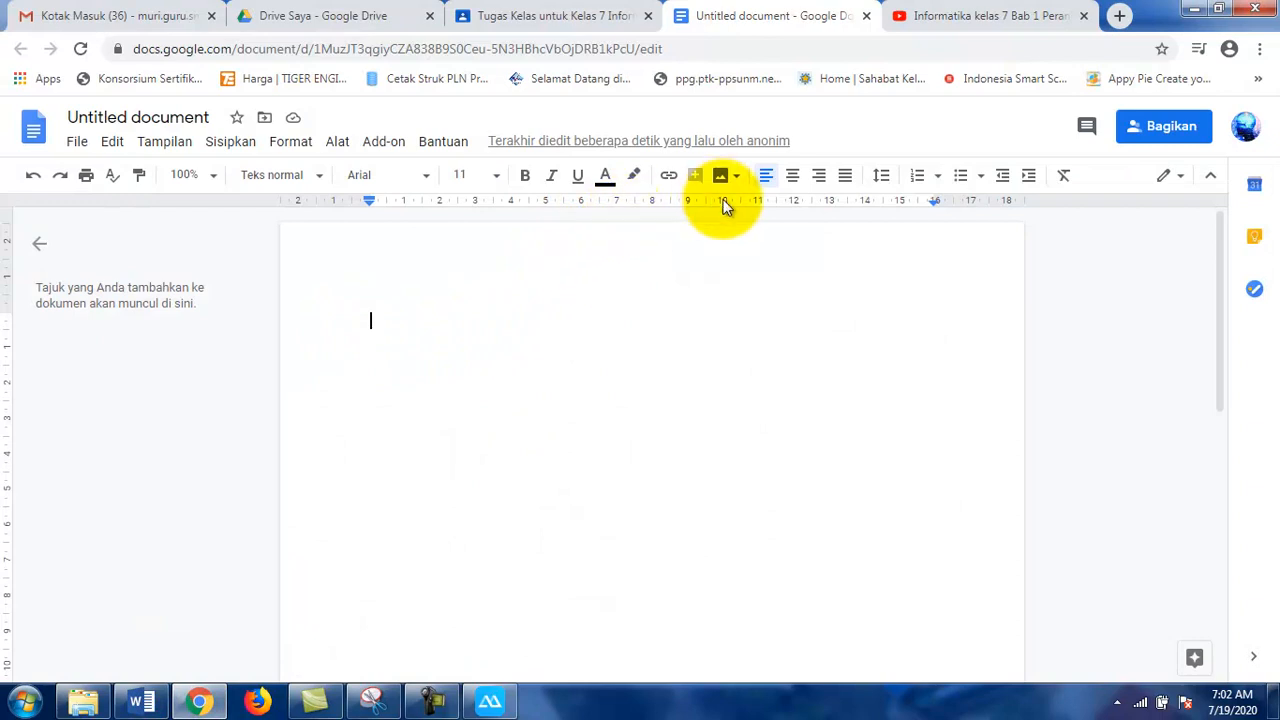
pyautogui.click(792, 176)
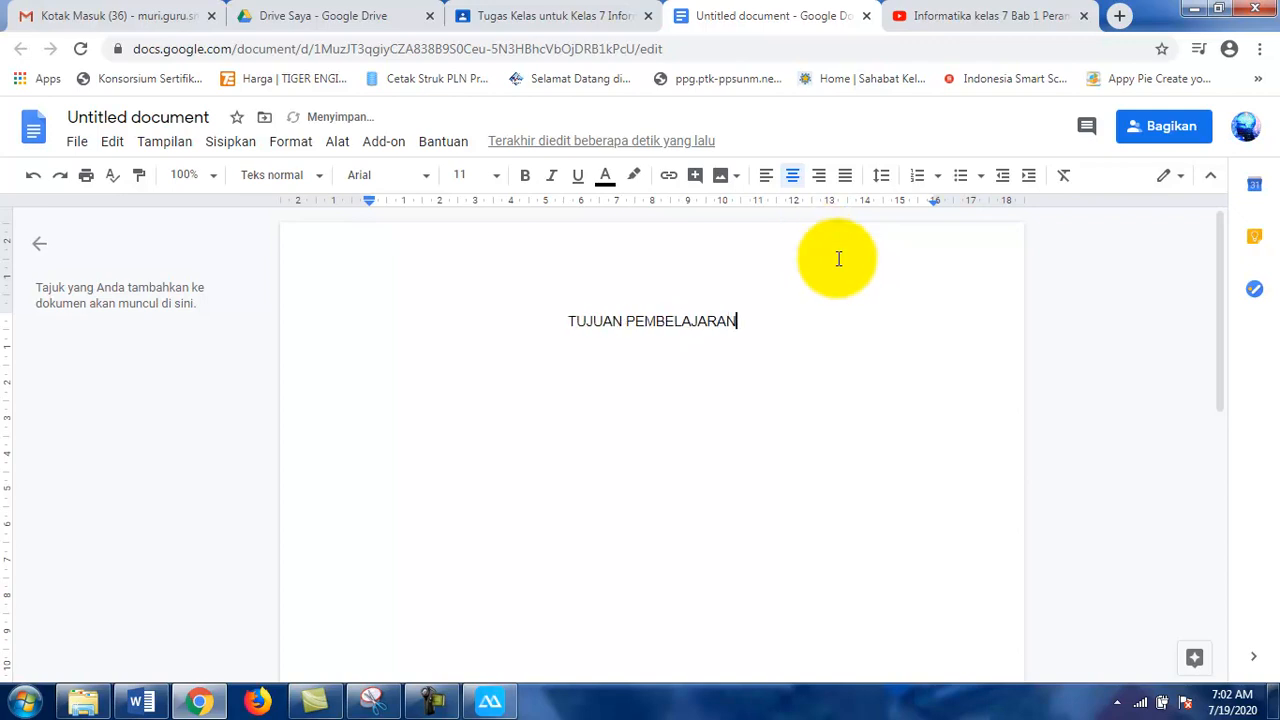
# Copy the heading into the document's name so it is called TUJUAN PEMBELAJARAN, and close the document
pyautogui.moveTo(802, 330); pyautogui.dragTo(505, 343)
pyautogui.hotkey('ctrl', 'c')
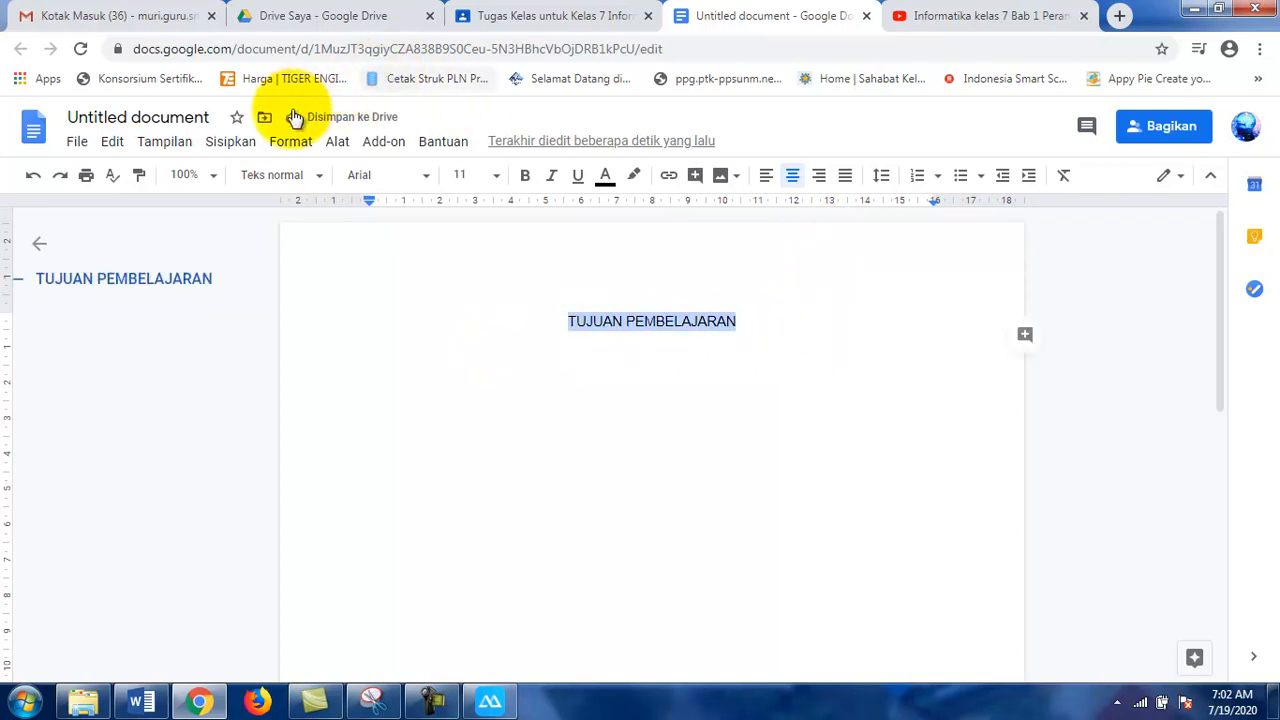
pyautogui.click(214, 117)
pyautogui.hotkey('ctrl', 'v')
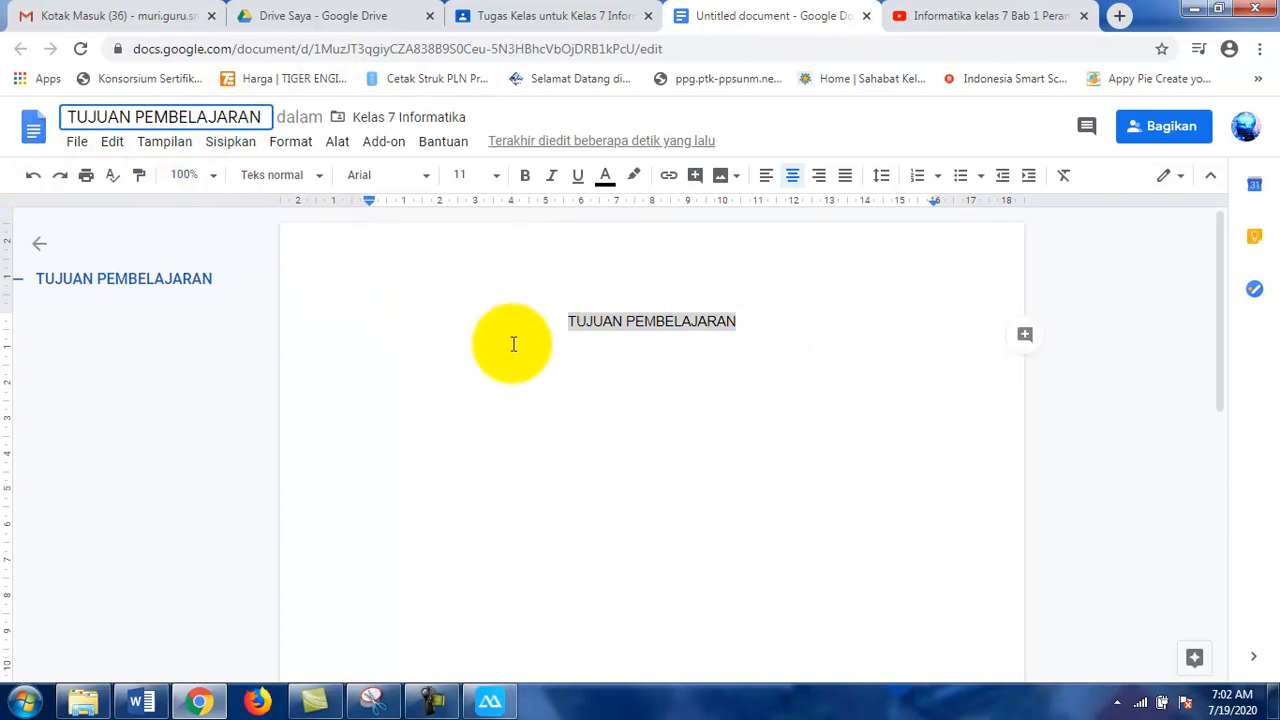
pyautogui.click(500, 455)
pyautogui.click(914, 426)
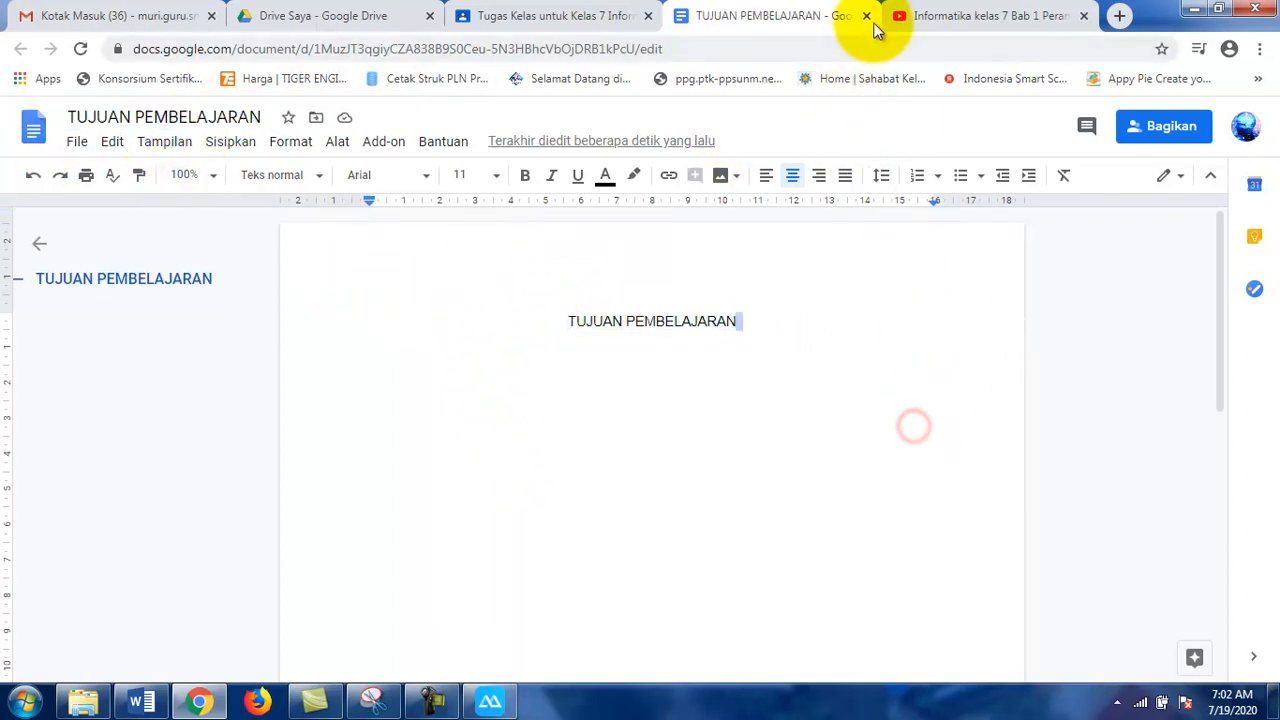
pyautogui.click(866, 17)
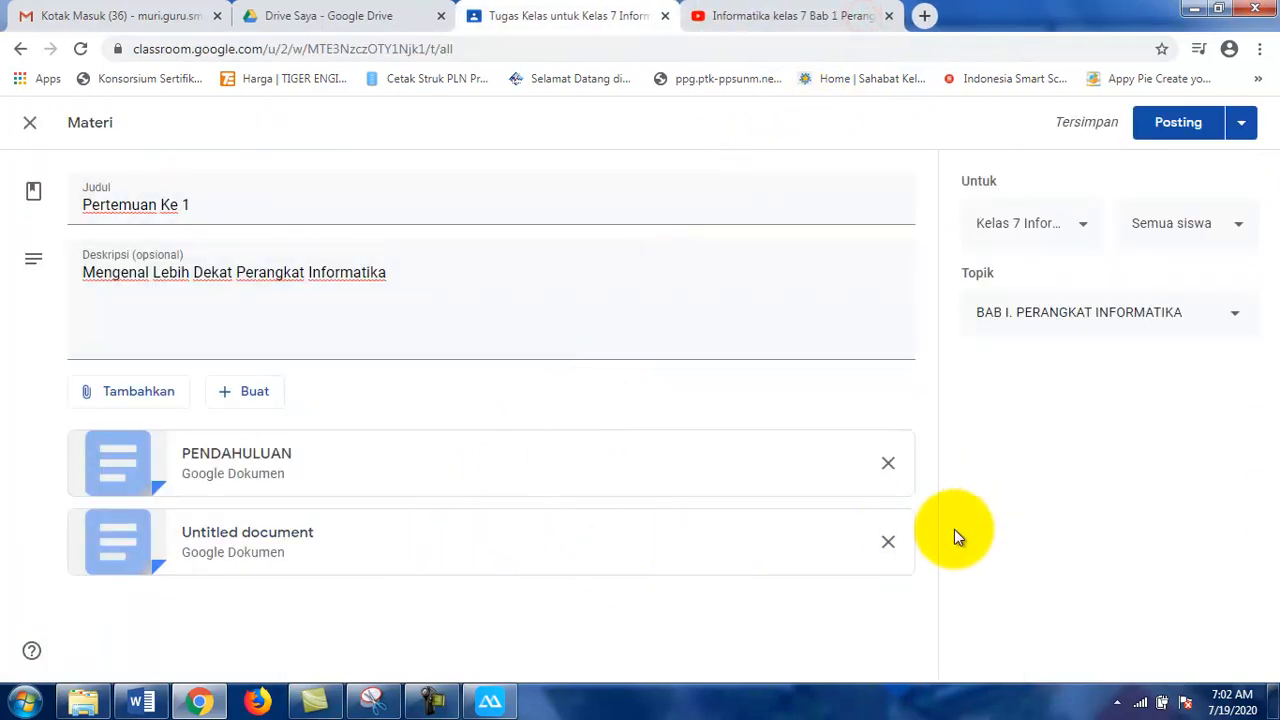
# Remove the Untitled document attachment from the Pertemuan Ke 1 material and attach the TUJUAN PEMBELAJARAN document from Google Drive instead
pyautogui.click(889, 543)
pyautogui.click(160, 395)
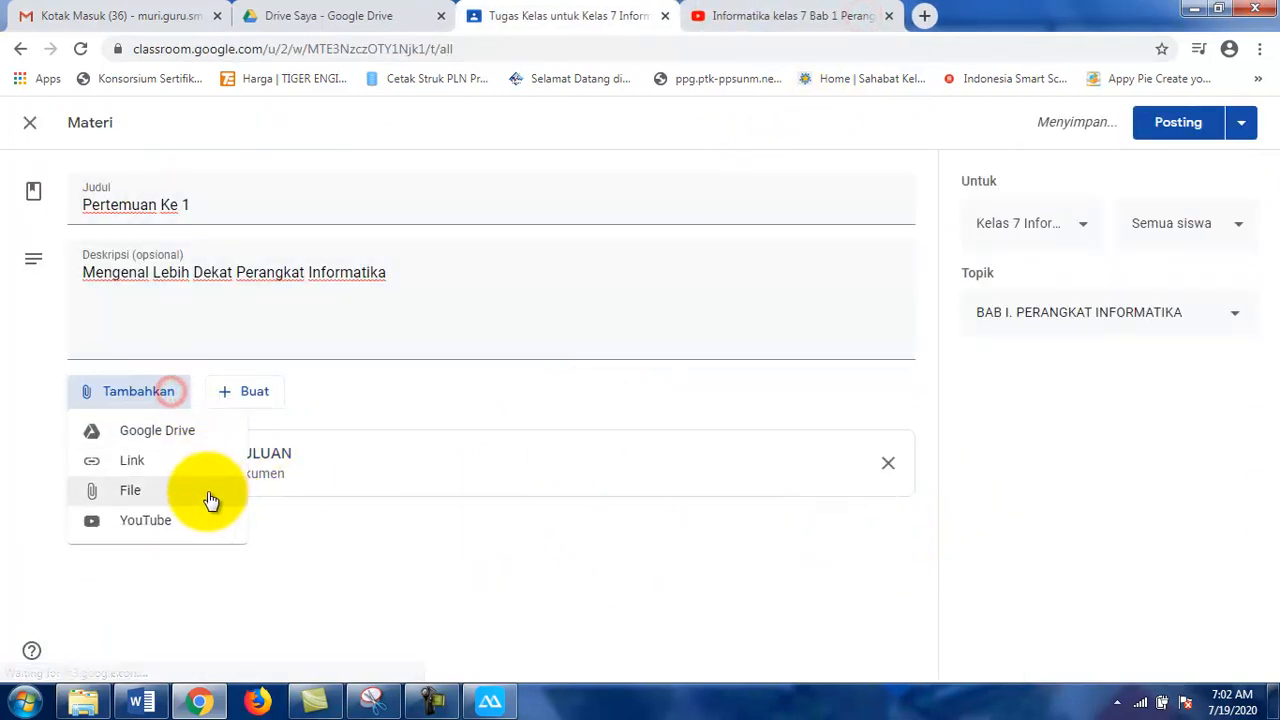
pyautogui.click(160, 440)
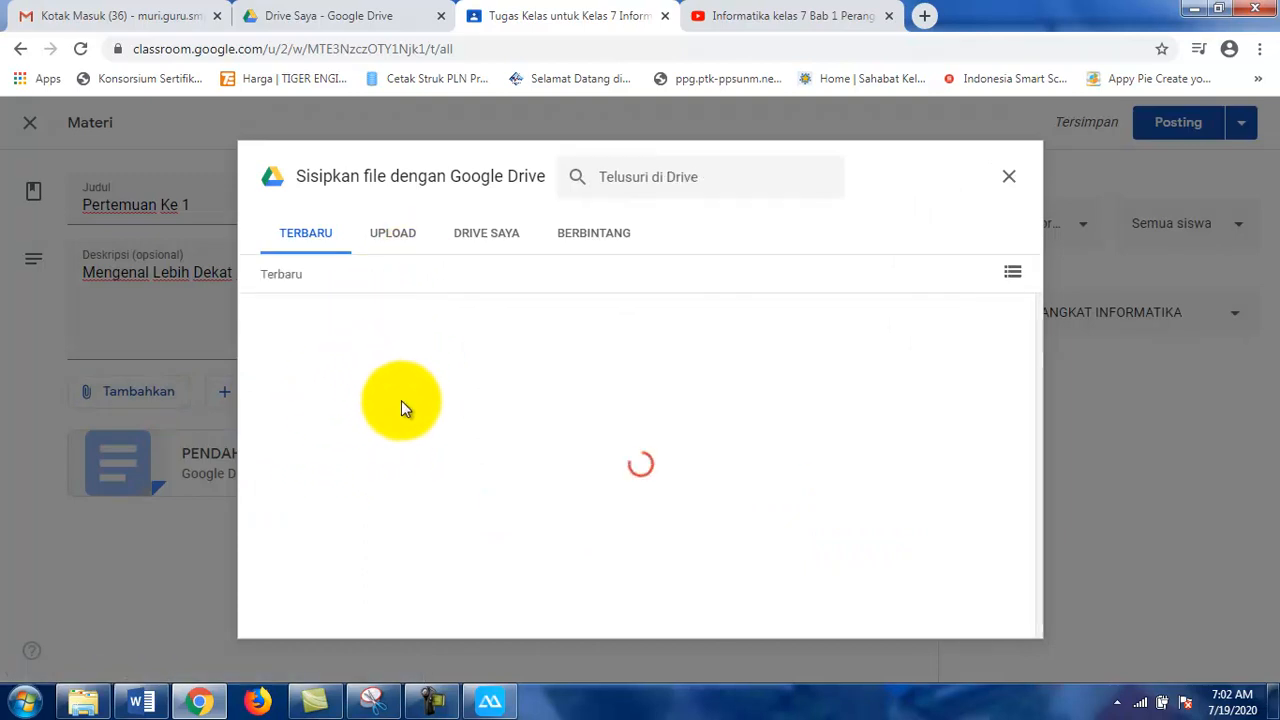
pyautogui.click(378, 456)
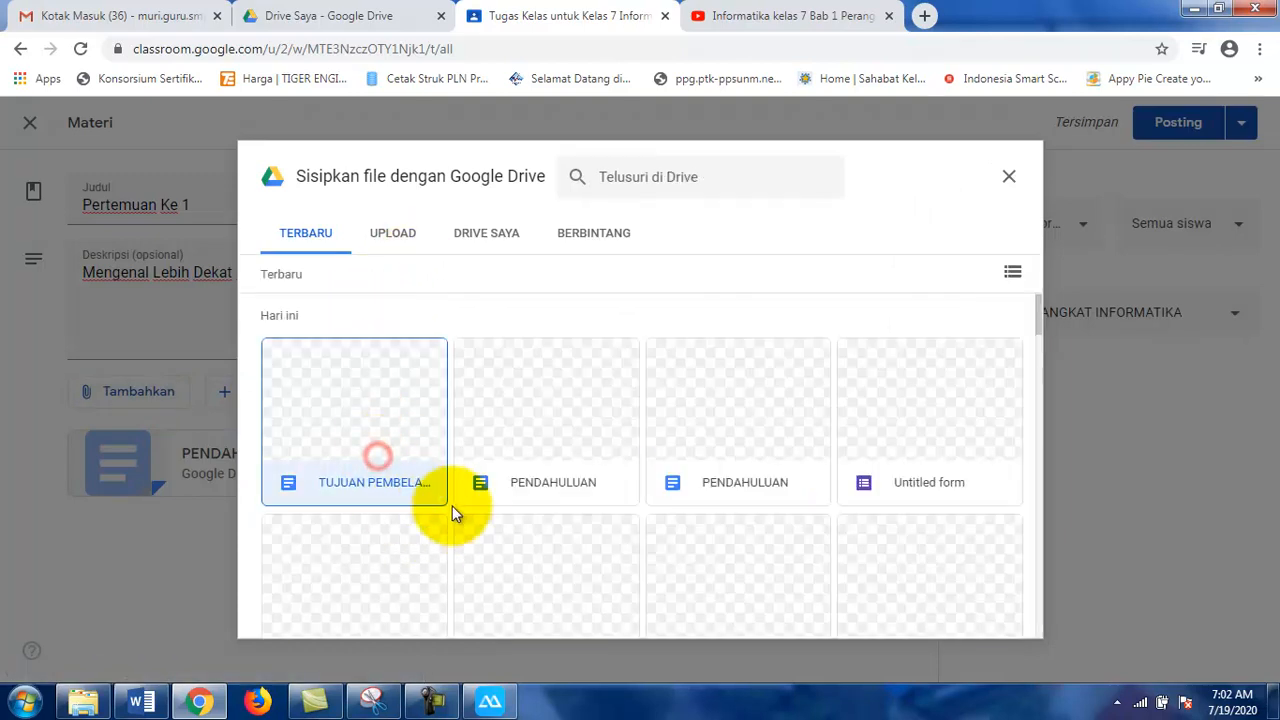
pyautogui.click(990, 615)
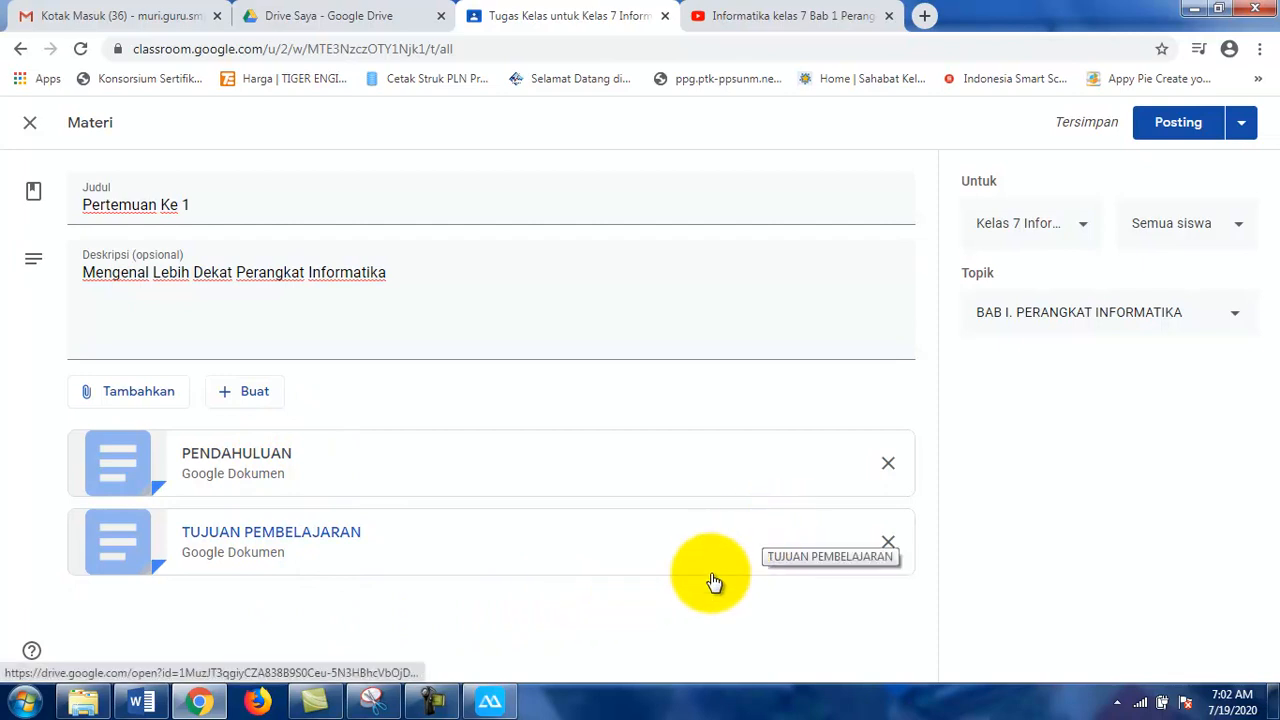
# Upload the PDF MODUL BAHAN AJAR INFORMATIKA SMP KELAS 7-revisi-omjay from the Downloads folder as an attachment to the material
pyautogui.click(166, 394)
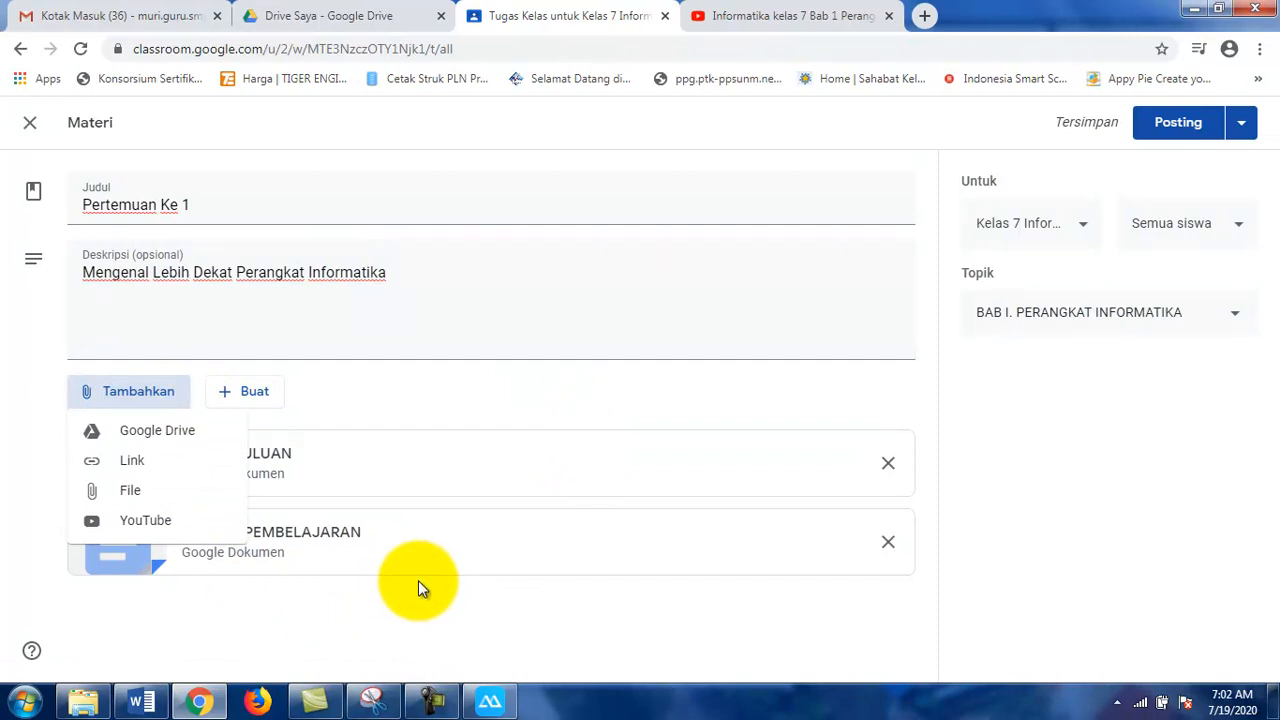
pyautogui.click(185, 440)
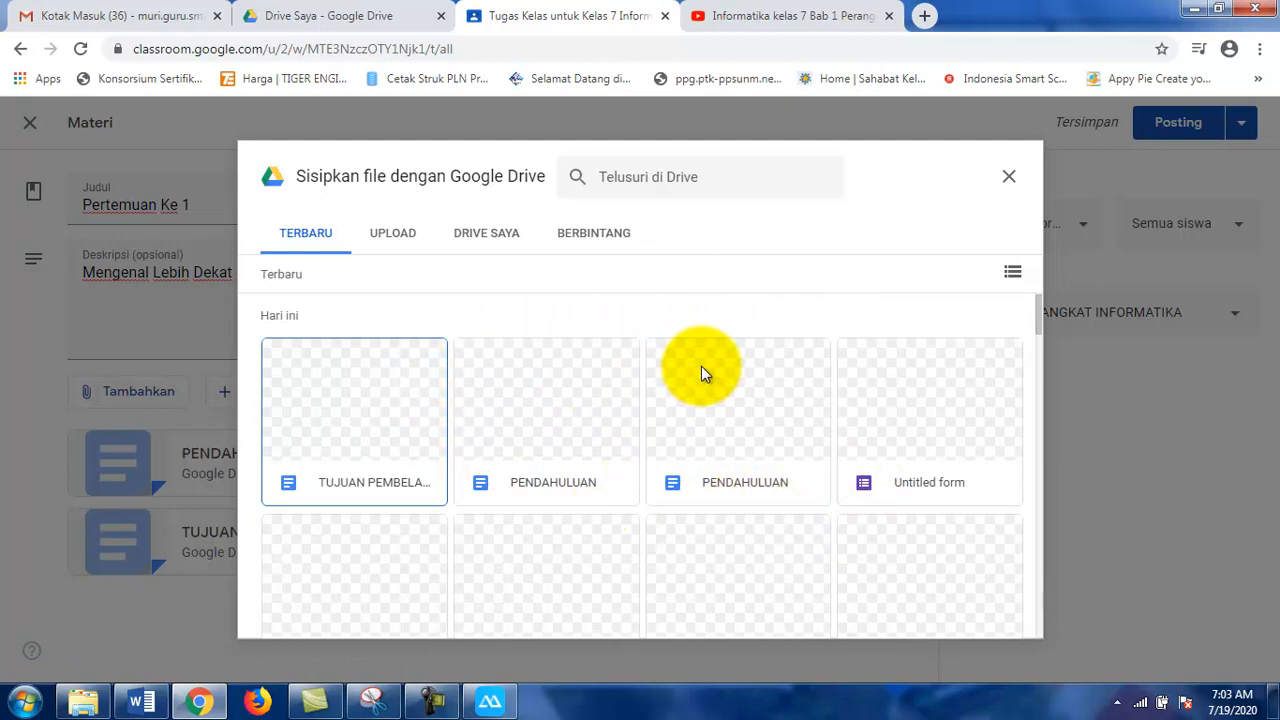
pyautogui.click(400, 236)
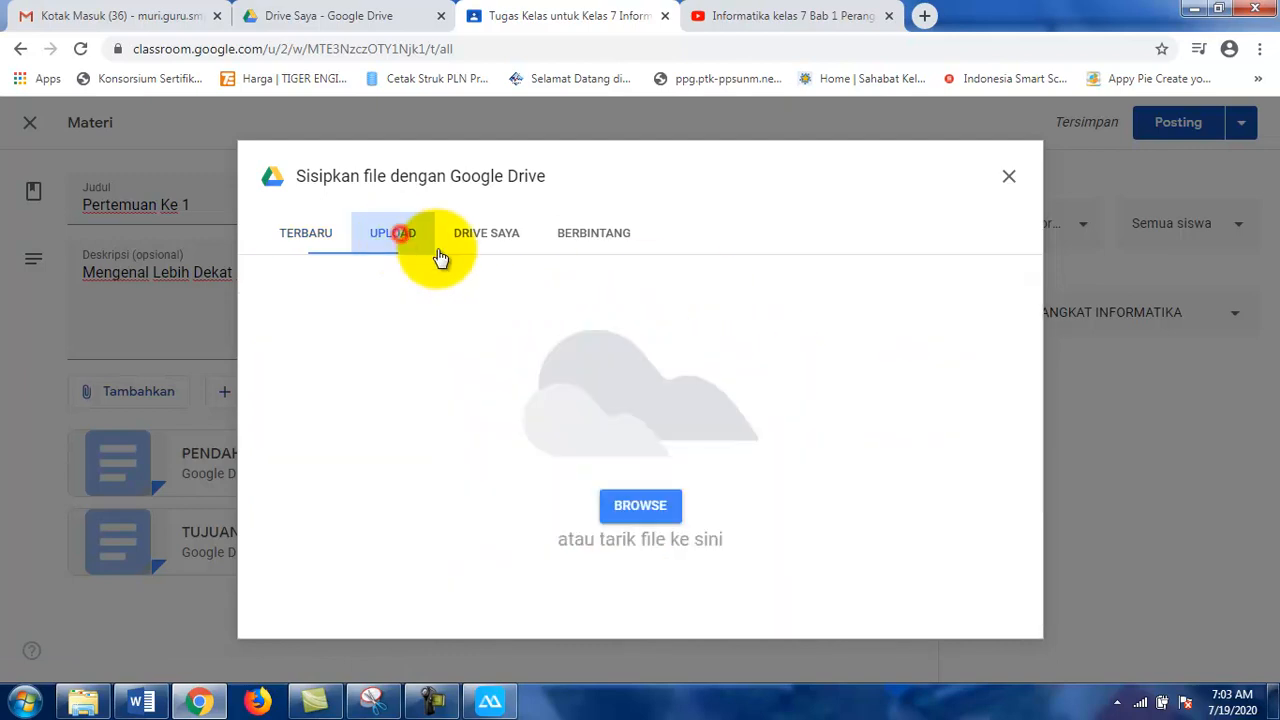
pyautogui.click(643, 505)
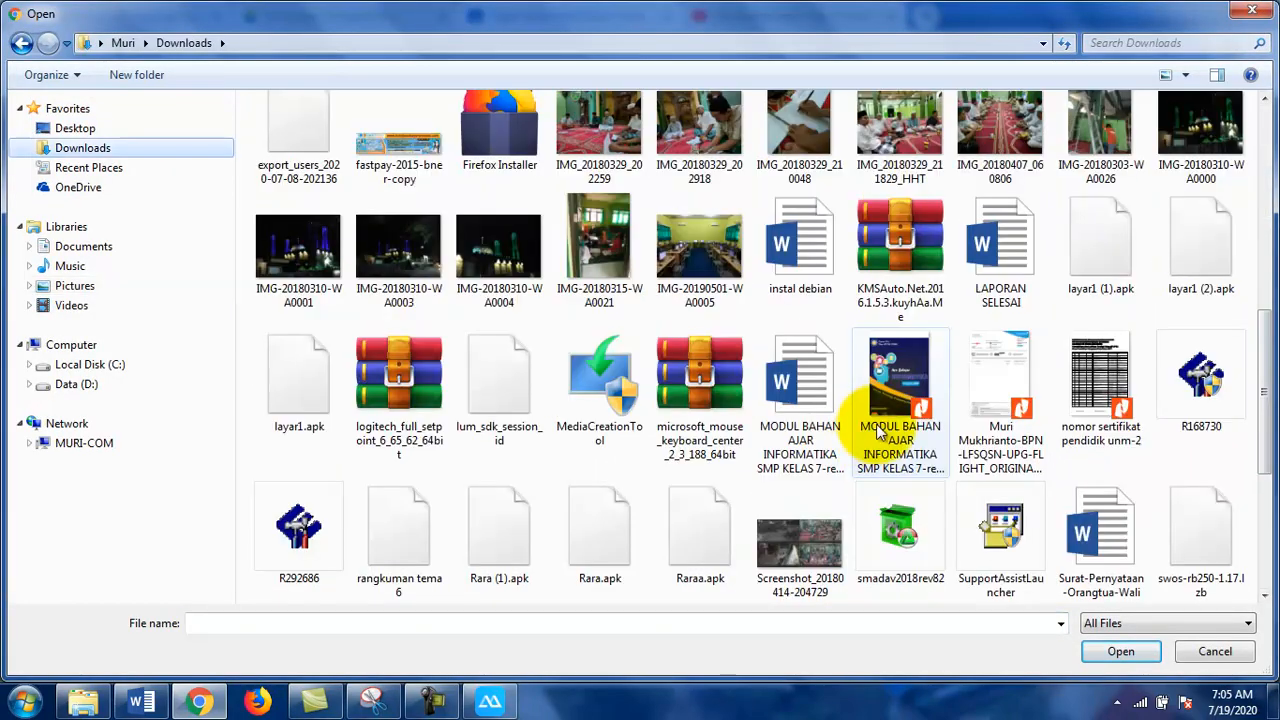
pyautogui.click(905, 405)
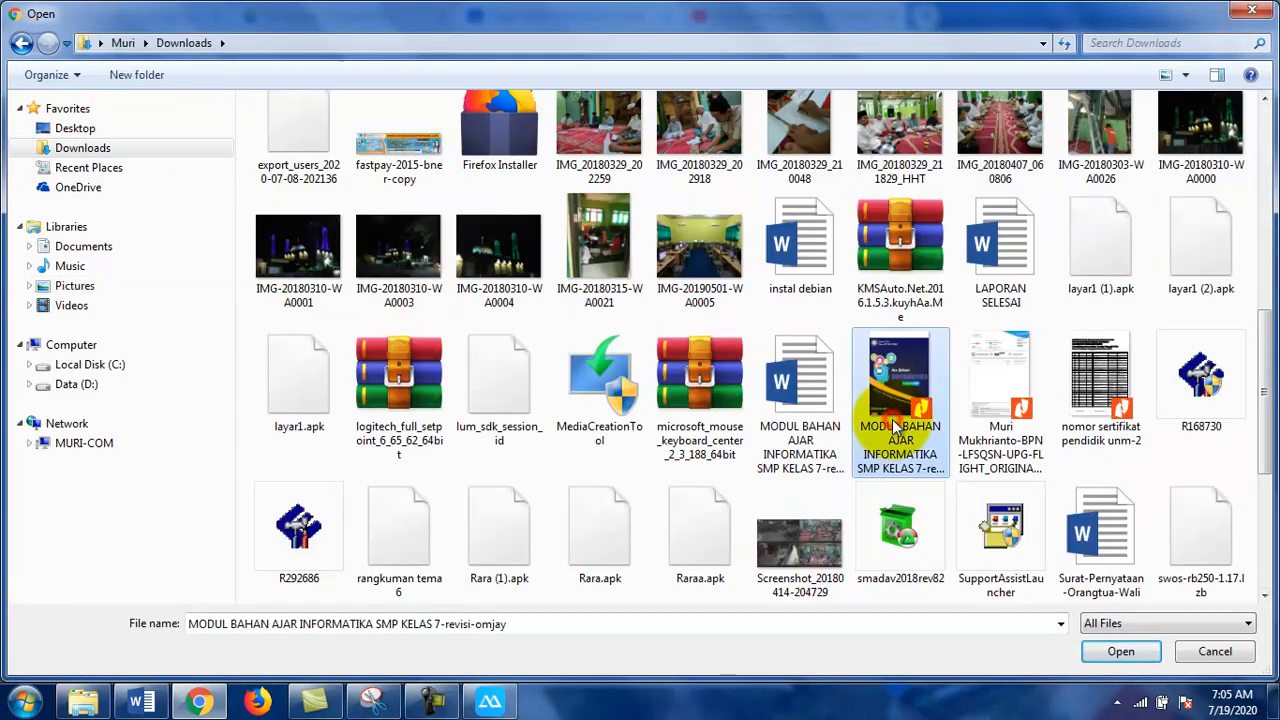
pyautogui.doubleClick(910, 408)
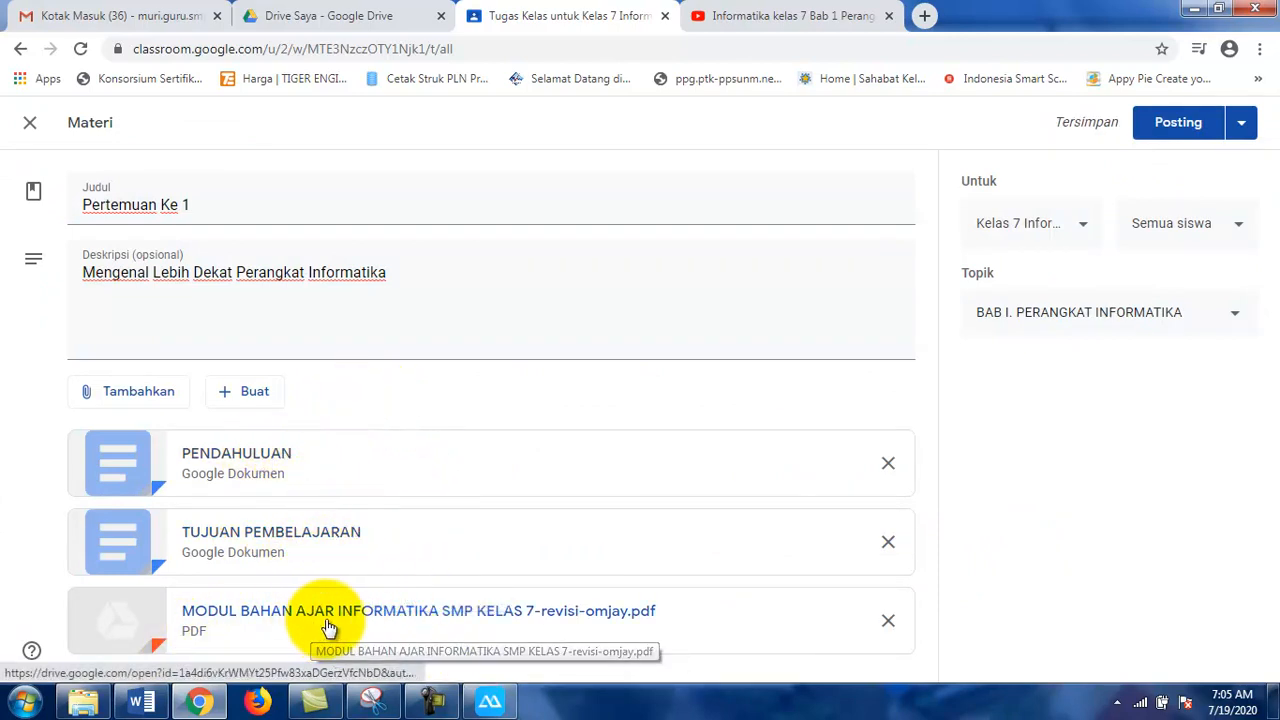
pyautogui.click(1018, 544)
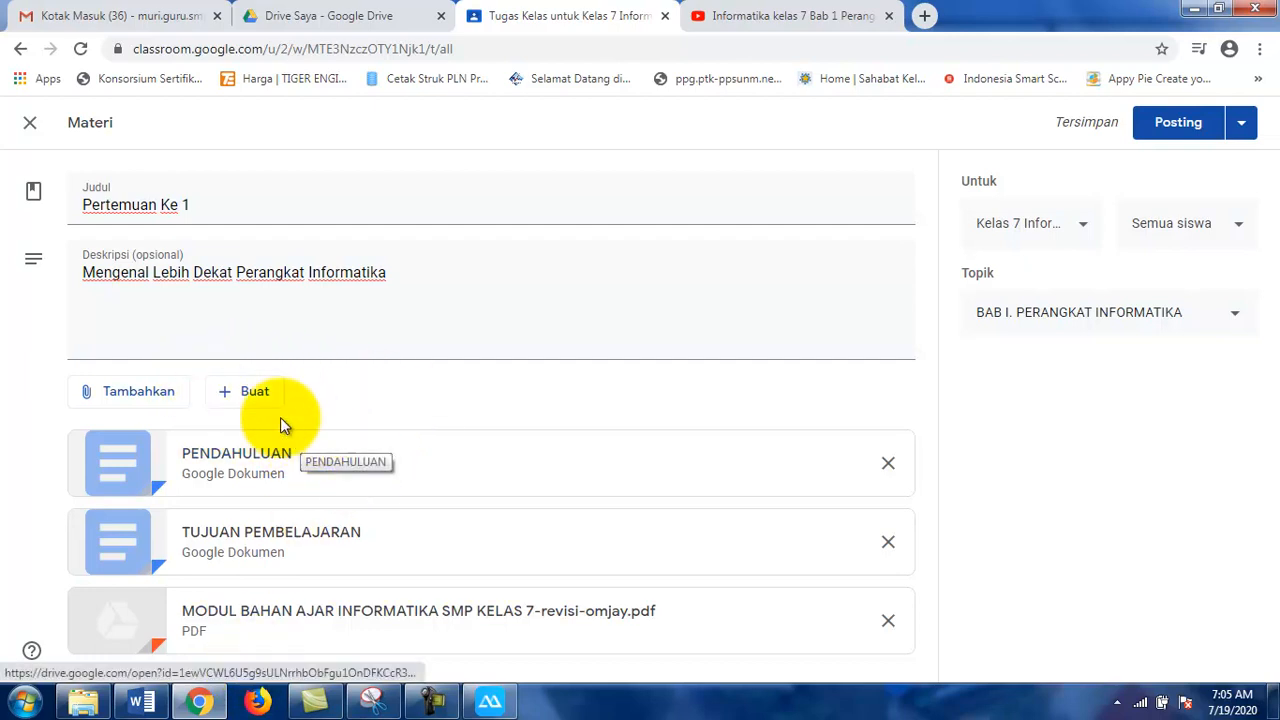
# Start inserting a YouTube video by URL and copy the address of the open video Informatika kelas 7 Bab 1 Perangkat Keras Komputer
pyautogui.click(163, 393)
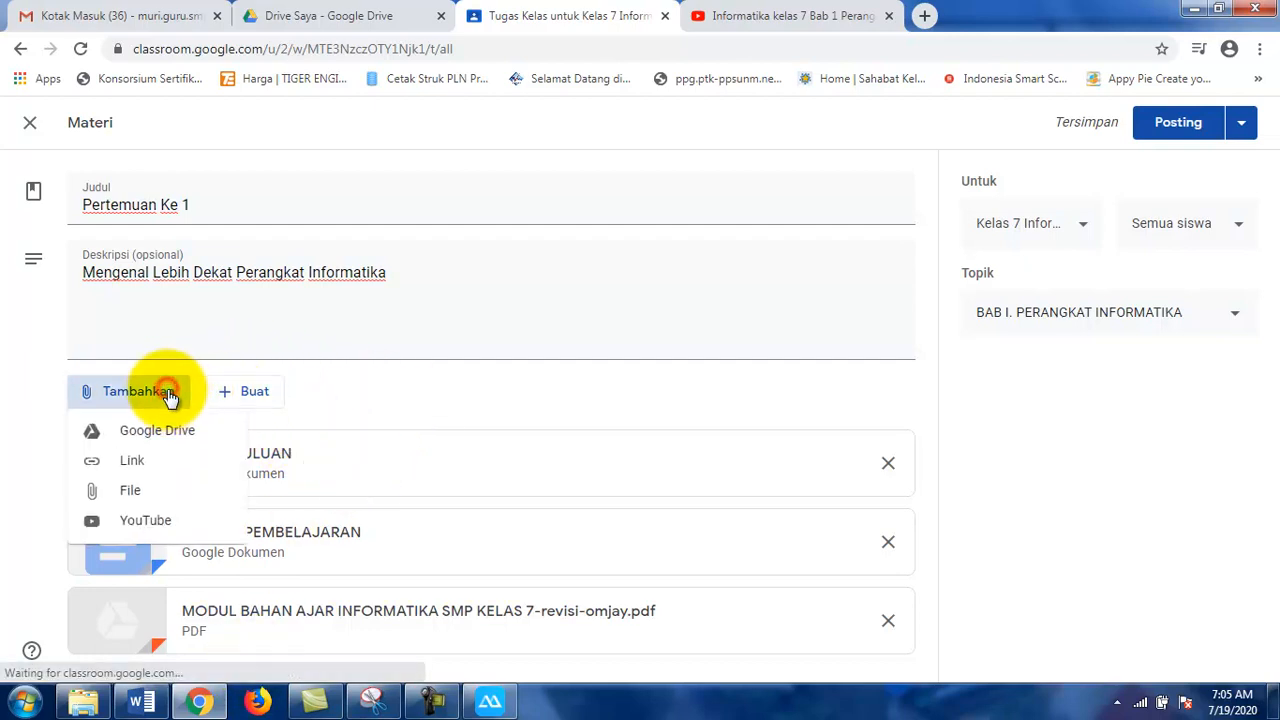
pyautogui.click(150, 523)
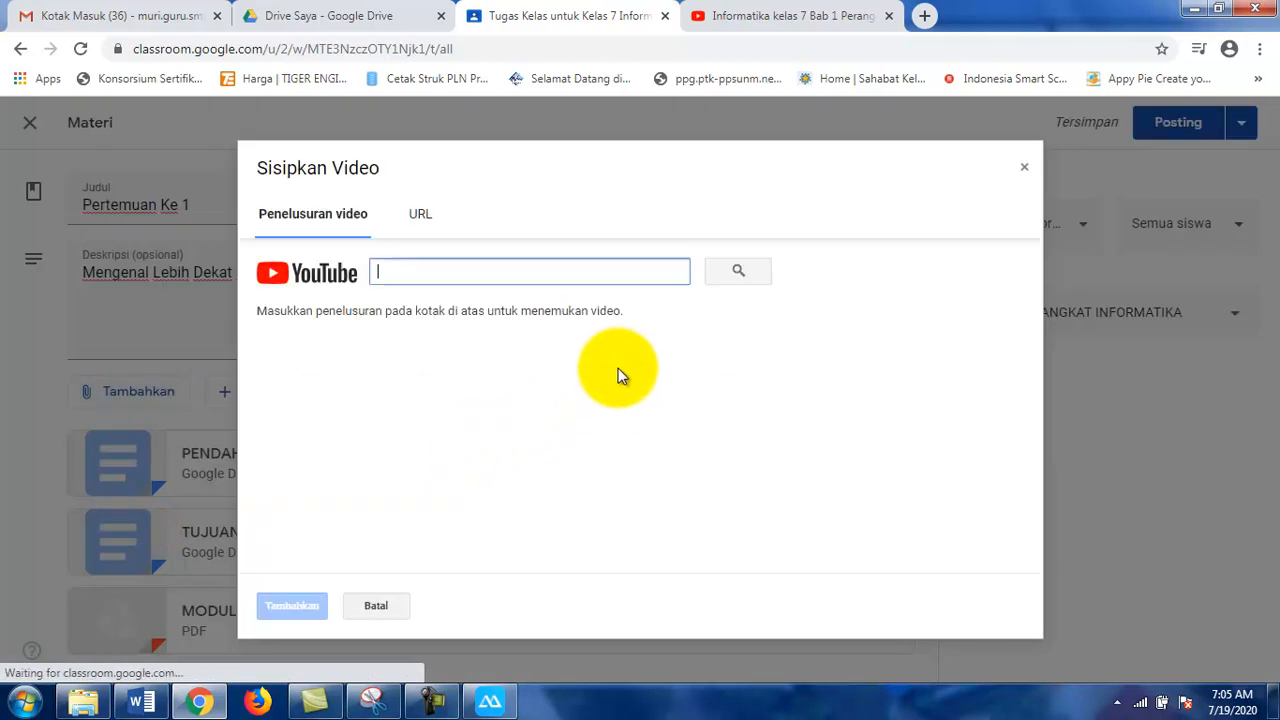
pyautogui.click(420, 213)
pyautogui.click(786, 16)
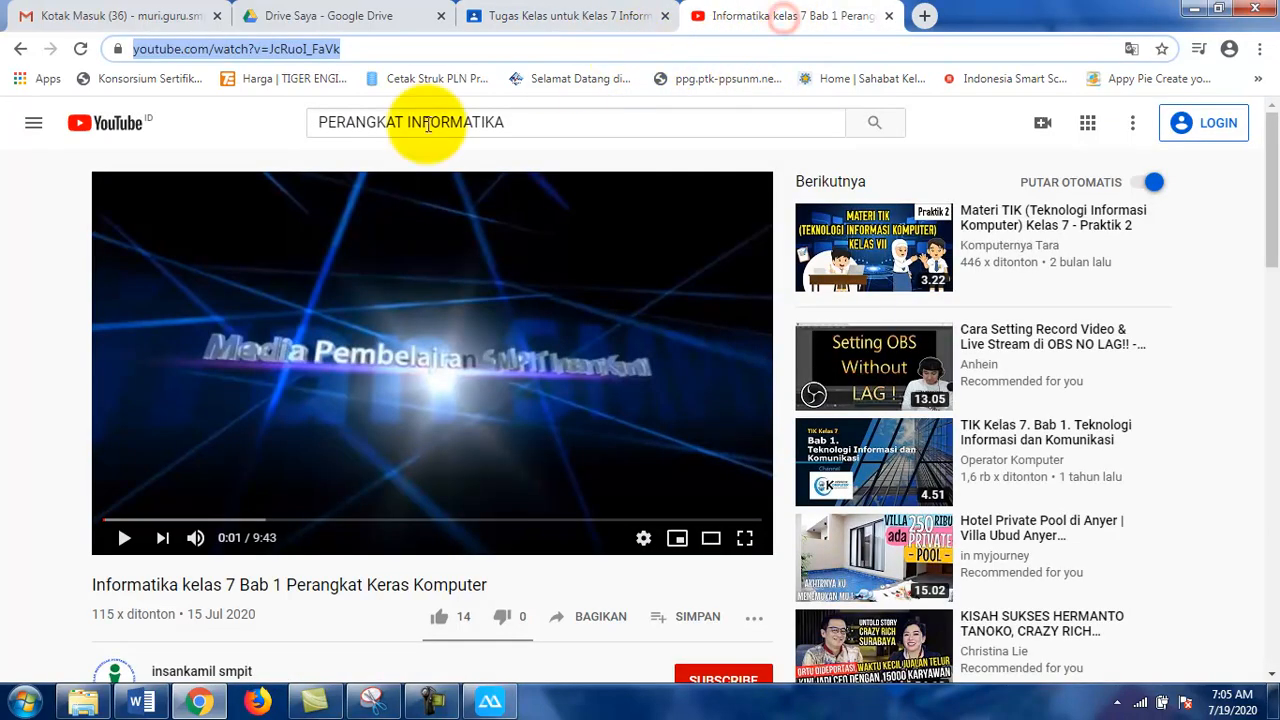
pyautogui.click(608, 50)
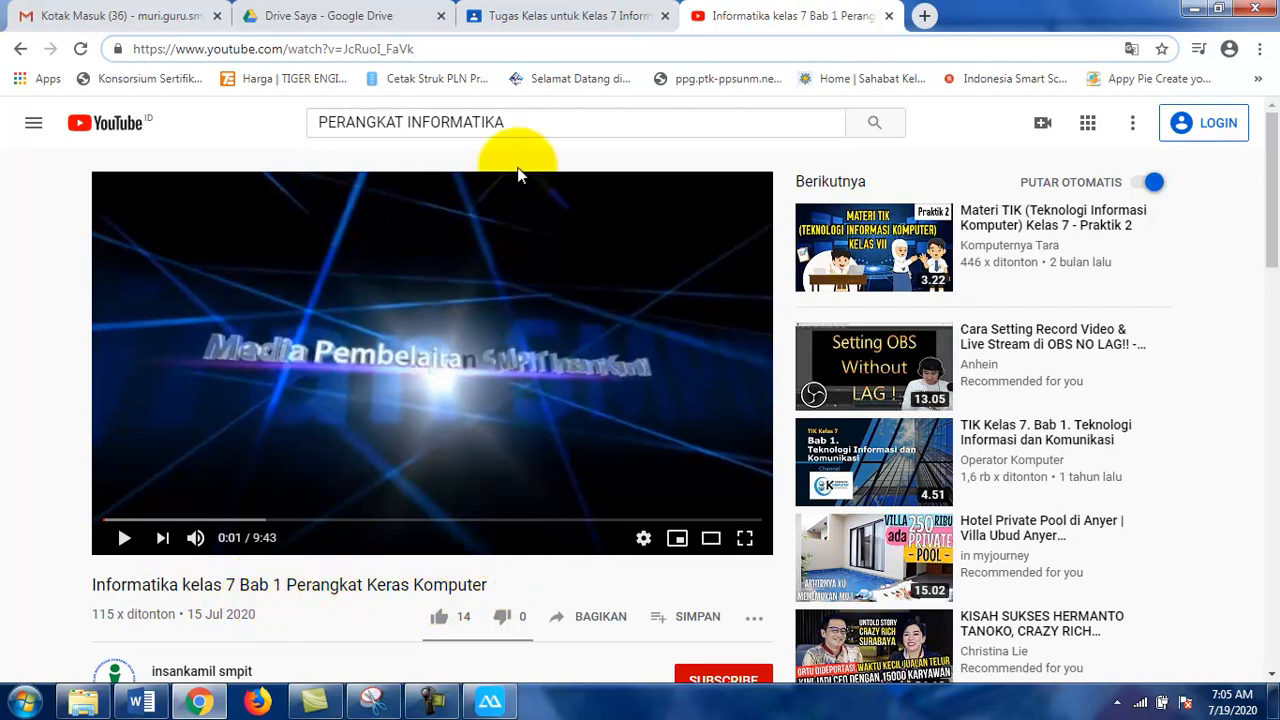
pyautogui.click(455, 48)
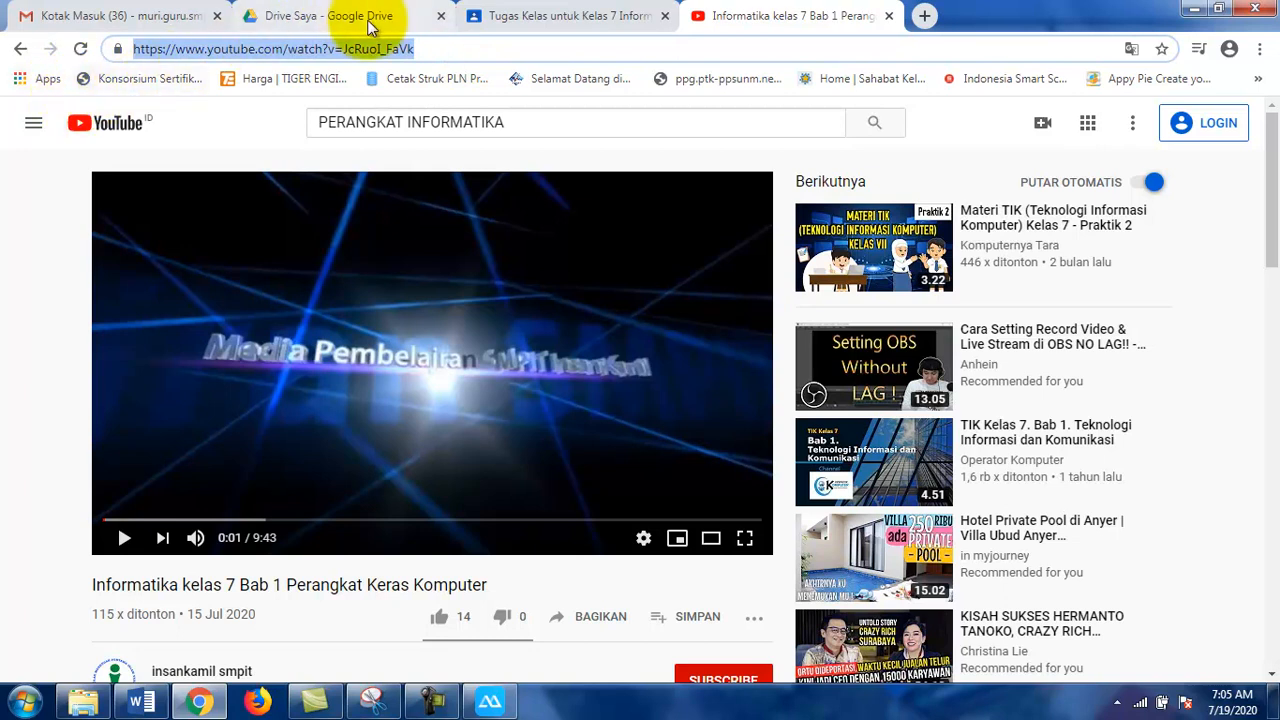
# Return to the Classroom material, paste the copied YouTube URL and add the video as an attachment
pyautogui.click(537, 14)
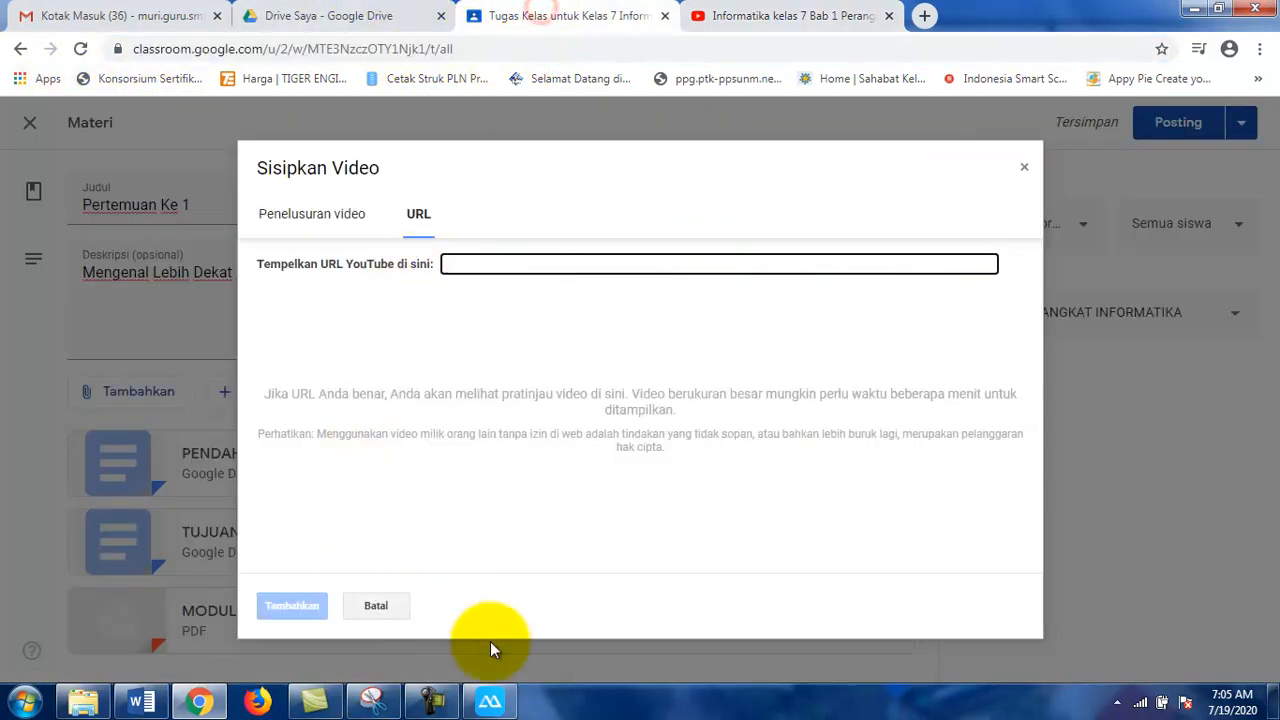
pyautogui.click(331, 229)
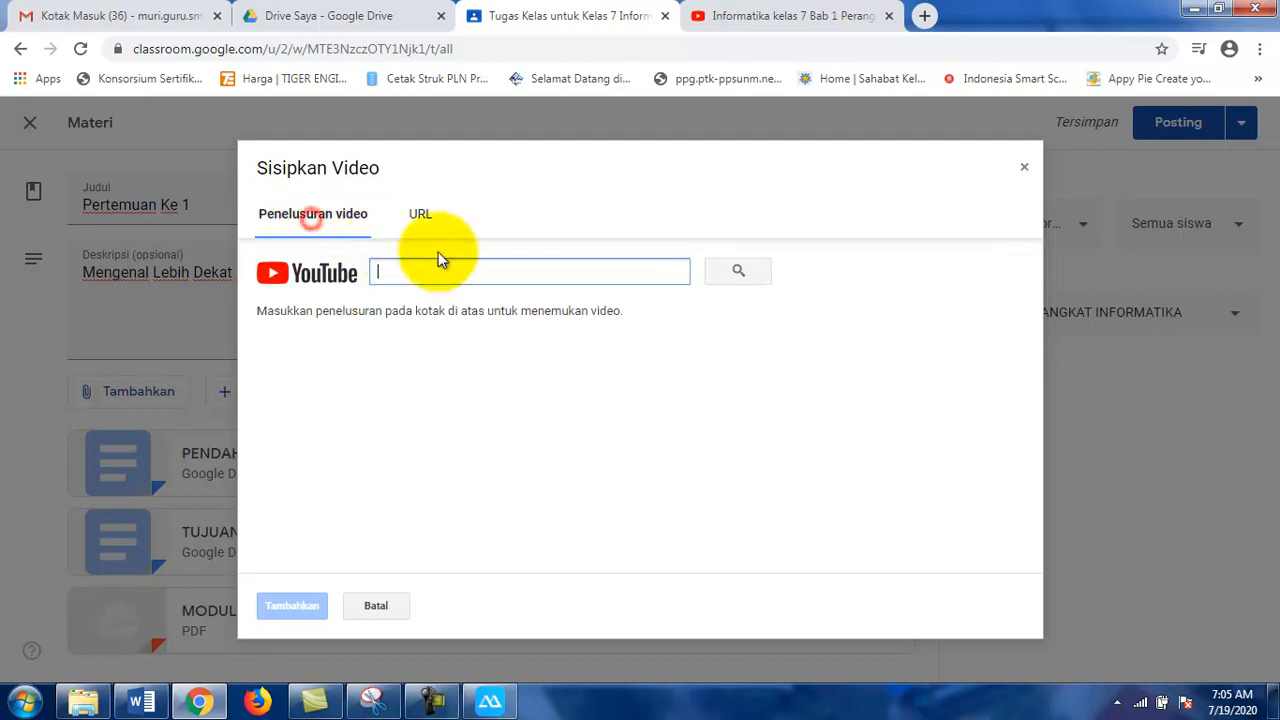
pyautogui.click(432, 224)
pyautogui.rightClick(474, 268)
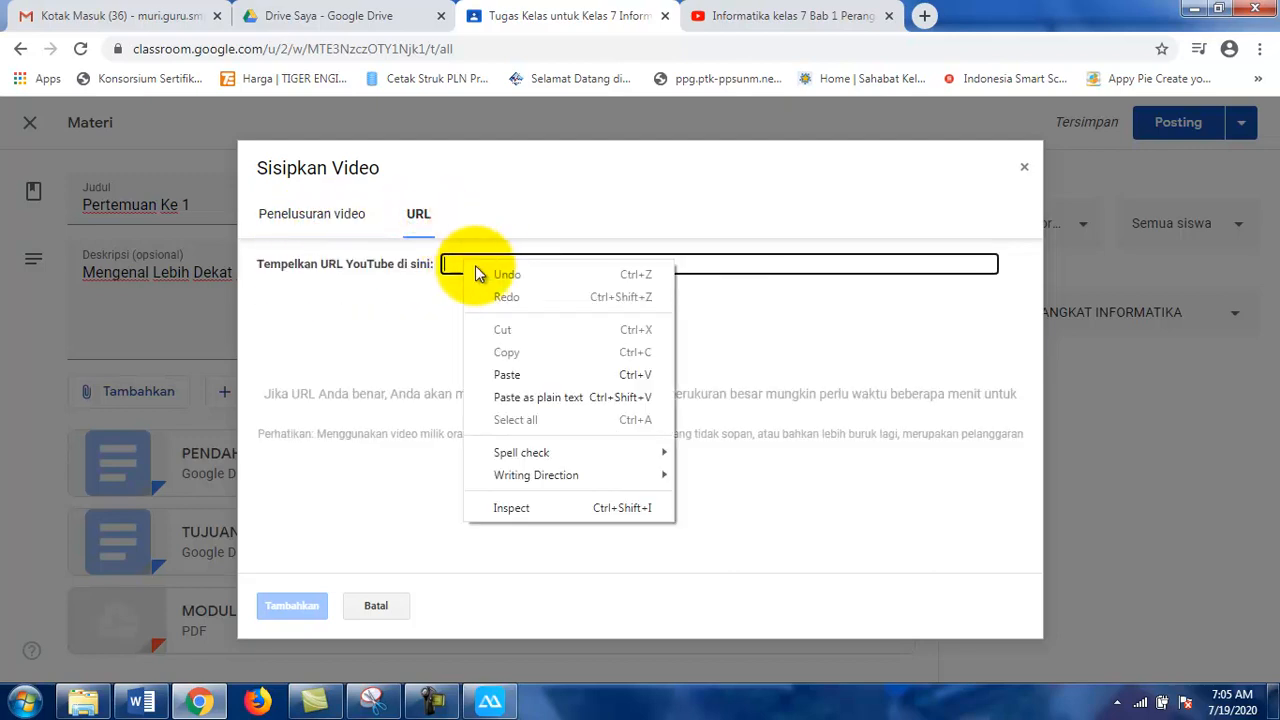
pyautogui.click(508, 373)
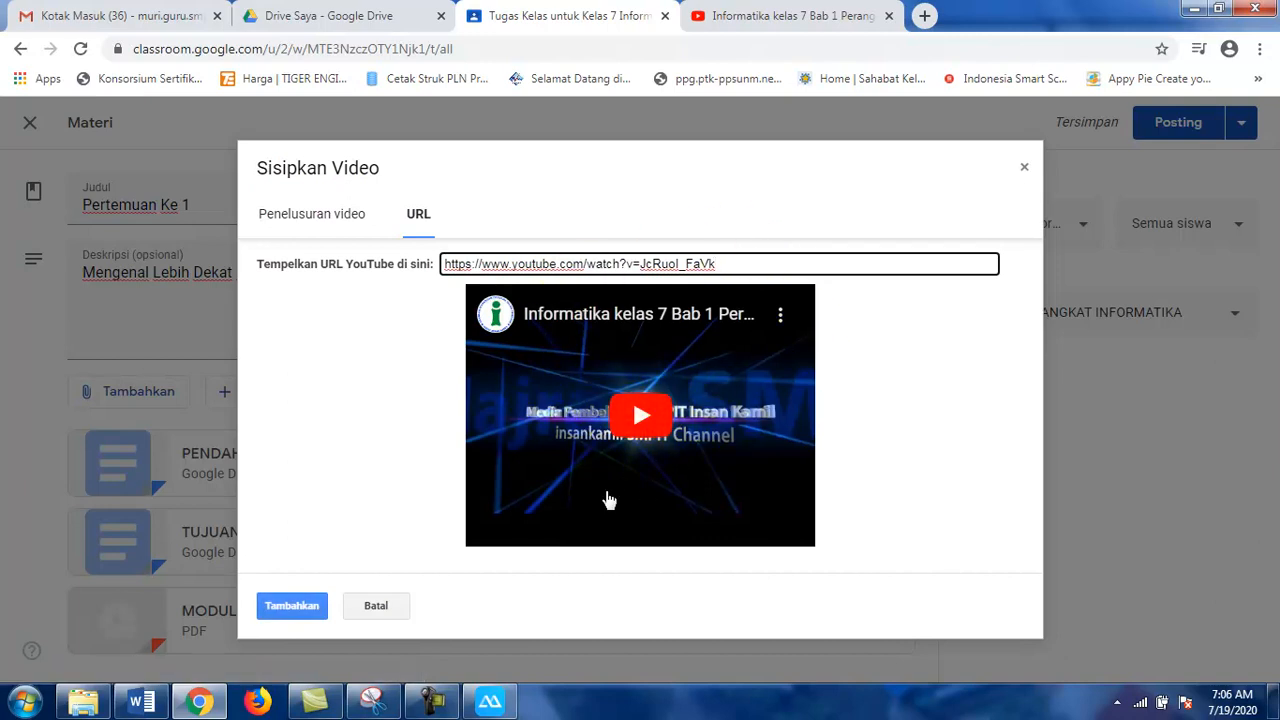
pyautogui.click(292, 606)
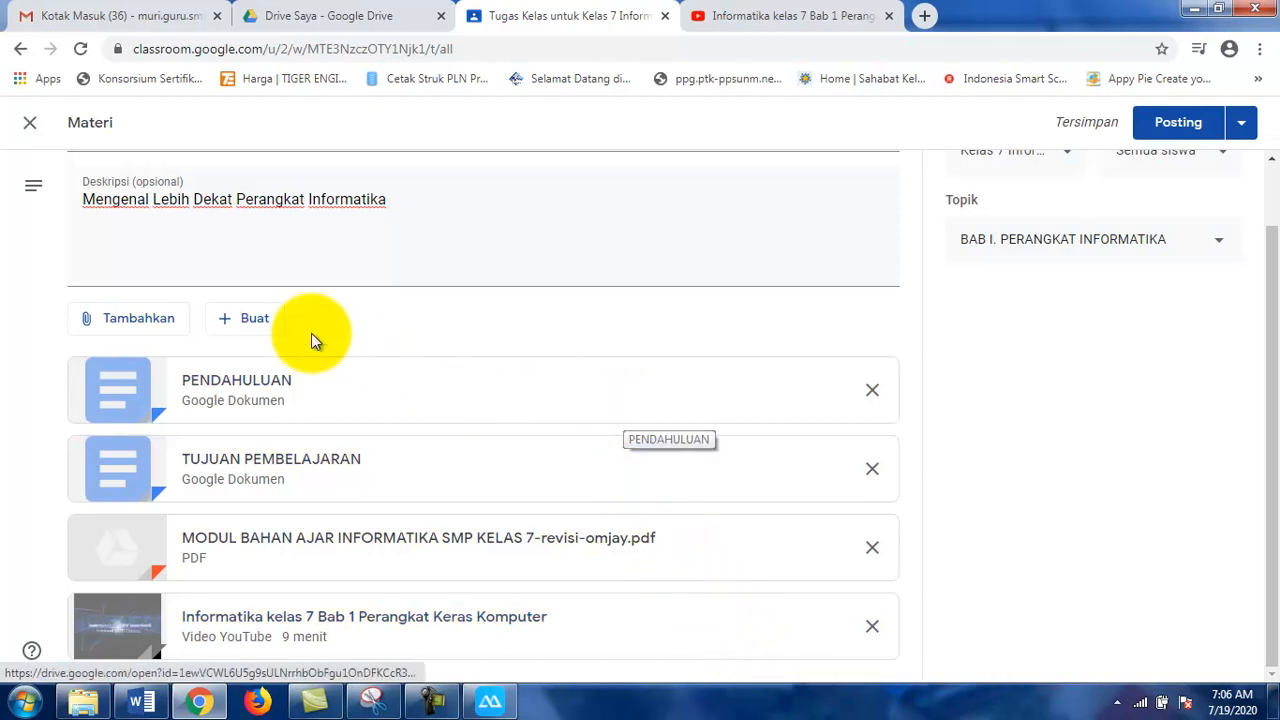
# Create a new Google Form for the material, titled DAFTAR HADIR SISWA, with the description "Silahkan selalu mengisi daftar hadir"
pyautogui.click(268, 322)
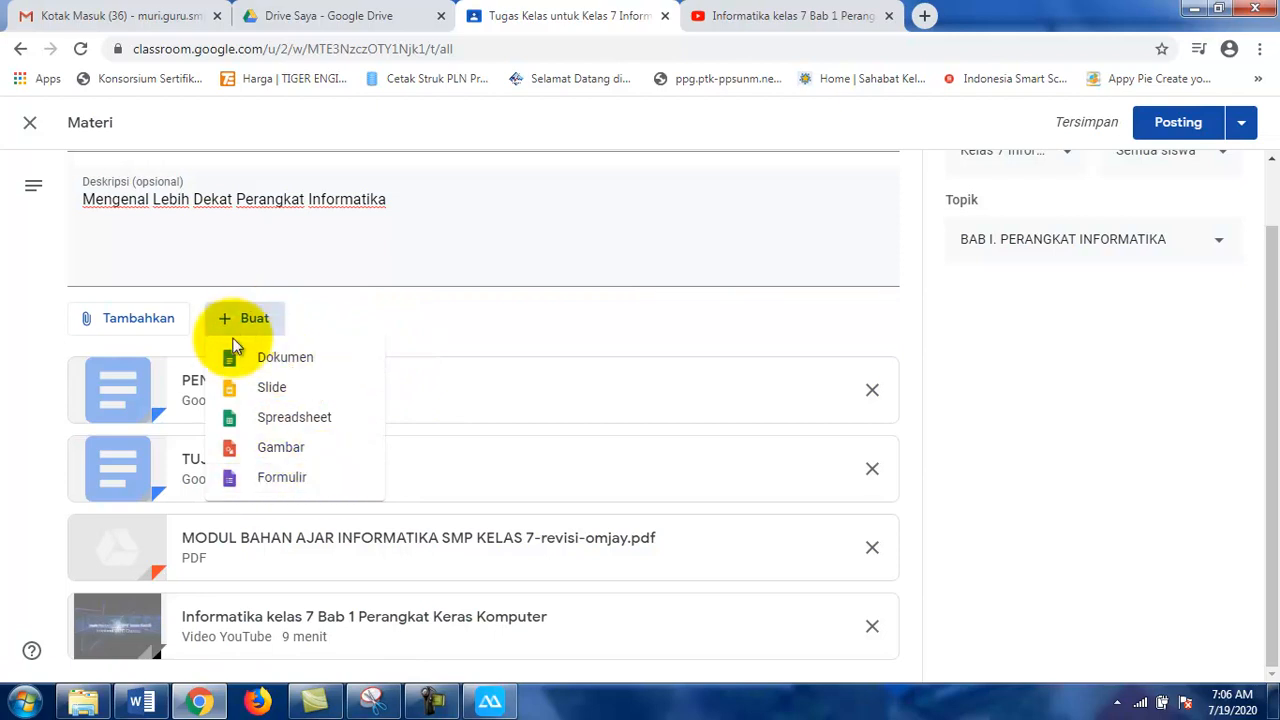
pyautogui.click(320, 490)
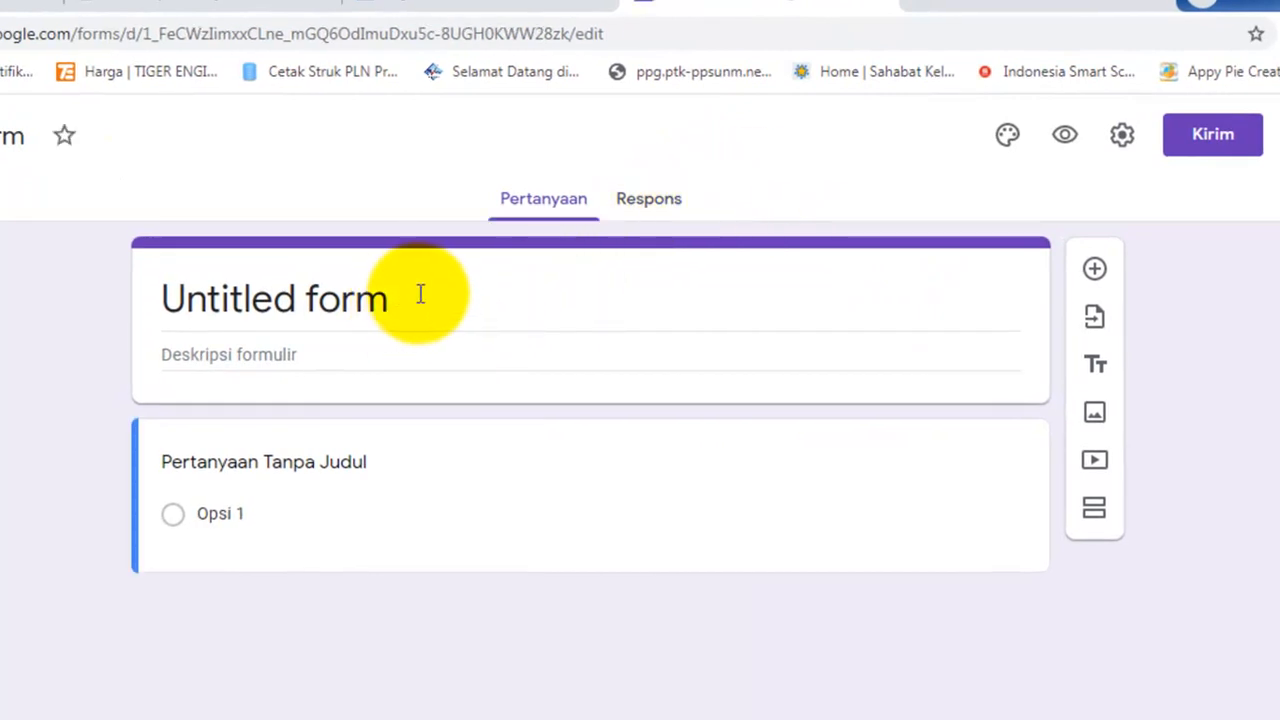
pyautogui.click(419, 294)
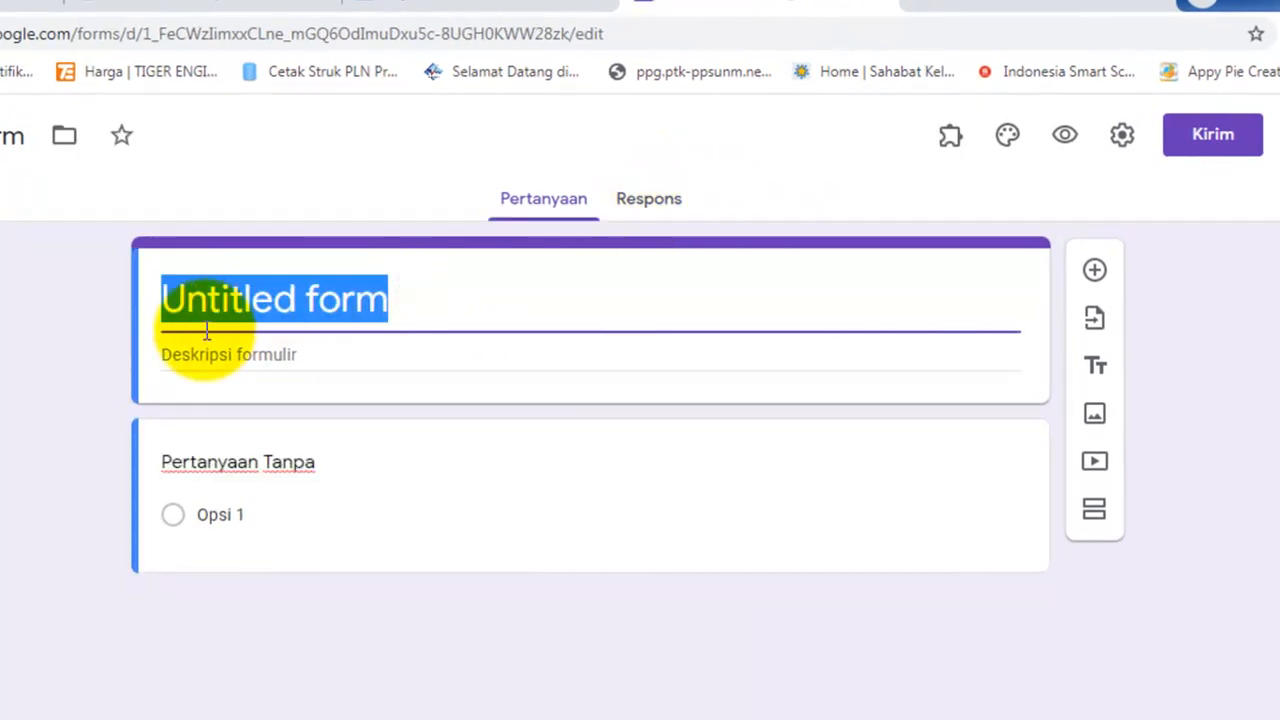
pyautogui.write('DAFTAR HADIR')
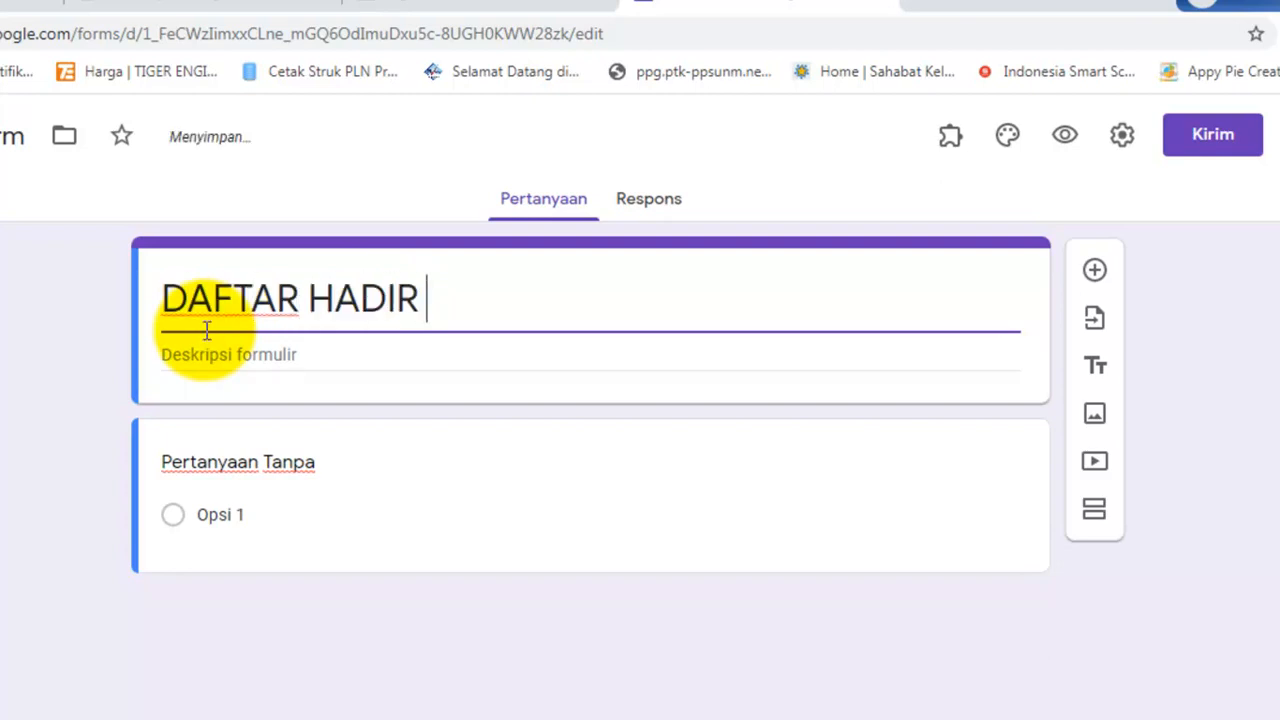
pyautogui.write(' SISWA')
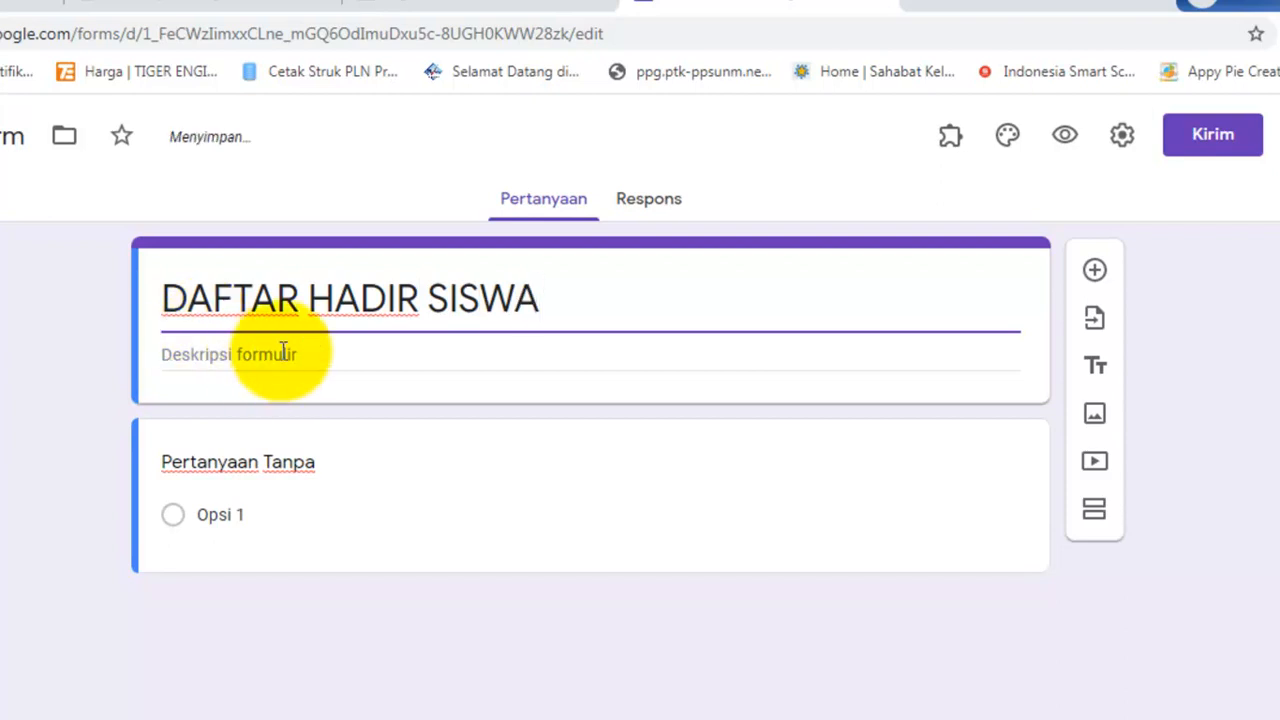
pyautogui.click(290, 350)
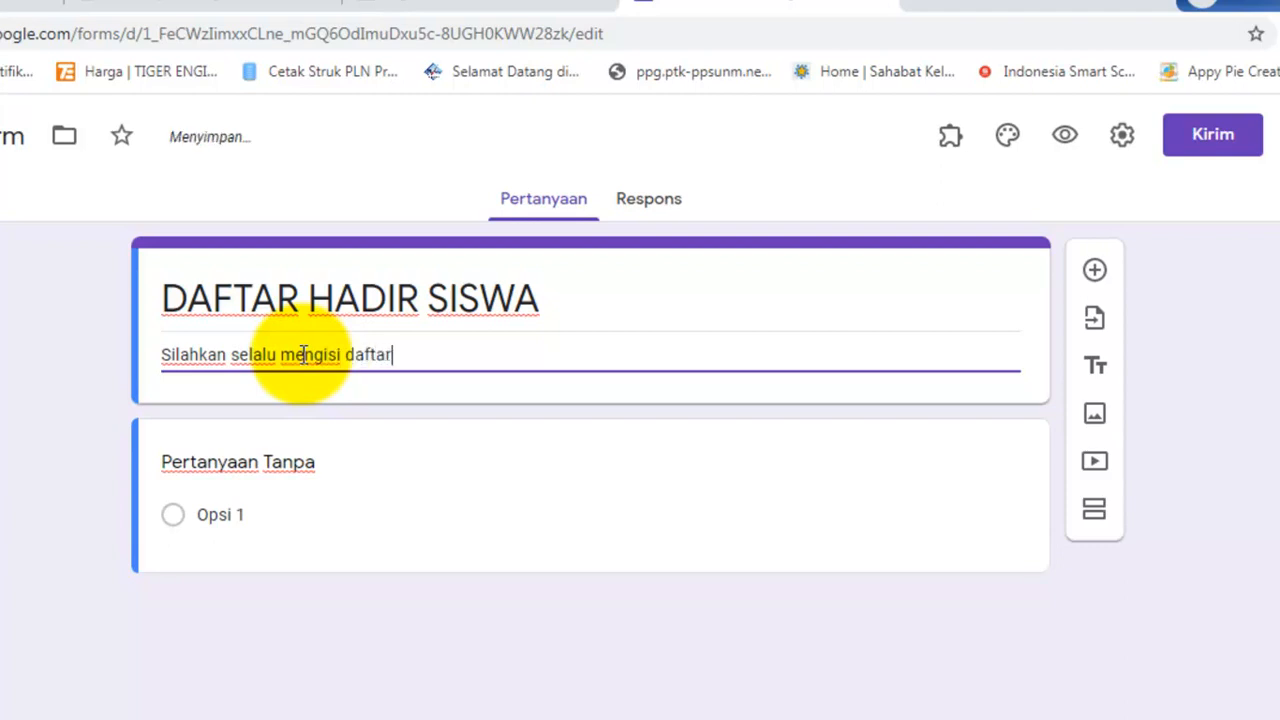
pyautogui.write('ir')
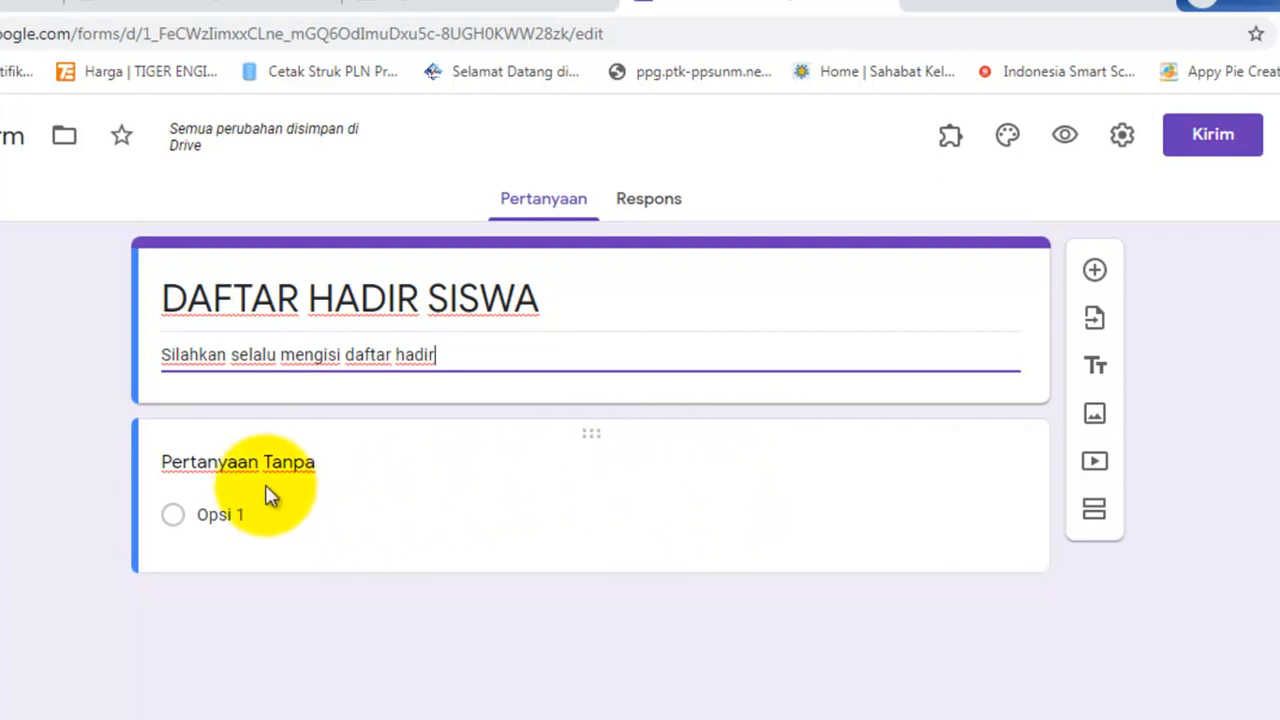
# Name the form's first question Nama Lengkap and make this short-answer question required
pyautogui.click(320, 462)
pyautogui.write('Nam')
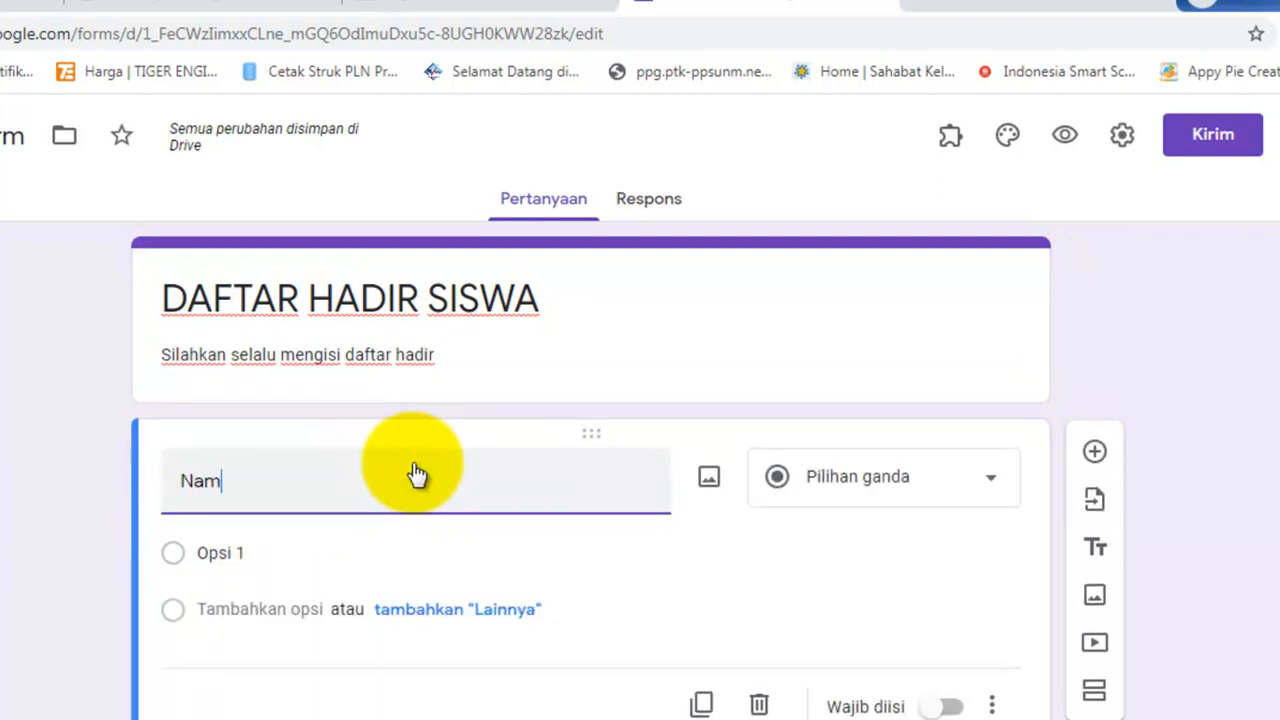
pyautogui.write('a Lengkap')
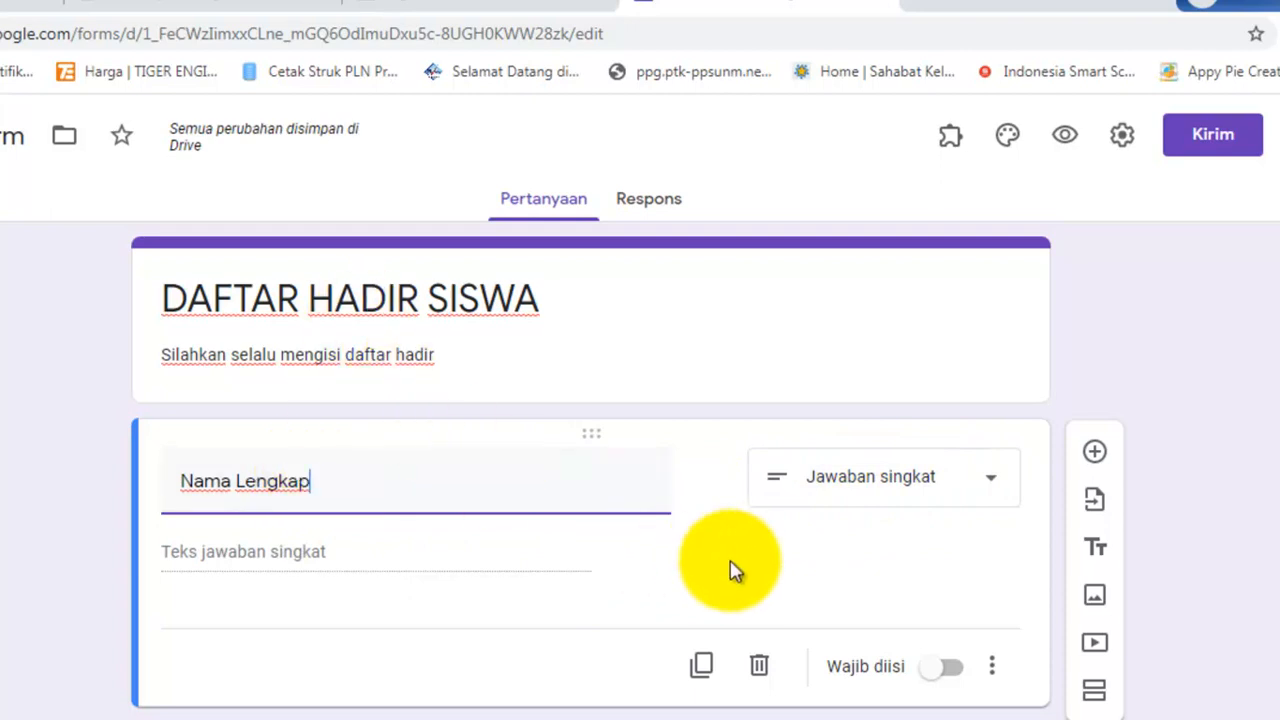
pyautogui.click(945, 668)
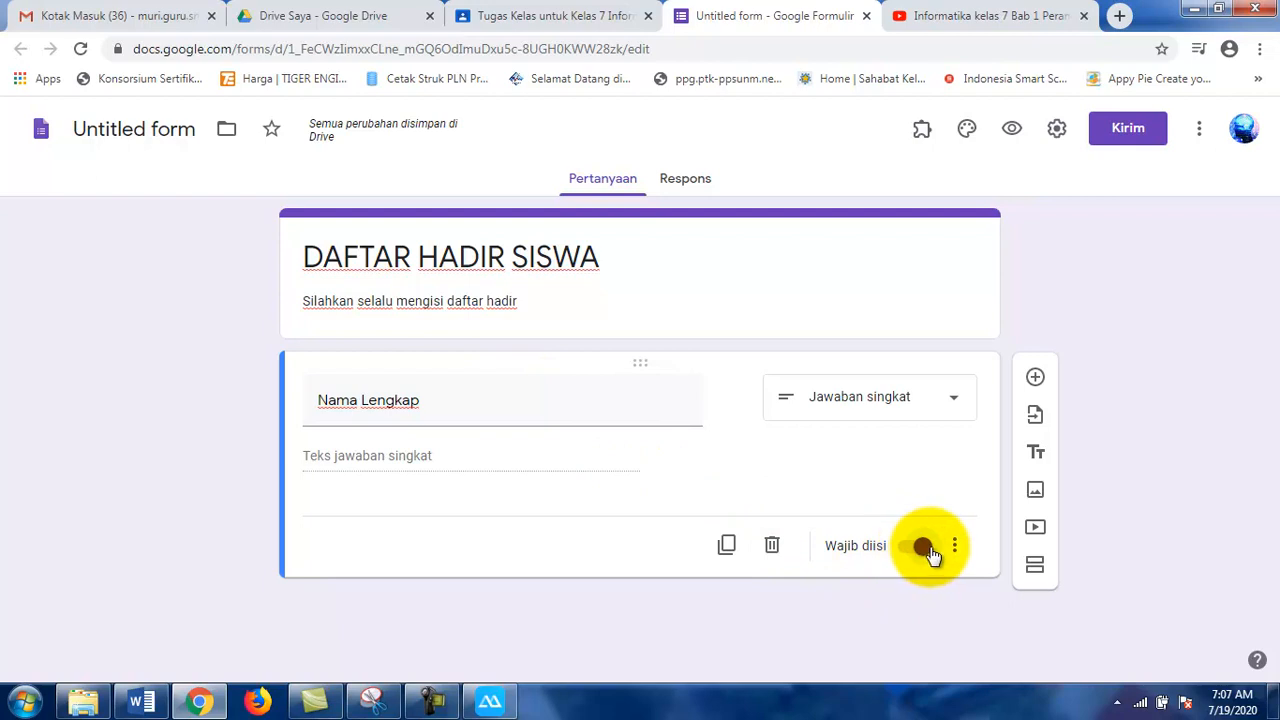
# Add a second question named No Absen with Jawaban singkat as its answer type
pyautogui.click(1036, 378)
pyautogui.scroll(-2, 723, 514)
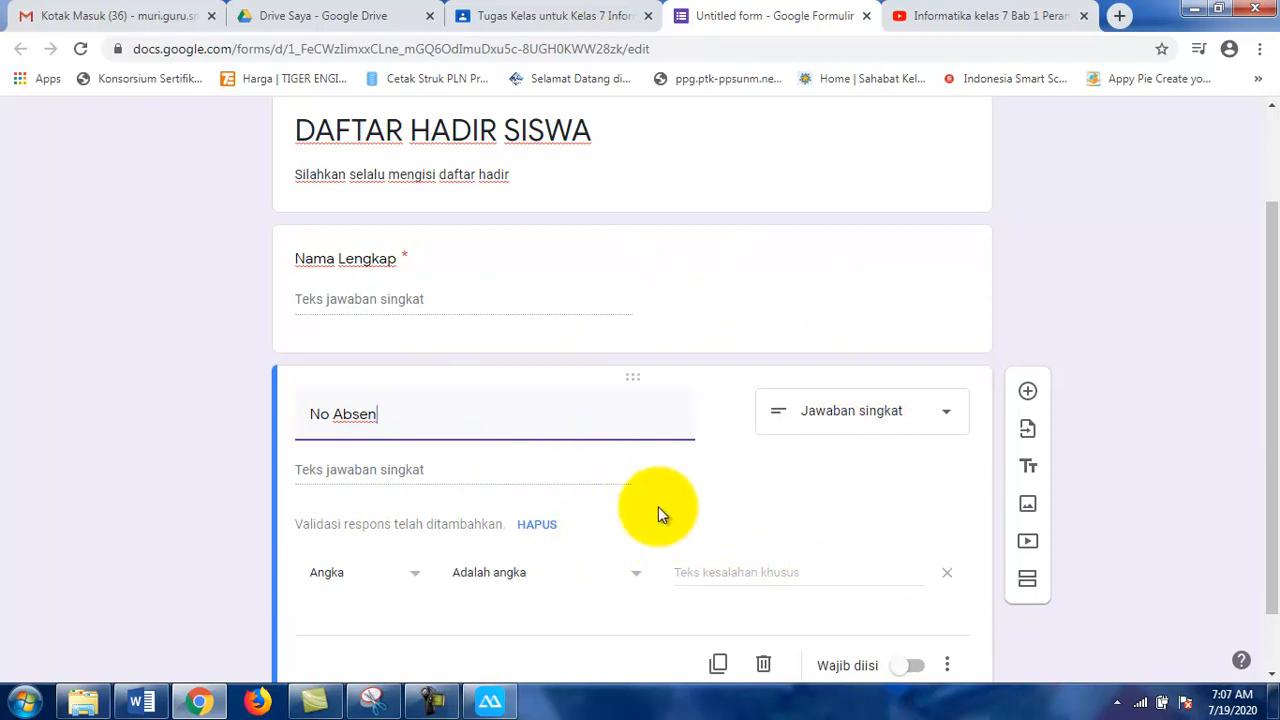
pyautogui.scroll(-1, 795, 497)
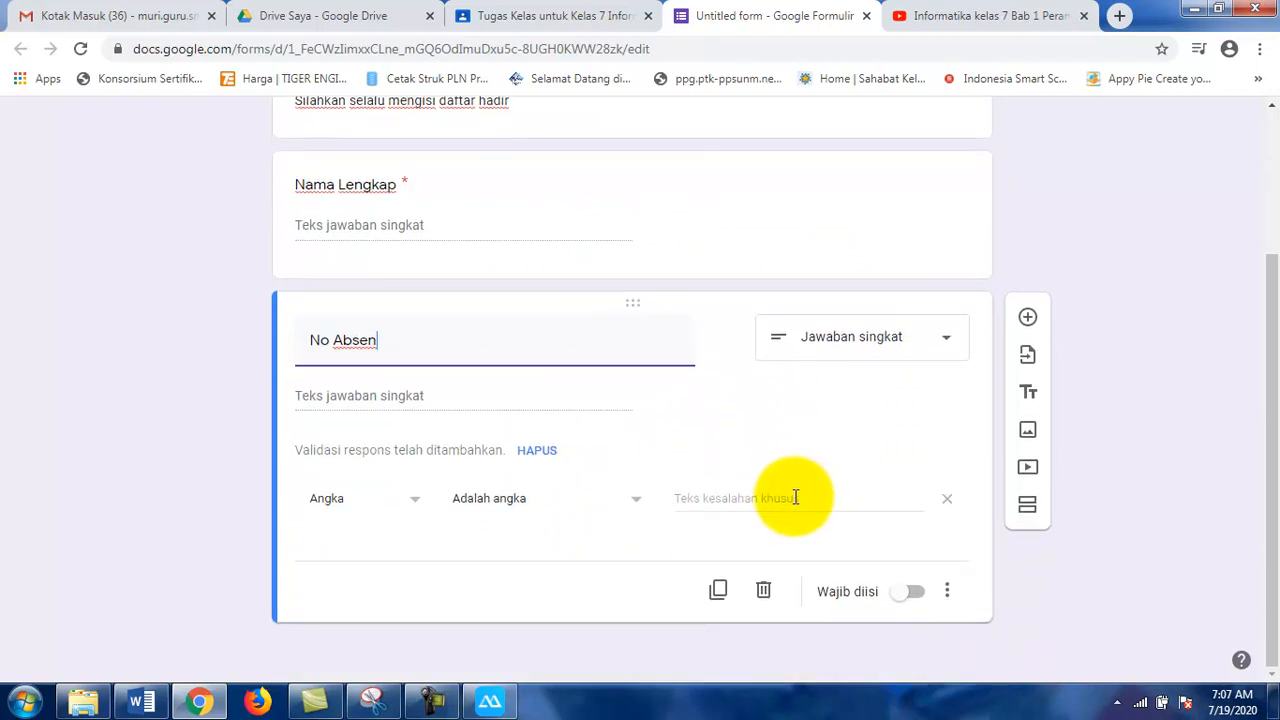
pyautogui.click(870, 352)
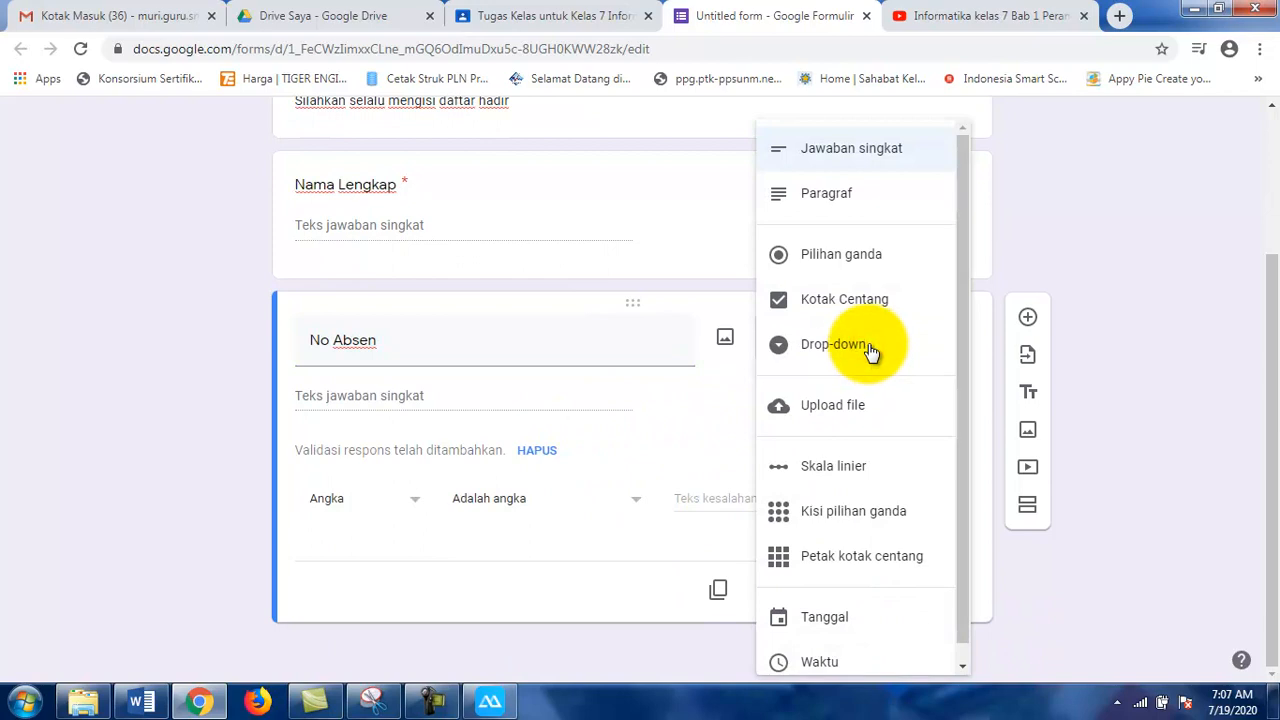
pyautogui.click(846, 166)
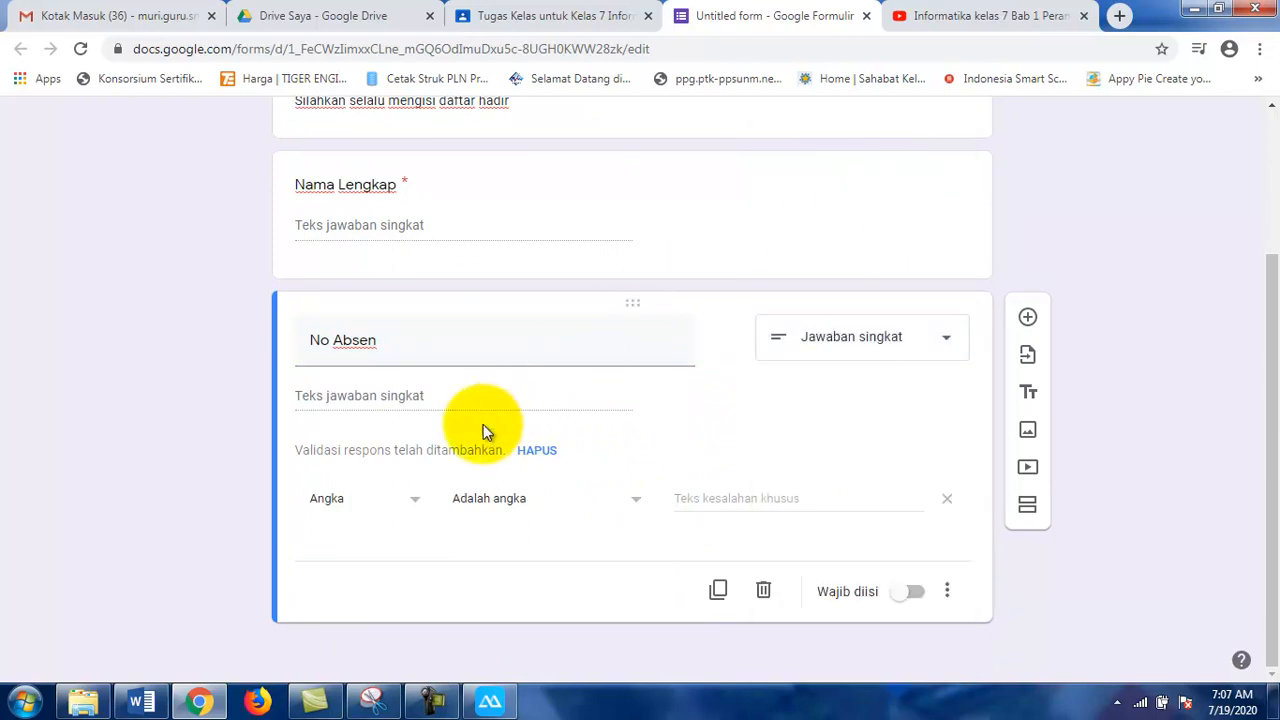
# Make the No Absen question required and remove its number response validation
pyautogui.click(914, 591)
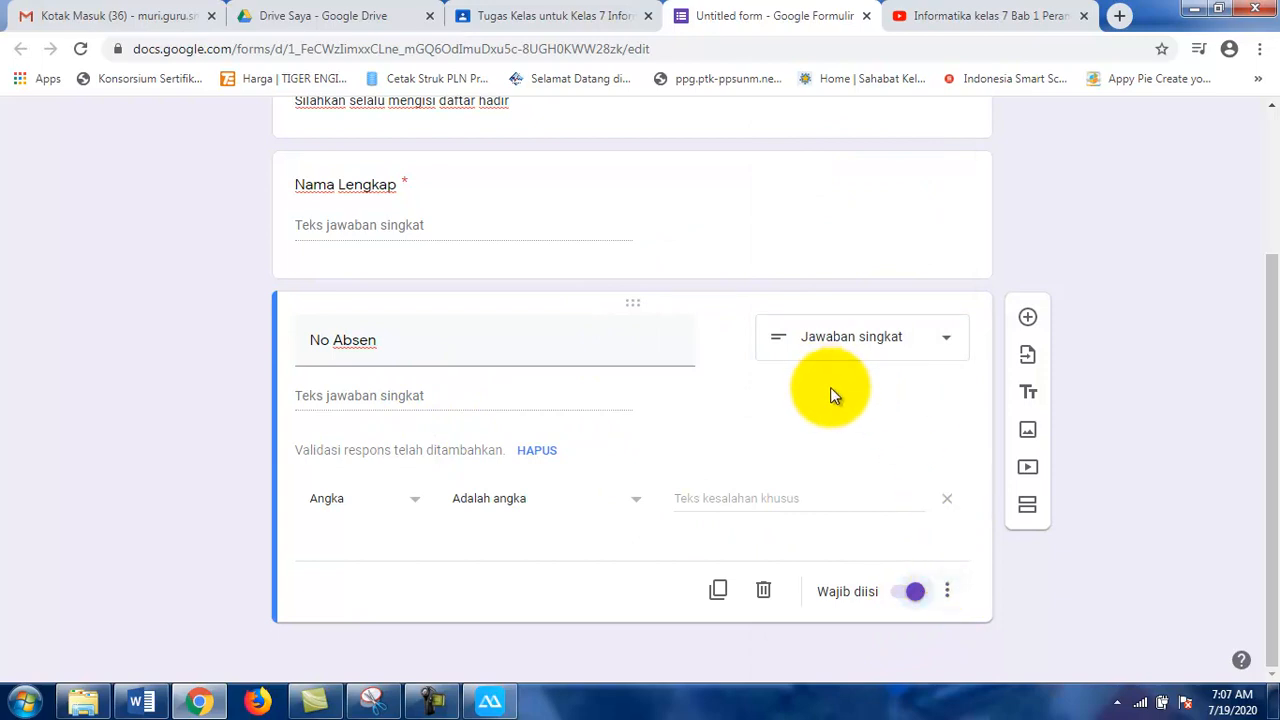
pyautogui.click(546, 453)
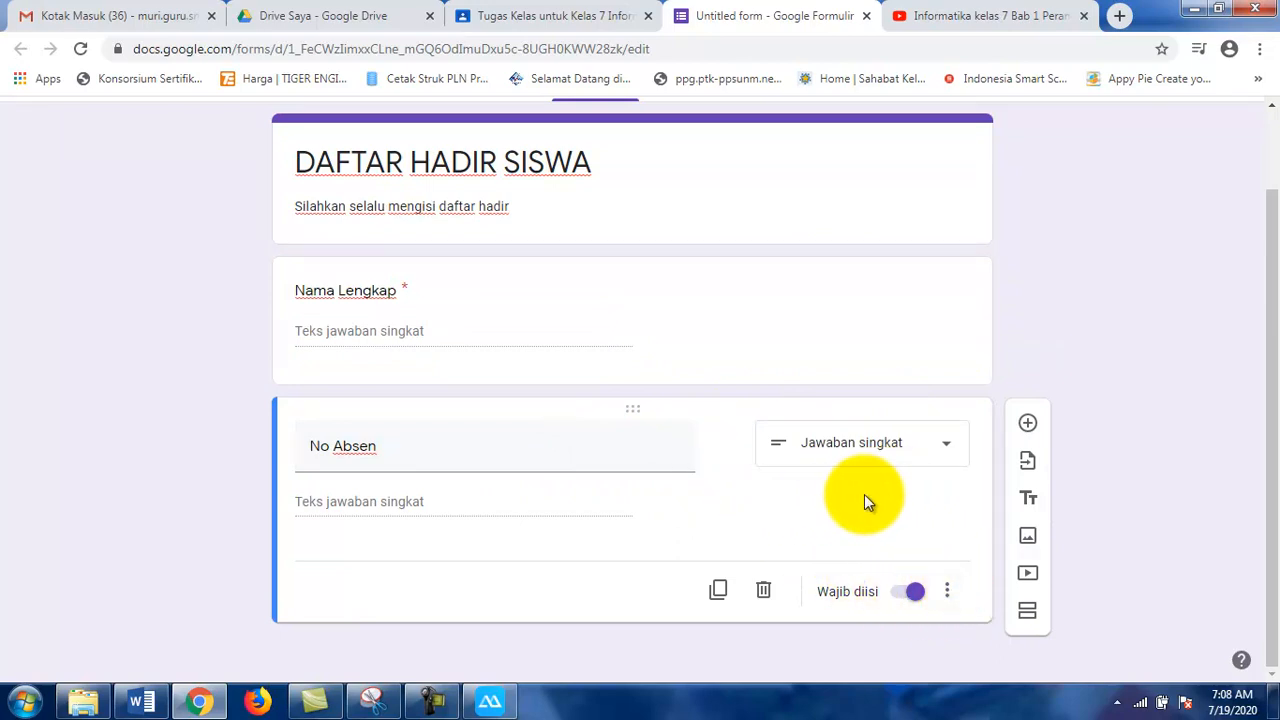
# Add a required question named Tanggal Daftar Hadir with Tanggal as its answer type
pyautogui.click(1027, 426)
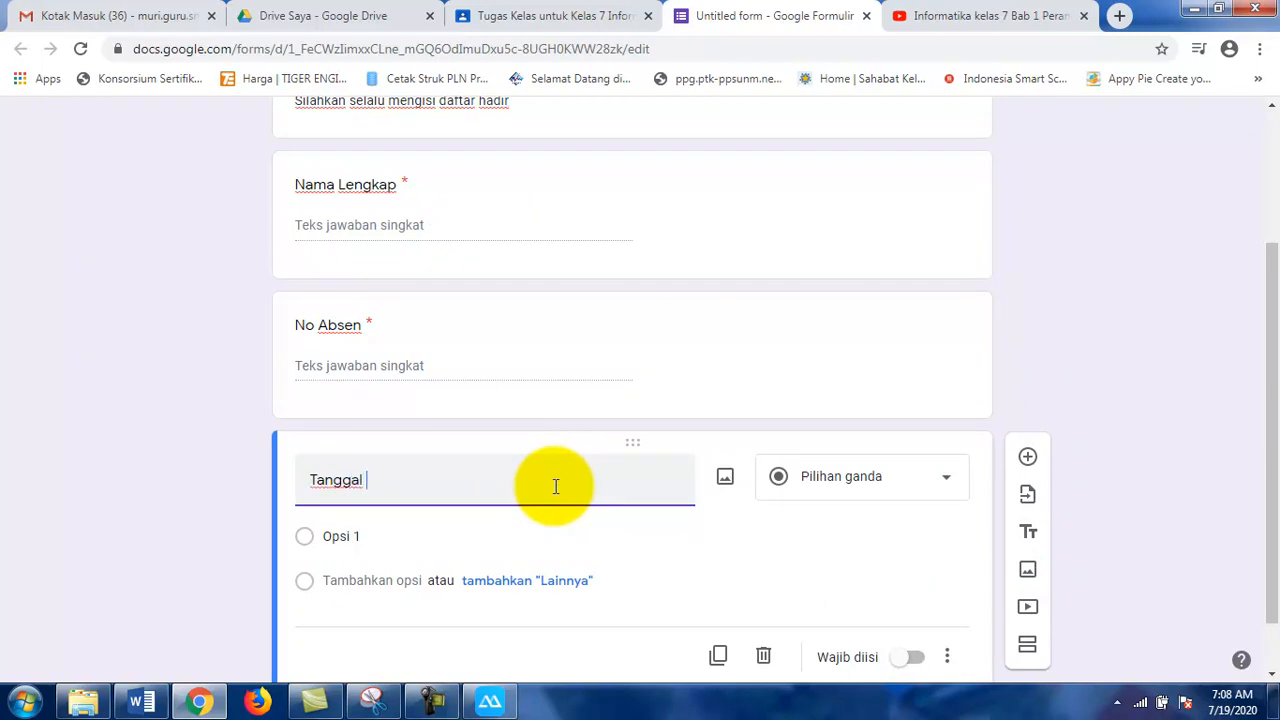
pyautogui.write('Tanggal Ha')
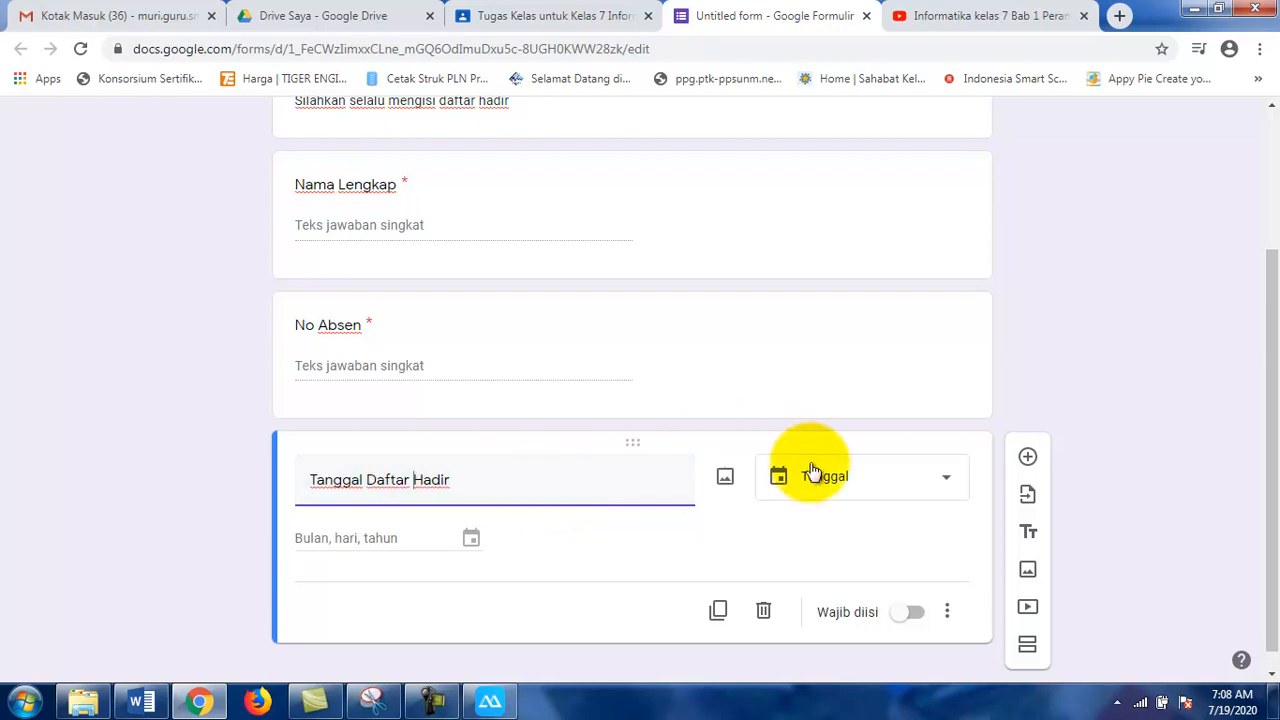
pyautogui.click(940, 486)
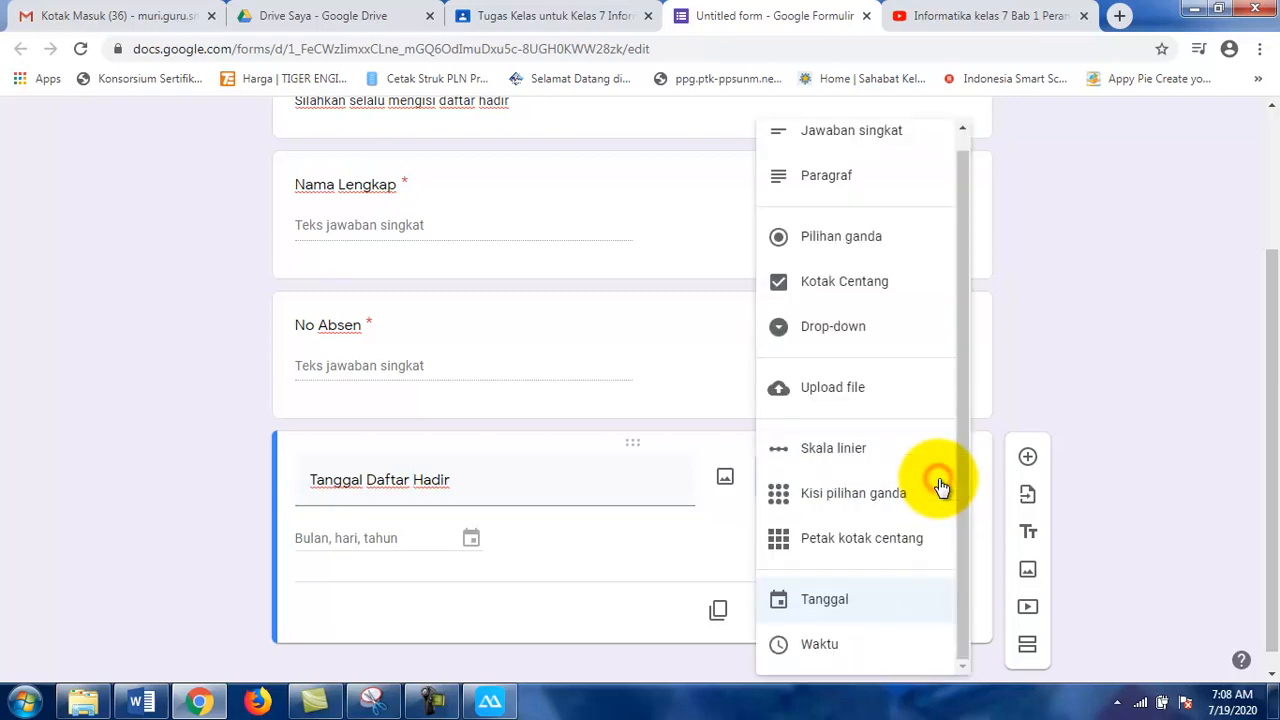
pyautogui.click(861, 610)
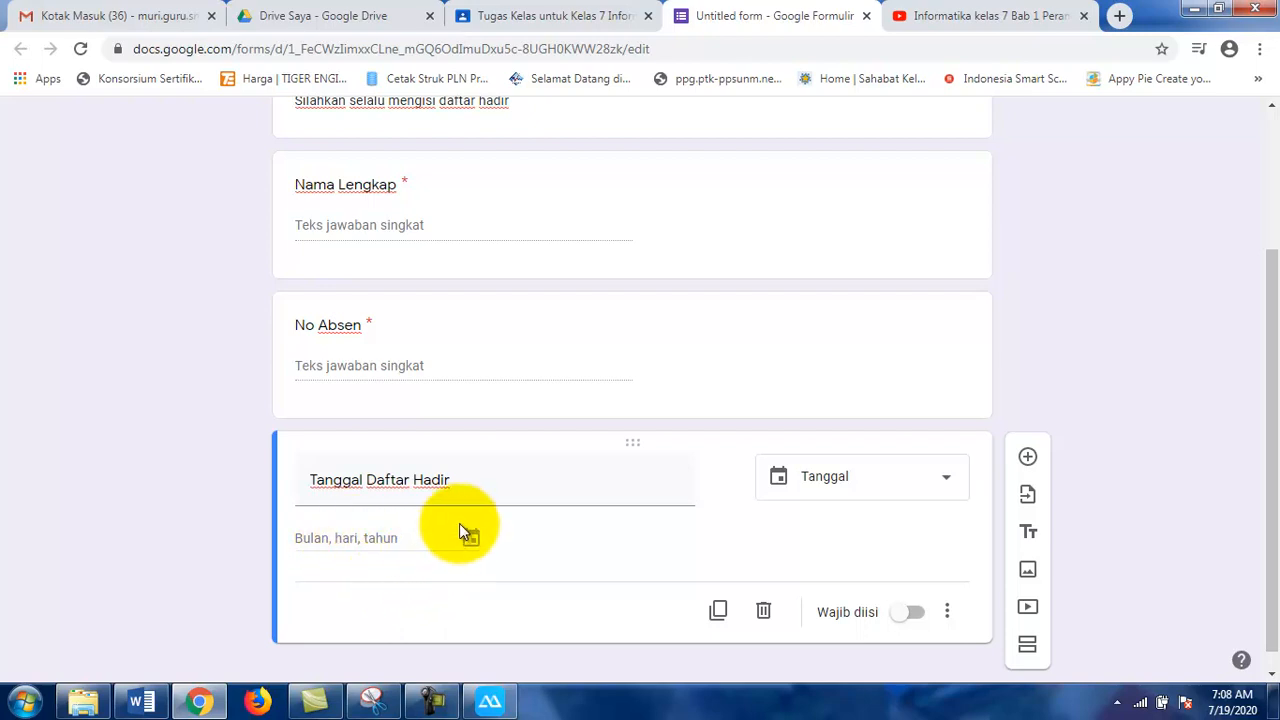
pyautogui.click(908, 614)
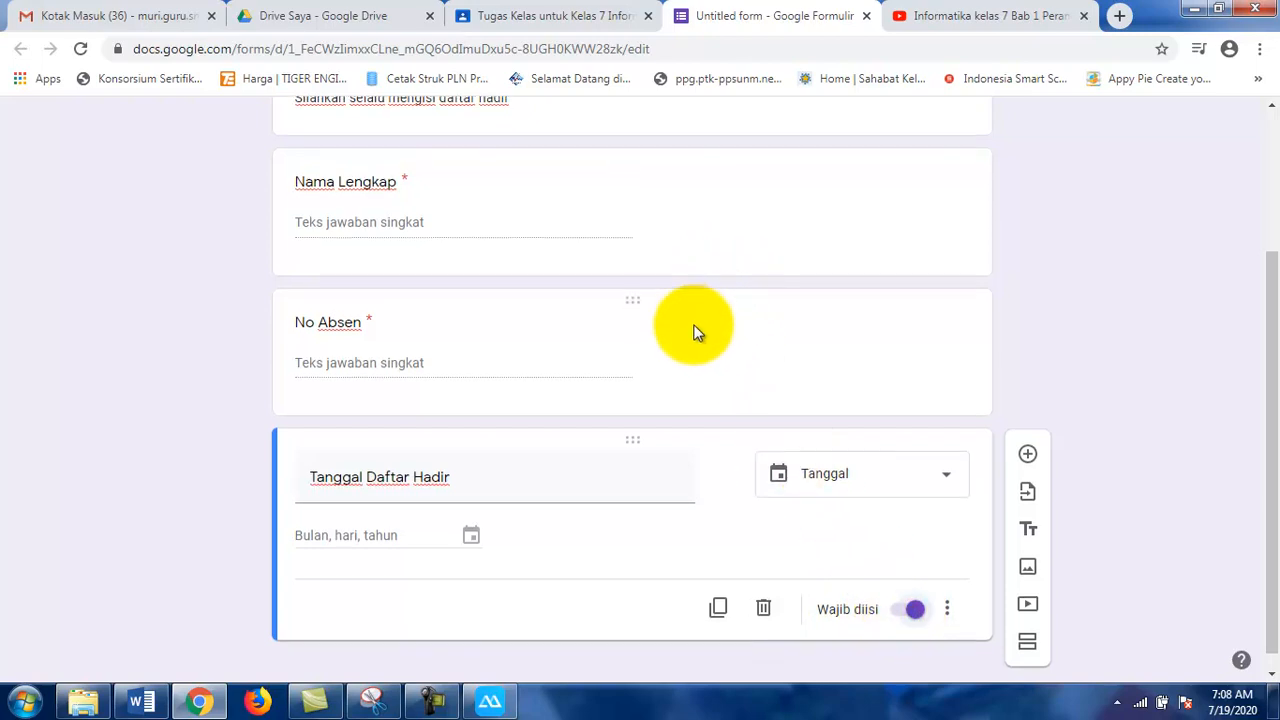
# Add a multiple-choice question named Kehadiran with Hadir as its first option
pyautogui.scroll(-1, 694, 329)
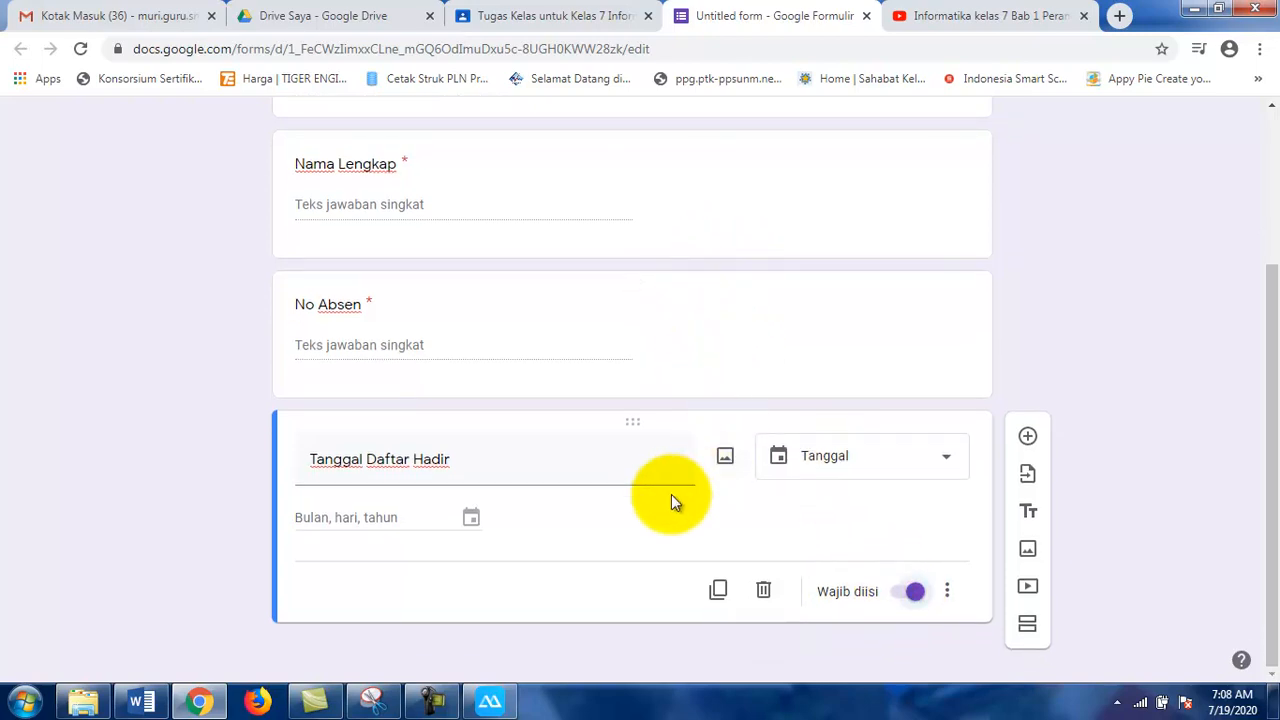
pyautogui.click(1027, 436)
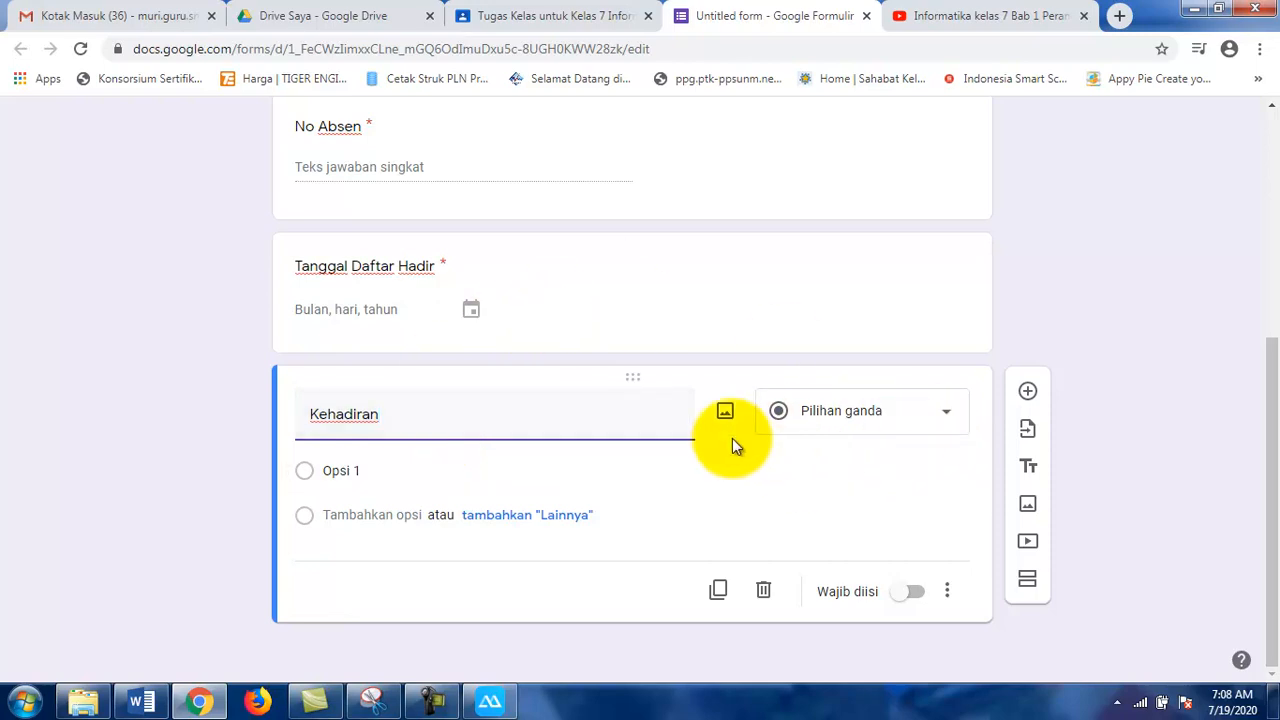
pyautogui.click(386, 467)
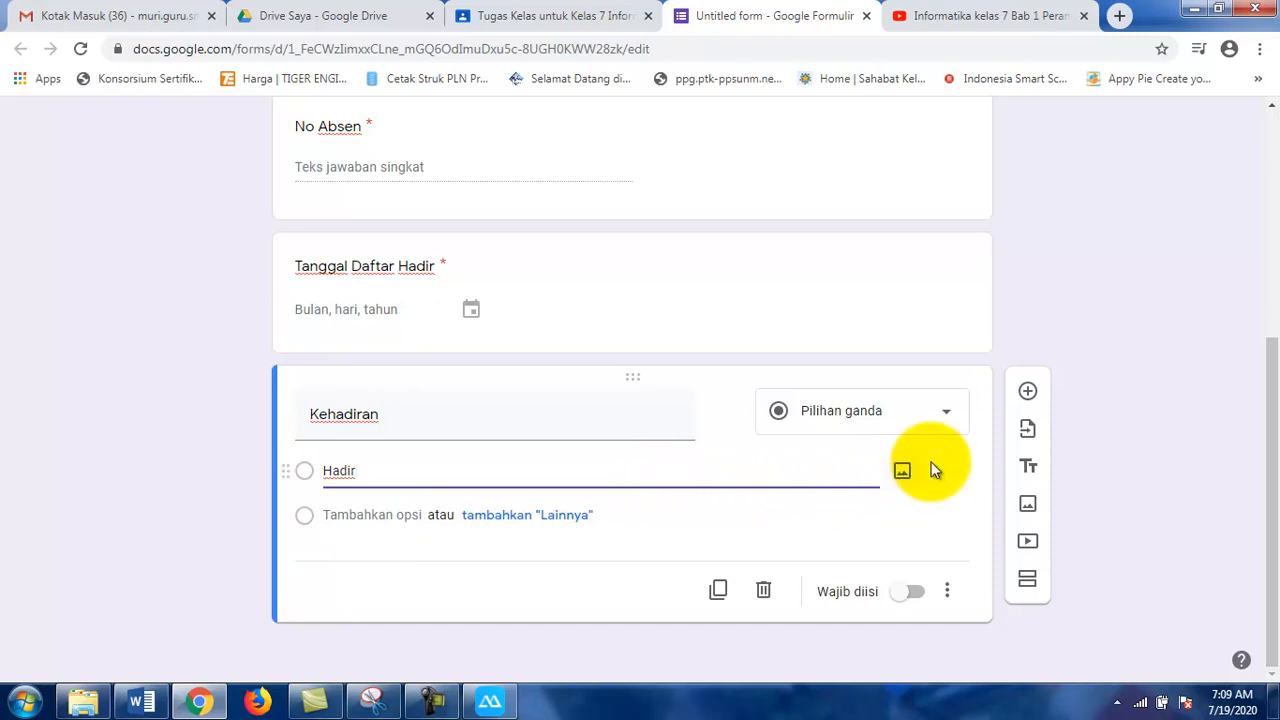
pyautogui.click(1026, 394)
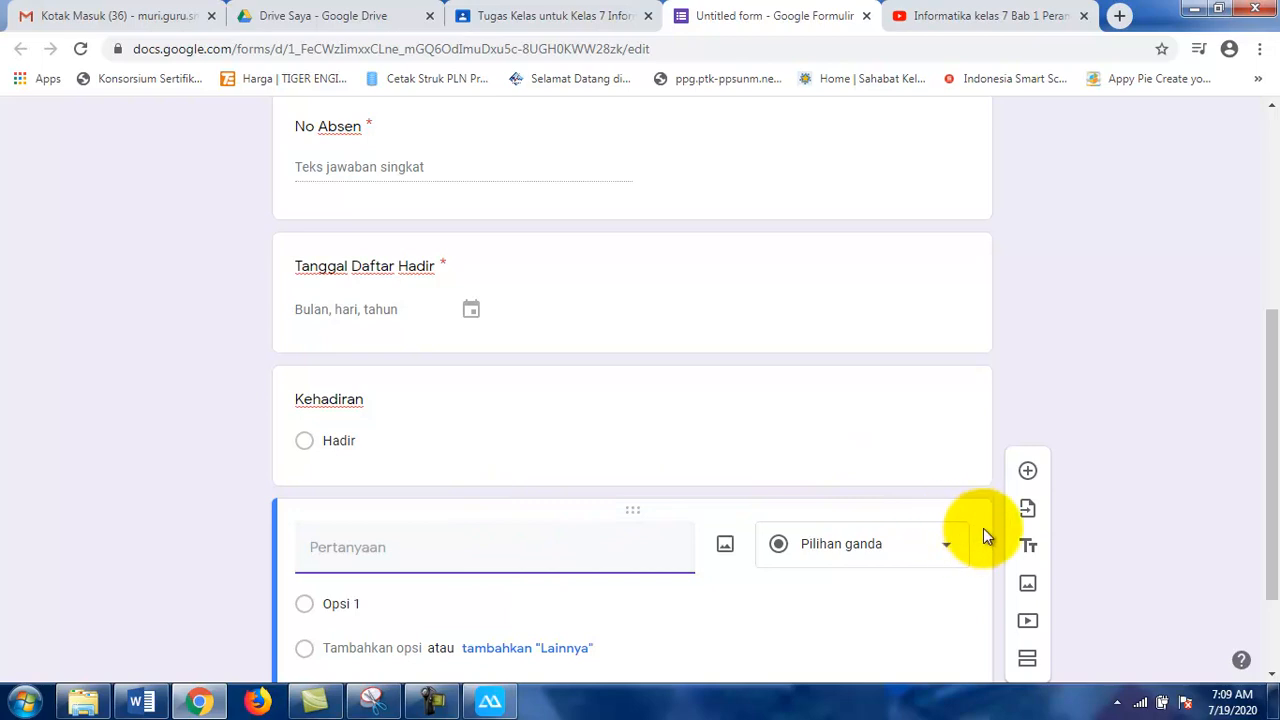
pyautogui.scroll(-2, 953, 640)
pyautogui.click(945, 594)
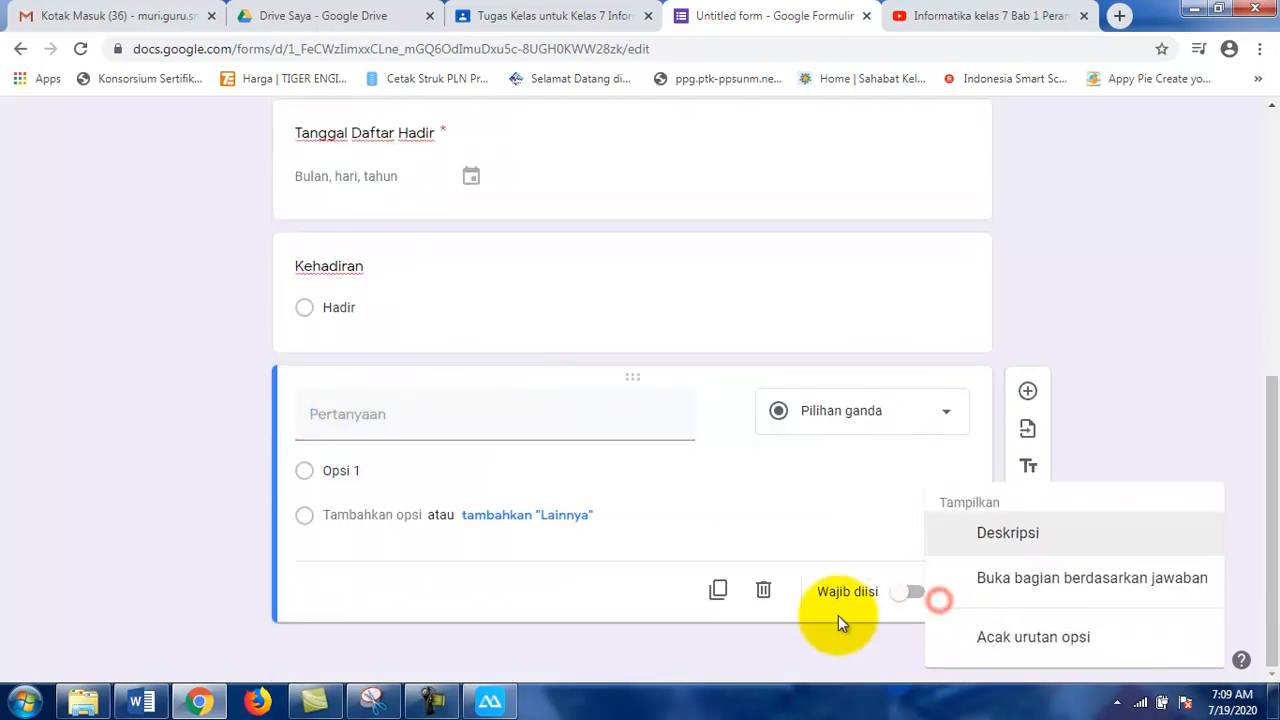
pyautogui.click(763, 592)
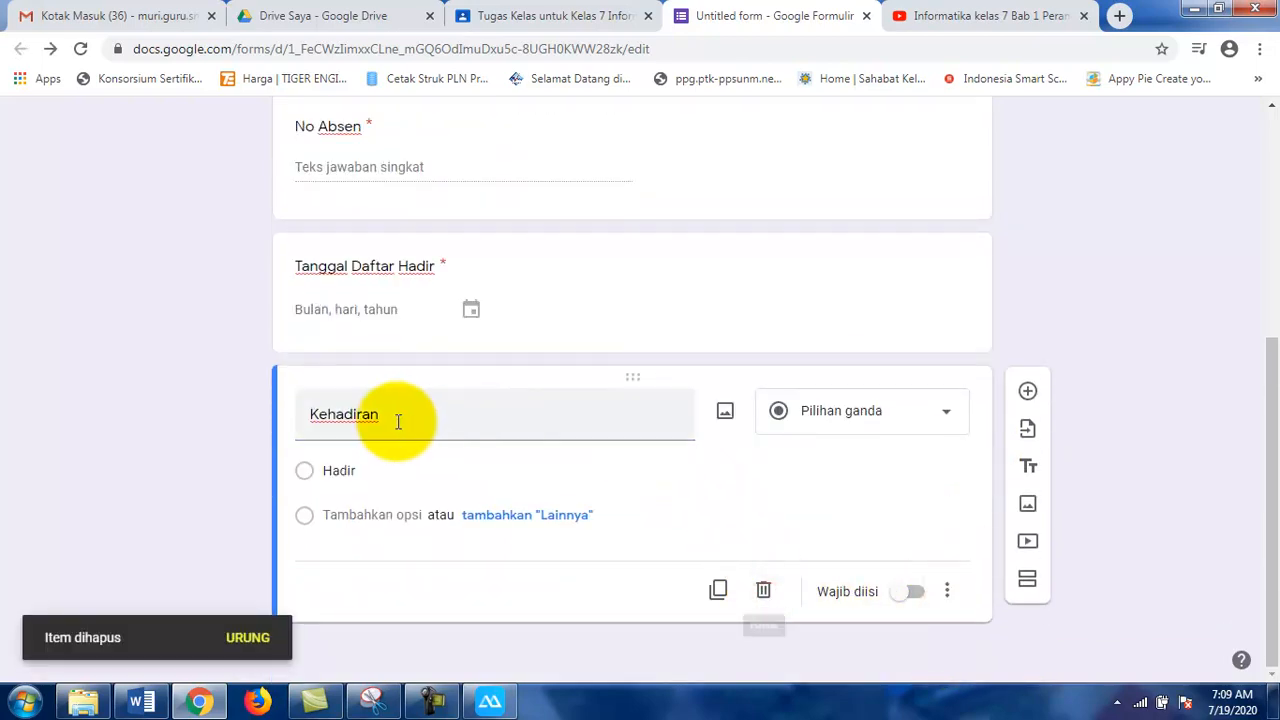
# Add Izin as the second option of the Kehadiran question
pyautogui.click(394, 514)
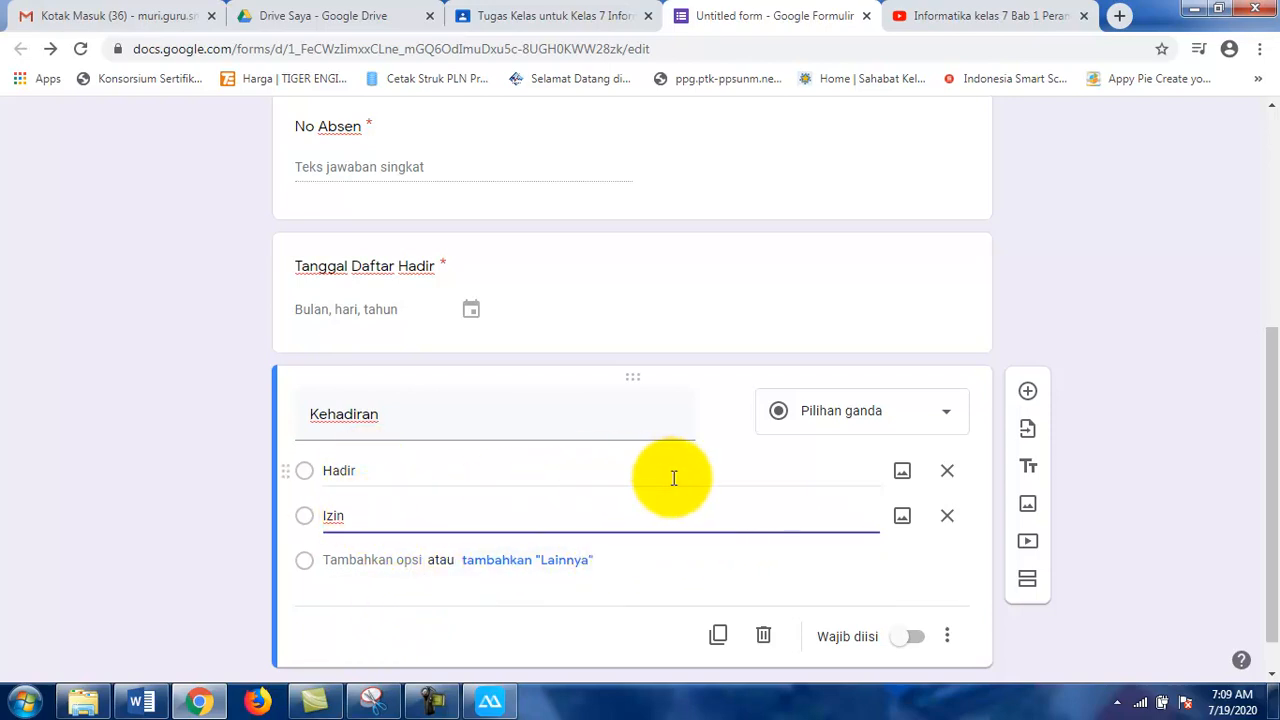
pyautogui.scroll(-1, 771, 472)
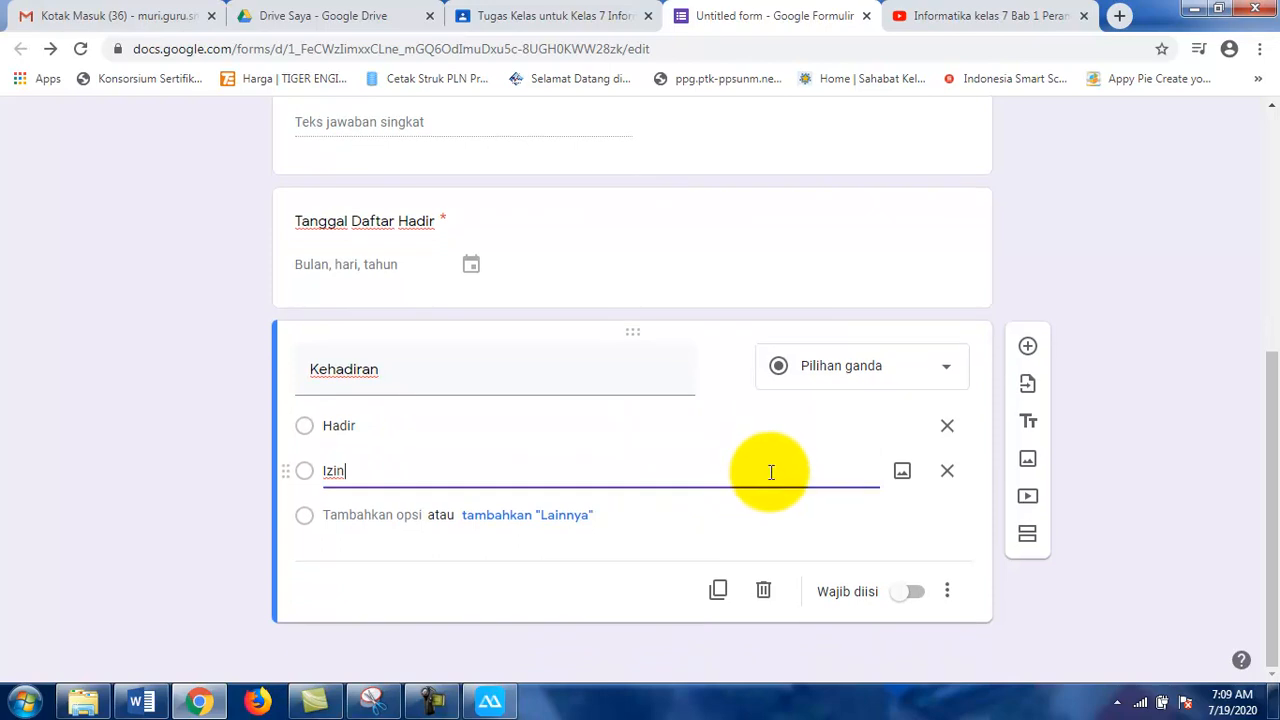
# Add a question named Alasan Ijin with Jawaban singkat as its answer type
pyautogui.click(1030, 347)
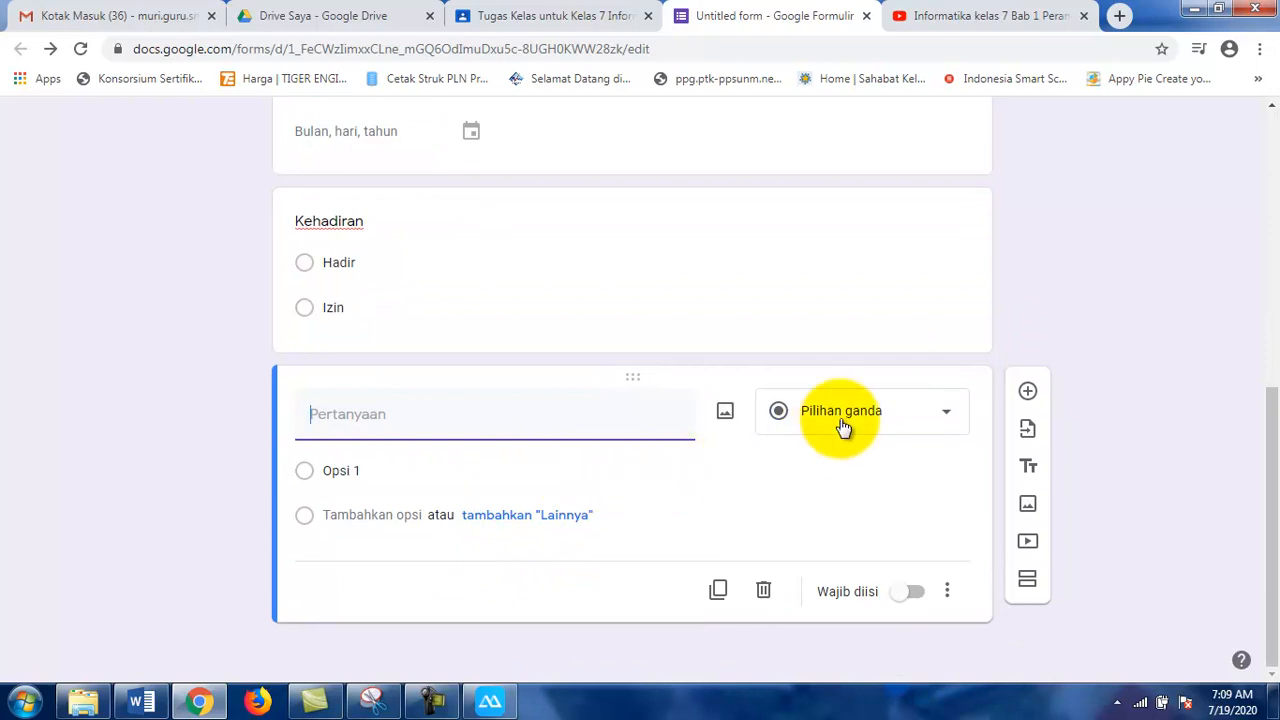
pyautogui.click(843, 420)
pyautogui.click(858, 150)
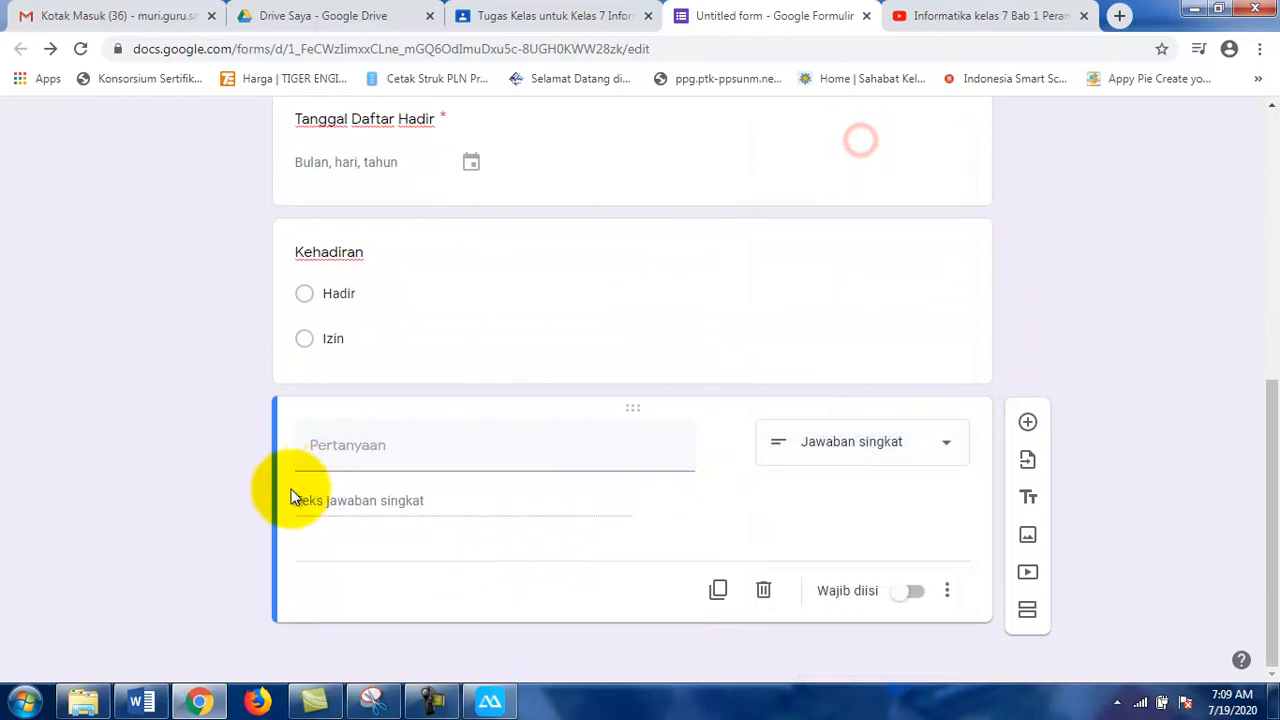
pyautogui.click(334, 448)
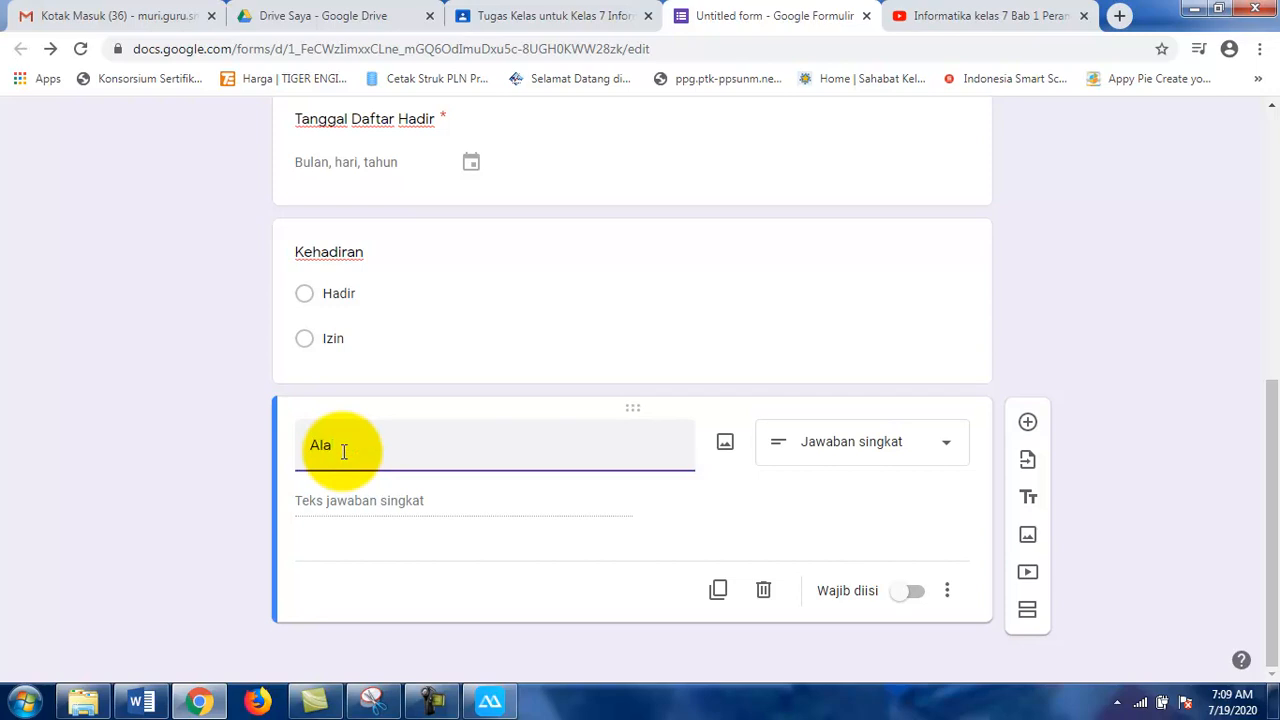
pyautogui.write('Alasan Ijin')
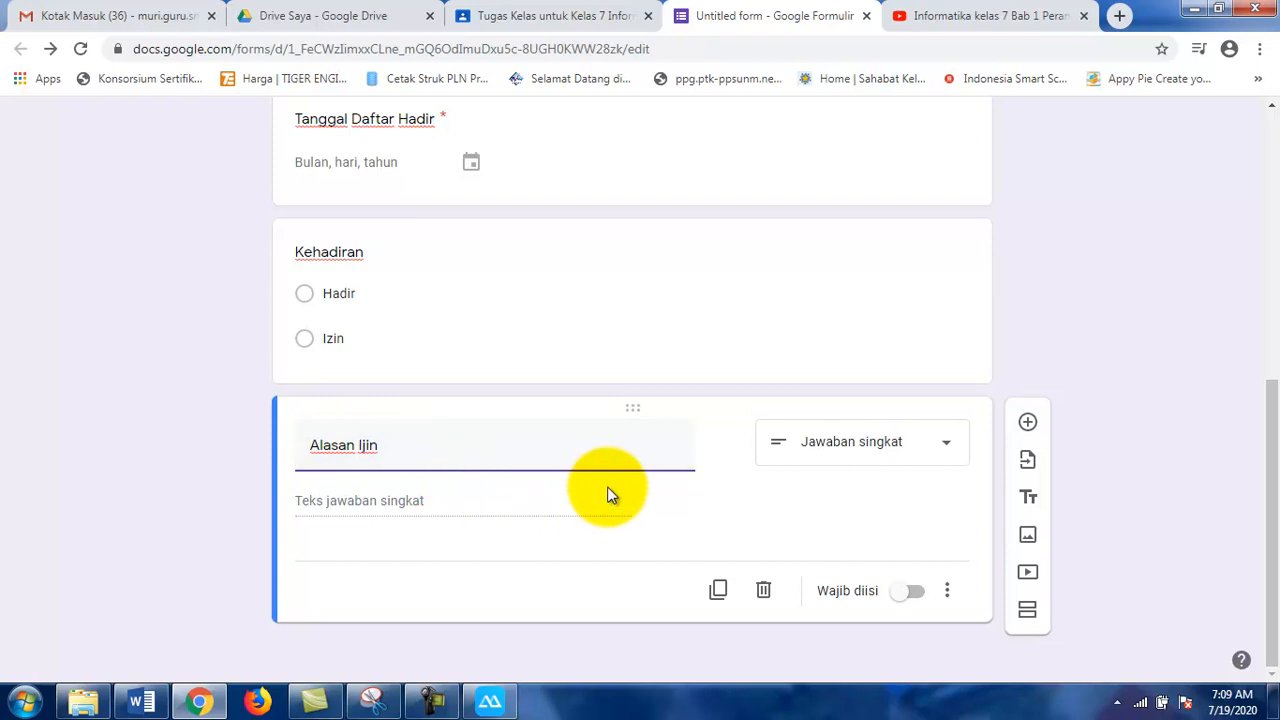
pyautogui.click(916, 445)
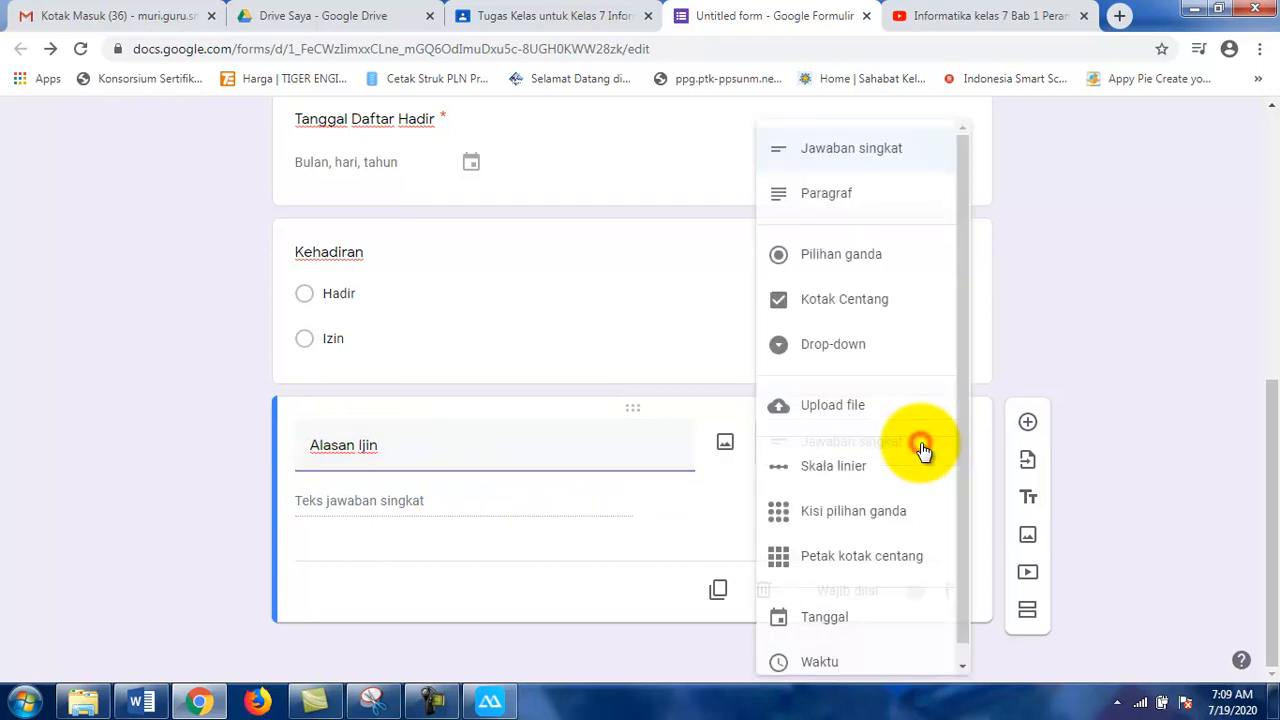
pyautogui.click(846, 170)
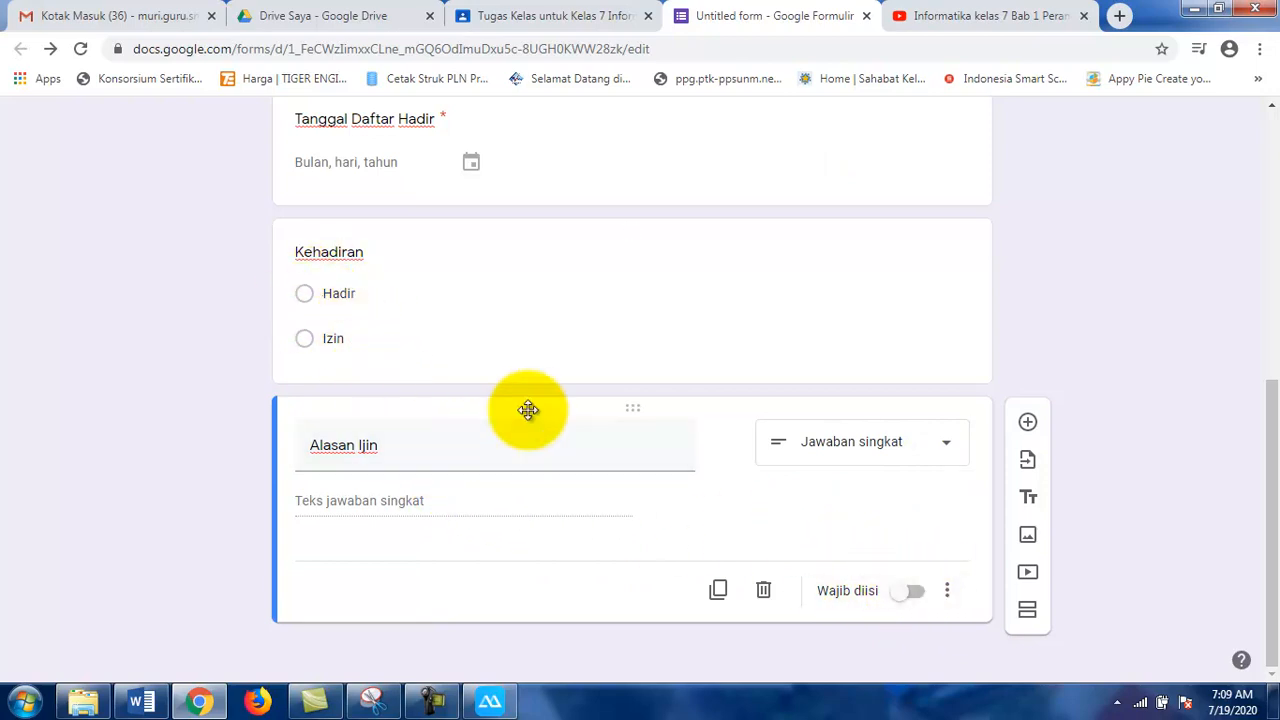
# Make the Kehadiran question required
pyautogui.click(504, 290)
pyautogui.click(906, 459)
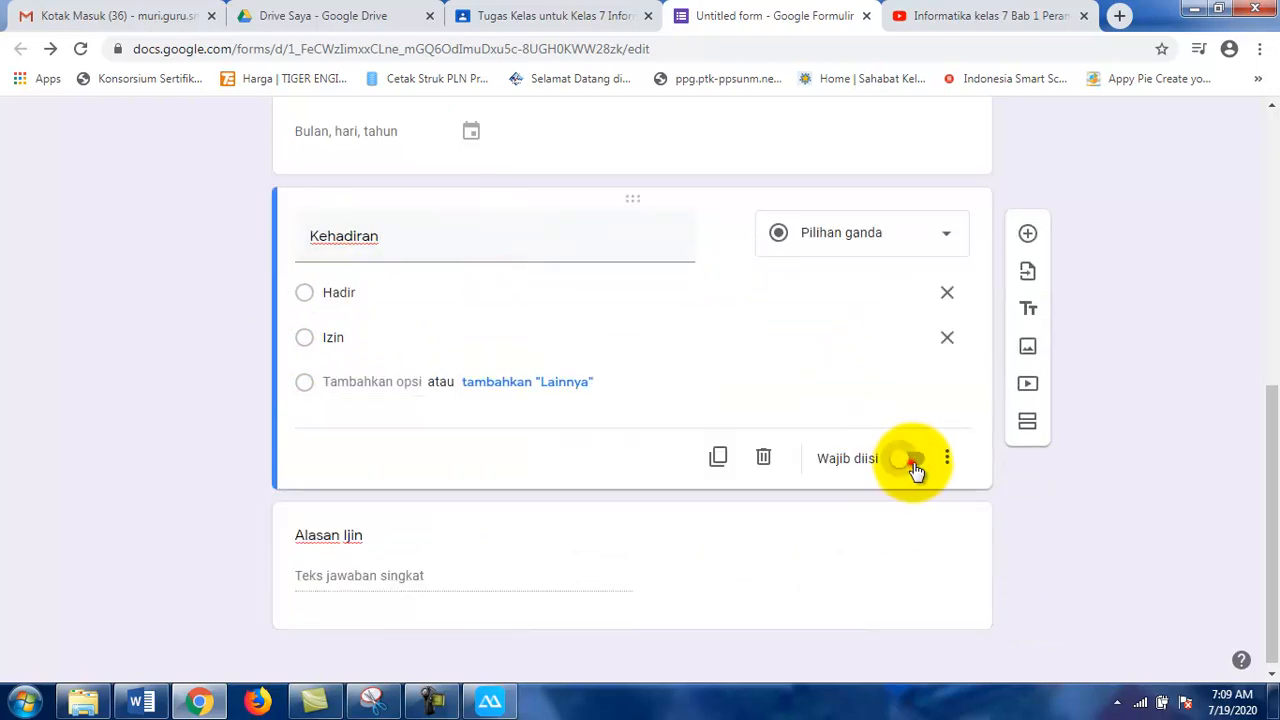
# Review each question of the attendance form from Nama Lengkap to Alasan Ijin, checking answer types and required settings
pyautogui.scroll(6, 590, 550)
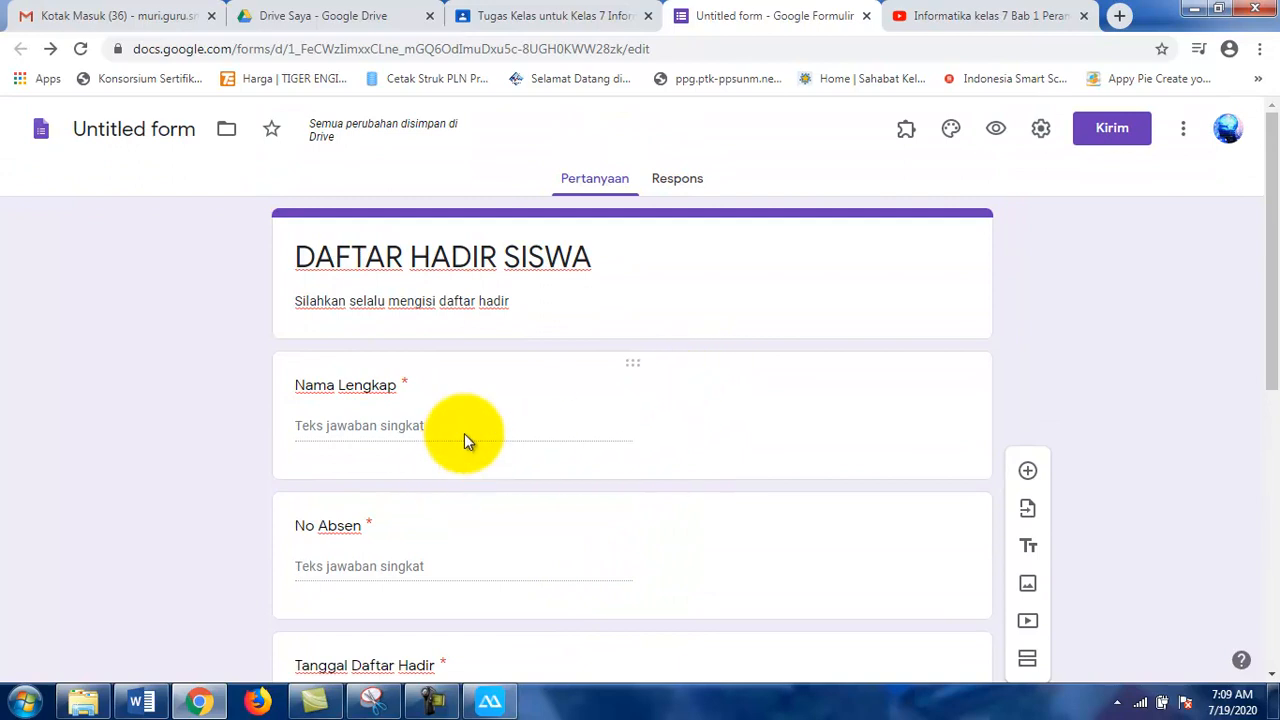
pyautogui.scroll(-2, 510, 460)
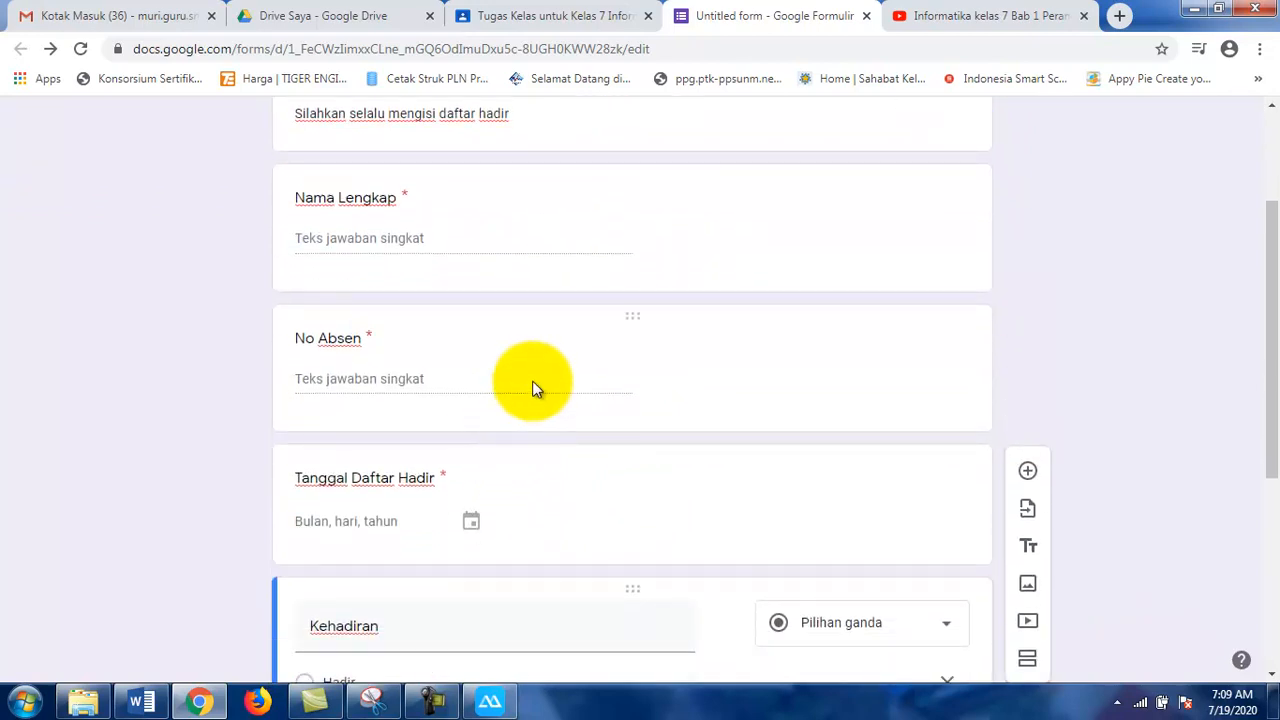
pyautogui.scroll(1, 520, 300)
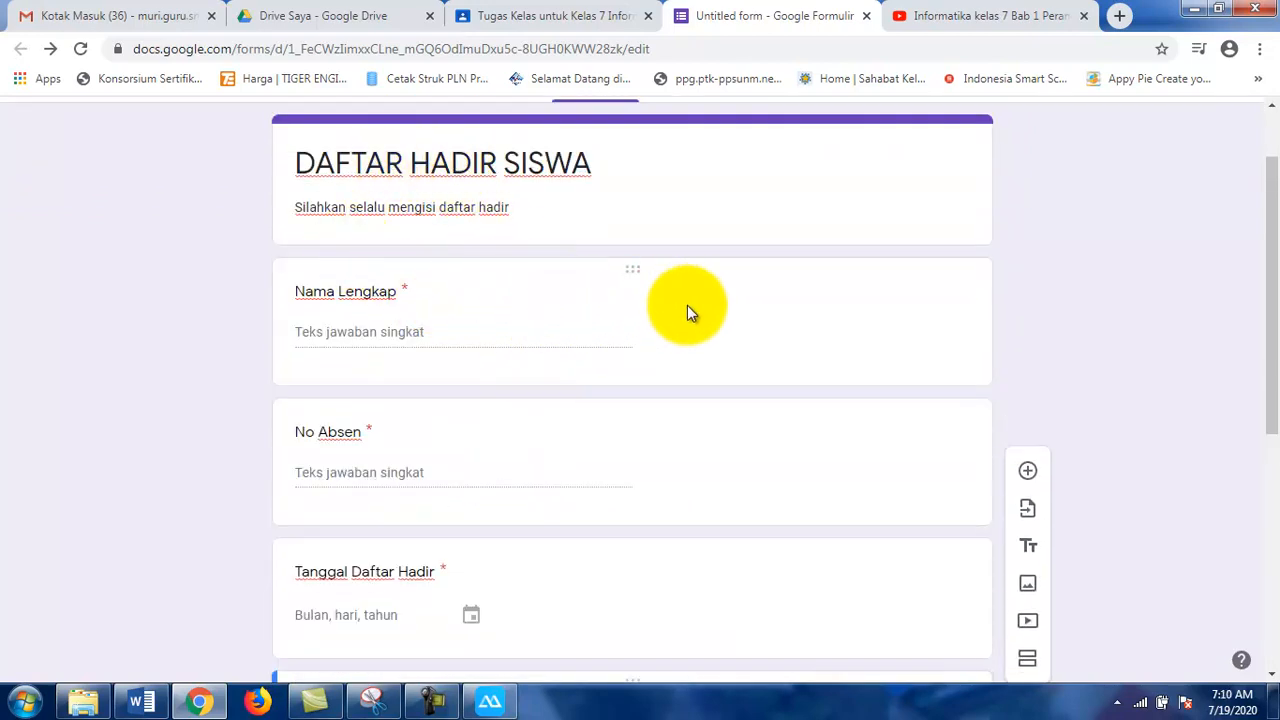
pyautogui.scroll(-1, 499, 421)
pyautogui.scroll(-1, 540, 370)
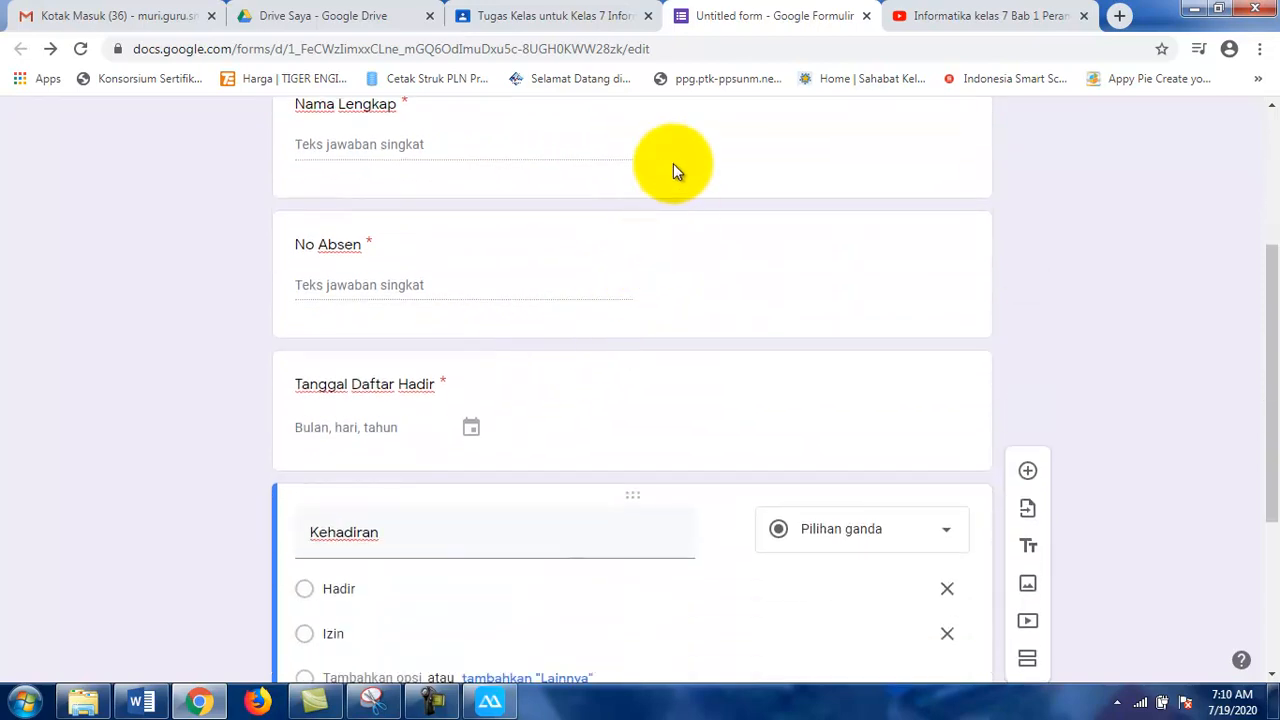
pyautogui.click(700, 180)
pyautogui.scroll(2, 780, 360)
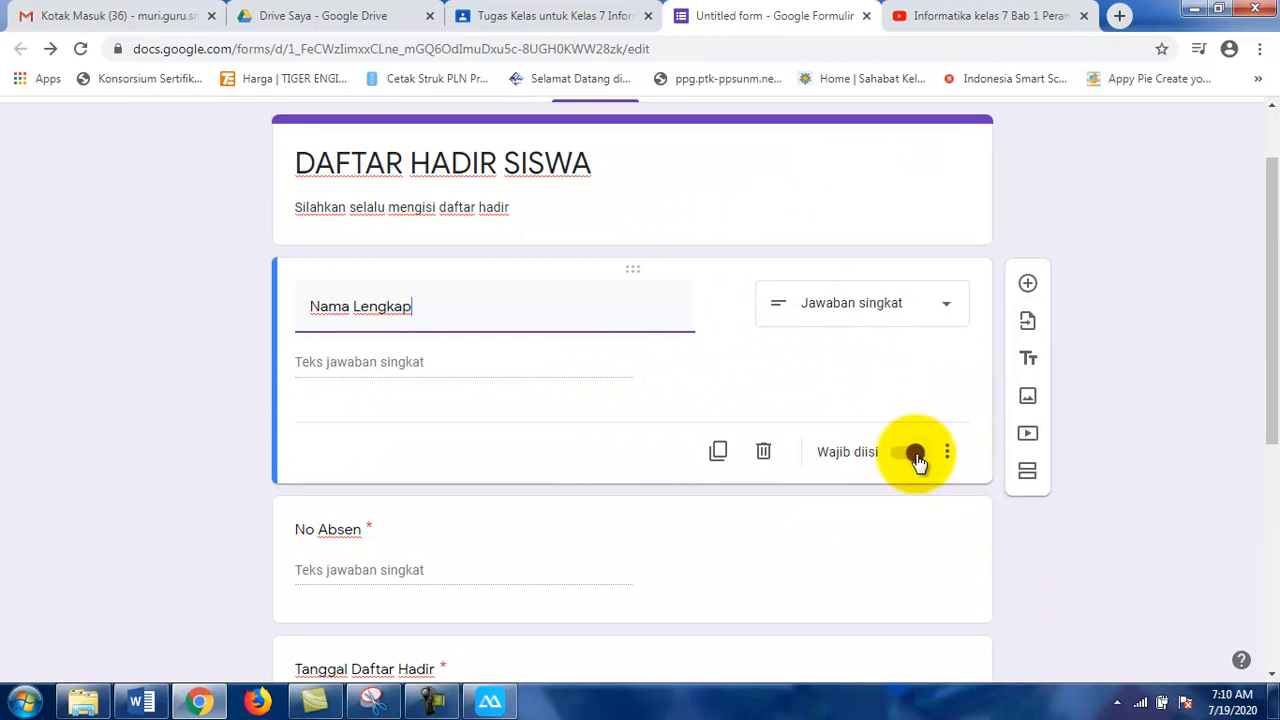
pyautogui.scroll(-3, 552, 418)
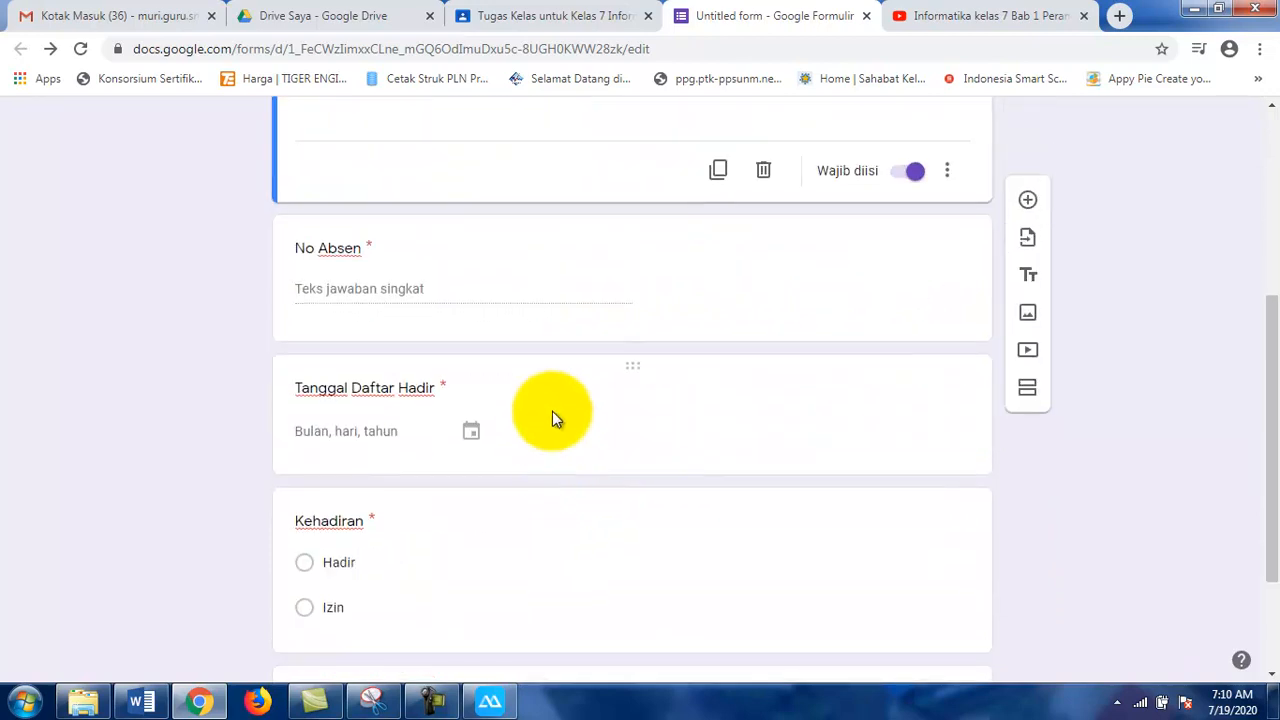
pyautogui.click(606, 281)
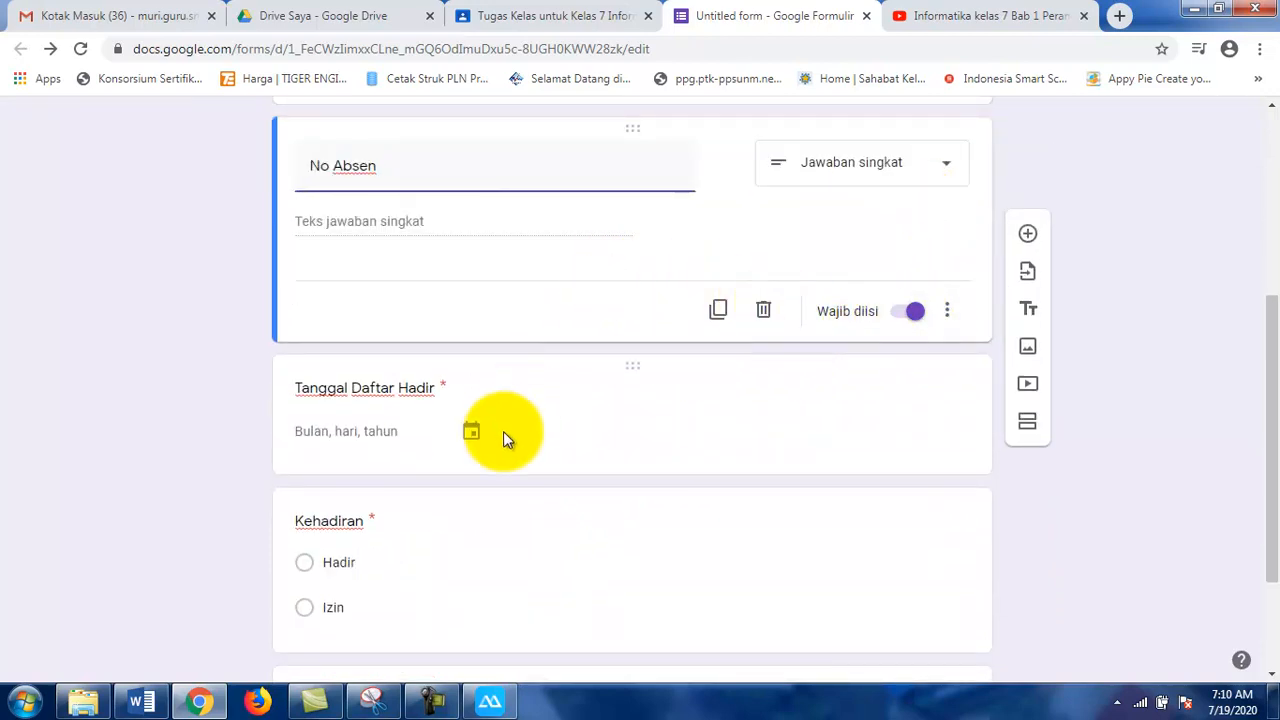
pyautogui.click(661, 419)
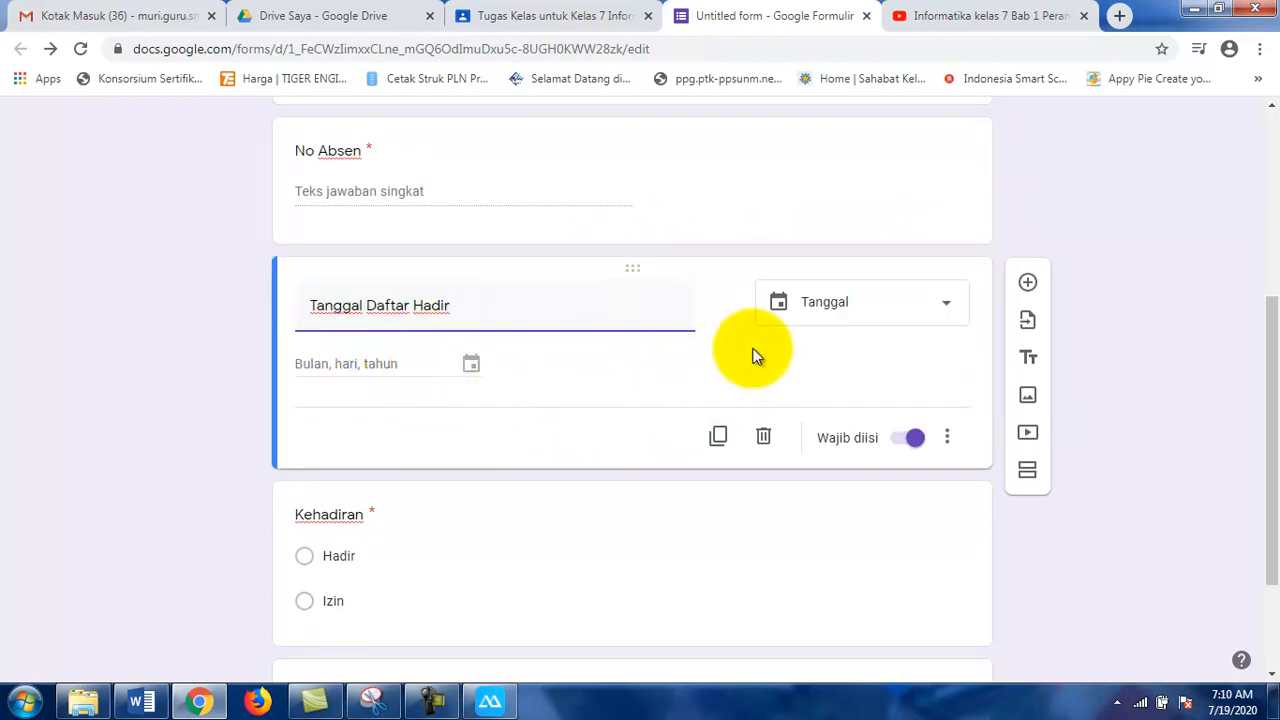
pyautogui.click(876, 318)
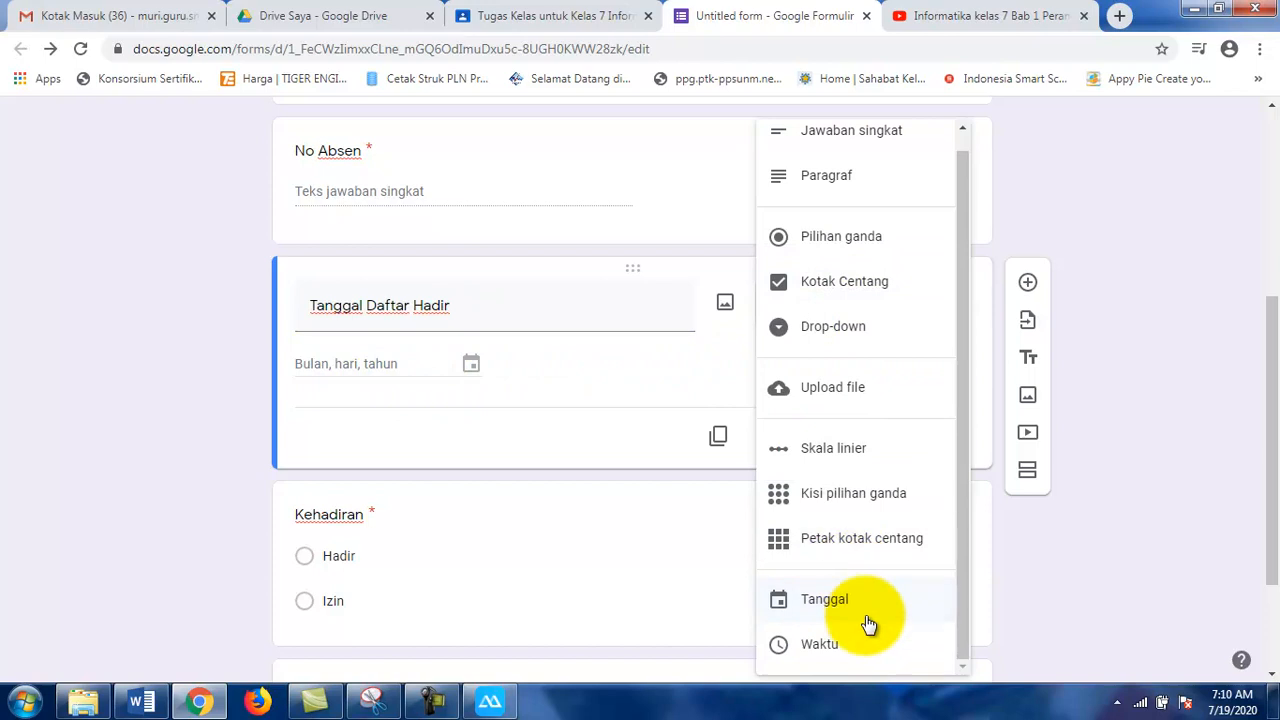
pyautogui.click(669, 402)
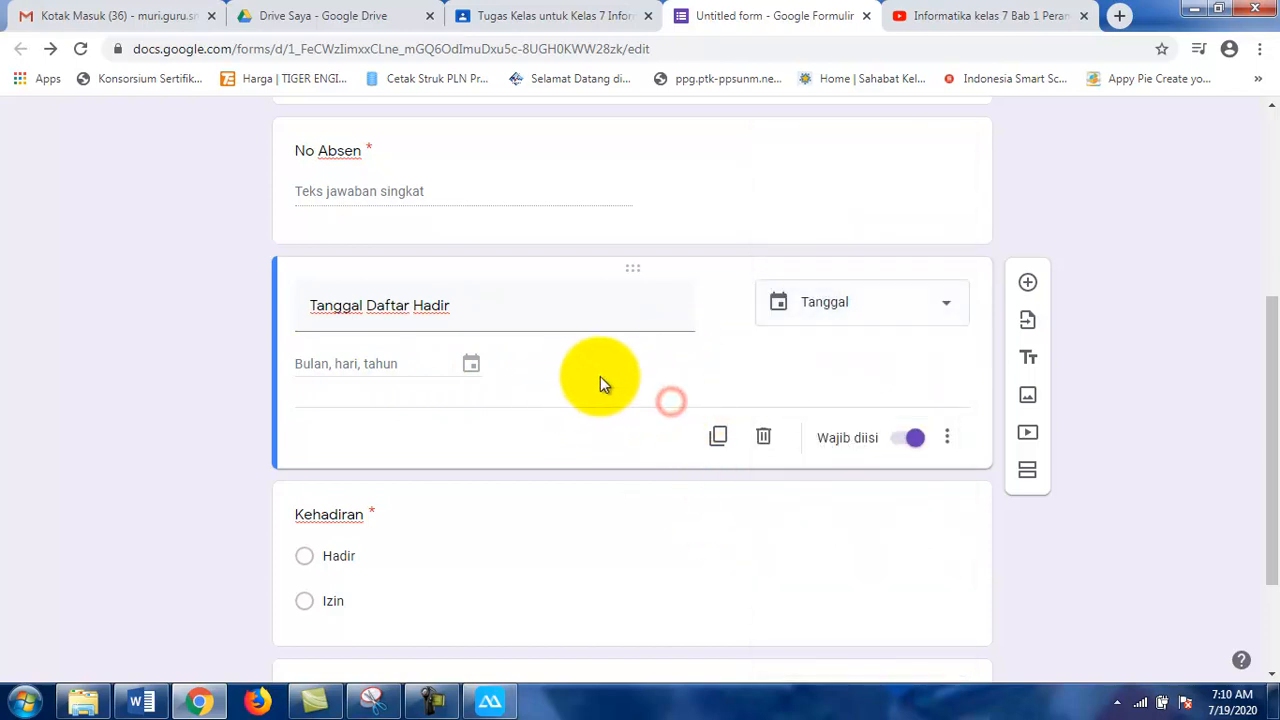
pyautogui.scroll(-2, 600, 400)
pyautogui.click(595, 412)
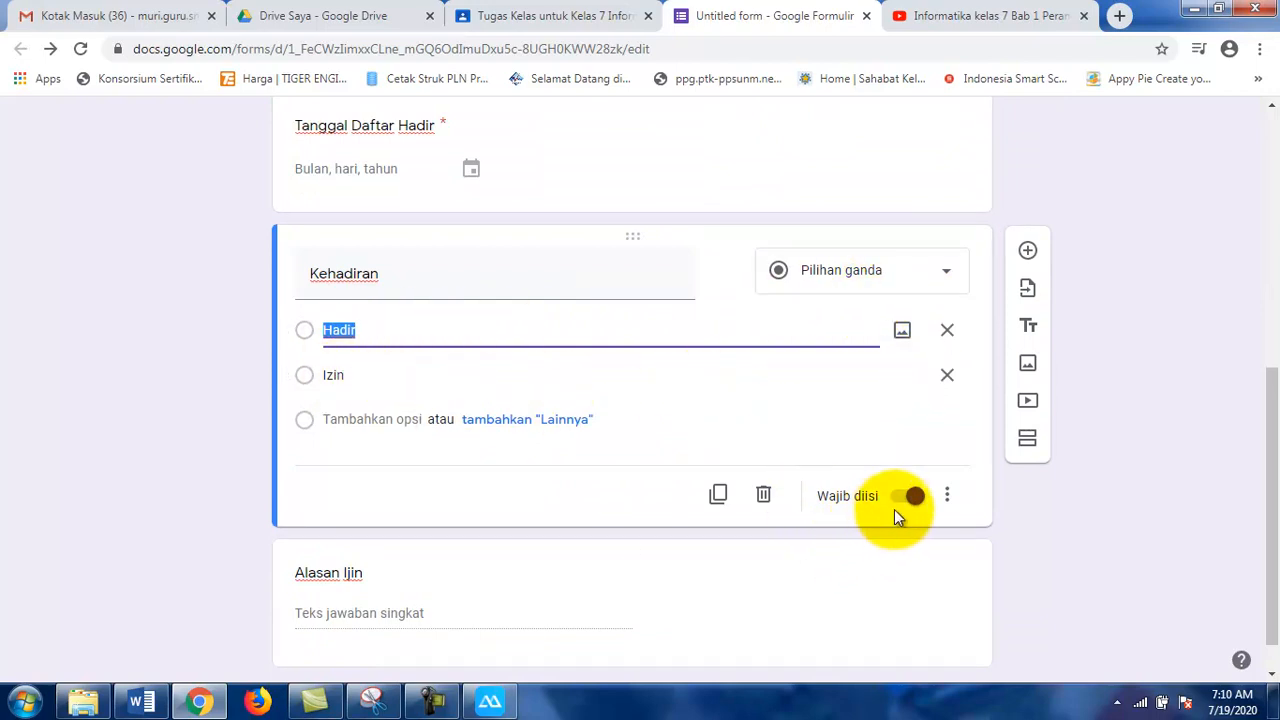
pyautogui.scroll(-1, 583, 511)
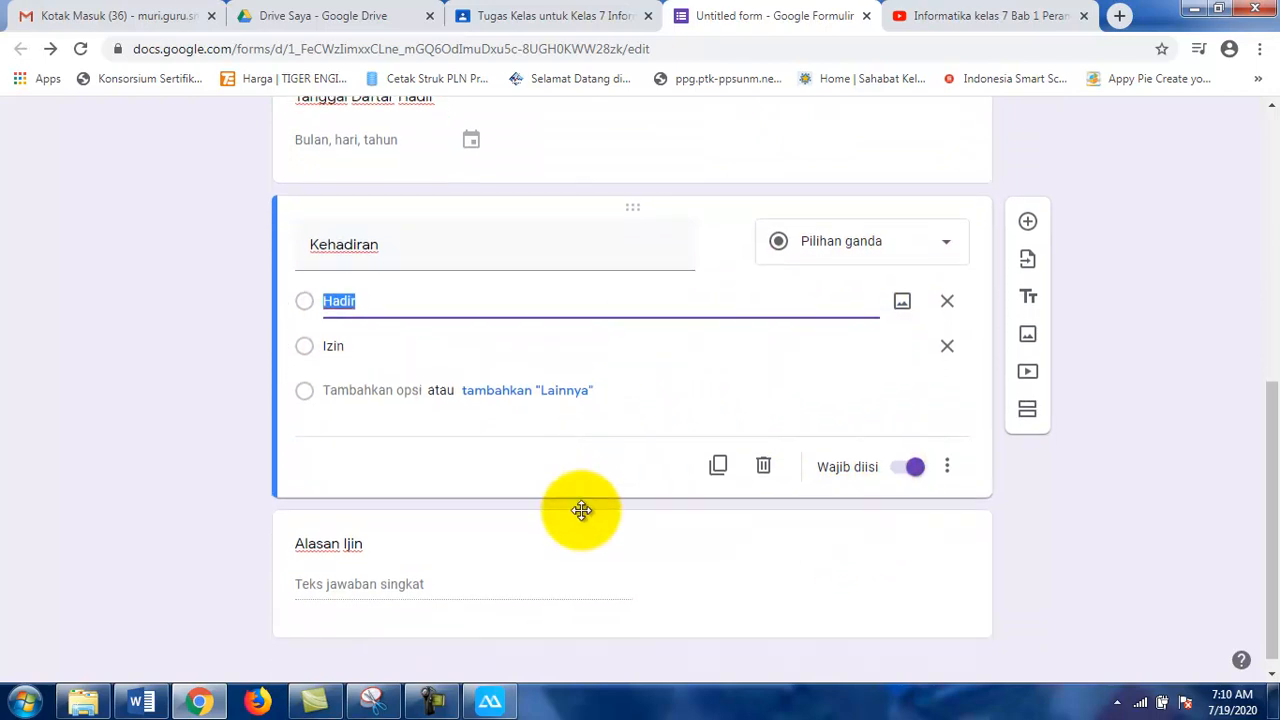
pyautogui.click(486, 562)
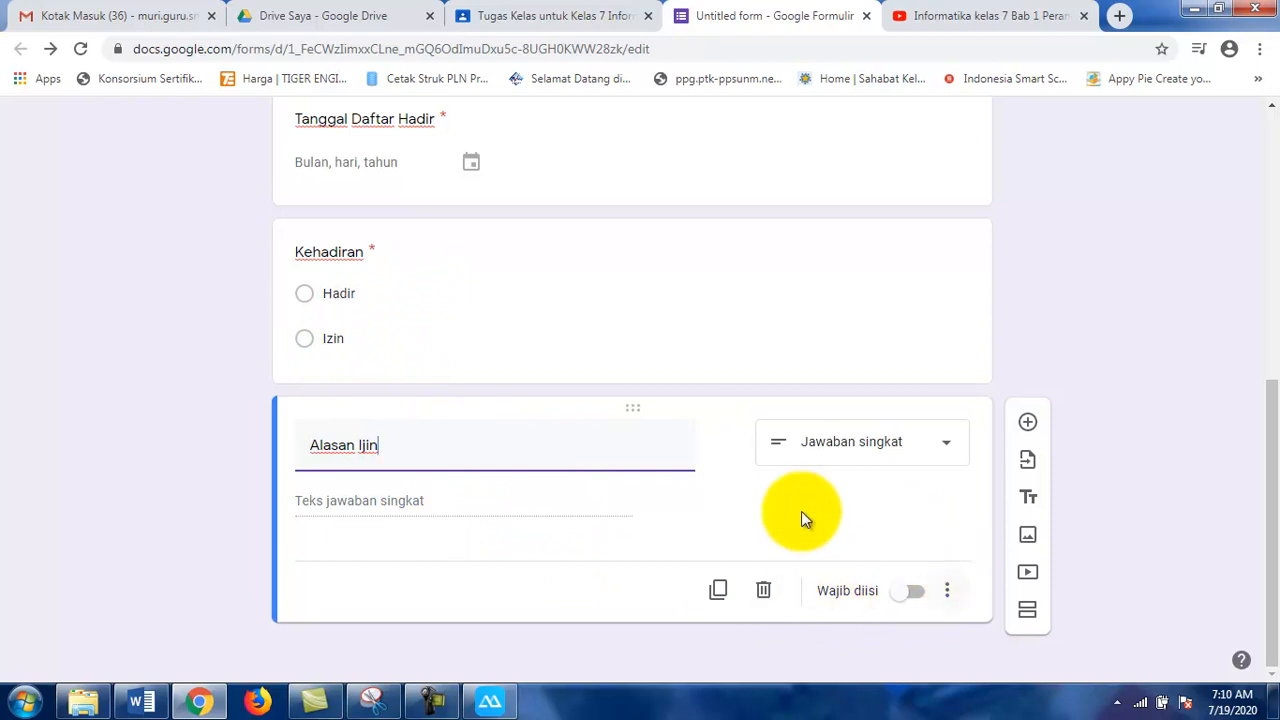
# Rename the attendance form's file as DAFTAR HADIR SISWA, copying the name from the form's title
pyautogui.scroll(7, 801, 511)
pyautogui.scroll(-6, 694, 423)
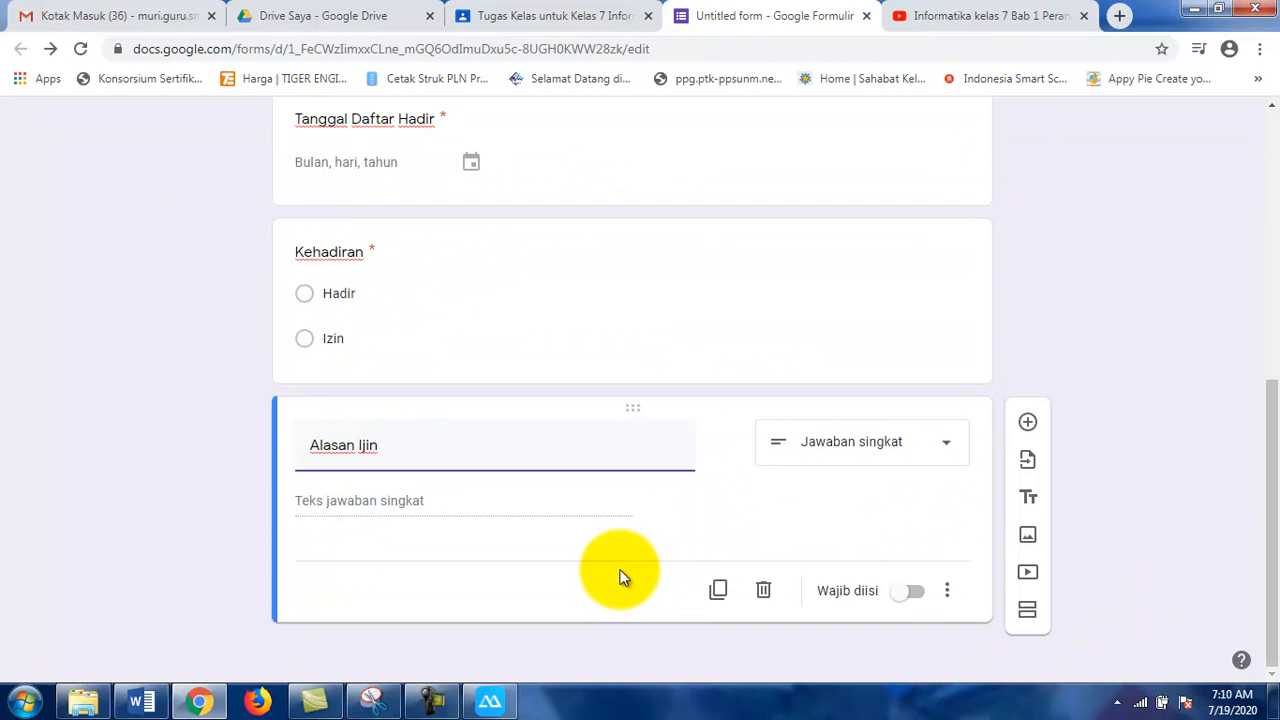
pyautogui.scroll(6, 643, 465)
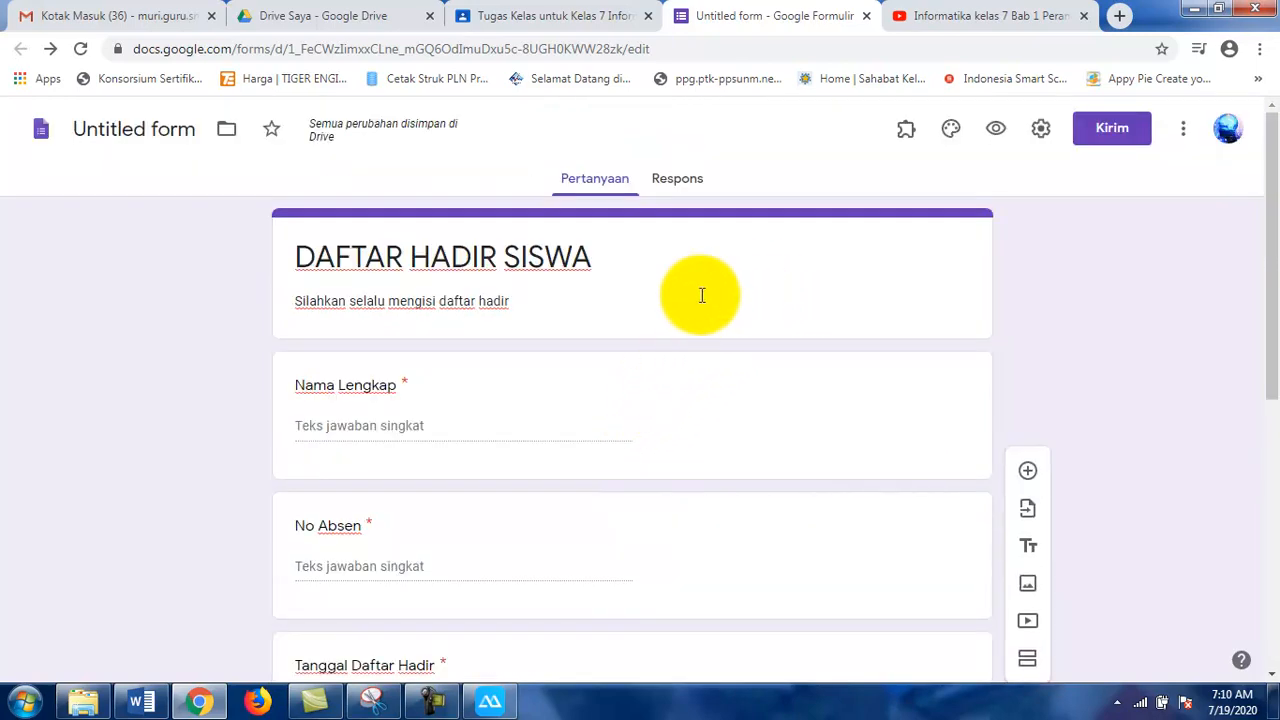
pyautogui.click(612, 258)
pyautogui.hotkey('ctrl', 'c')
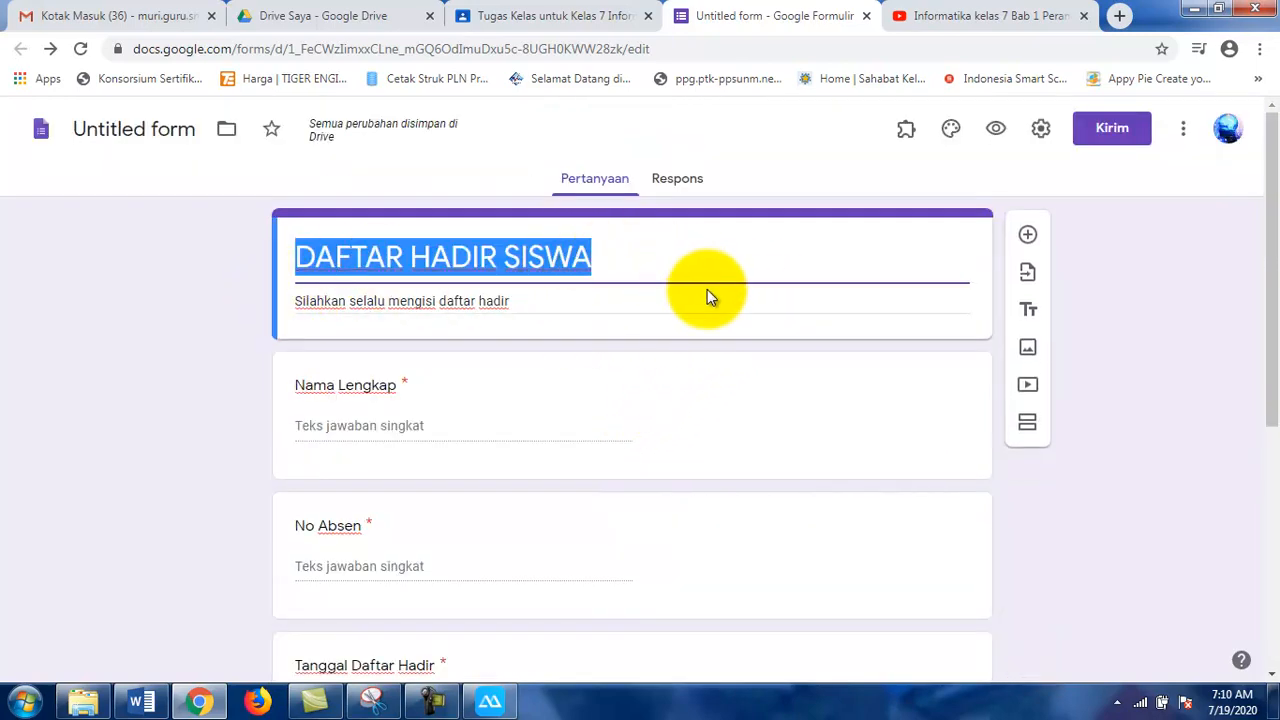
pyautogui.click(178, 131)
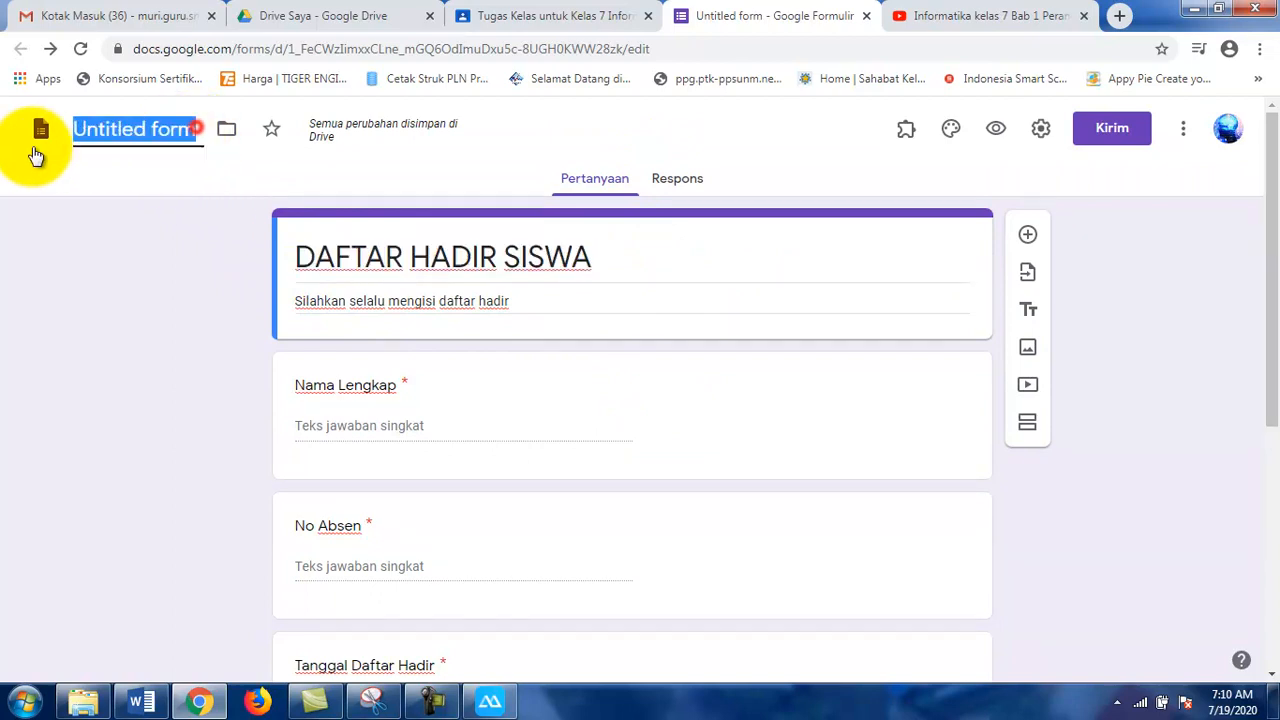
pyautogui.hotkey('ctrl', 'v')
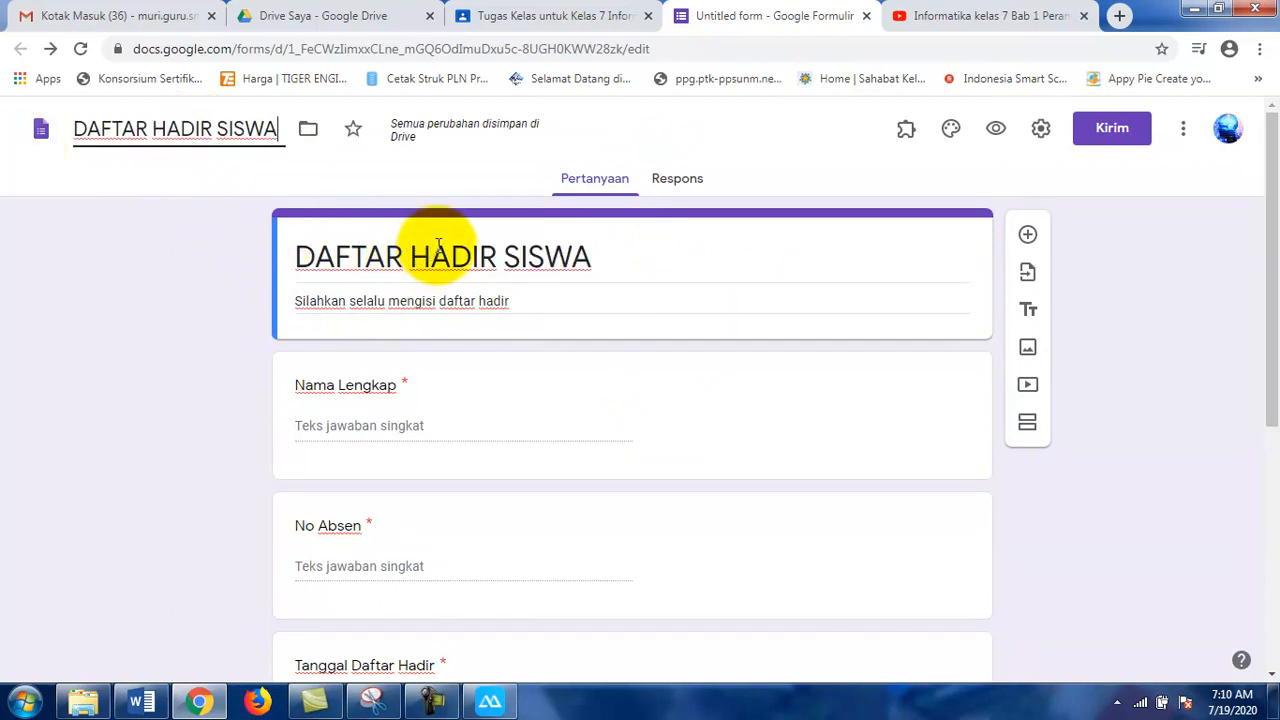
pyautogui.click(1168, 299)
pyautogui.click(163, 421)
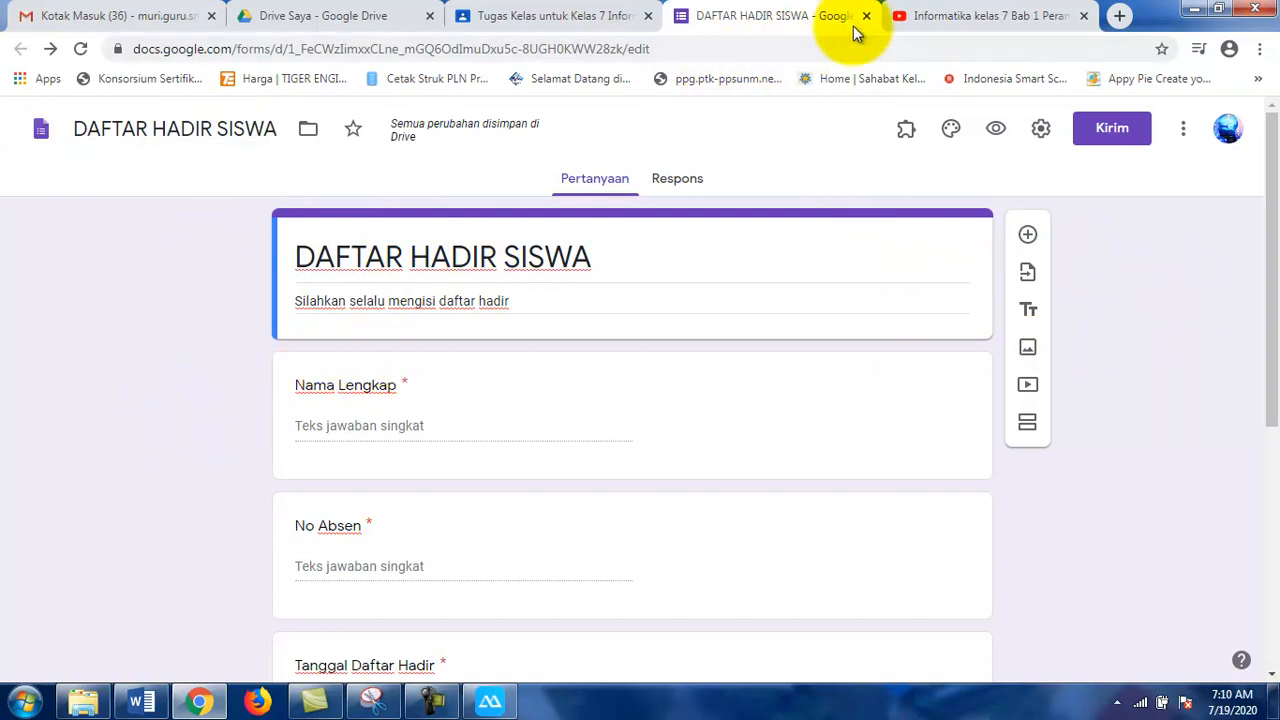
# Close the attendance form to return to the class material, and check which form the Untitled form attachment opens
pyautogui.scroll(-5, 551, 506)
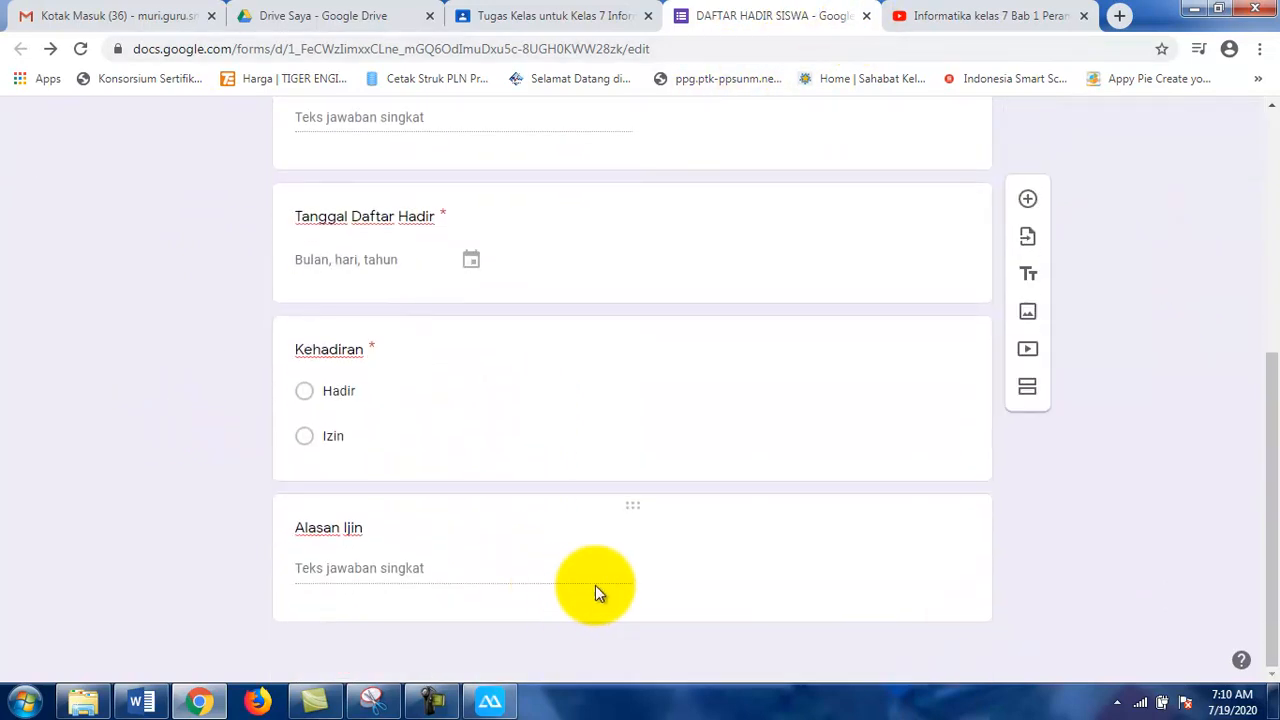
pyautogui.scroll(5, 660, 475)
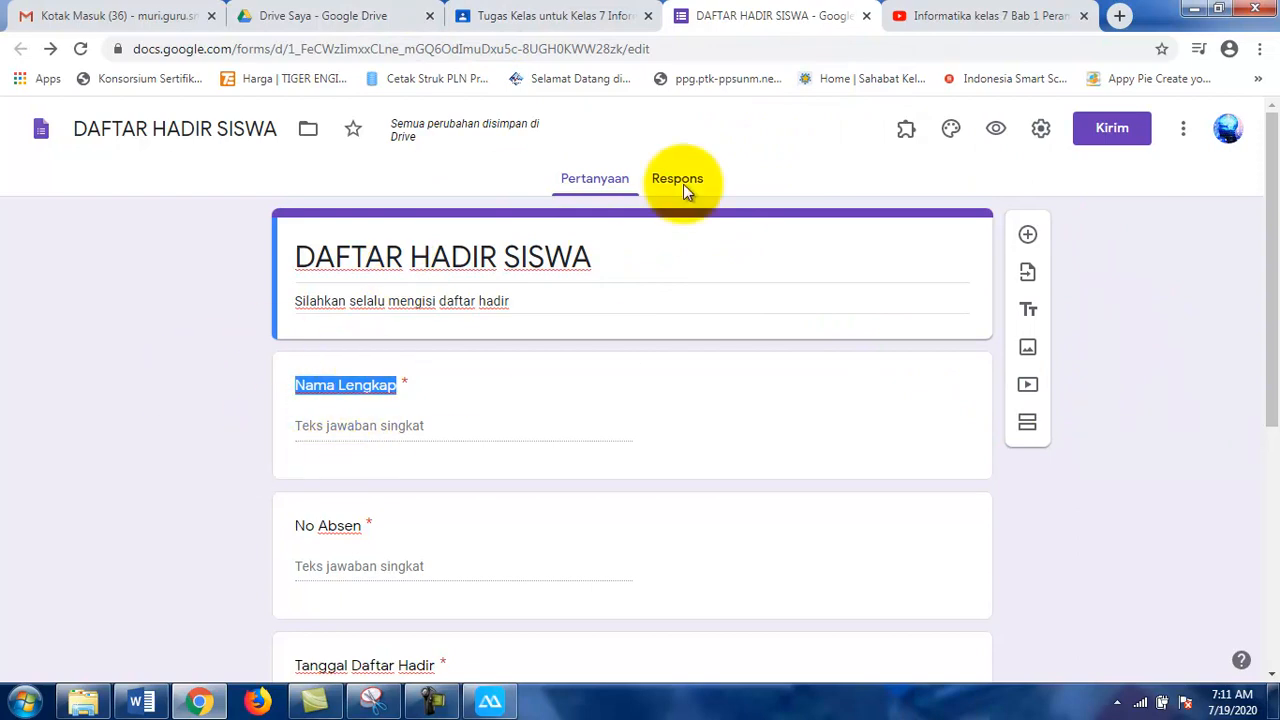
pyautogui.click(866, 15)
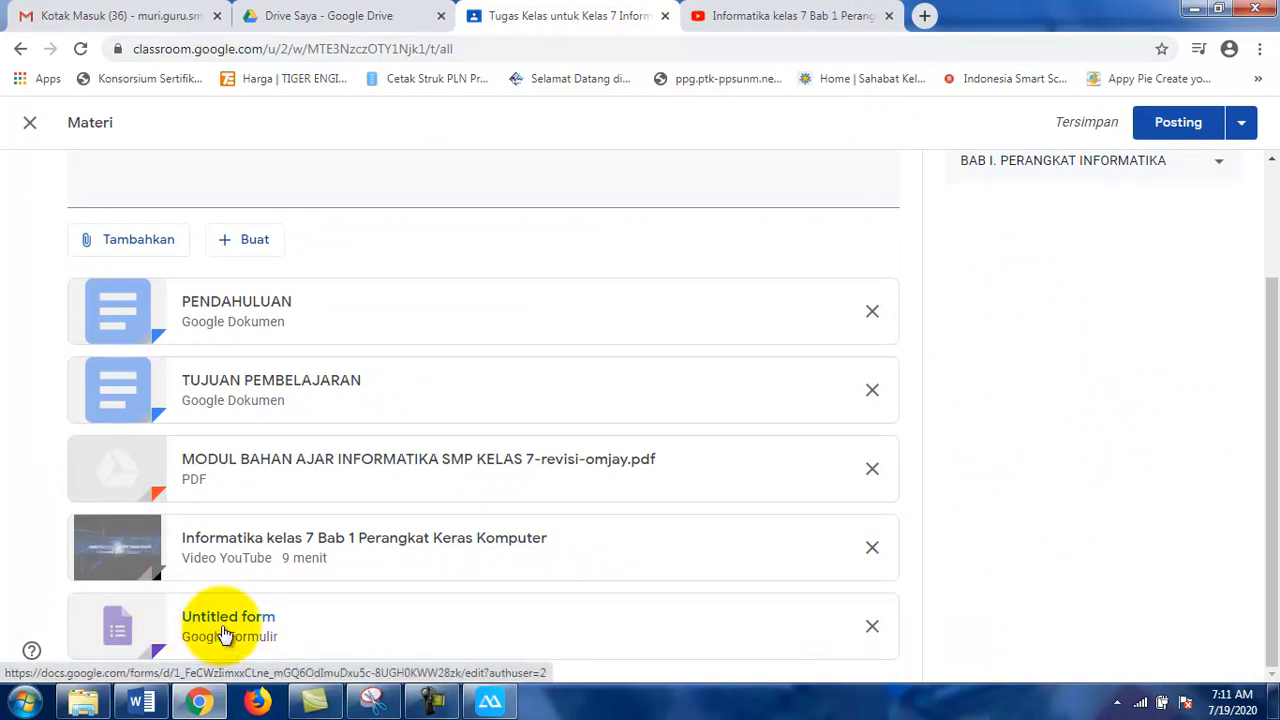
pyautogui.click(225, 633)
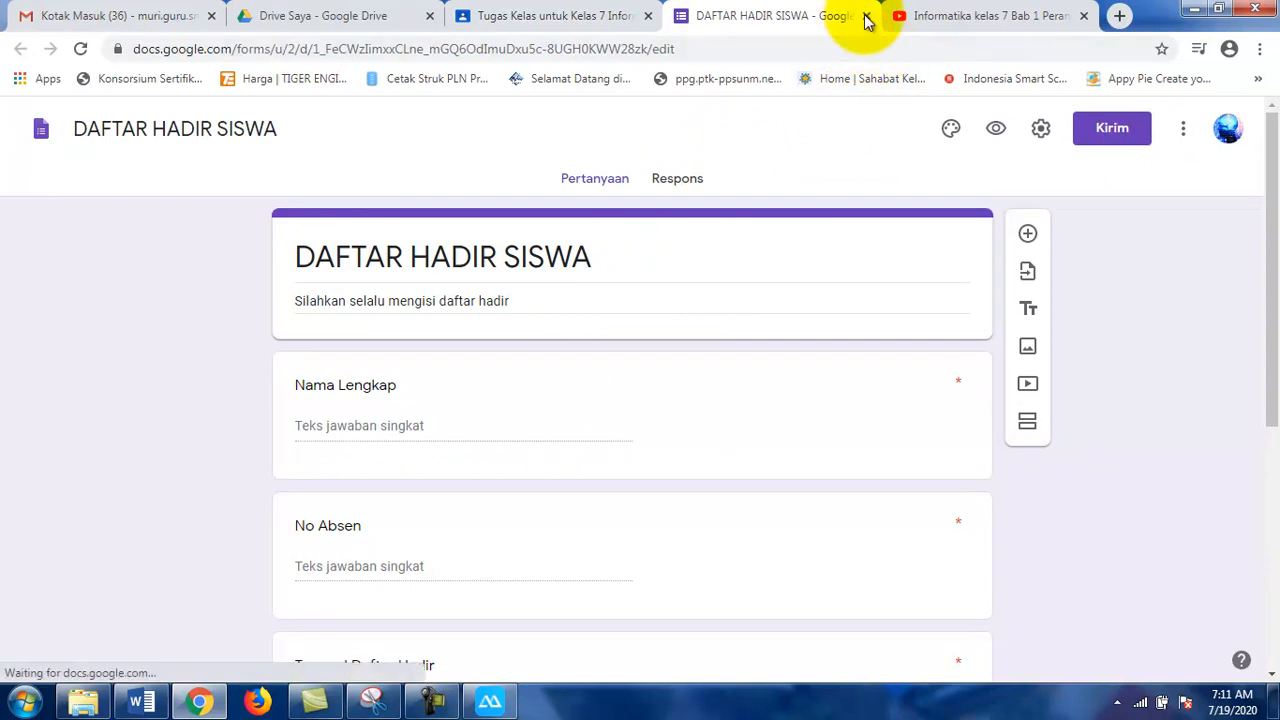
pyautogui.hotkey('ctrl', 'w')
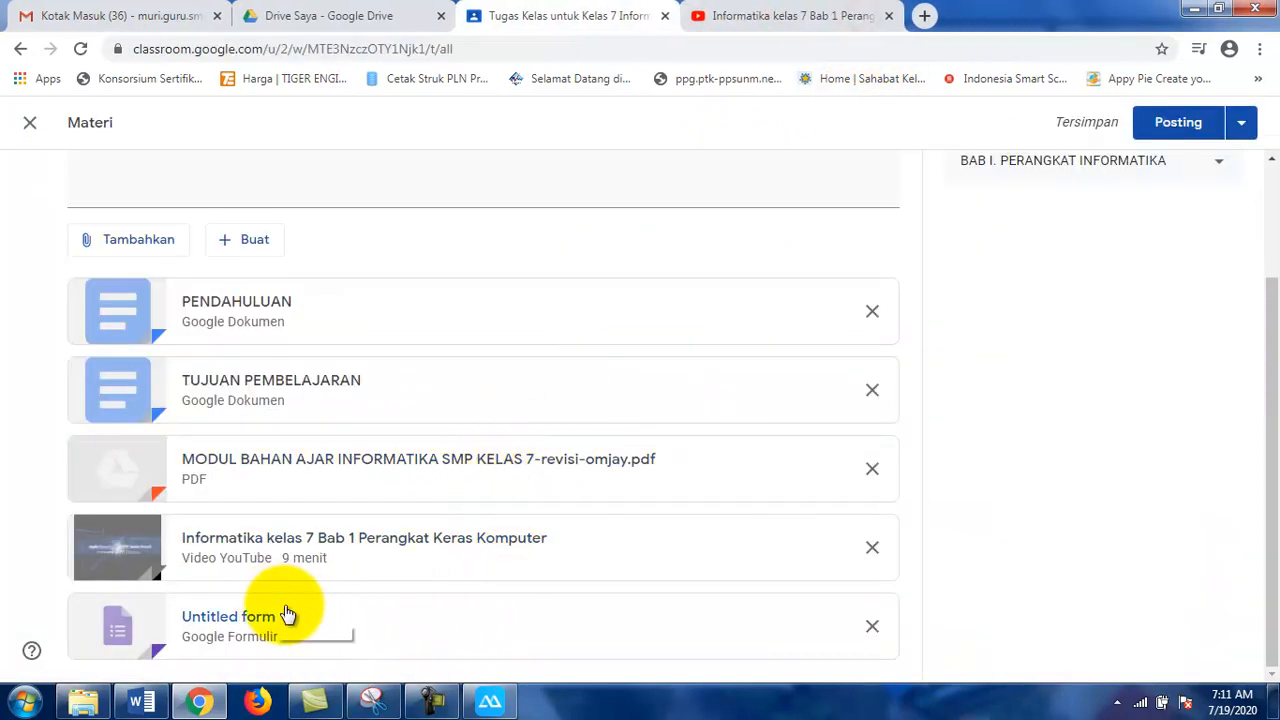
# Replace the material's Untitled form attachment with the DAFTAR HADIR SISWA form from Google Drive
pyautogui.click(873, 627)
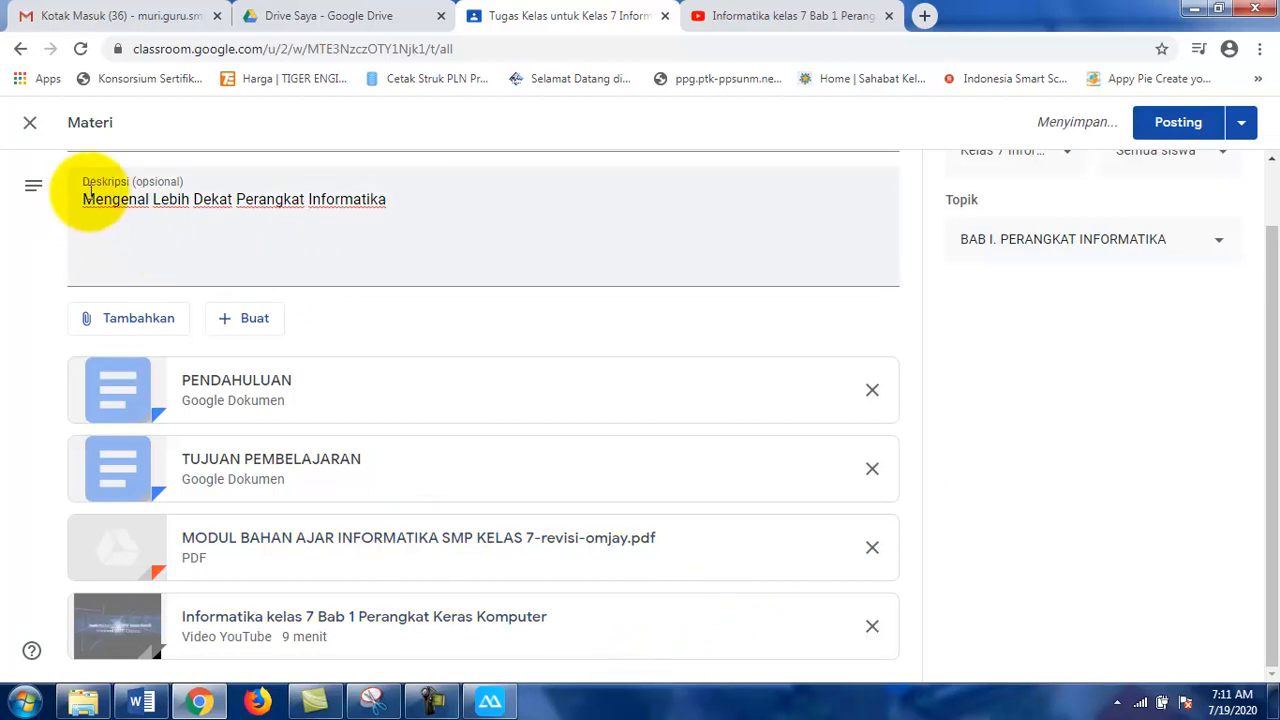
pyautogui.click(150, 320)
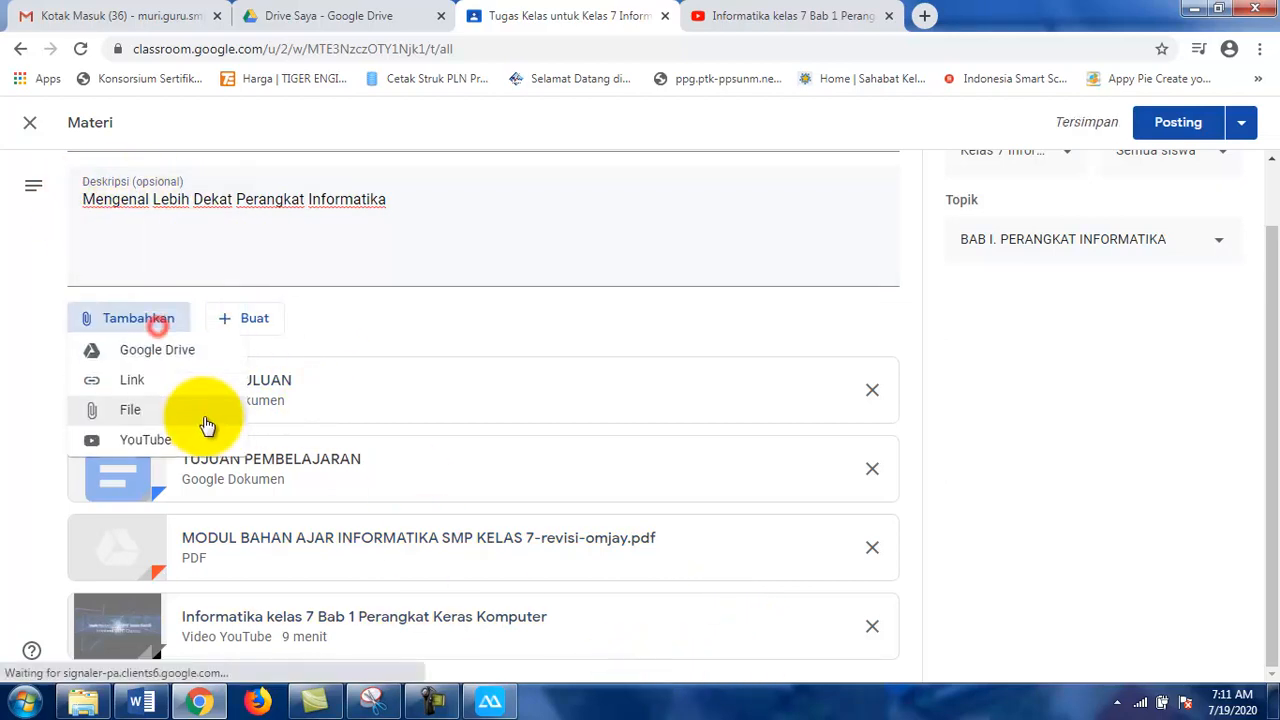
pyautogui.click(178, 362)
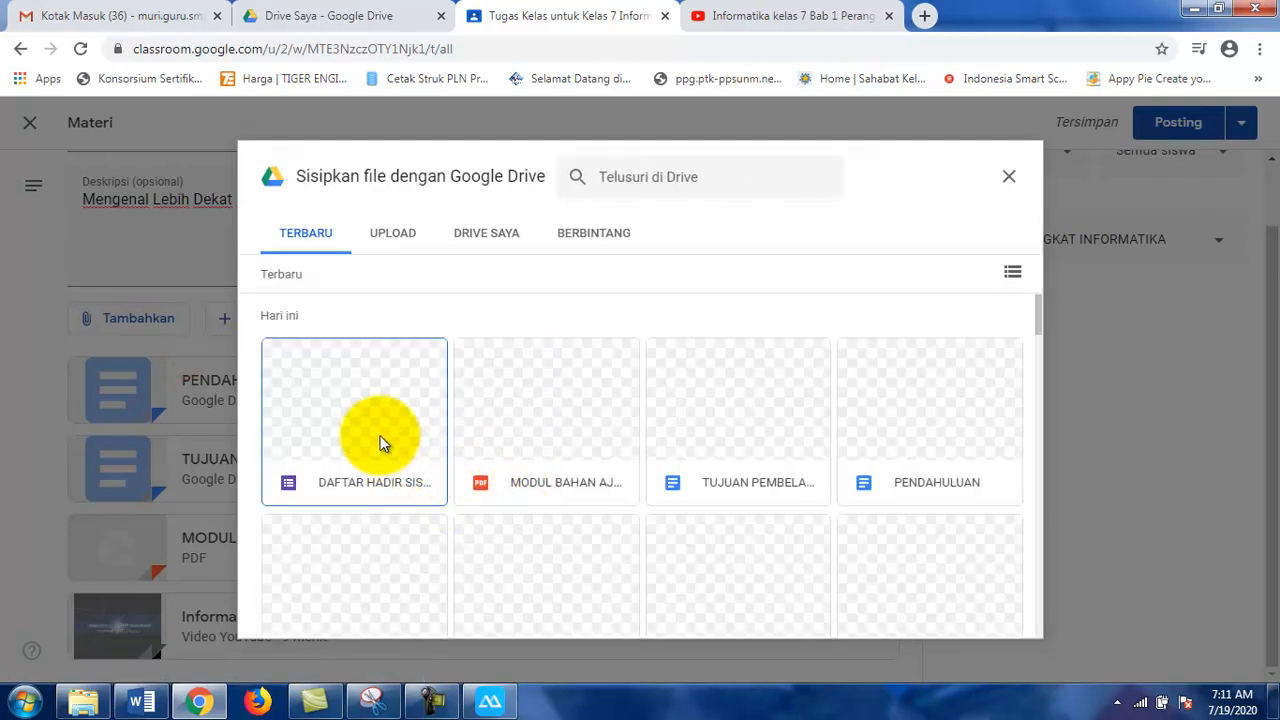
pyautogui.doubleClick(376, 414)
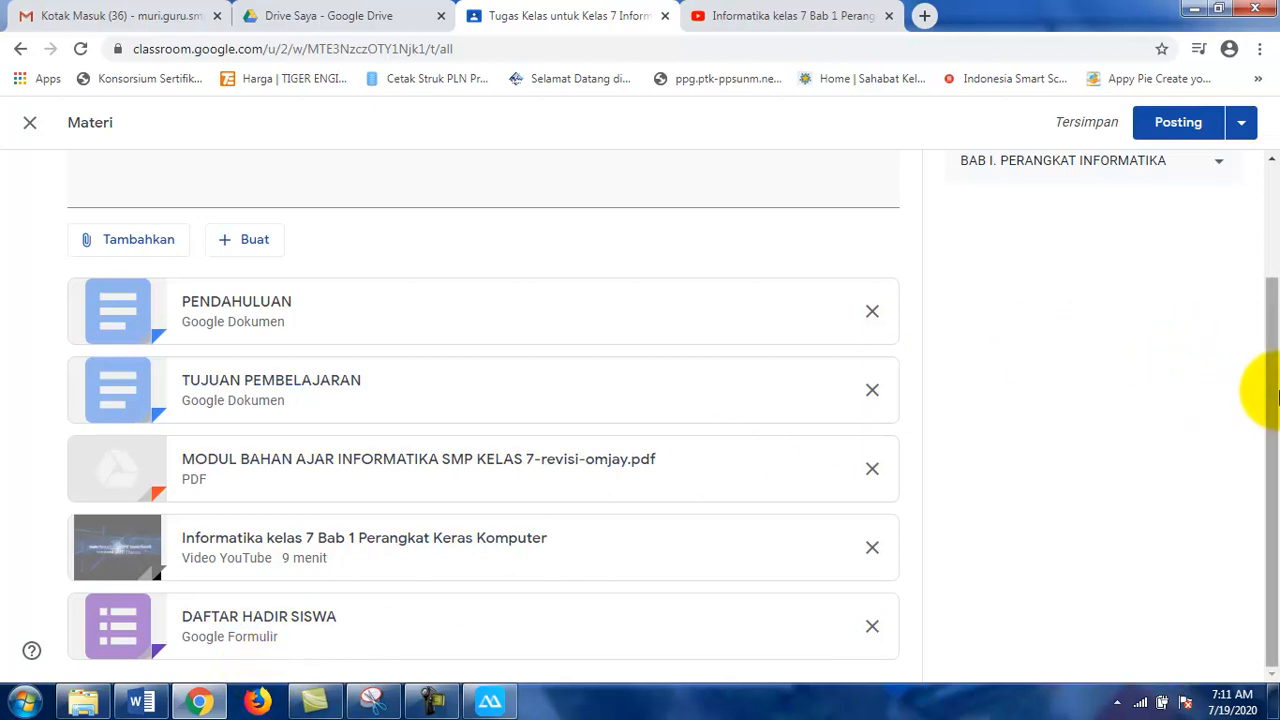
# Create a new form from the Pertemuan Ke 1 material and title it Latihan Soal
pyautogui.moveTo(1277, 402); pyautogui.dragTo(1279, 446)
pyautogui.scroll(2, 670, 395)
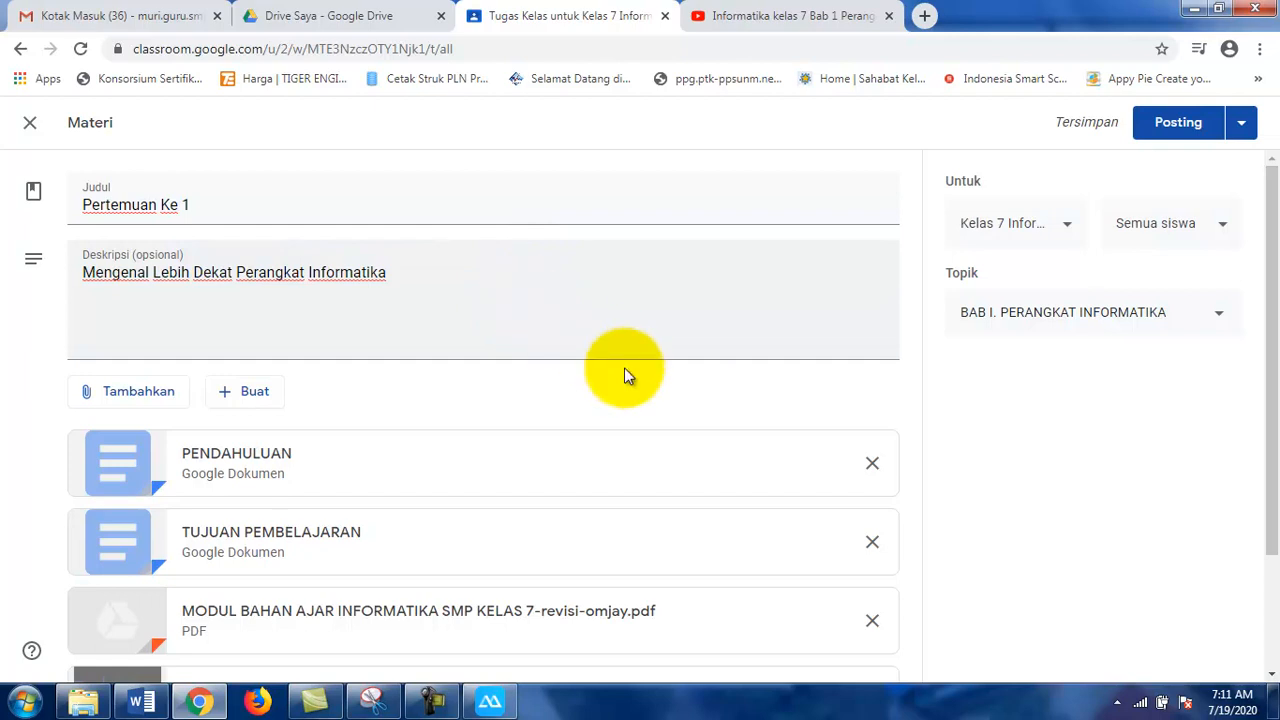
pyautogui.scroll(-2, 624, 370)
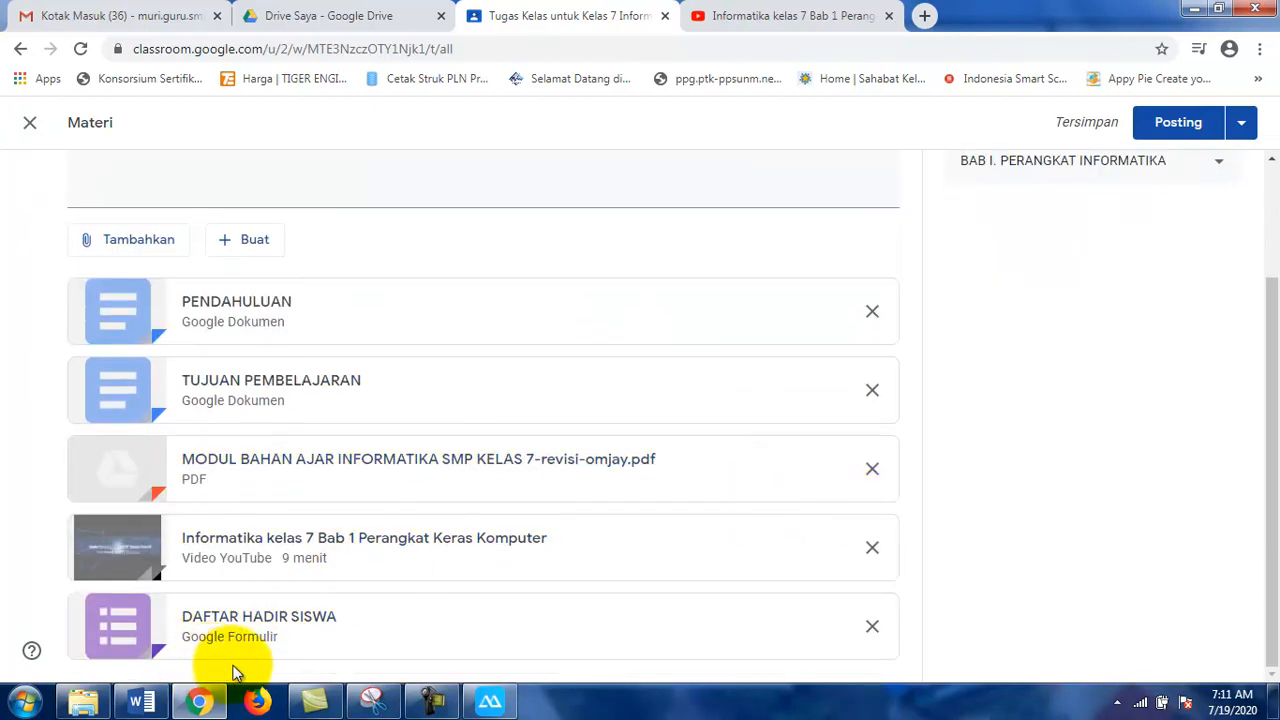
pyautogui.scroll(3, 486, 463)
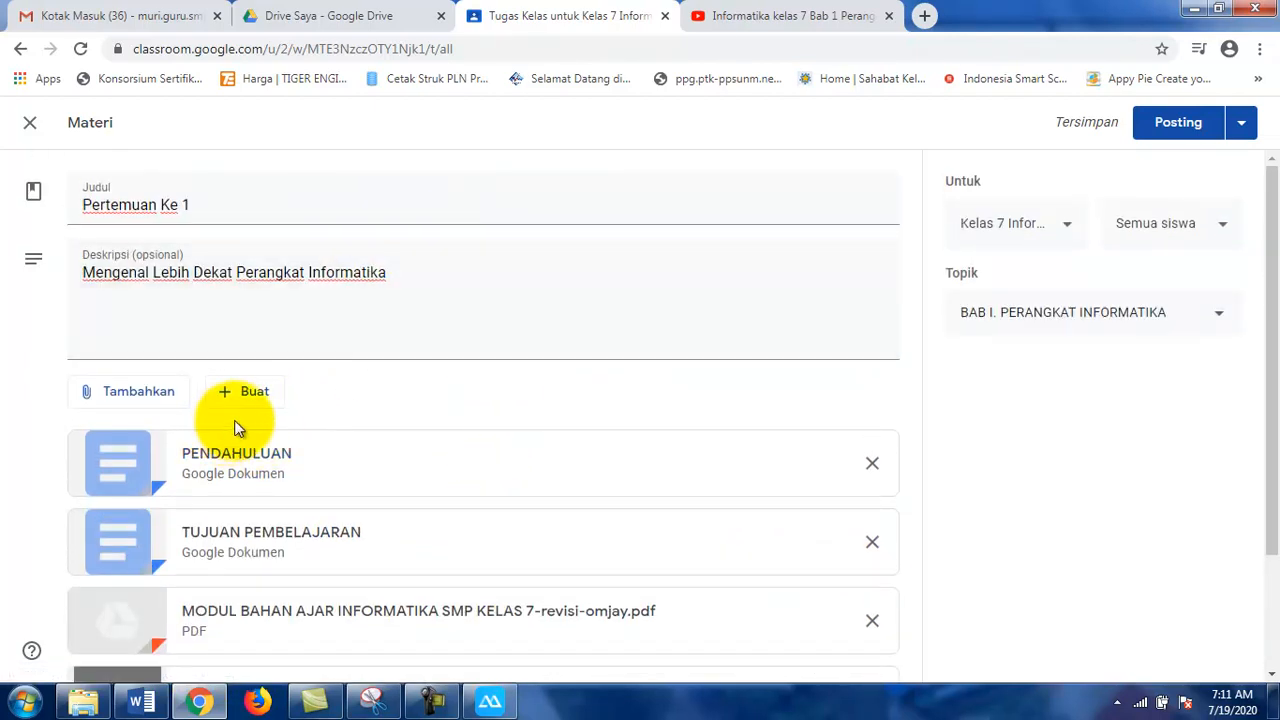
pyautogui.click(250, 393)
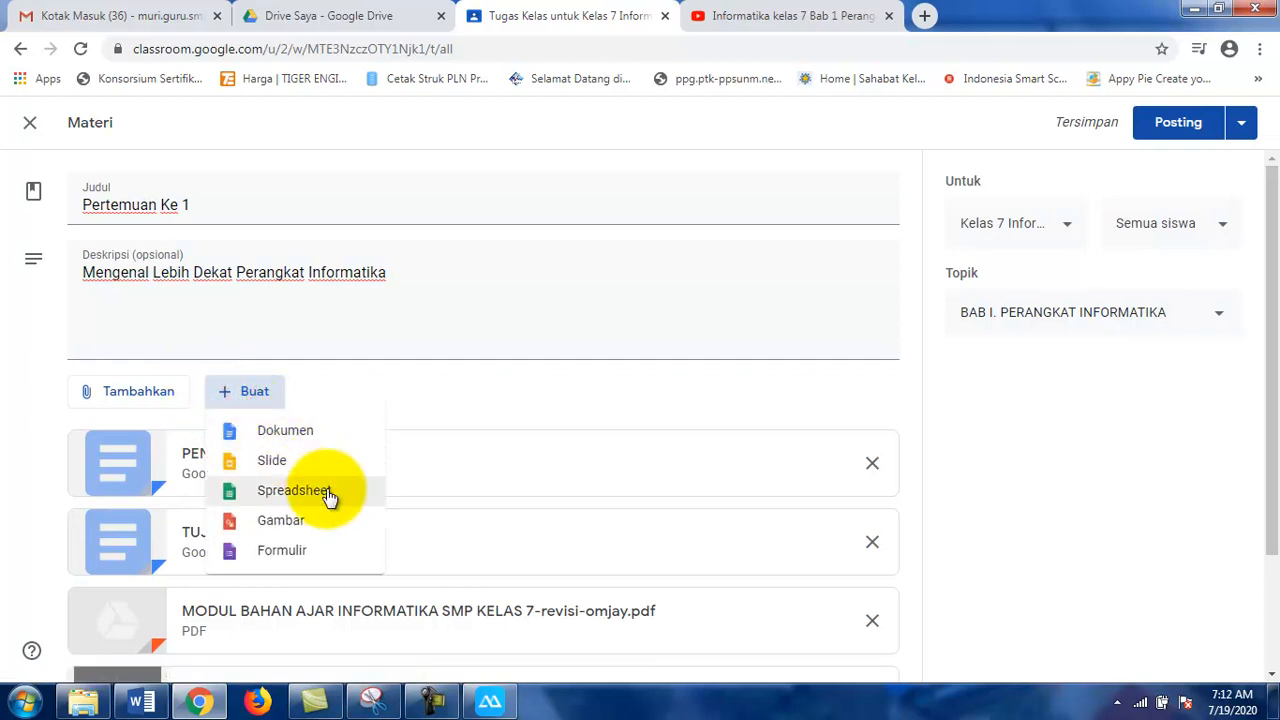
pyautogui.click(305, 552)
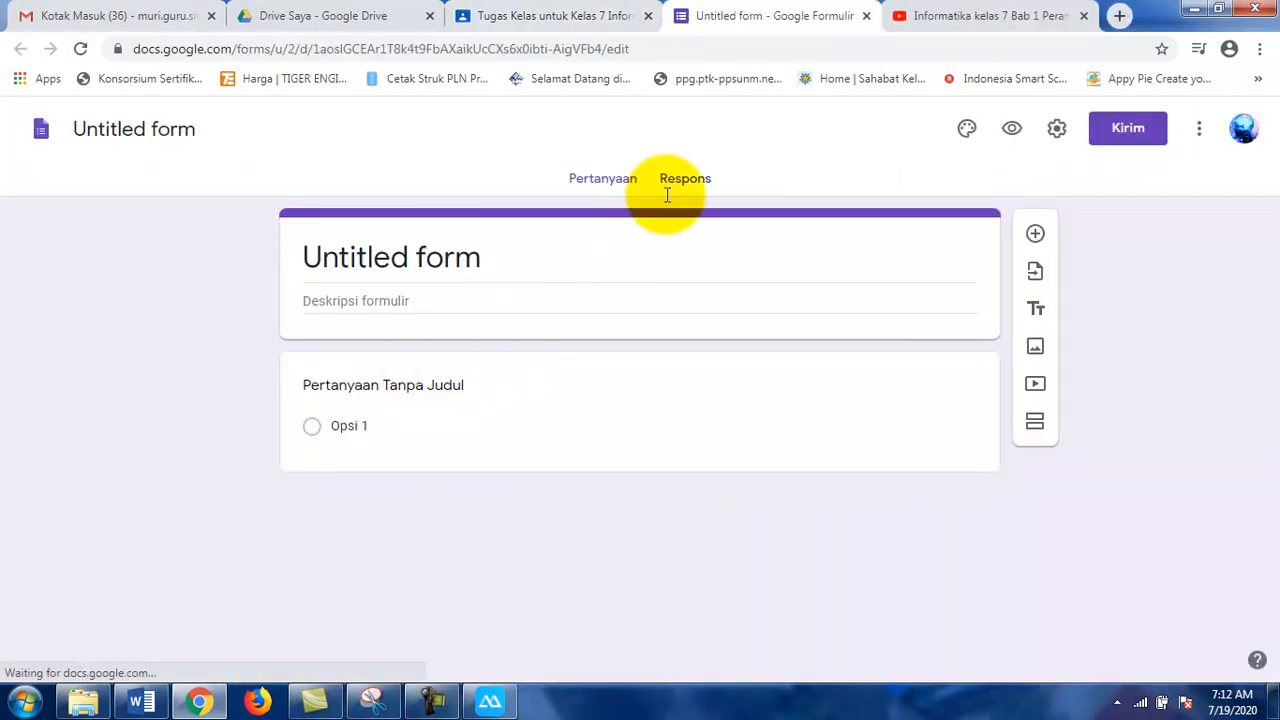
pyautogui.click(484, 271)
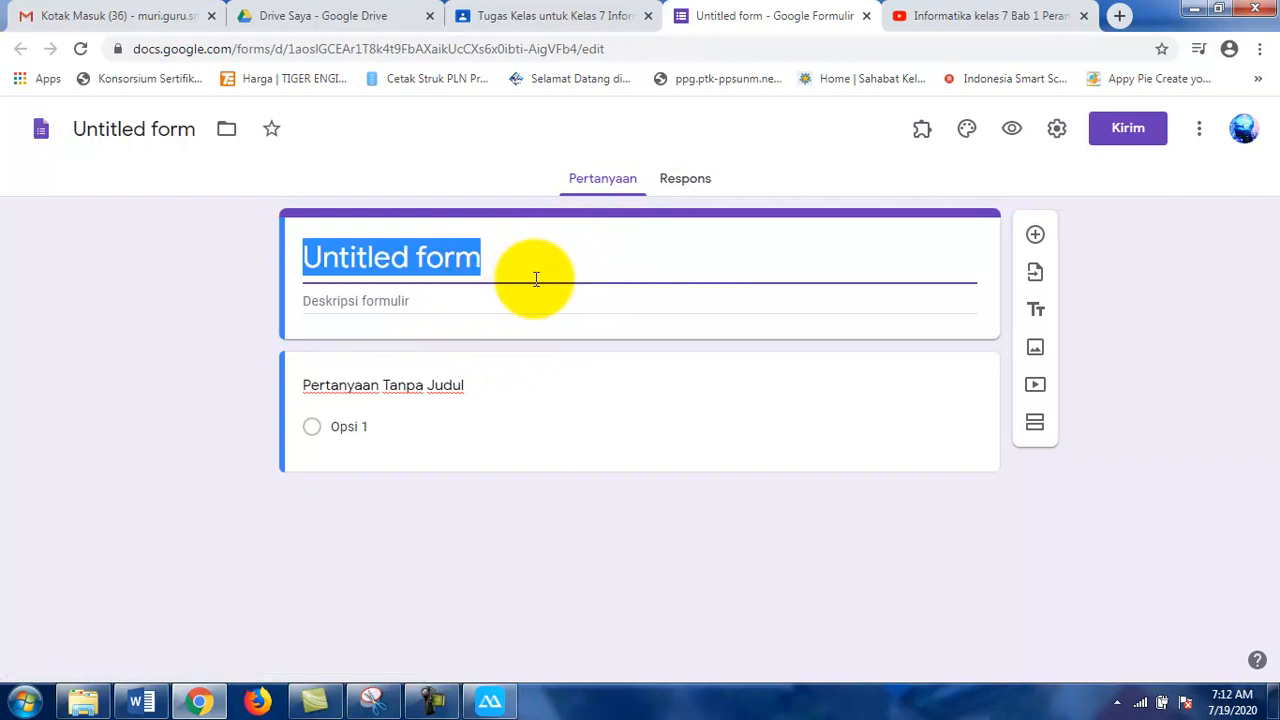
pyautogui.write('Latihan ')
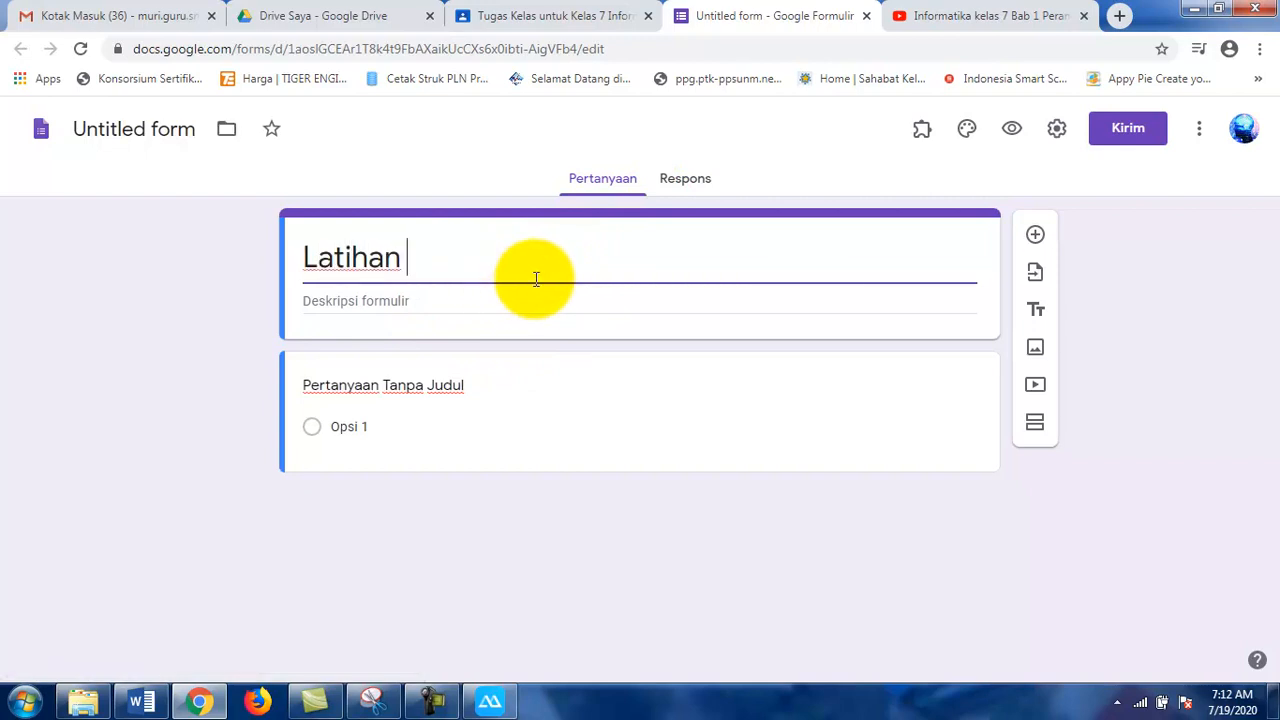
pyautogui.write('Soal')
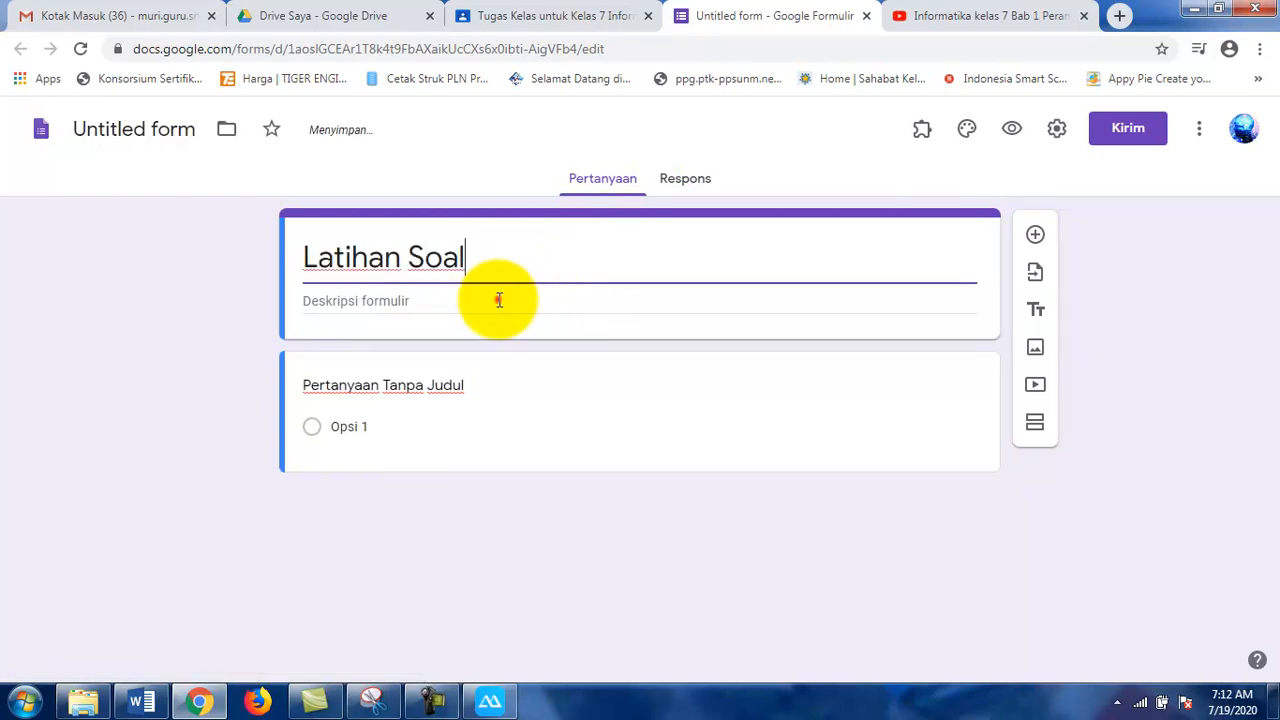
pyautogui.click(498, 300)
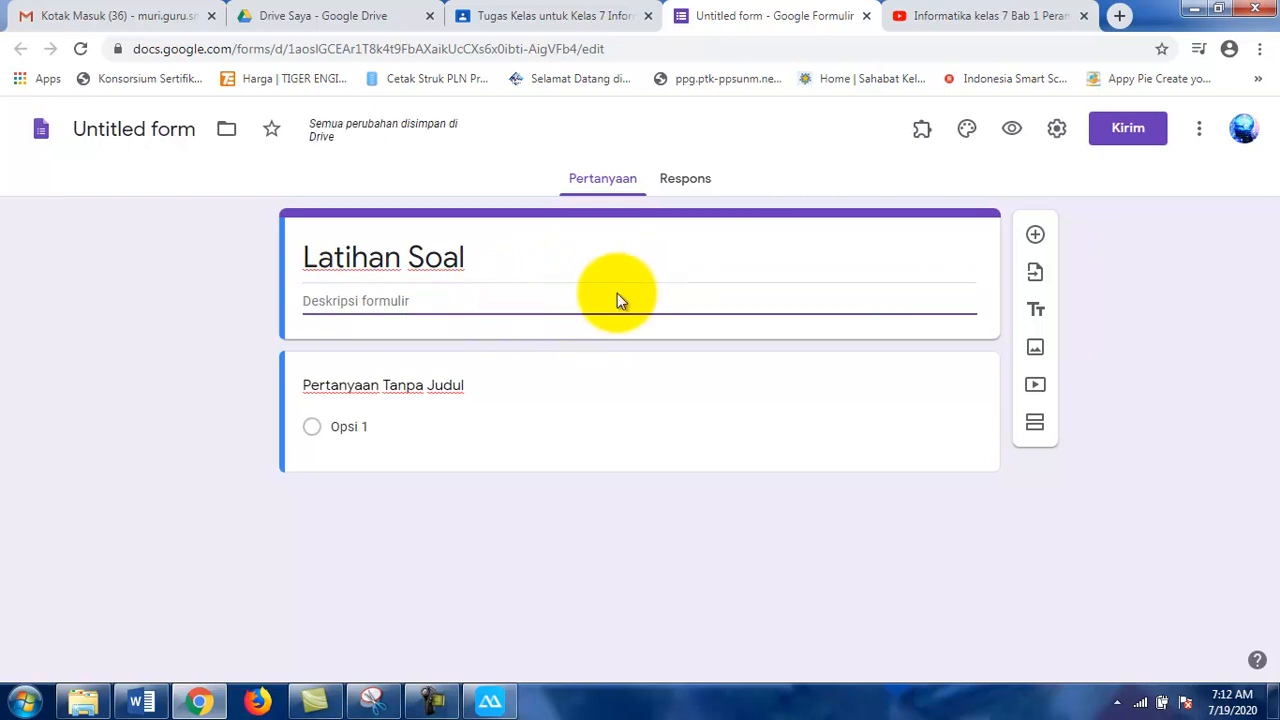
# Write the multiple-choice question "Apa kepanjangan RAM...." with Random Access Memori as its first option
pyautogui.click(408, 384)
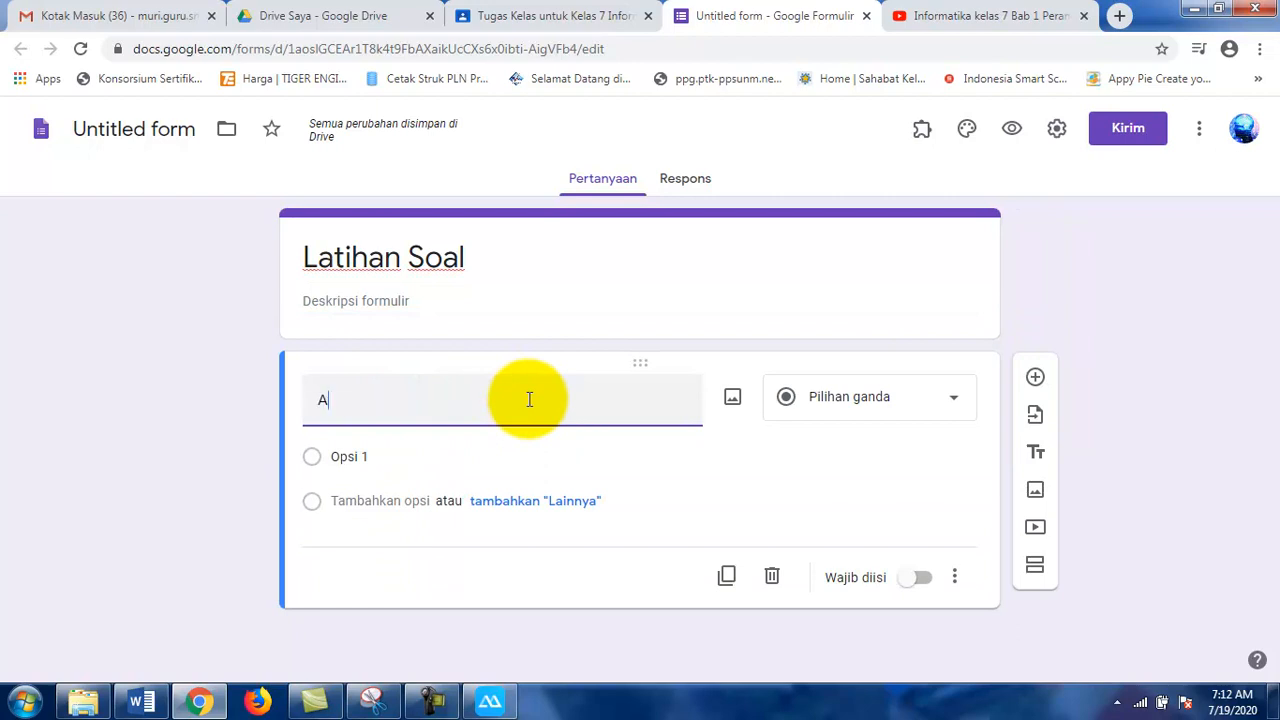
pyautogui.write('Apa ke')
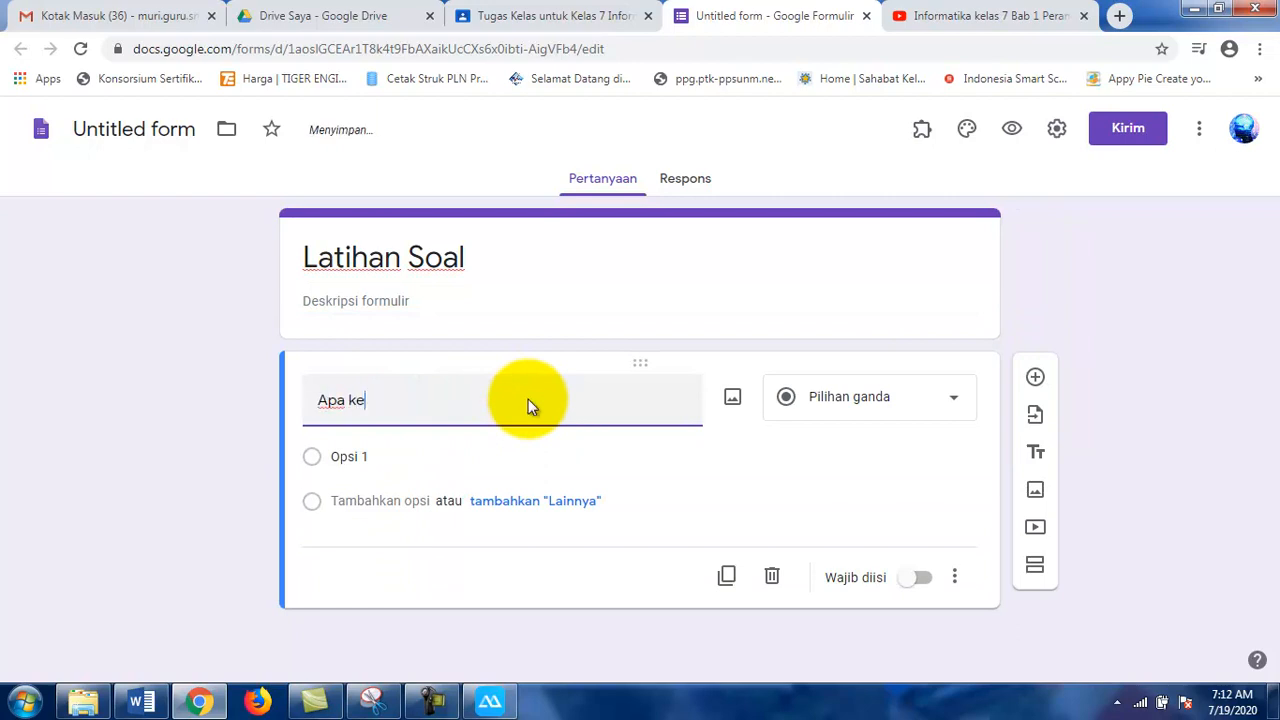
pyautogui.write('panjangan RAM....')
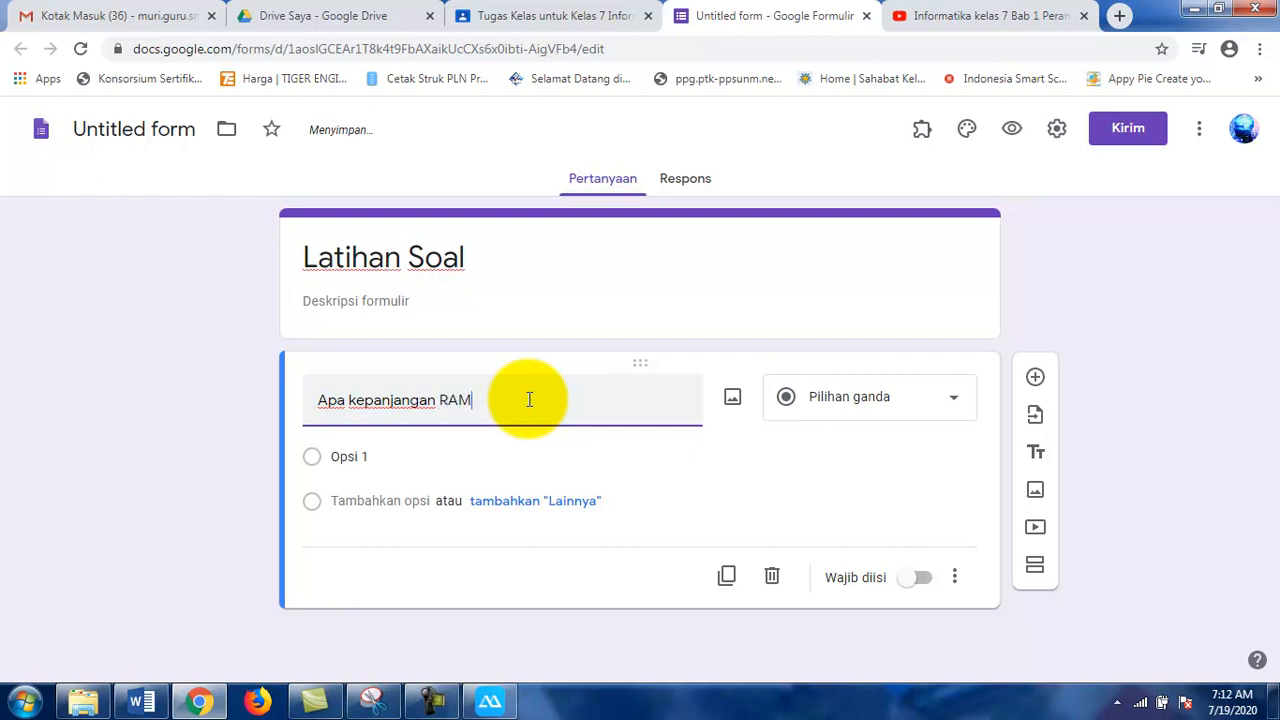
pyautogui.click(345, 456)
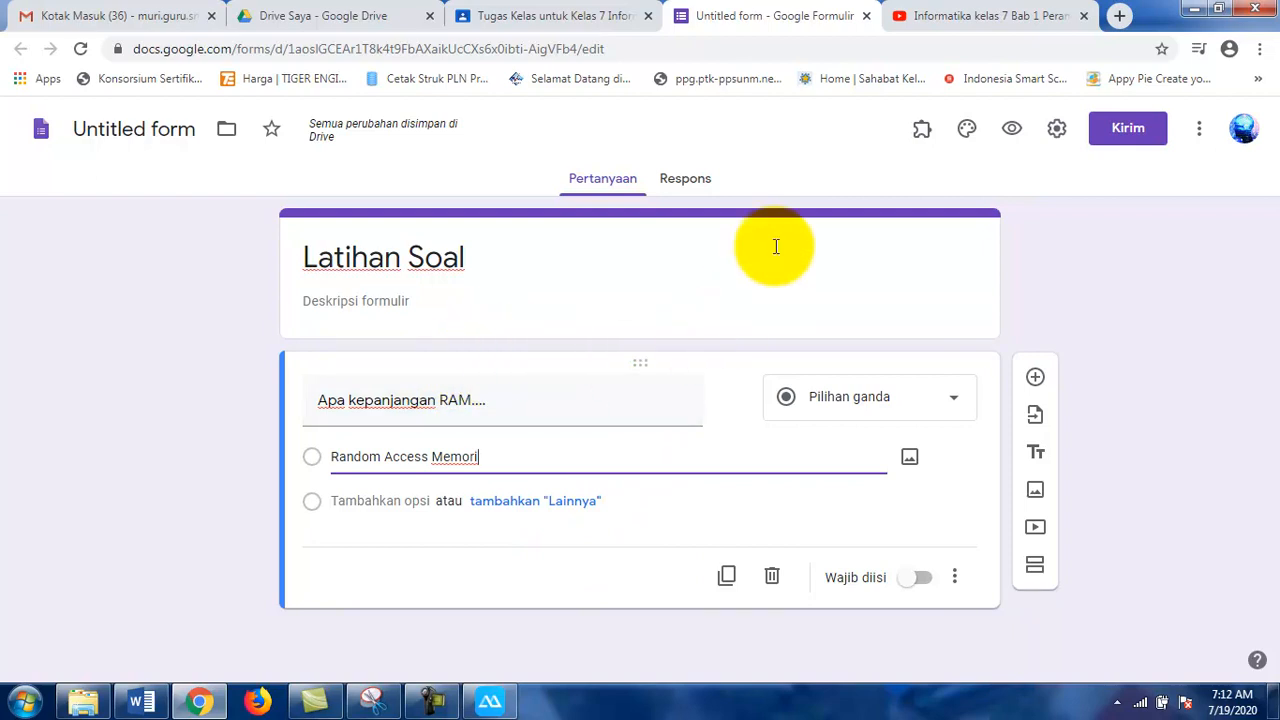
# Rename the exercise form's file as Latihan Soal, copying its title, and close the form
pyautogui.moveTo(486, 262); pyautogui.dragTo(236, 259)
pyautogui.hotkey('ctrl', 'c')
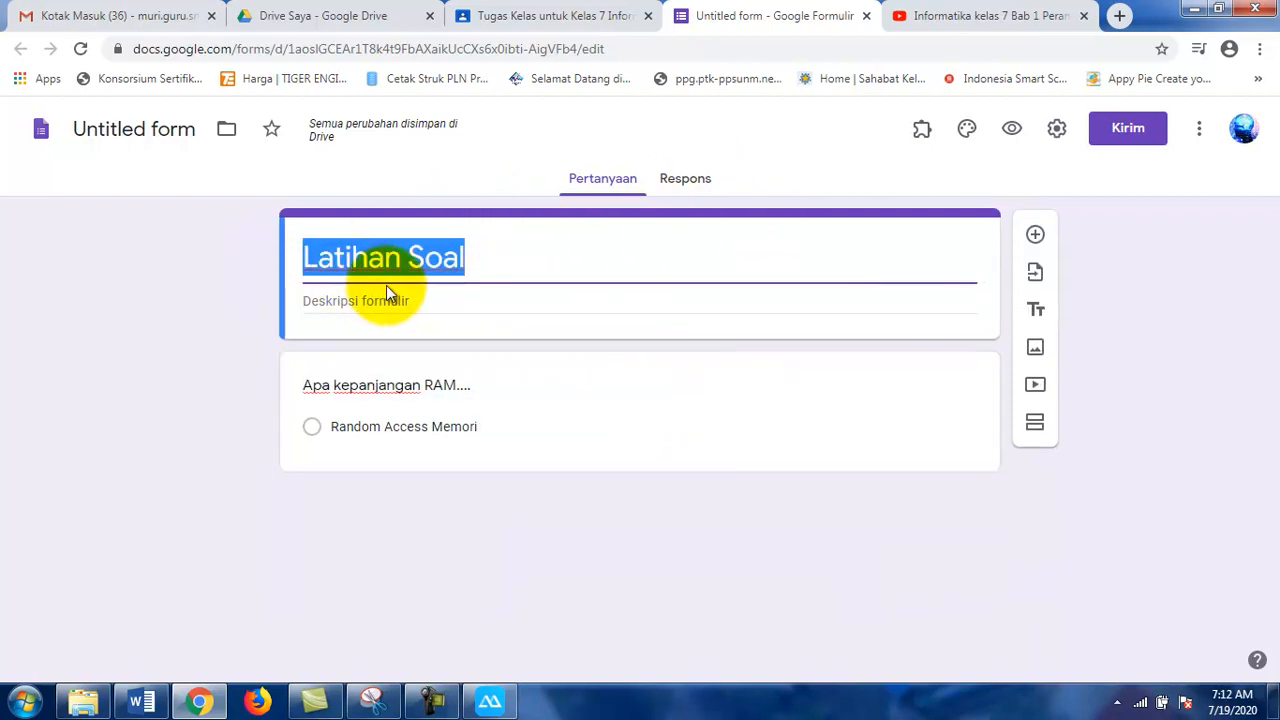
pyautogui.click(172, 130)
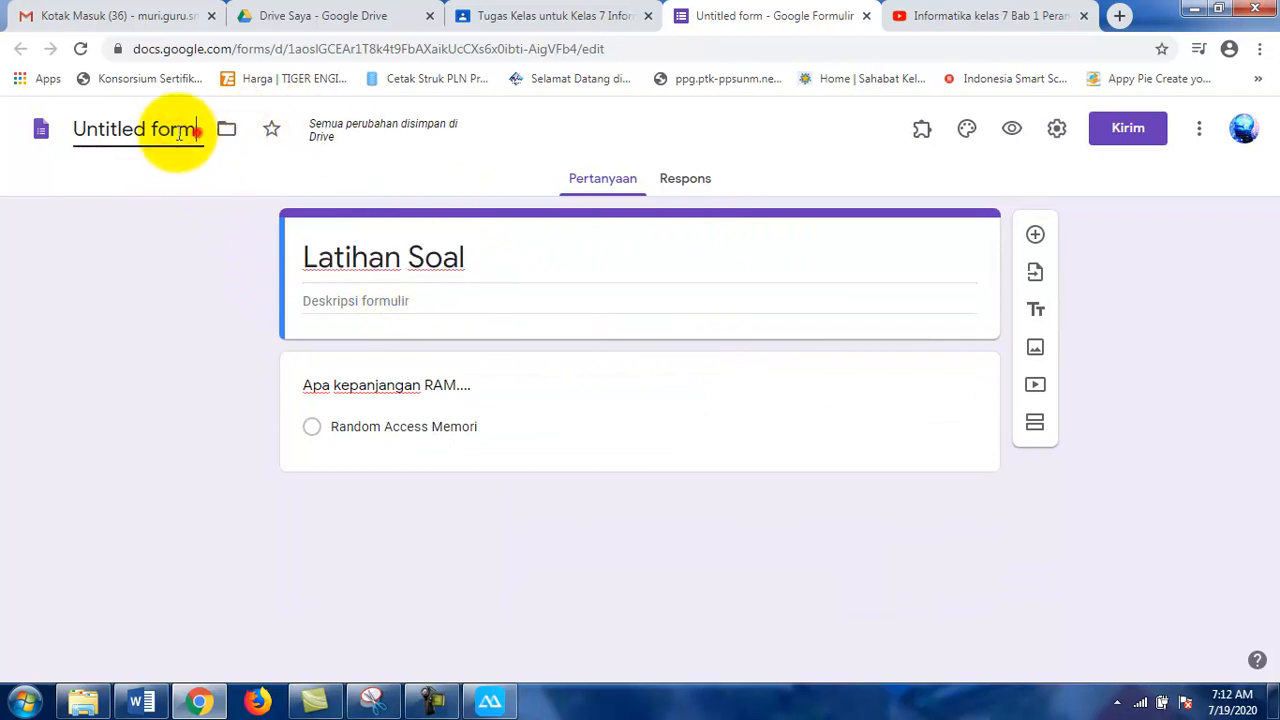
pyautogui.moveTo(180, 133); pyautogui.dragTo(49, 191)
pyautogui.hotkey('ctrl', 'v')
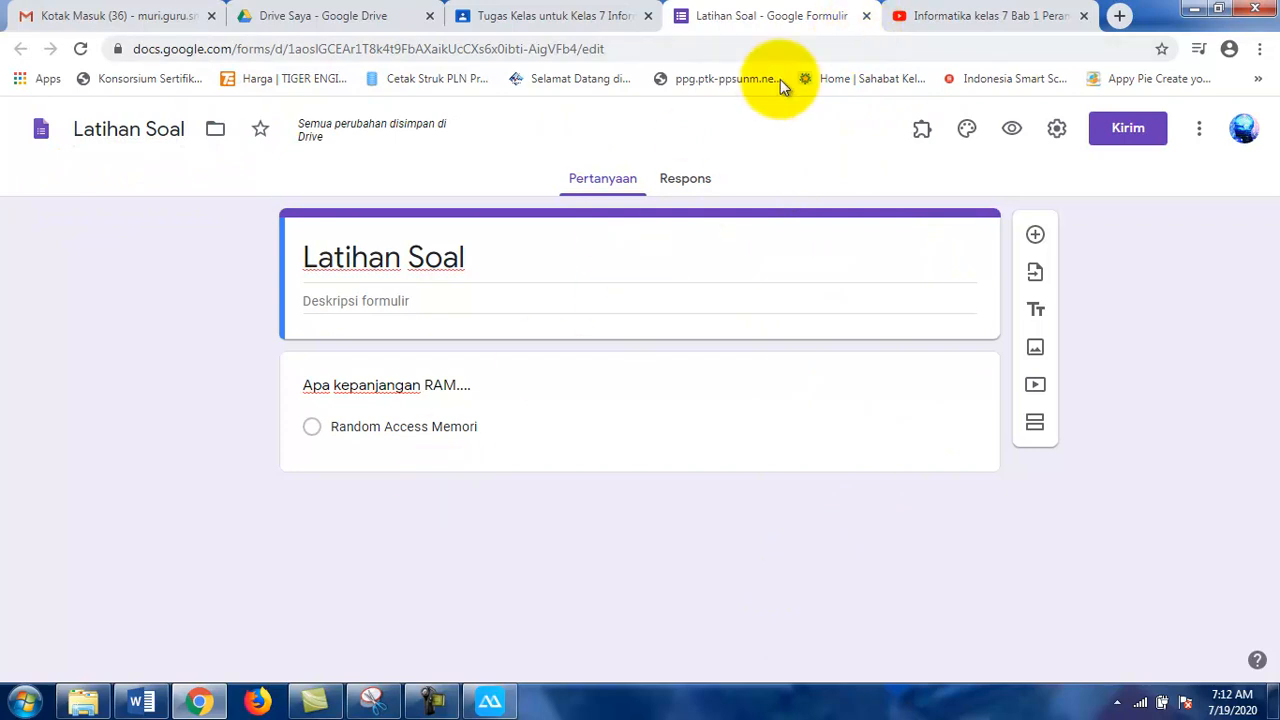
pyautogui.click(866, 16)
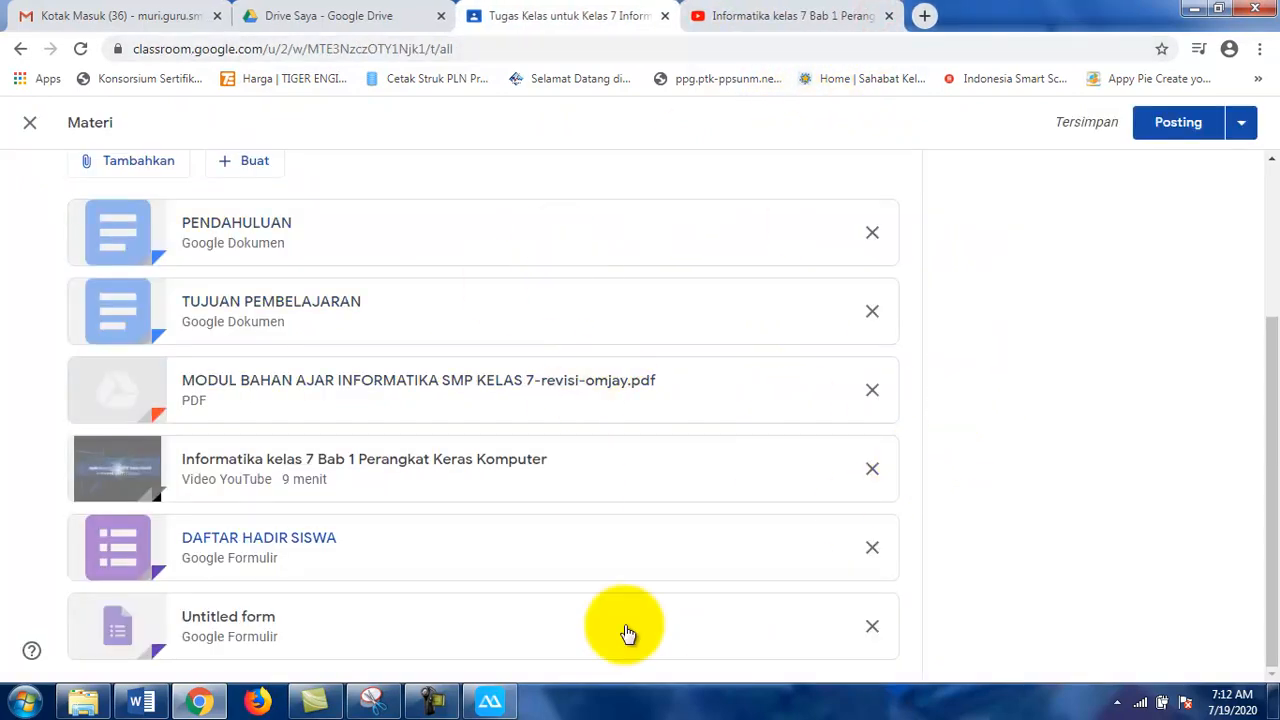
# Replace the Pertemuan Ke 1 material's Untitled form attachment with the Latihan Soal form from Google Drive and review the attachment list
pyautogui.click(870, 627)
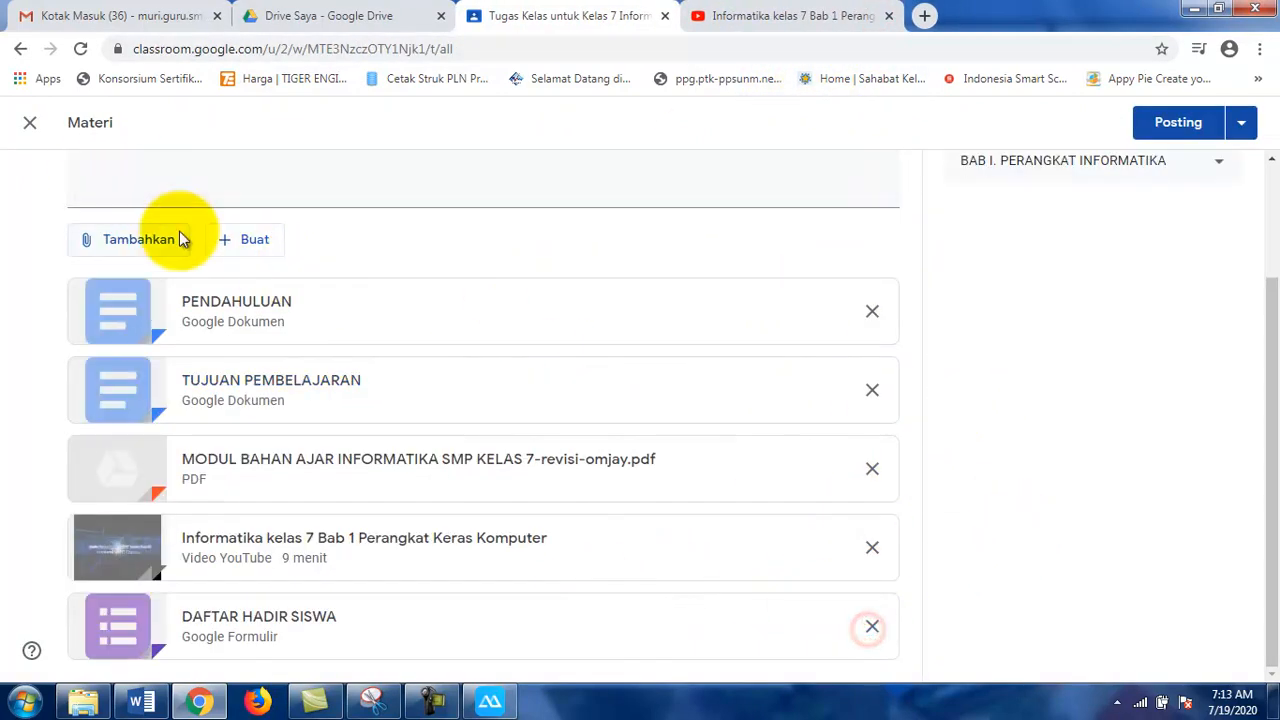
pyautogui.click(160, 245)
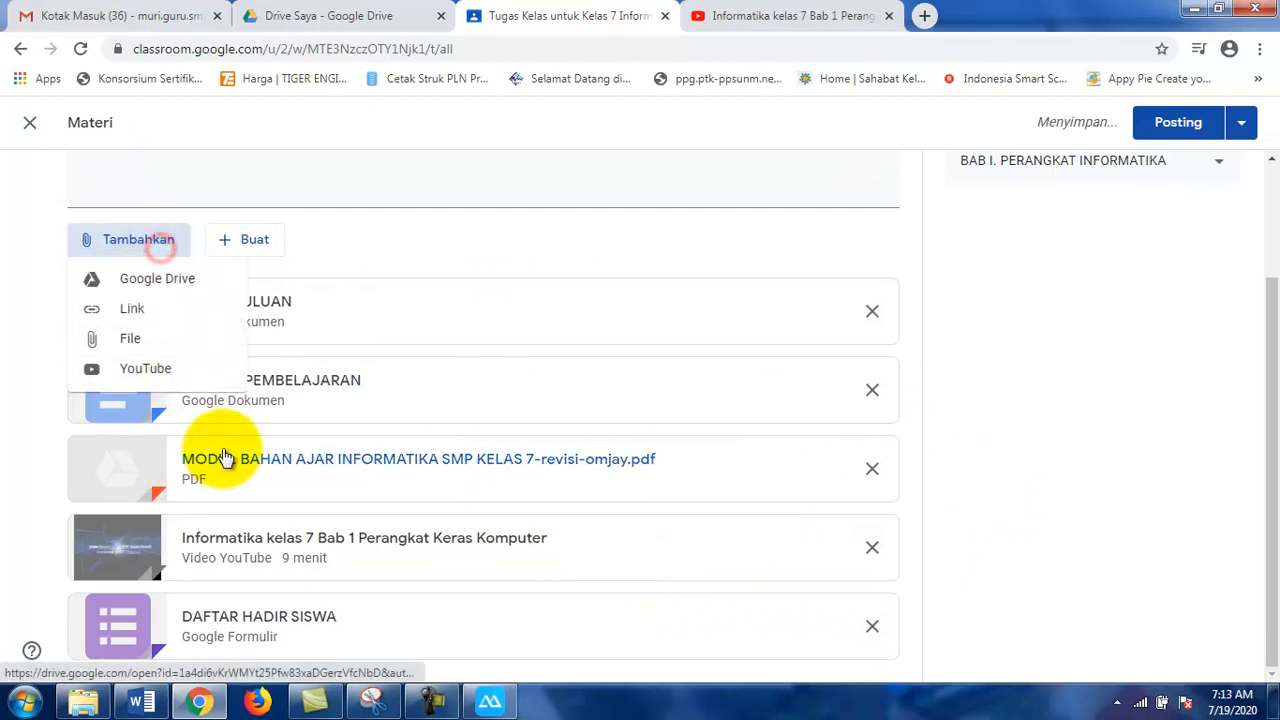
pyautogui.click(212, 278)
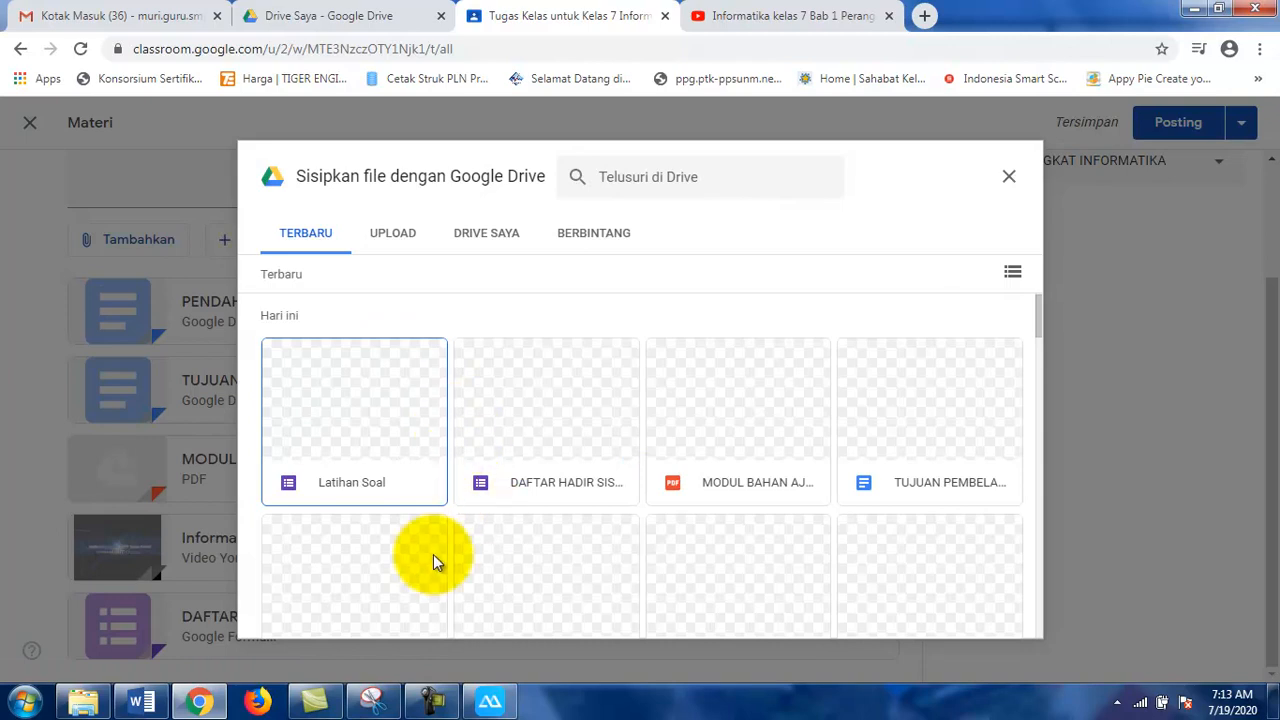
pyautogui.doubleClick(309, 471)
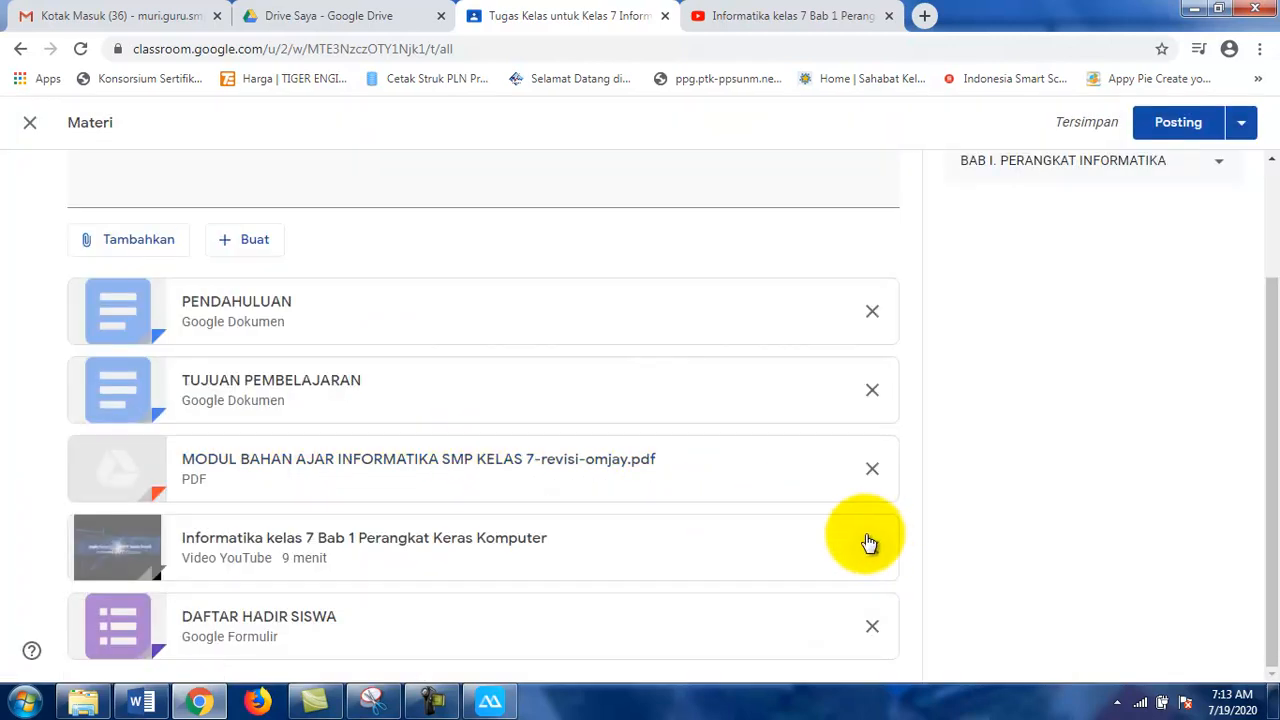
pyautogui.scroll(2, 1018, 468)
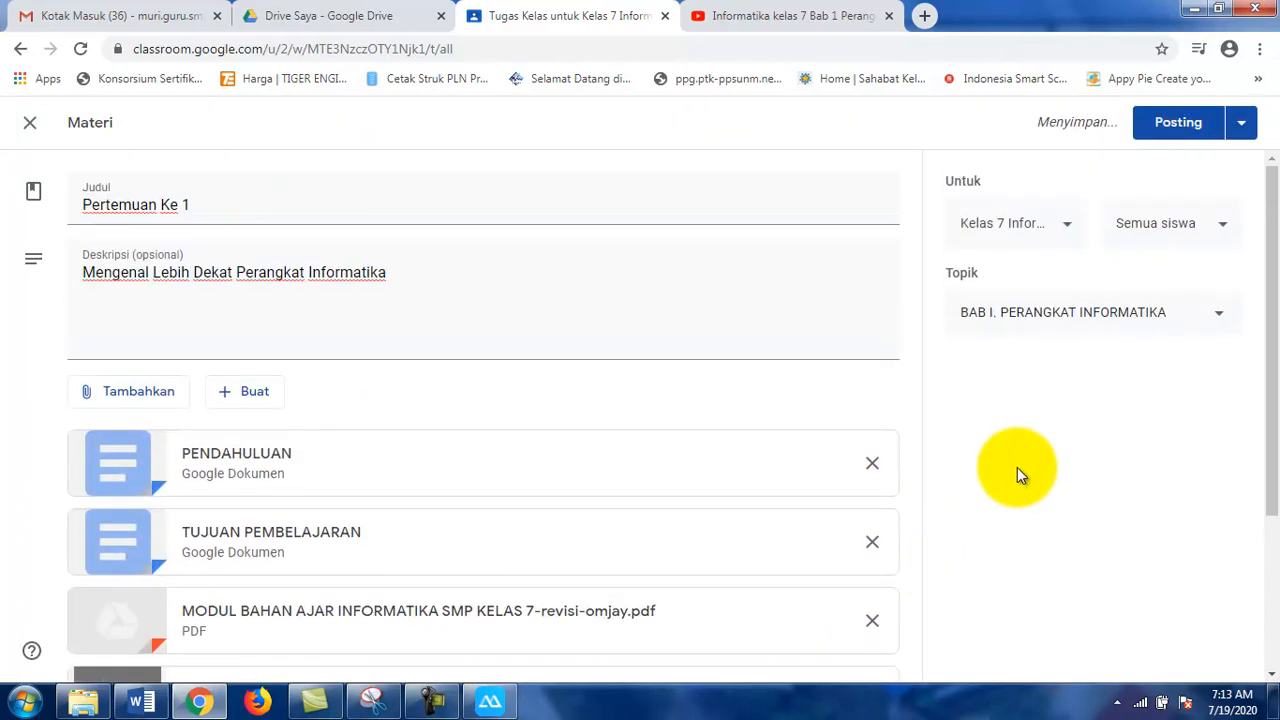
pyautogui.scroll(-3, 529, 337)
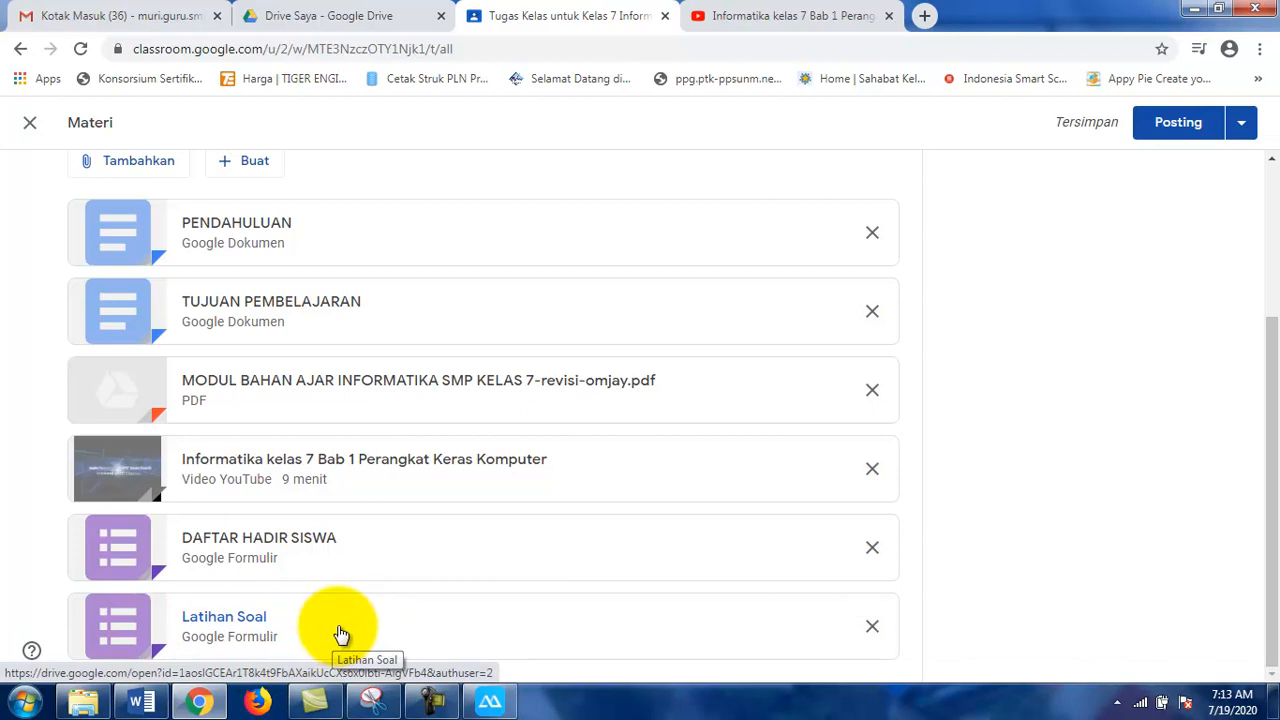
pyautogui.scroll(3, 340, 634)
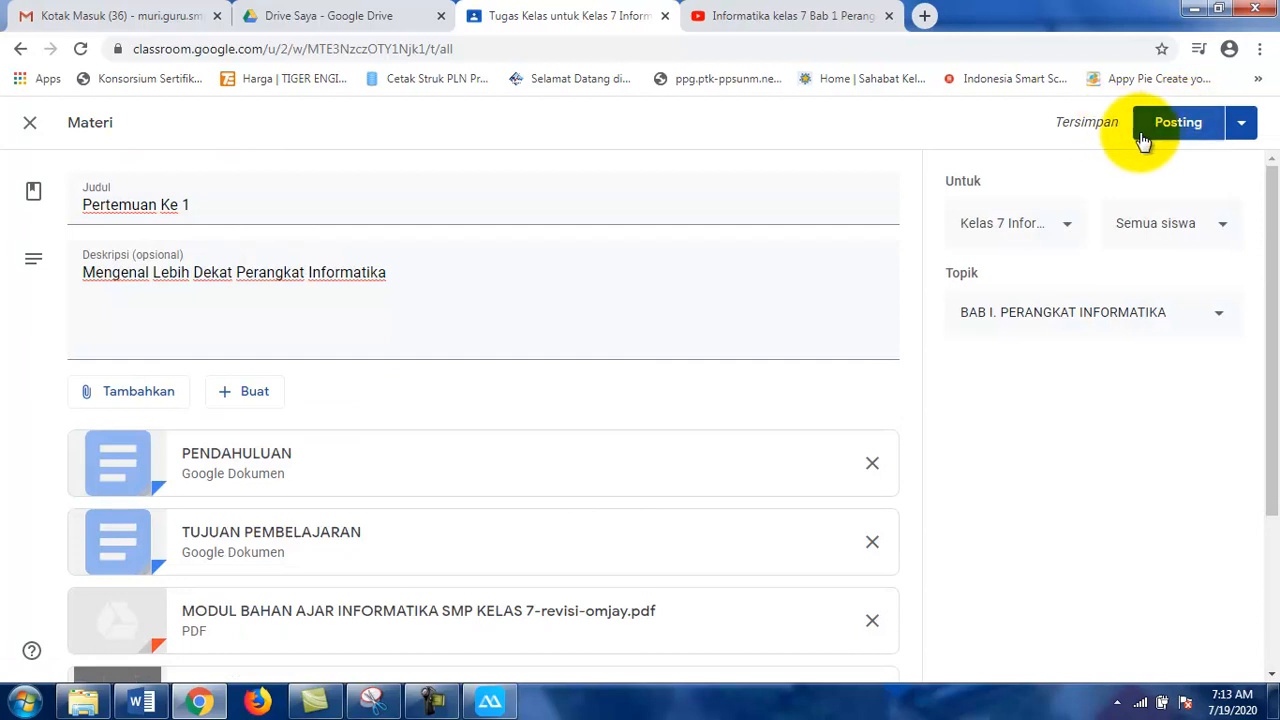
pyautogui.click(1240, 125)
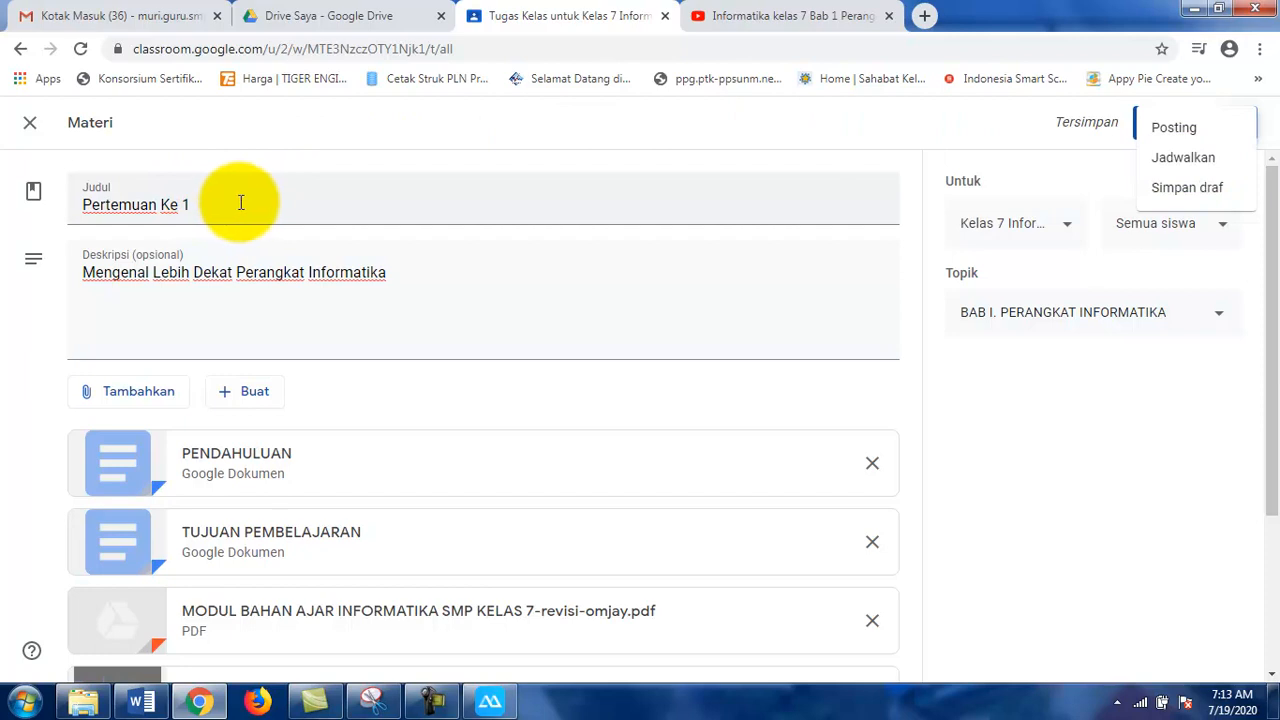
pyautogui.click(1190, 160)
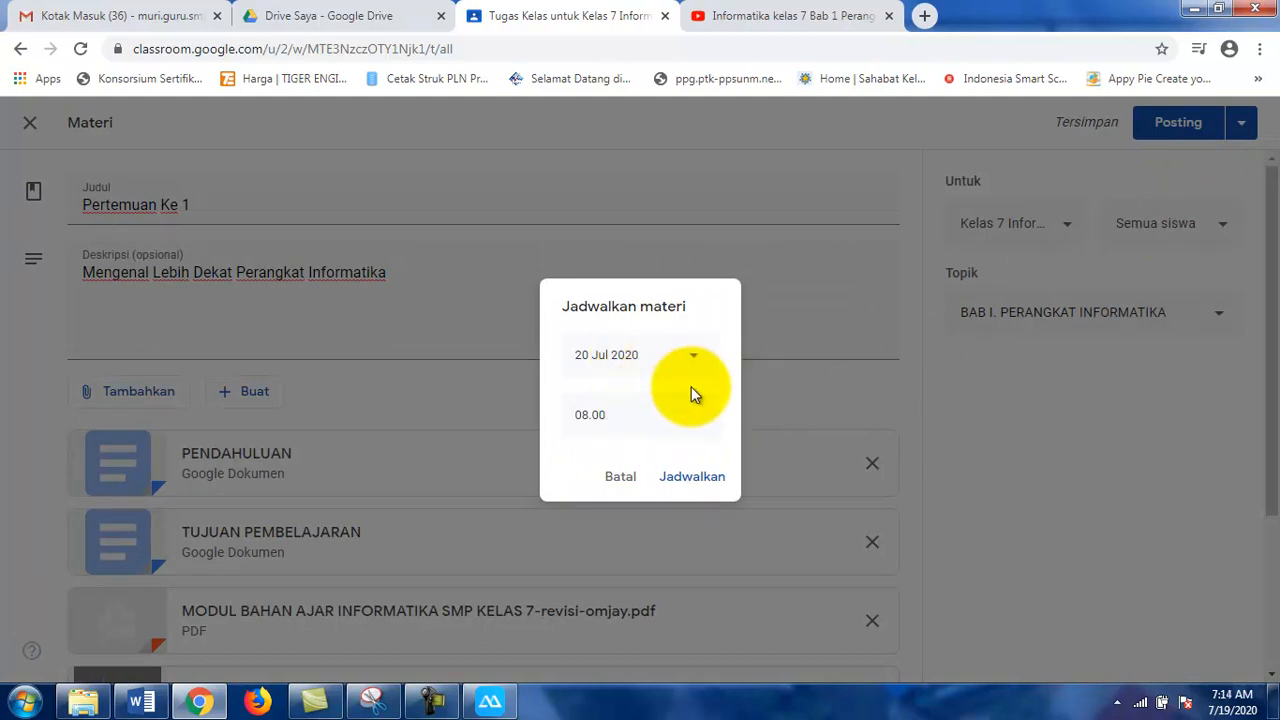
pyautogui.click(621, 478)
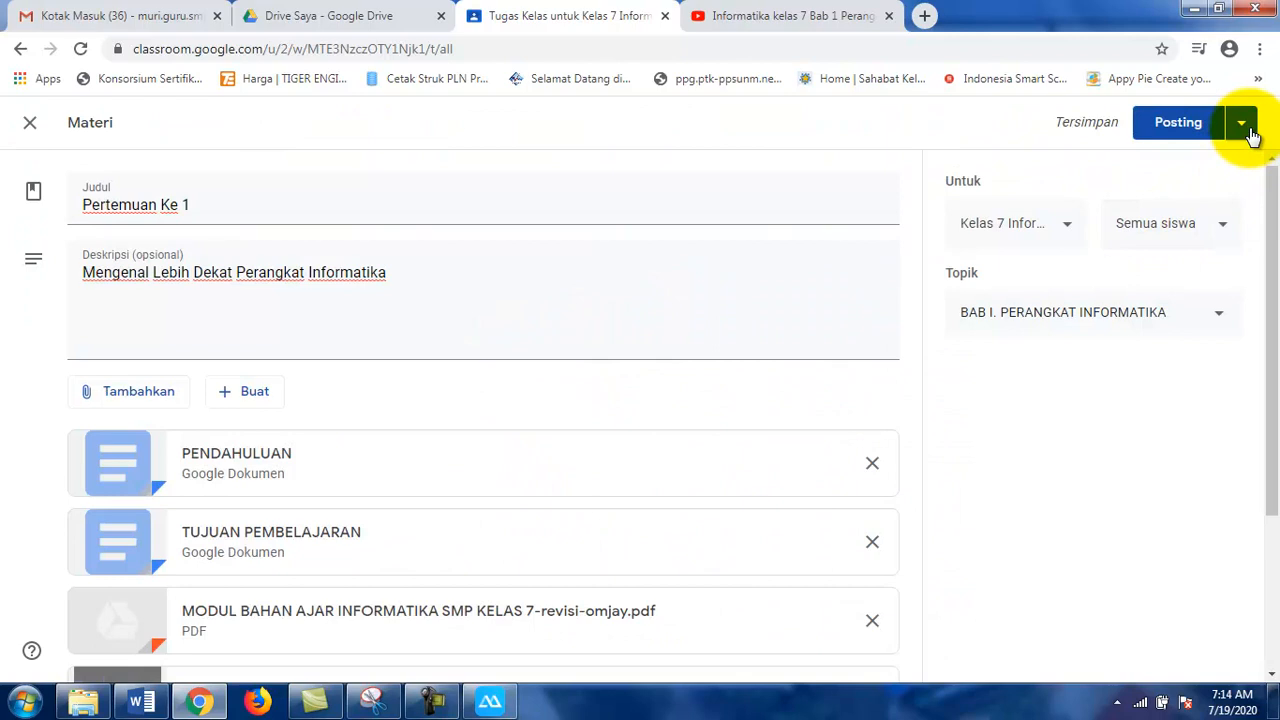
# Save the Pertemuan Ke 1 material as a draft, and reopen that draft to post it to the class
pyautogui.click(1241, 124)
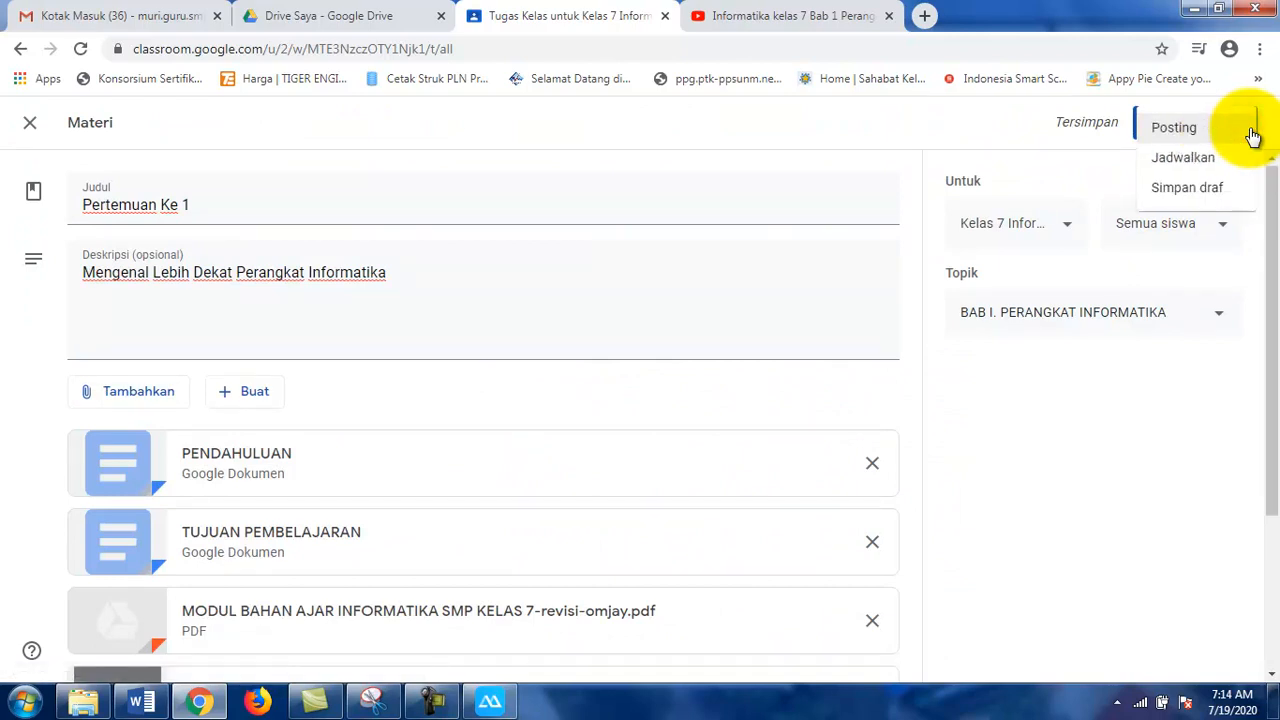
pyautogui.click(1207, 190)
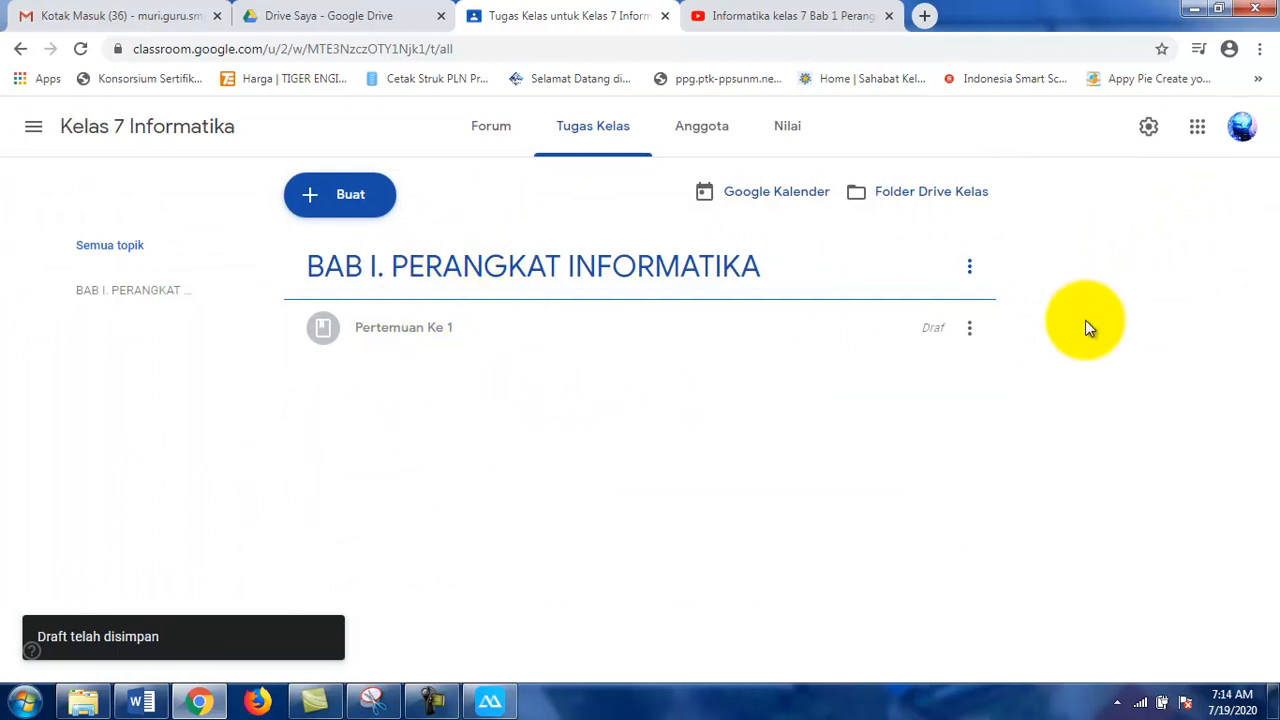
pyautogui.click(971, 330)
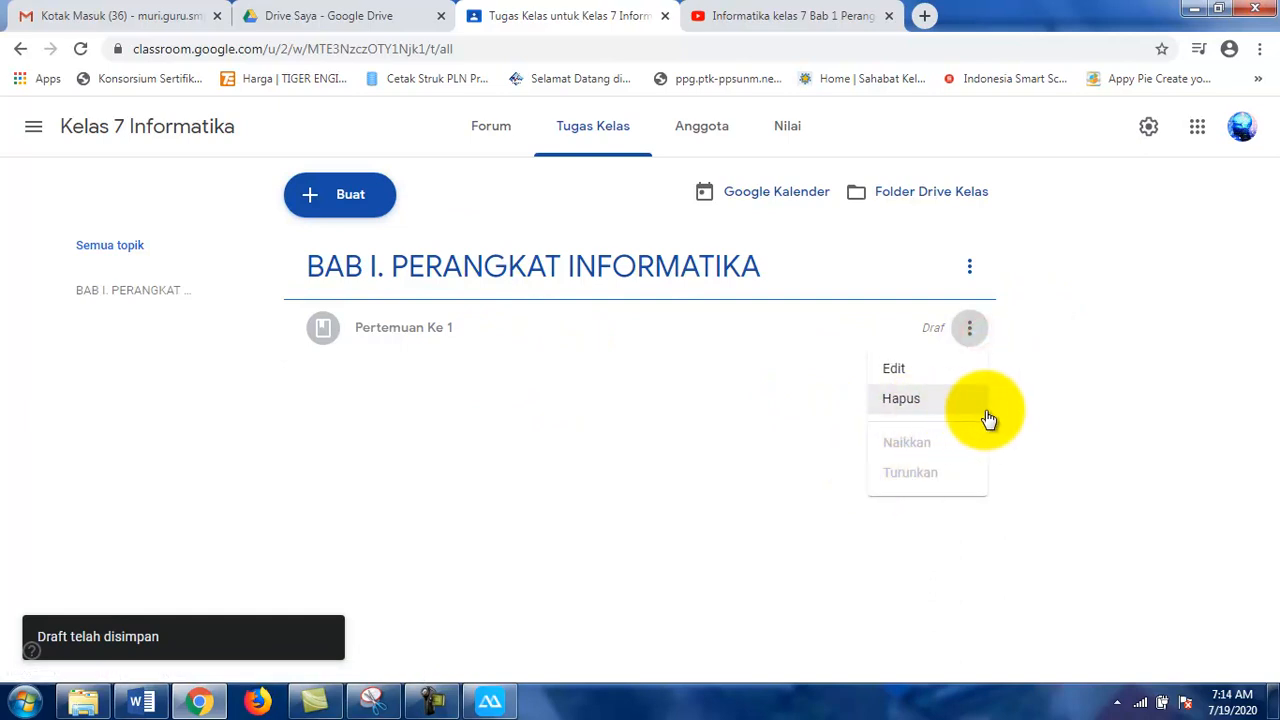
pyautogui.click(921, 370)
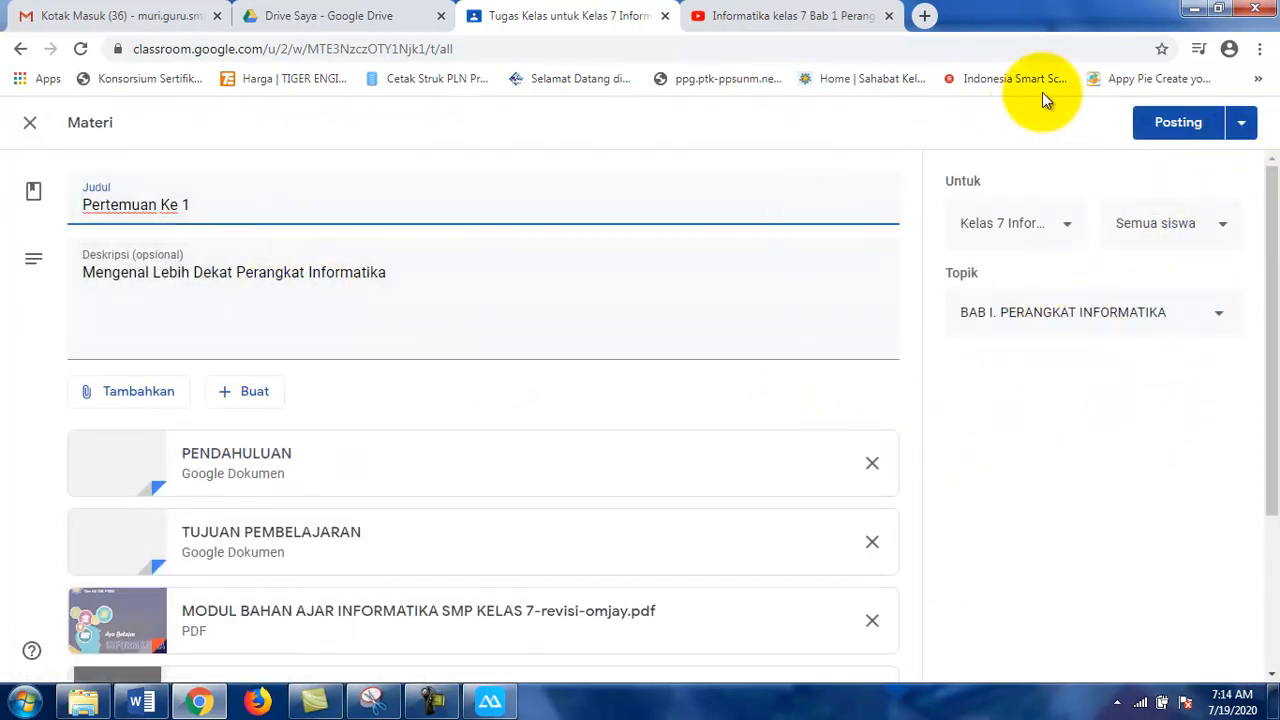
pyautogui.click(1170, 128)
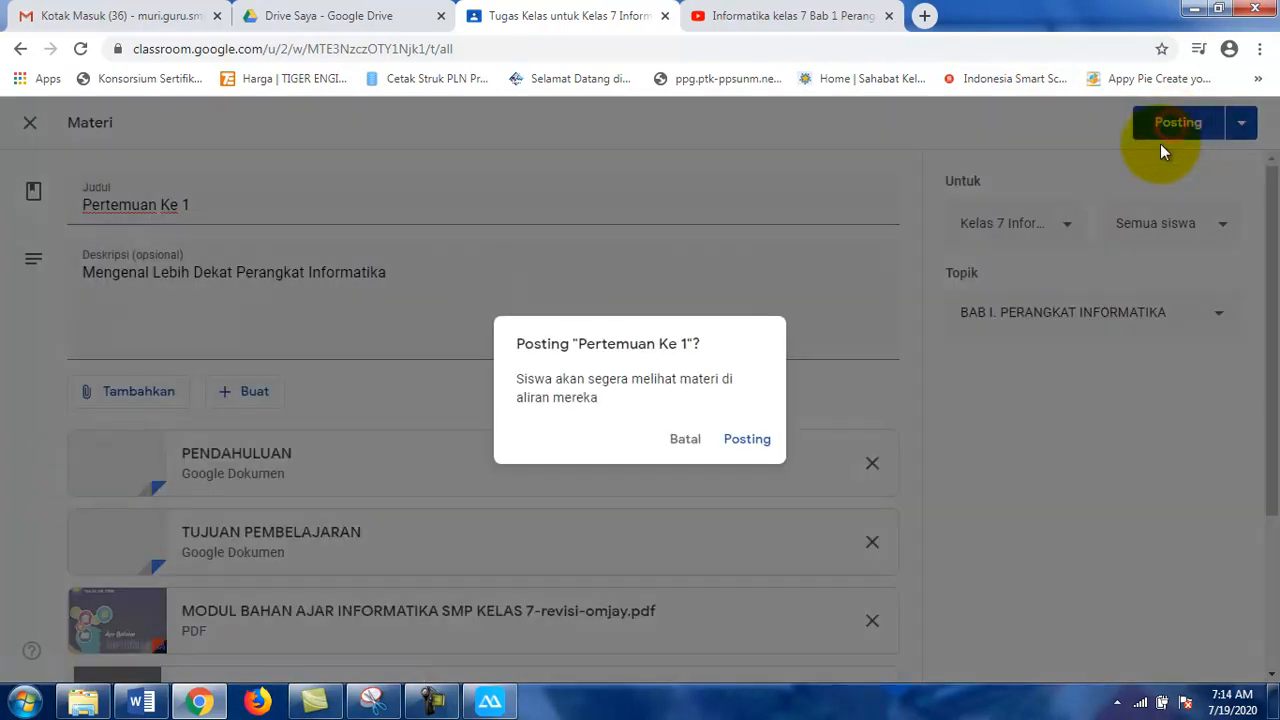
pyautogui.click(748, 440)
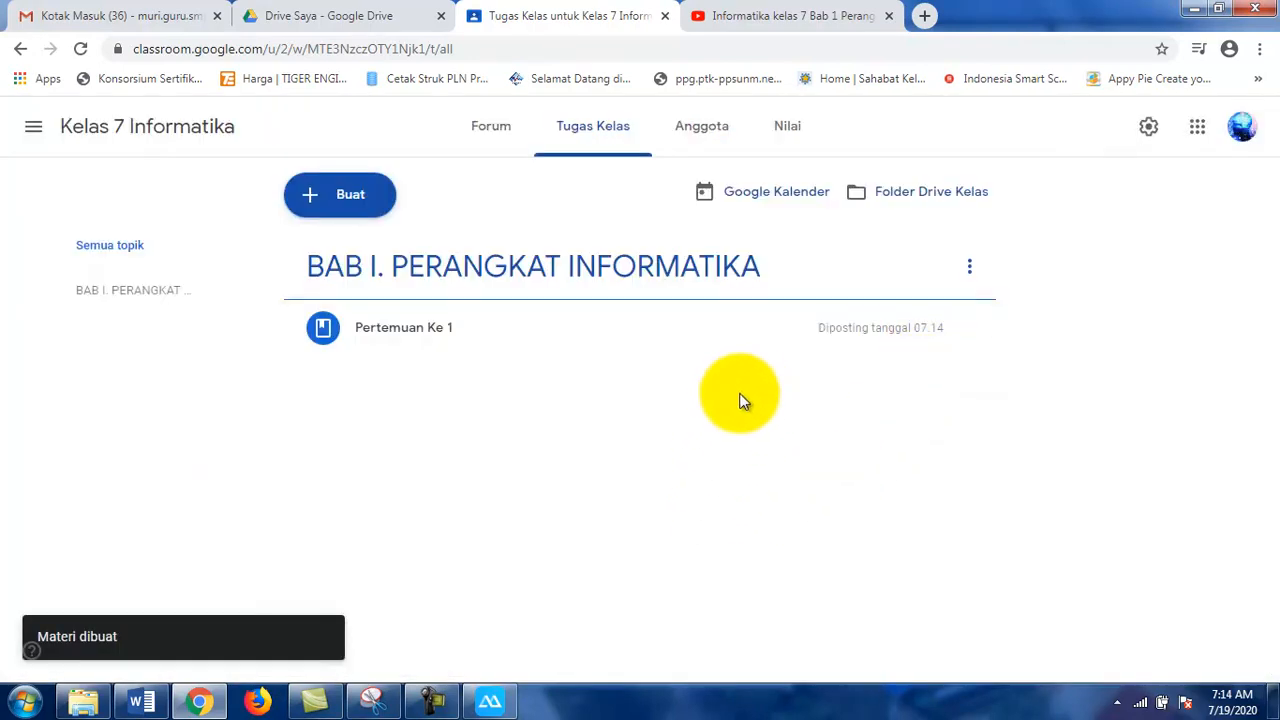
# Switch to the ApowerMirror phone view, enlarge it to full screen and look through the module PDF in the mobile Classroom
pyautogui.click(508, 708)
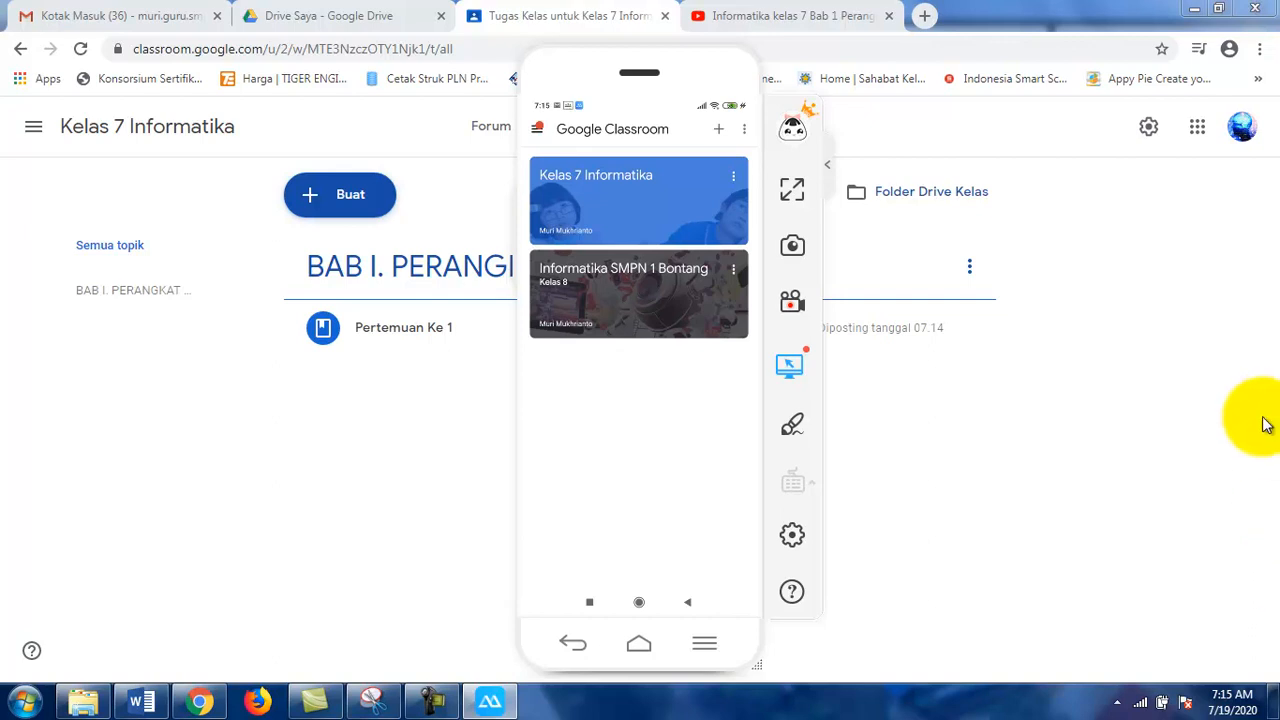
pyautogui.click(792, 189)
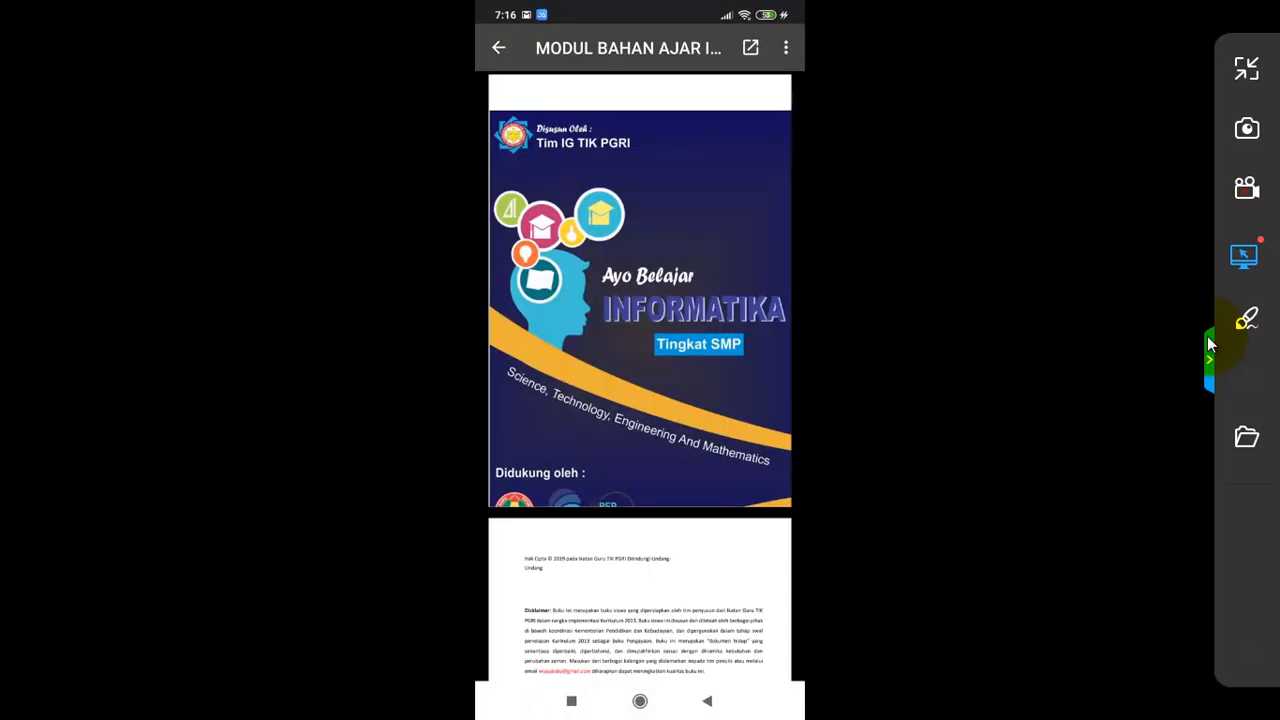
pyautogui.scroll(-7, 640, 376)
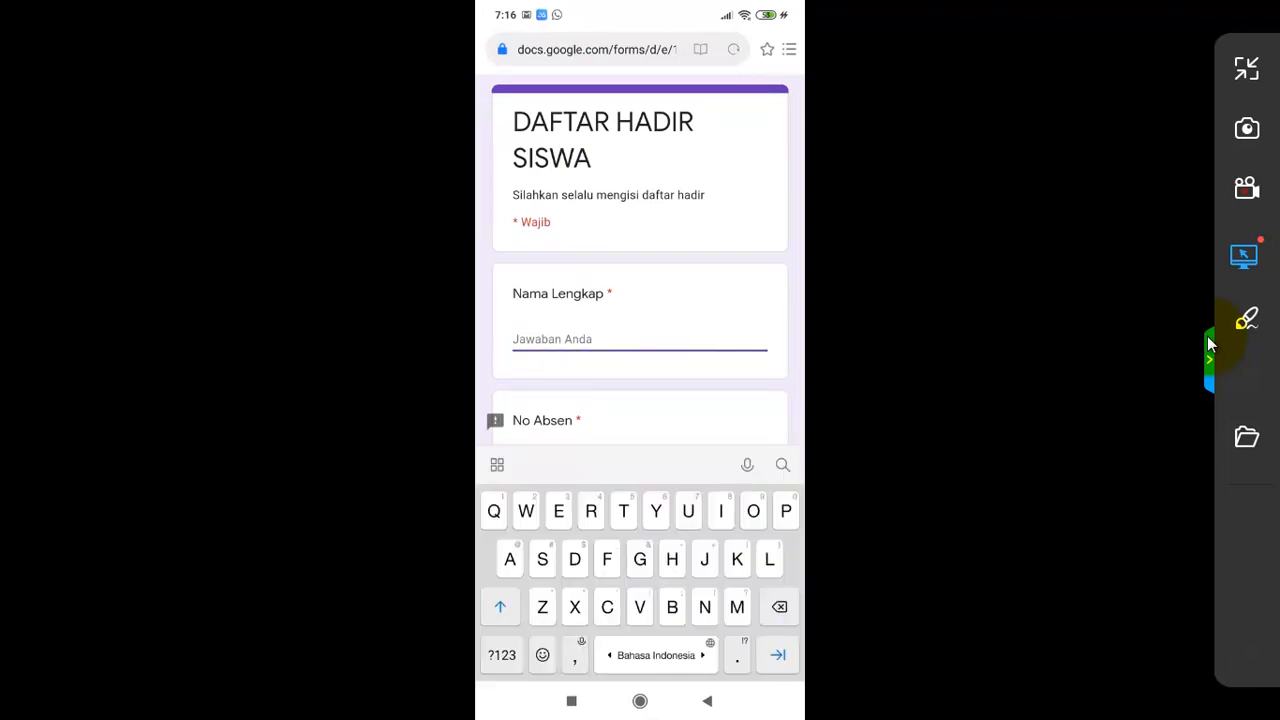
# Fill in the DAFTAR HADIR SISWA form on the phone with the student's name and No Absen 2
pyautogui.write('Junaidi')
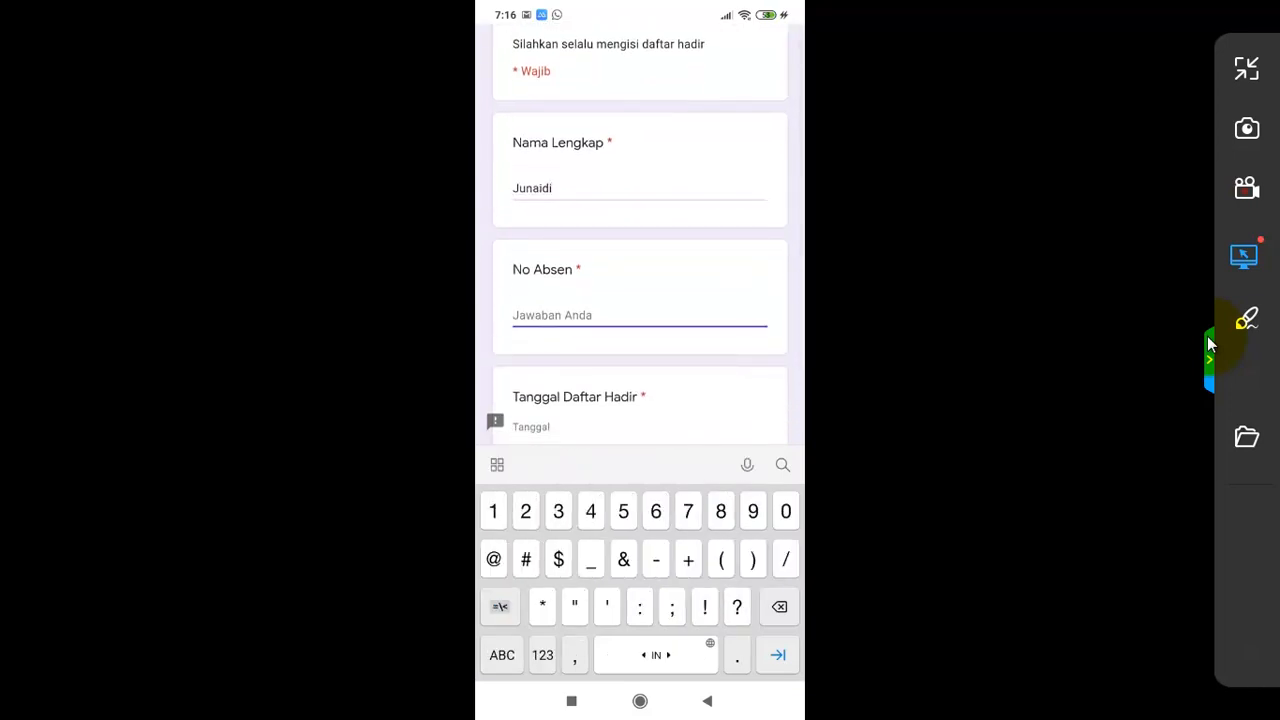
pyautogui.write('2')
pyautogui.scroll(-2, 640, 235)
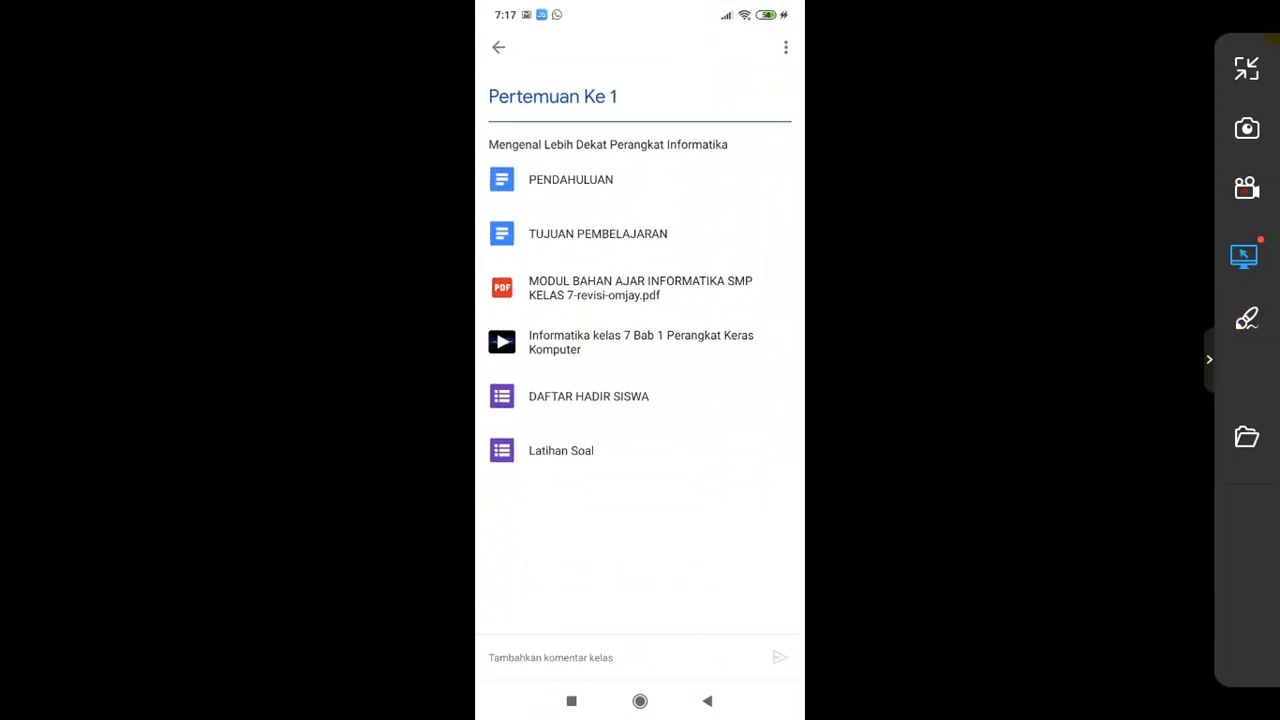
# Exit the phone mirror's full-screen view, move its window aside and return to Google Classroom in the browser
pyautogui.click(1250, 72)
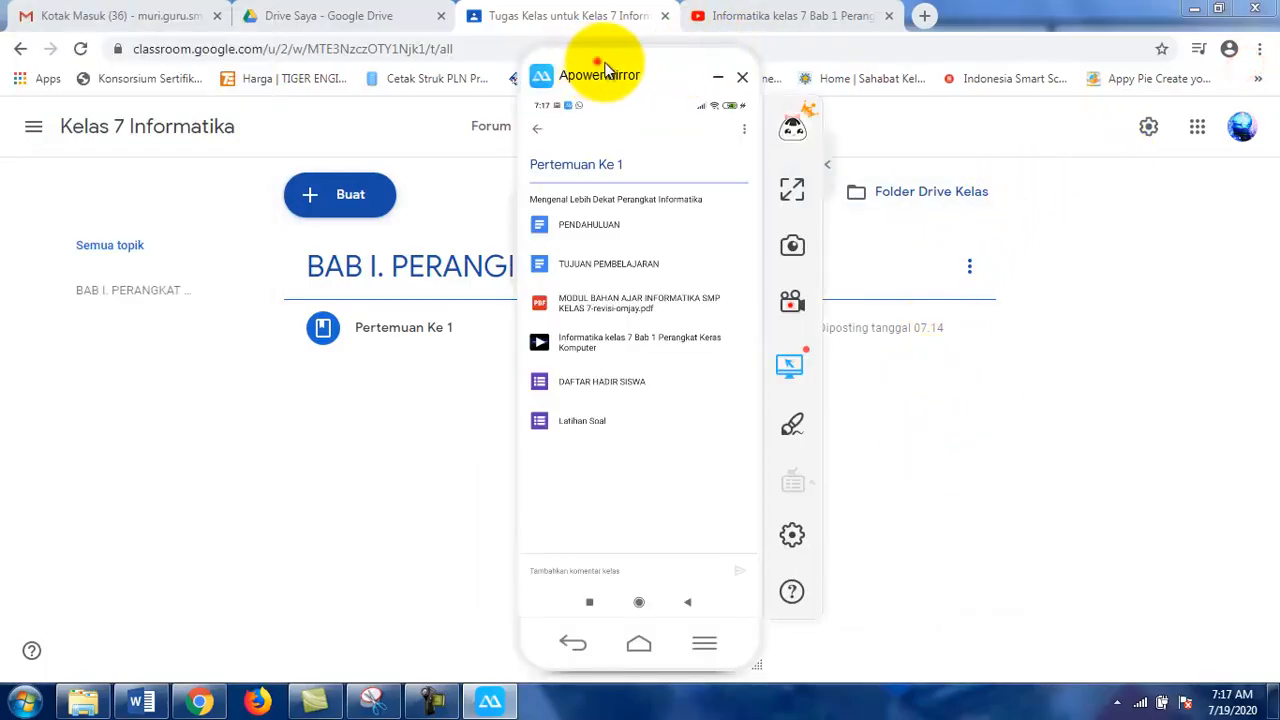
pyautogui.moveTo(606, 58); pyautogui.dragTo(1014, 62)
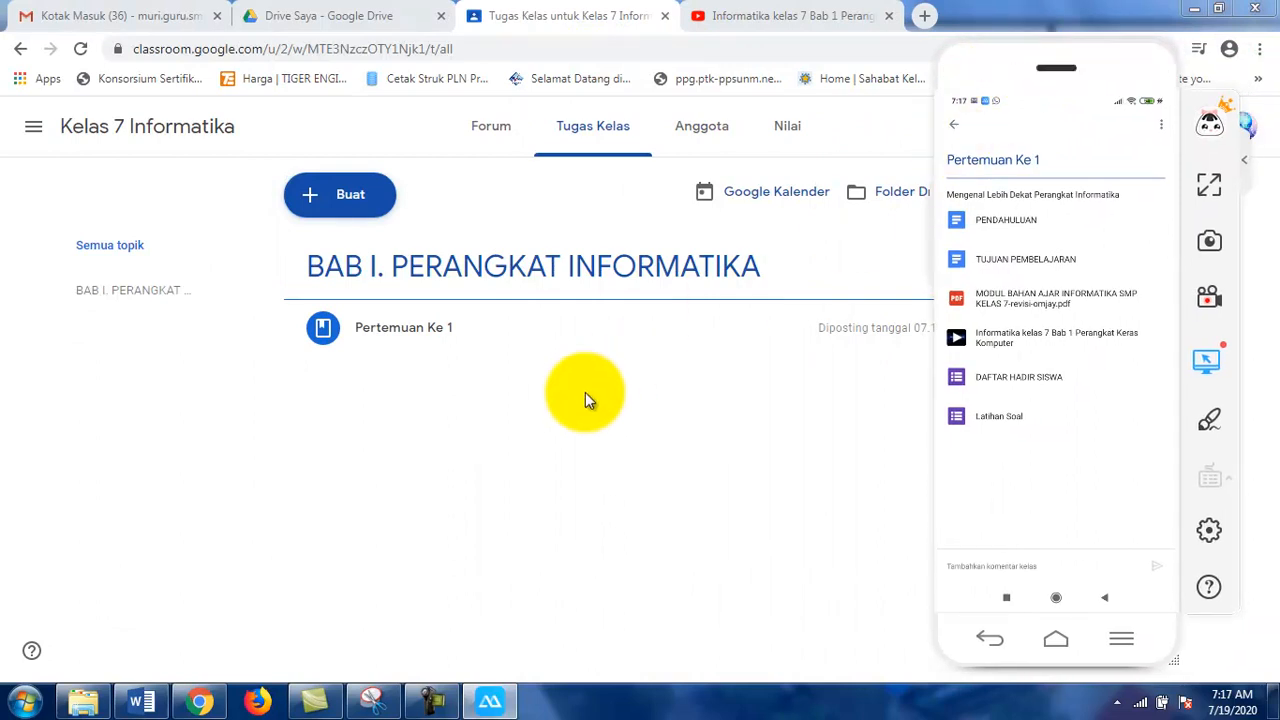
pyautogui.click(677, 457)
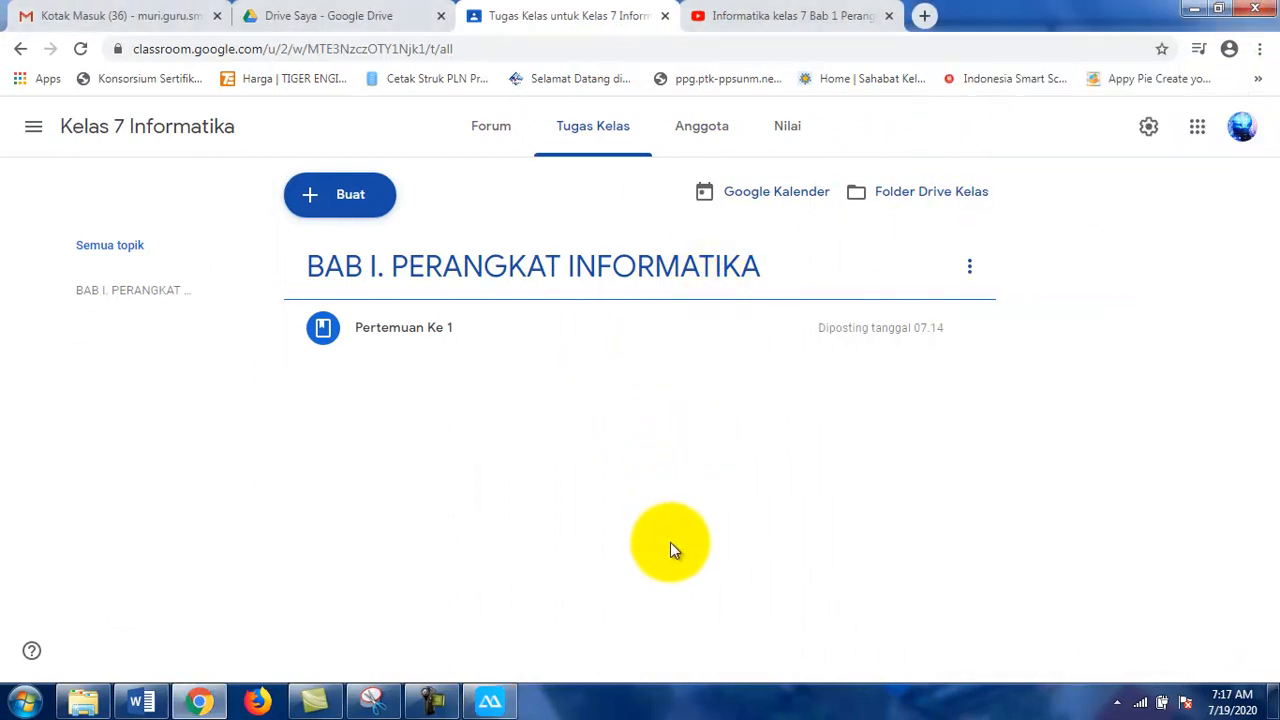
# Expand the posted Pertemuan Ke 1 material, view its attachments and check the DAFTAR HADIR SISWA form, closing it again
pyautogui.click(452, 328)
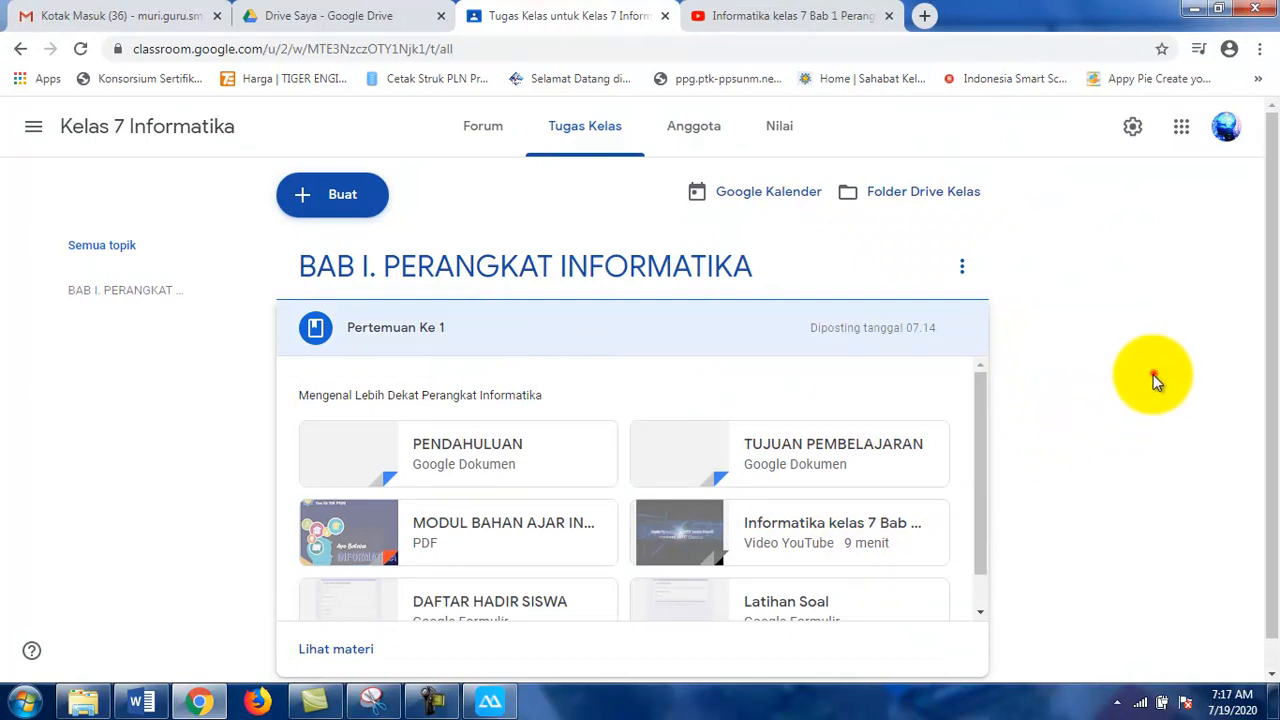
pyautogui.click(600, 132)
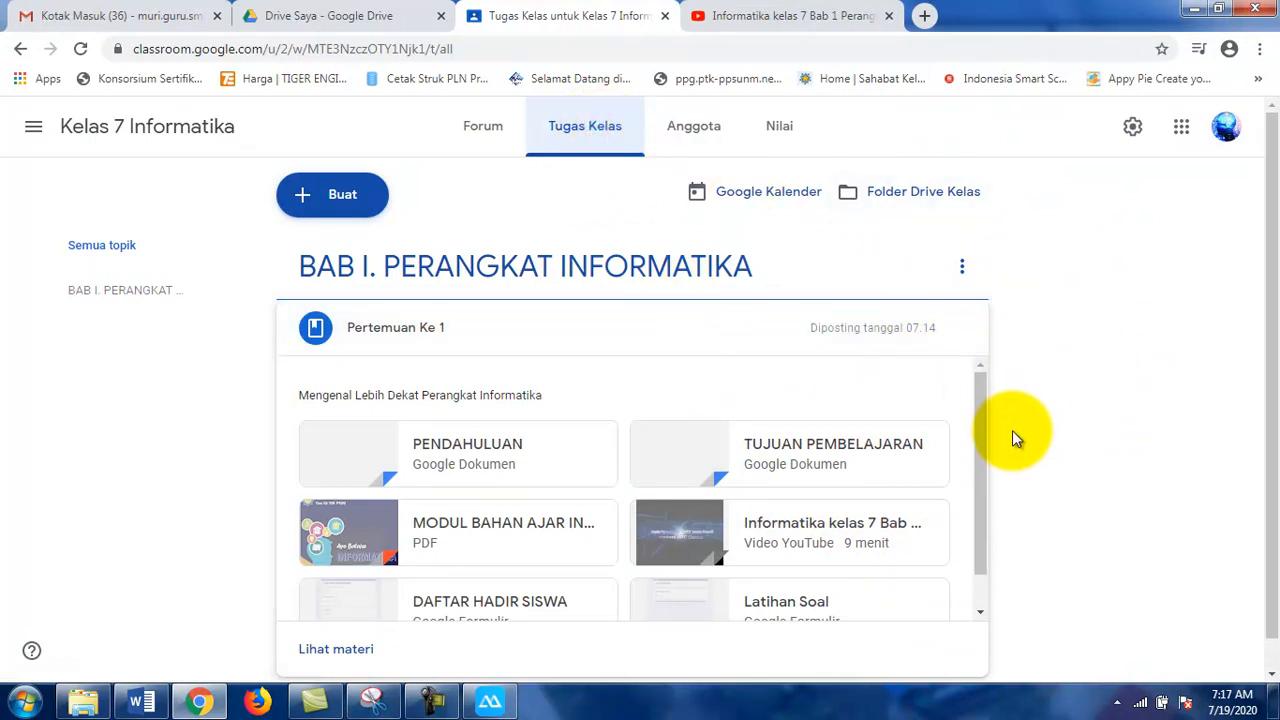
pyautogui.scroll(-1, 1084, 366)
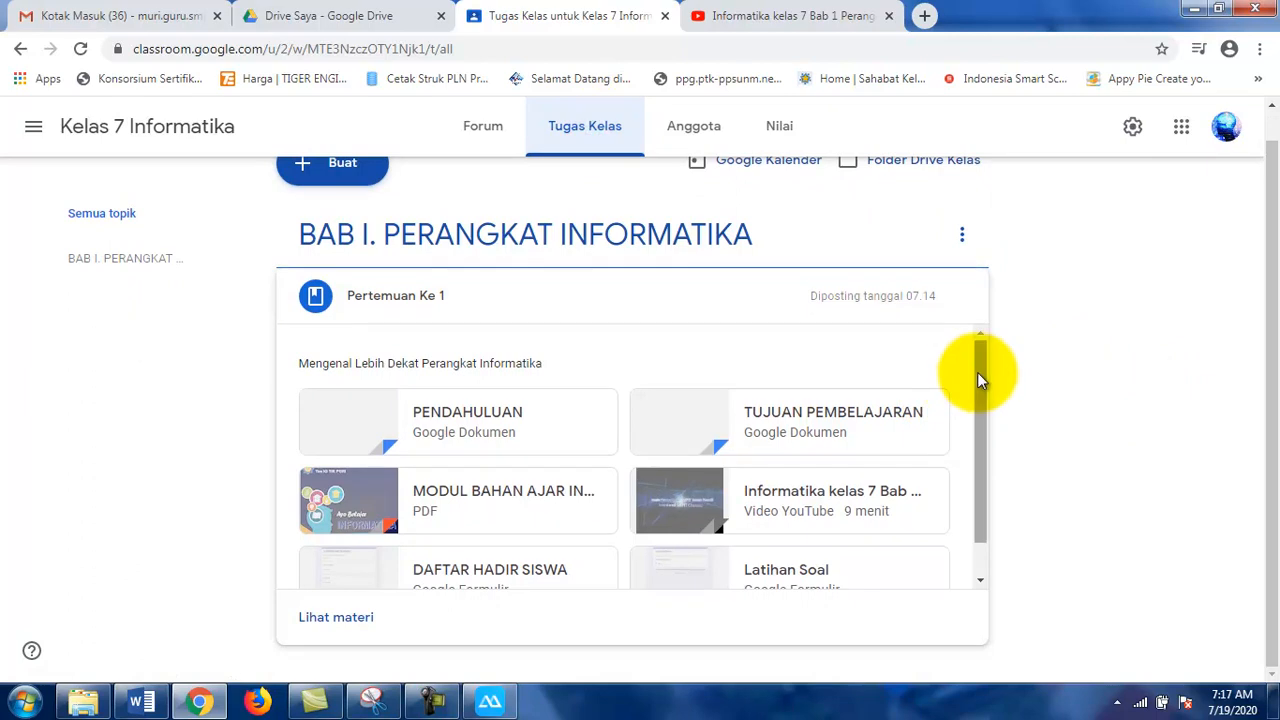
pyautogui.moveTo(977, 372); pyautogui.dragTo(1014, 563)
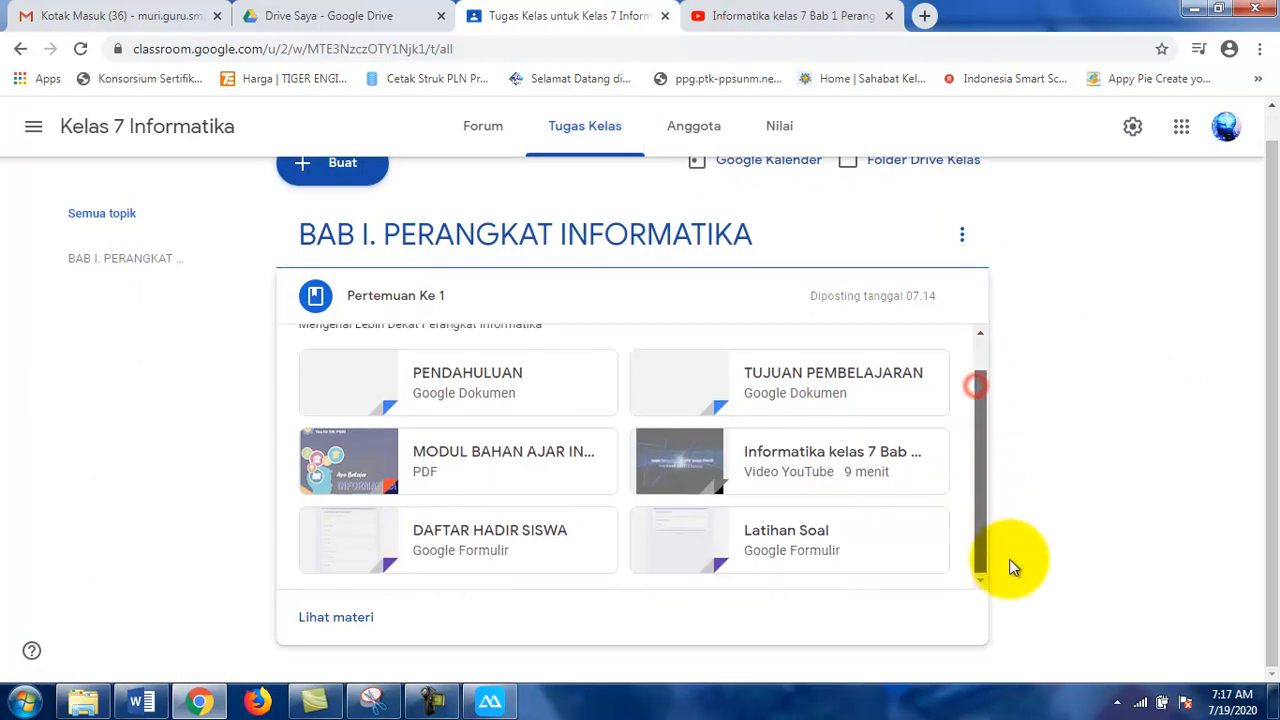
pyautogui.click(507, 545)
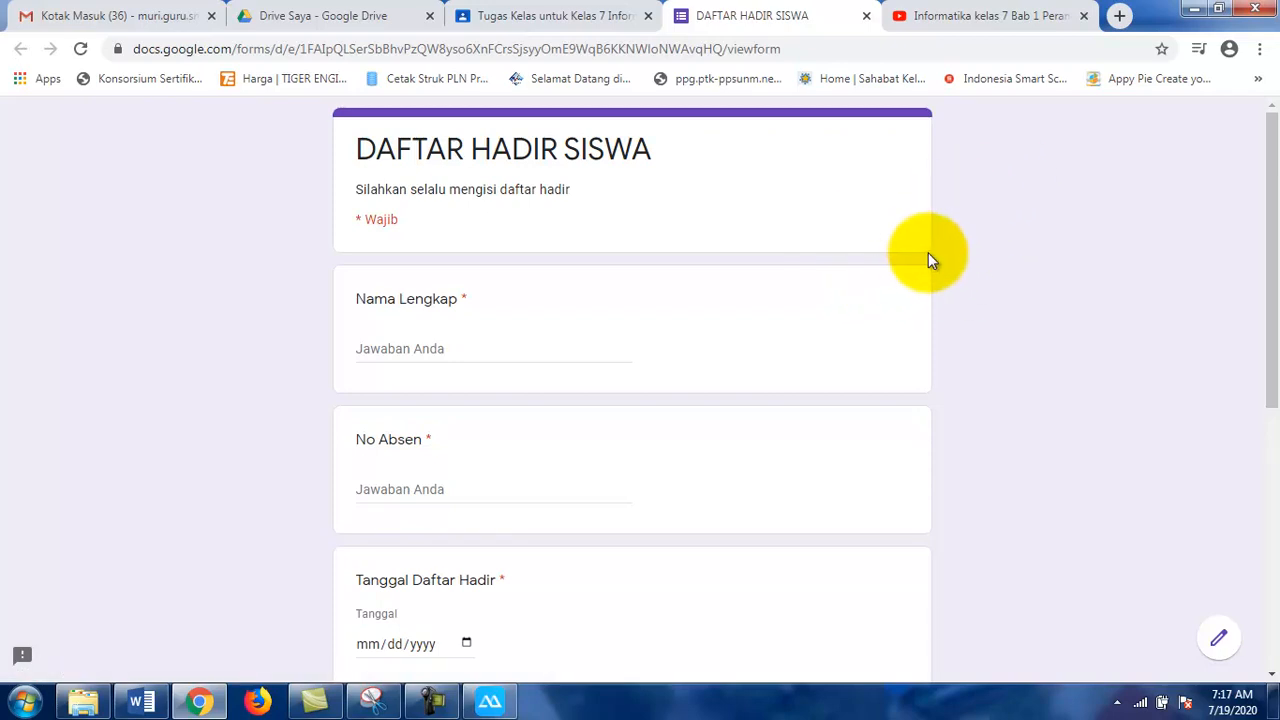
pyautogui.click(866, 16)
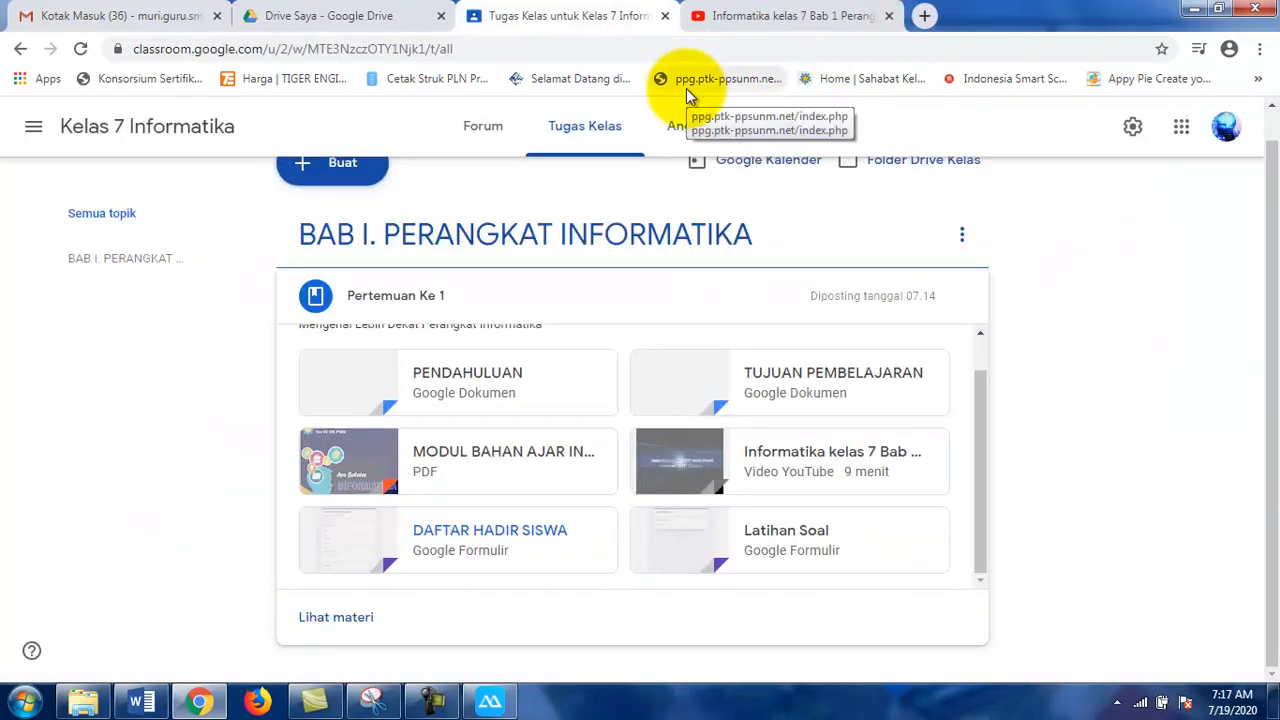
pyautogui.scroll(1, 790, 260)
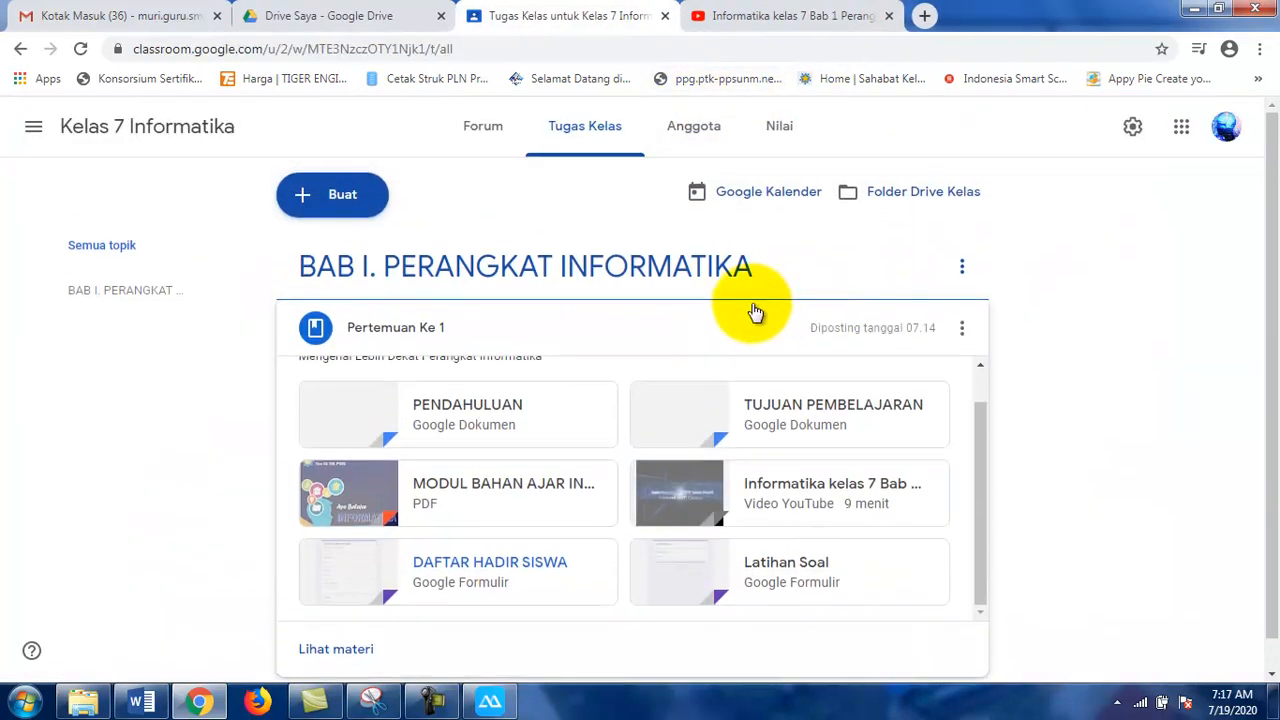
# Open Pertemuan Ke 1's own page through the BAB I. PERANGKAT INFORMATIKA topic and open its DAFTAR HADIR SISWA form
pyautogui.click(170, 298)
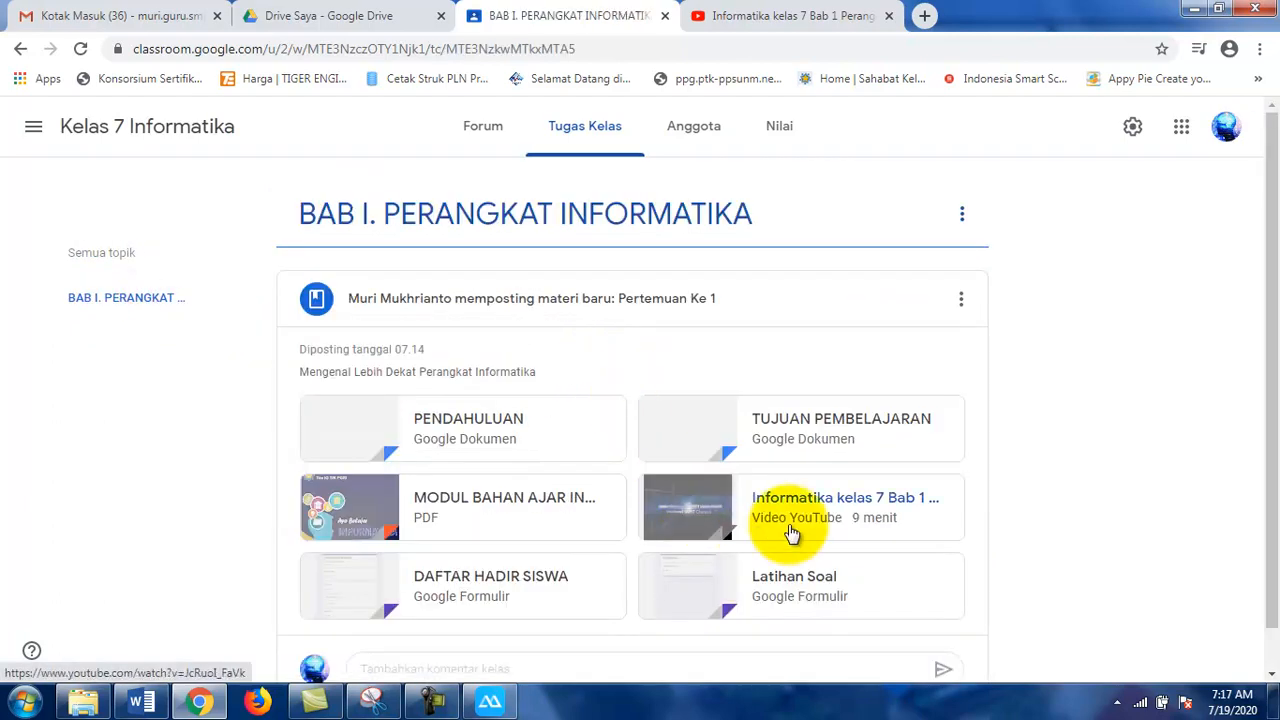
pyautogui.click(556, 293)
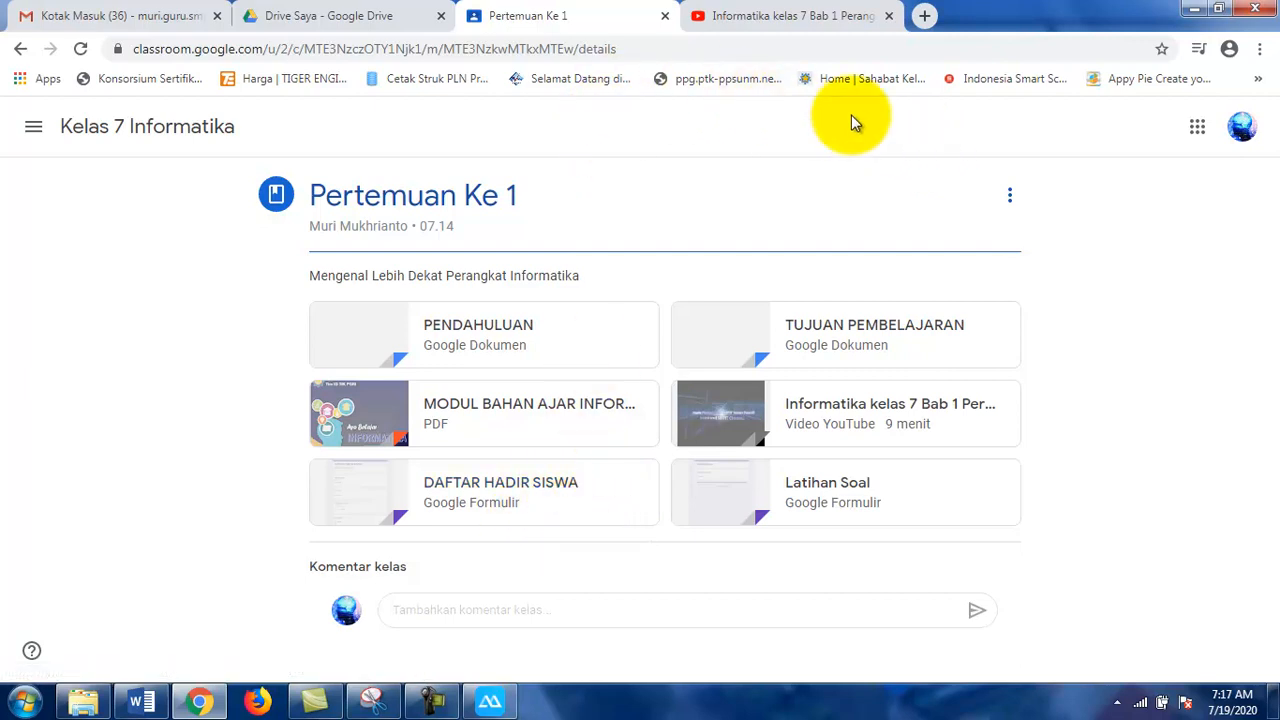
pyautogui.click(757, 20)
pyautogui.click(620, 16)
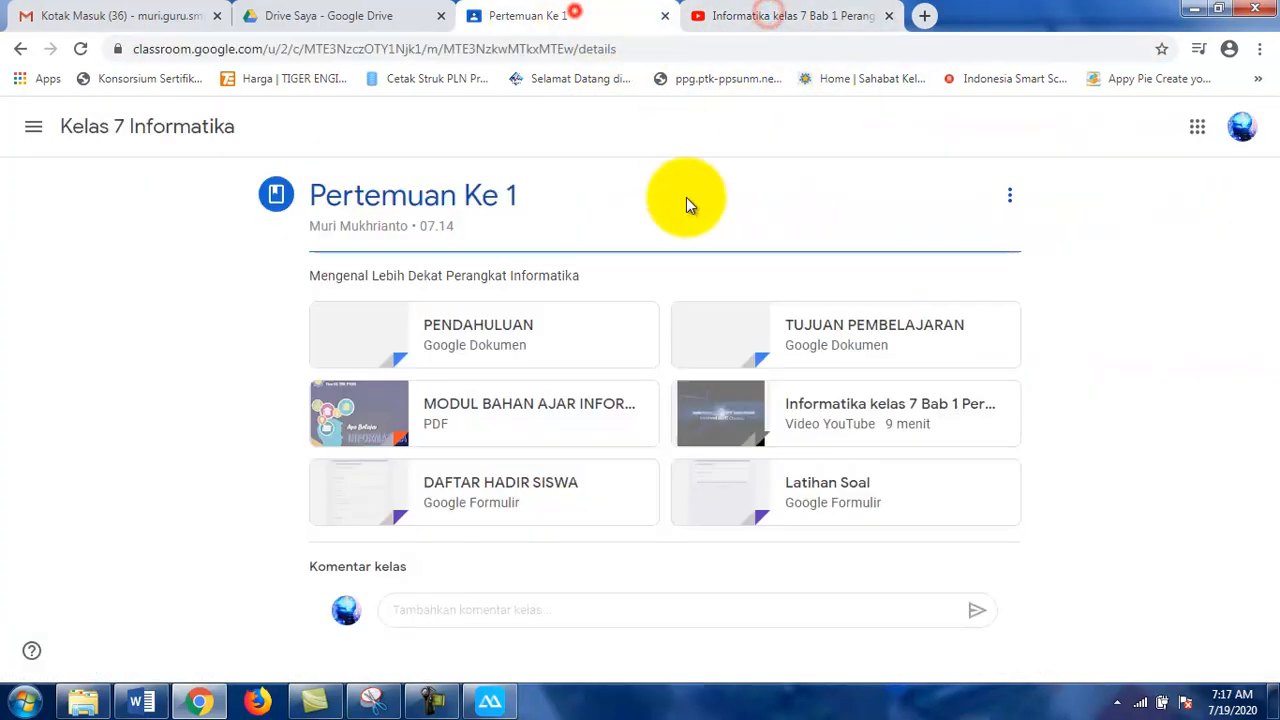
pyautogui.click(600, 510)
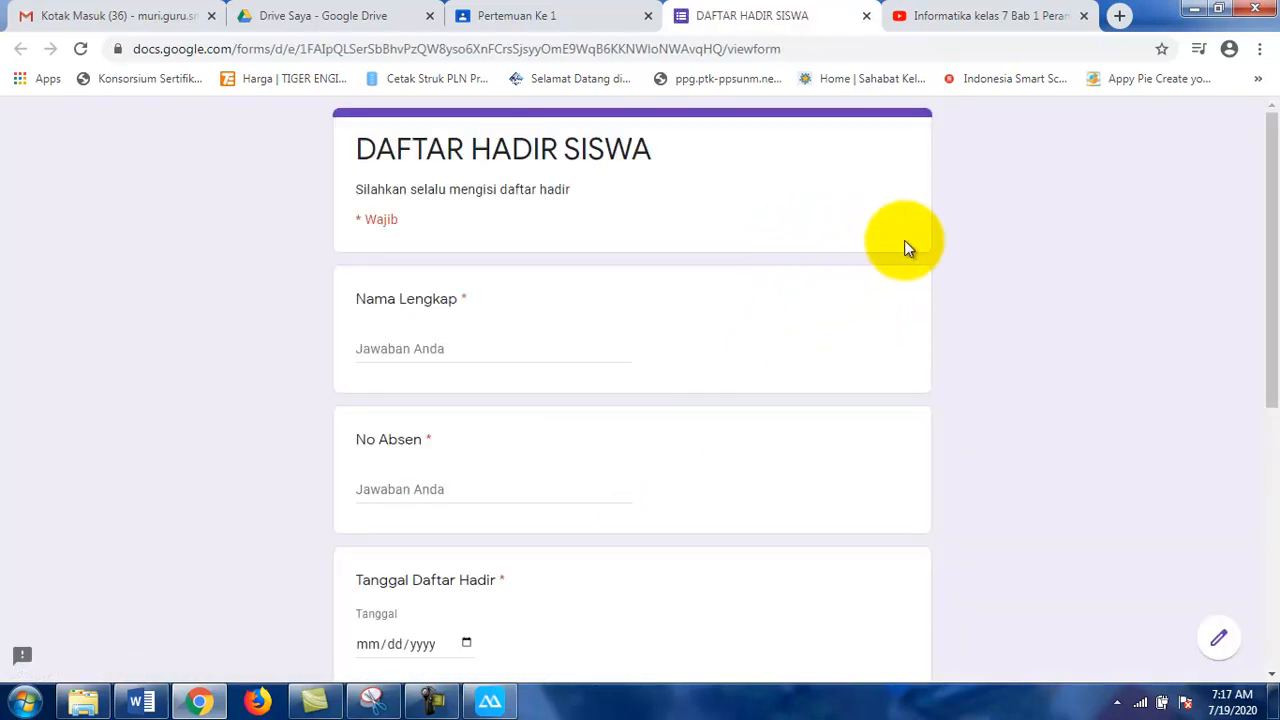
# Open the DAFTAR HADIR SISWA form for editing and review its response summary alongside its questions
pyautogui.click(1018, 208)
pyautogui.scroll(-5, 757, 486)
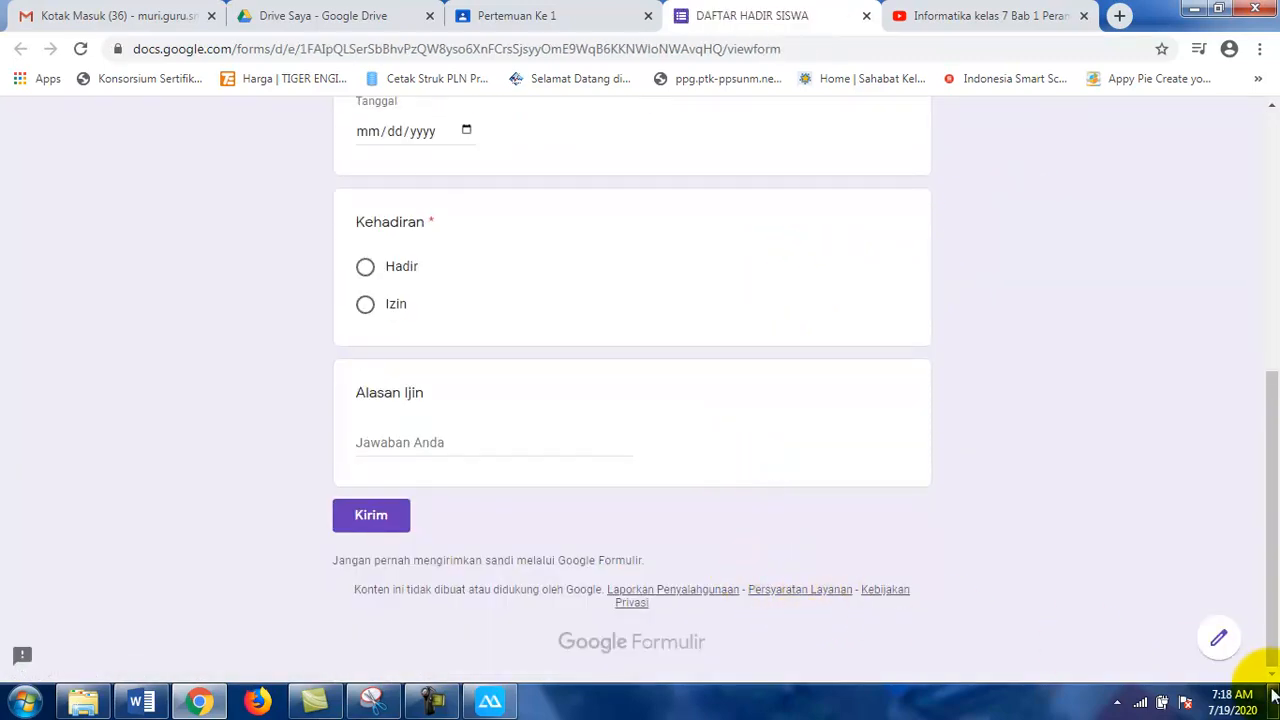
pyautogui.click(1220, 638)
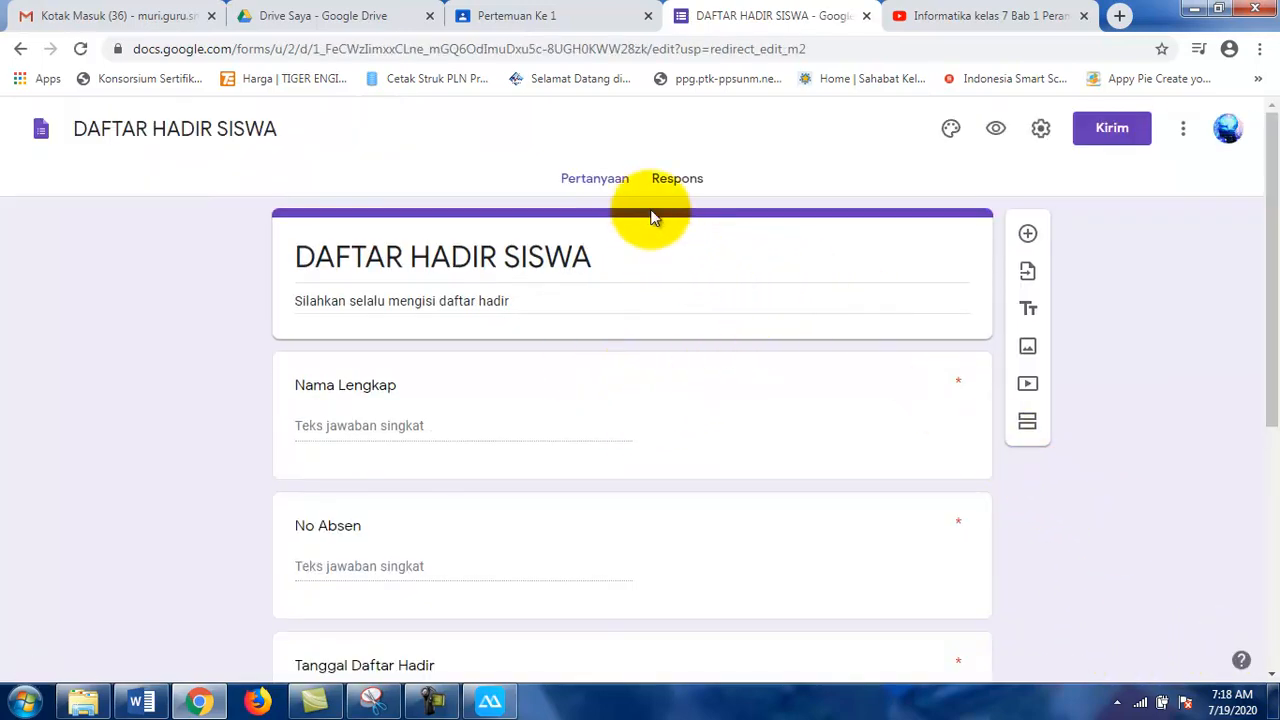
pyautogui.click(675, 180)
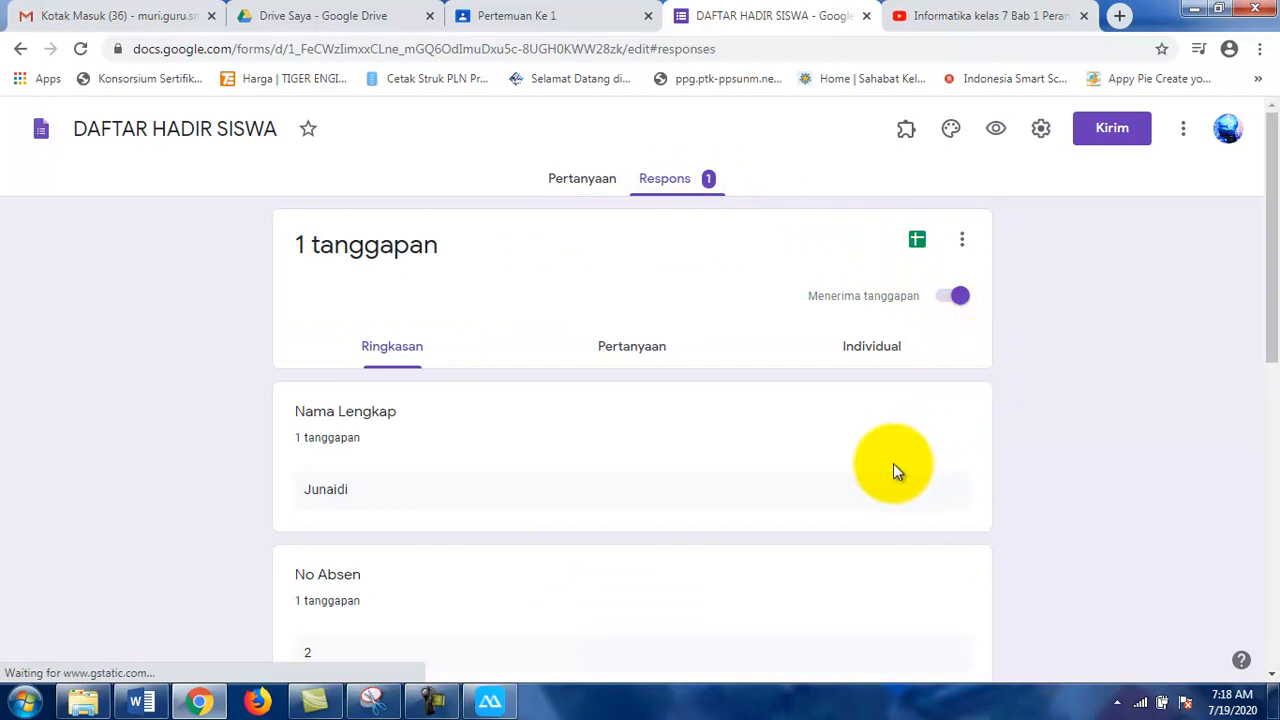
pyautogui.scroll(-2, 637, 434)
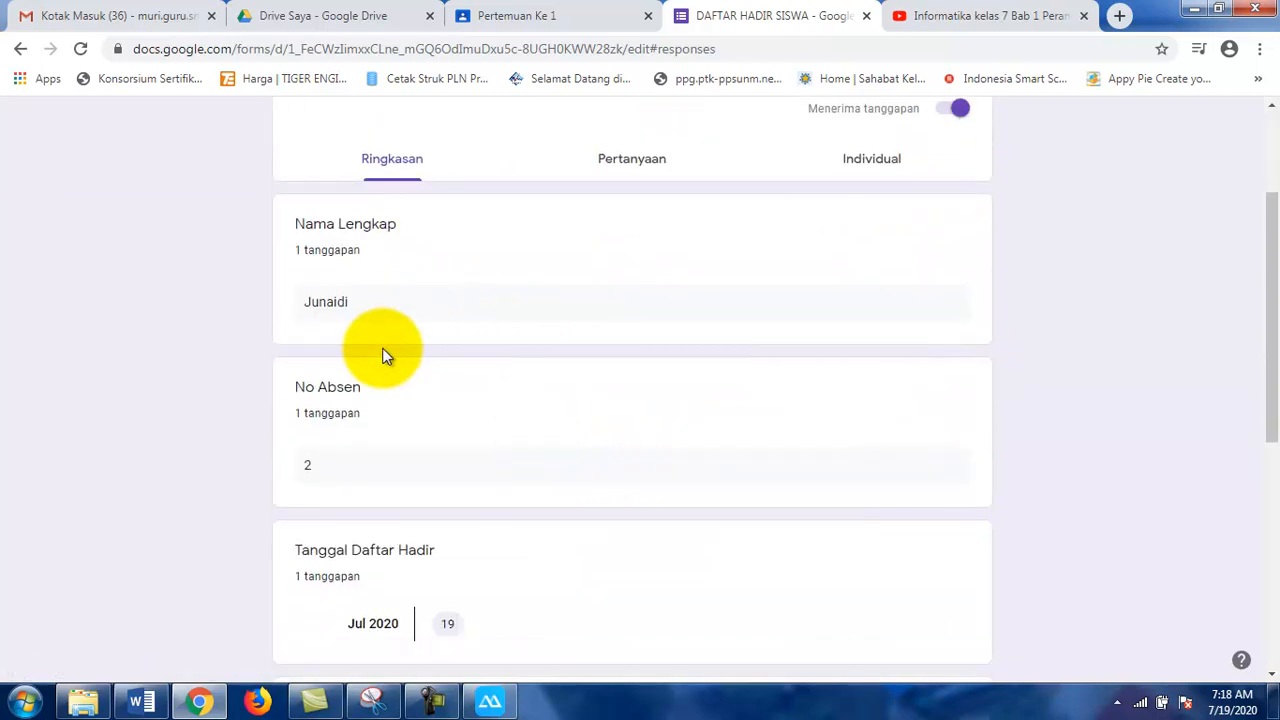
pyautogui.scroll(-3, 445, 515)
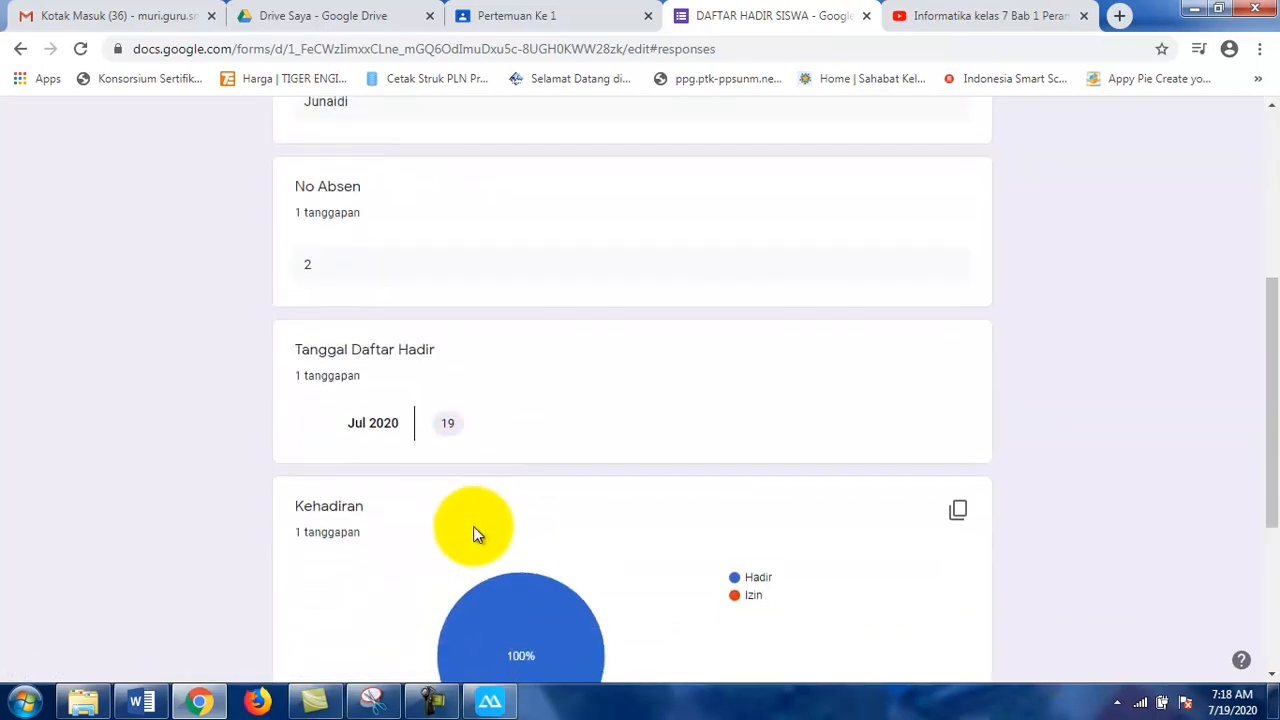
pyautogui.scroll(5, 480, 305)
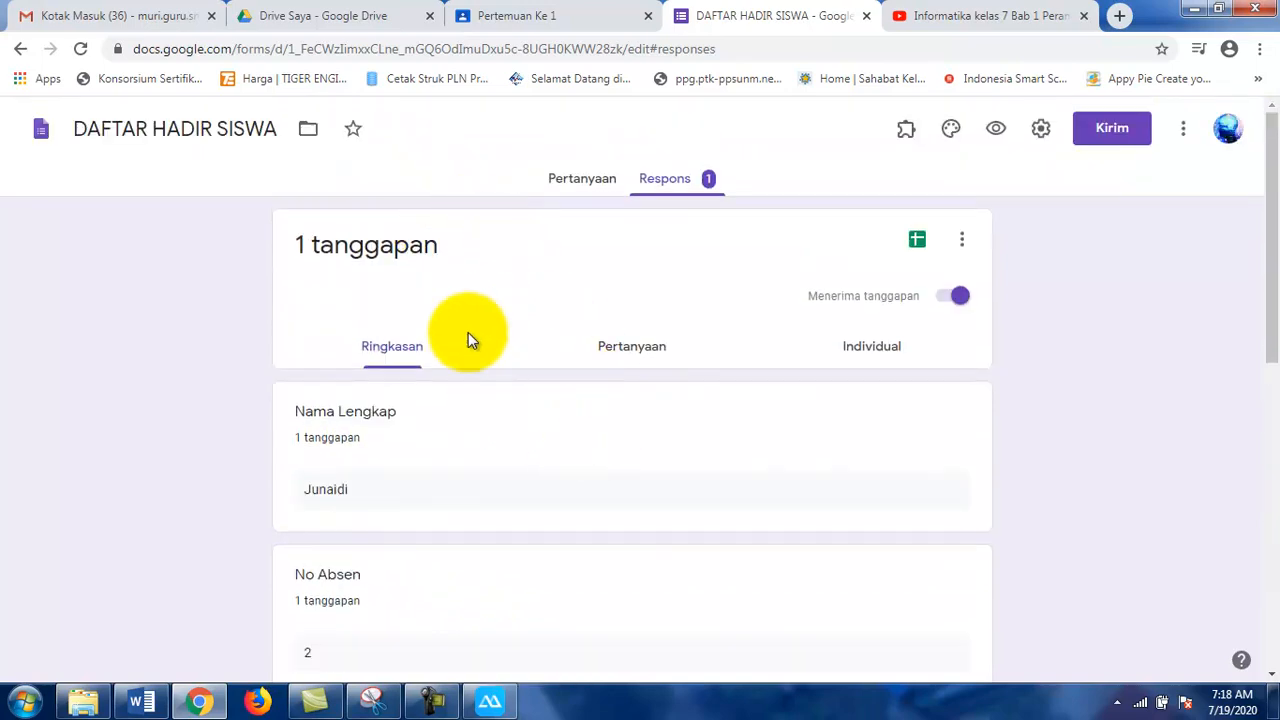
pyautogui.click(590, 182)
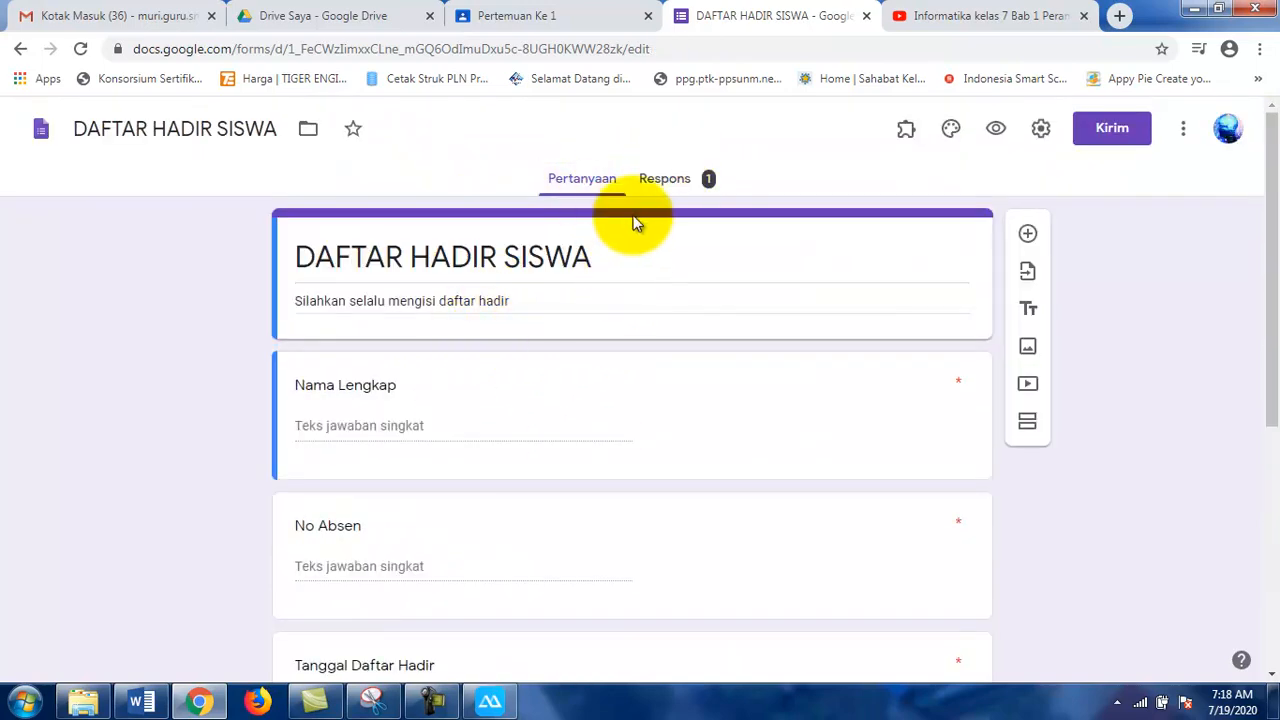
pyautogui.click(672, 184)
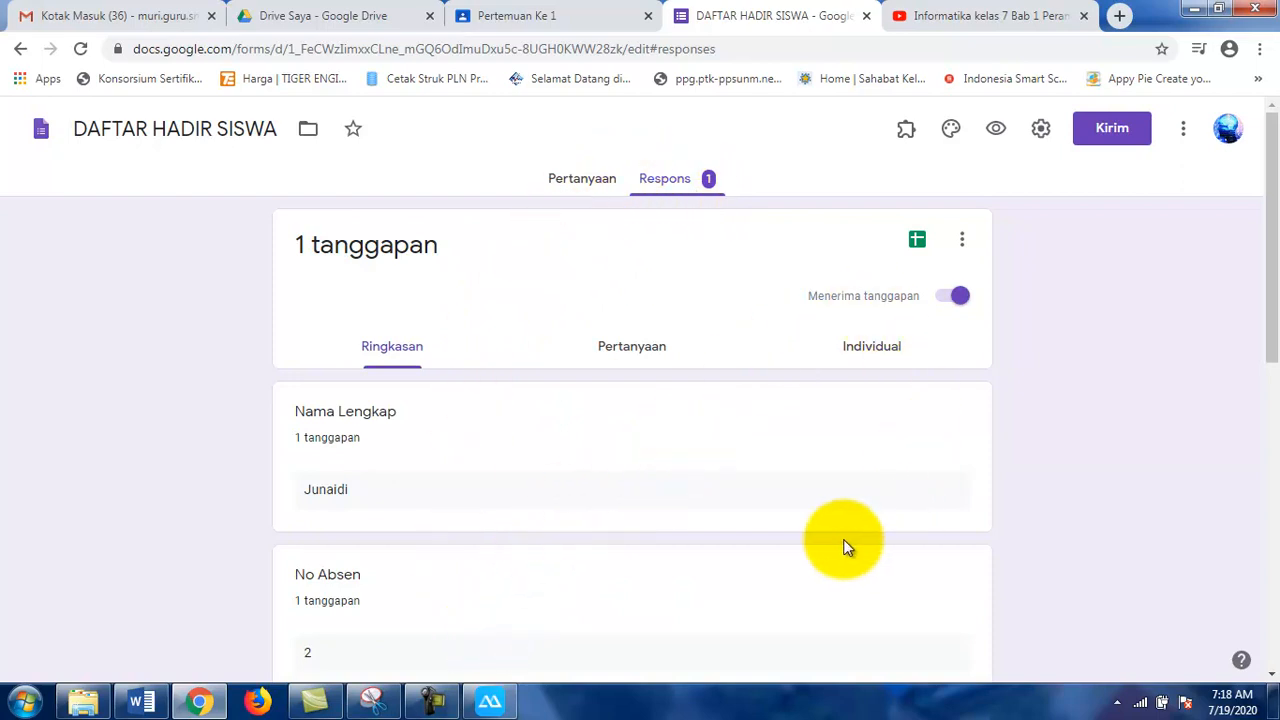
pyautogui.click(590, 182)
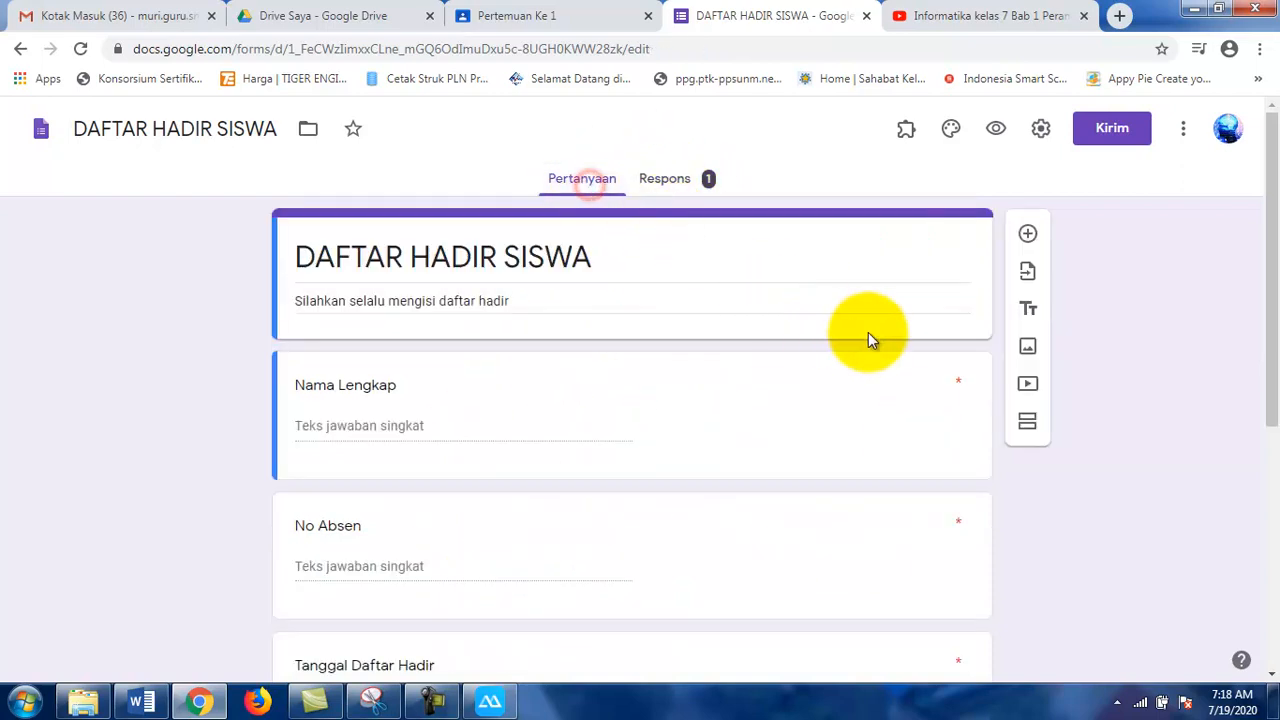
# Create a new spreadsheet from the DAFTAR HADIR SISWA responses, close the spreadsheet and form, and return to the Pertemuan Ke 1 page
pyautogui.click(664, 184)
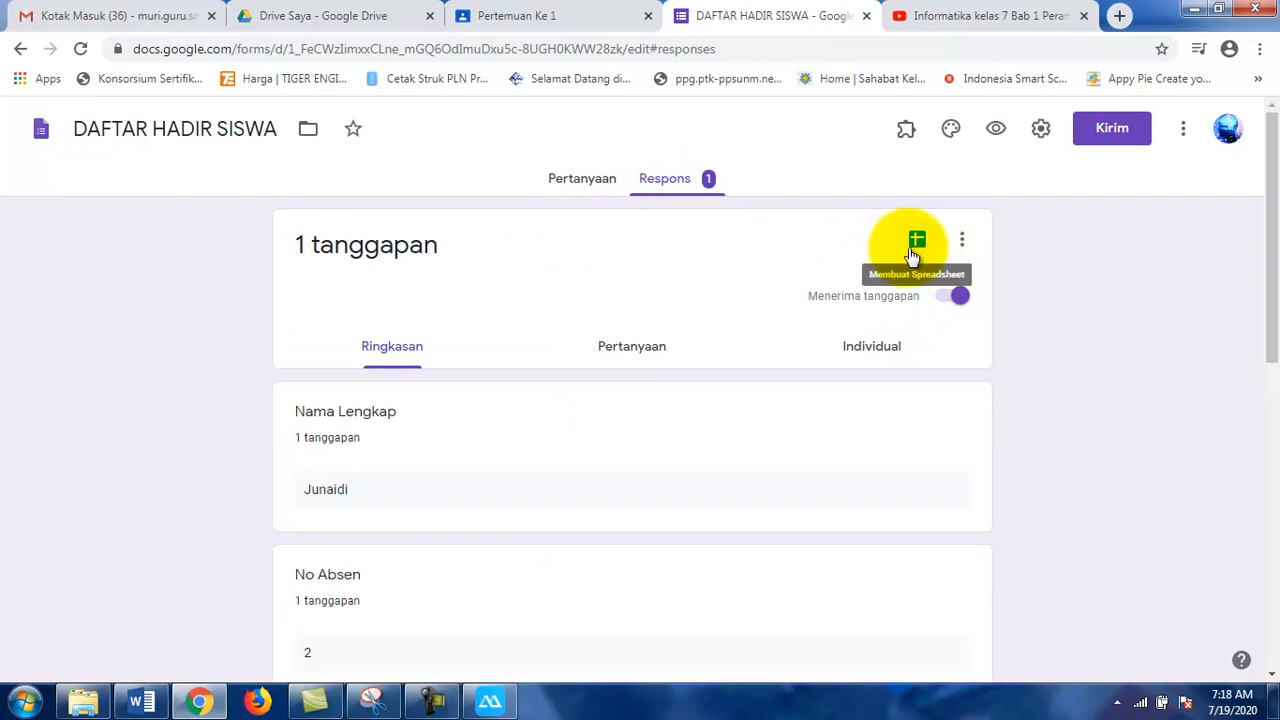
pyautogui.click(917, 243)
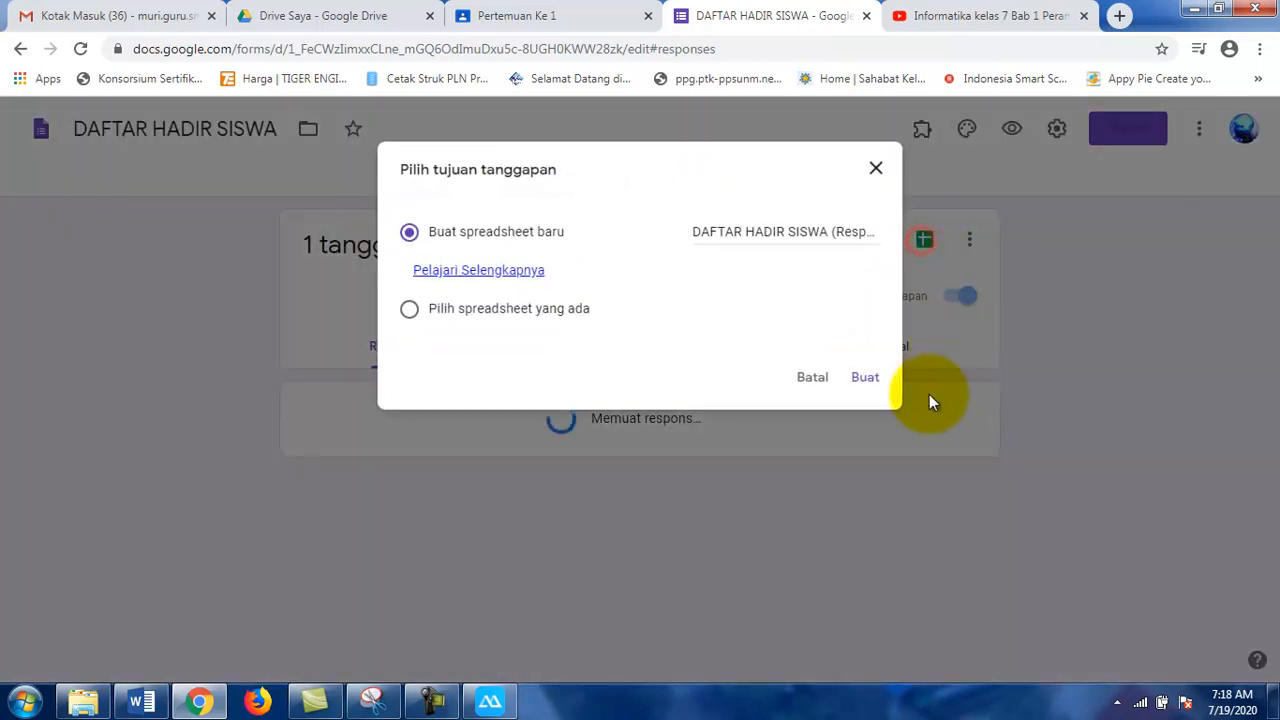
pyautogui.click(864, 386)
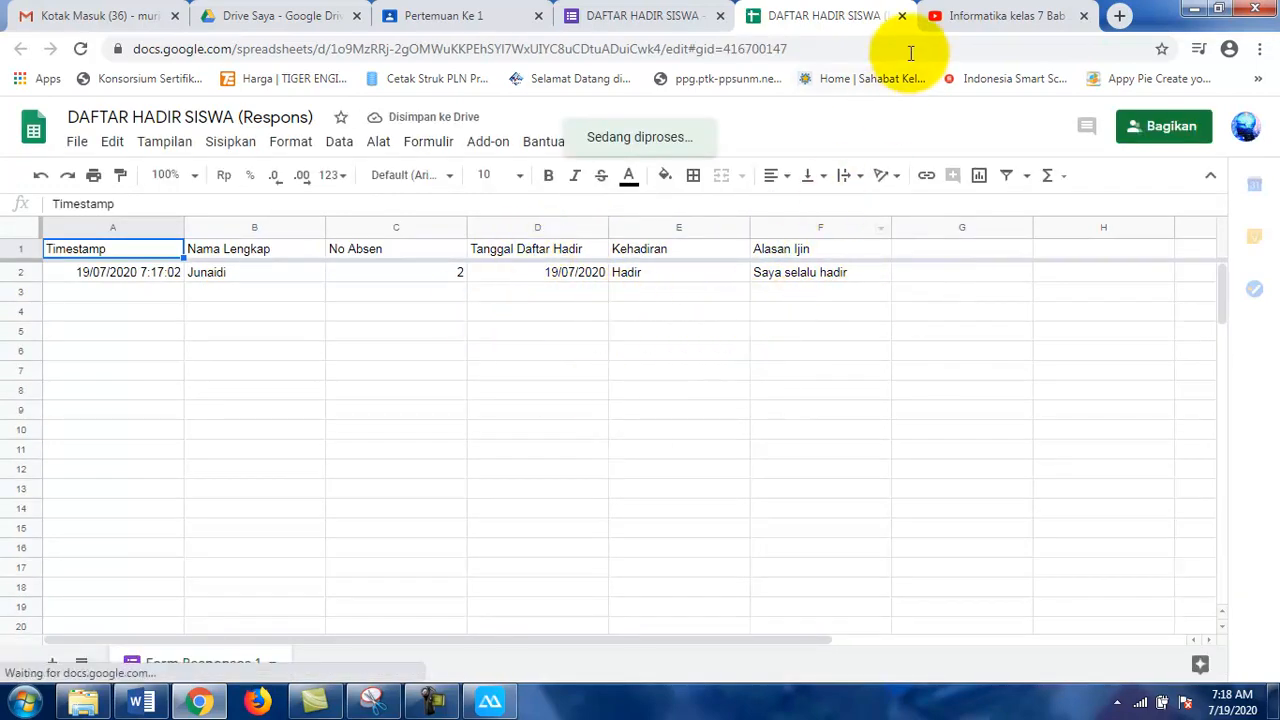
pyautogui.click(901, 16)
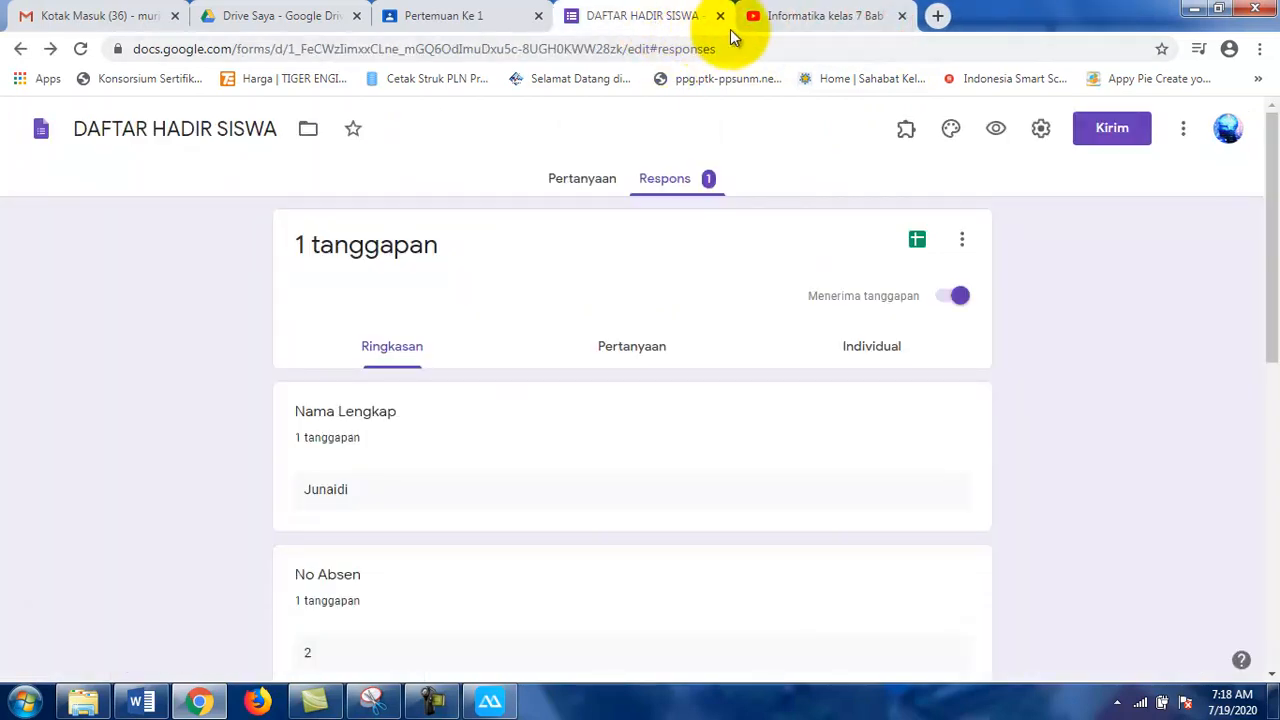
pyautogui.click(721, 17)
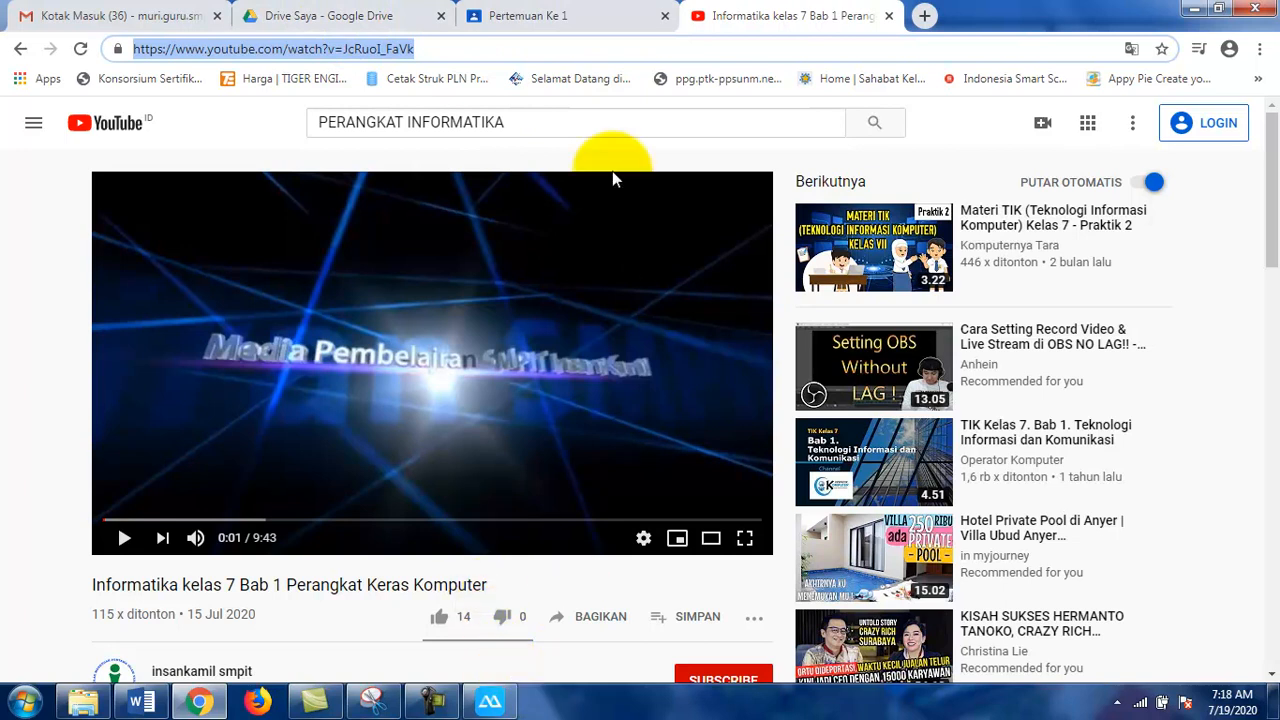
pyautogui.click(570, 14)
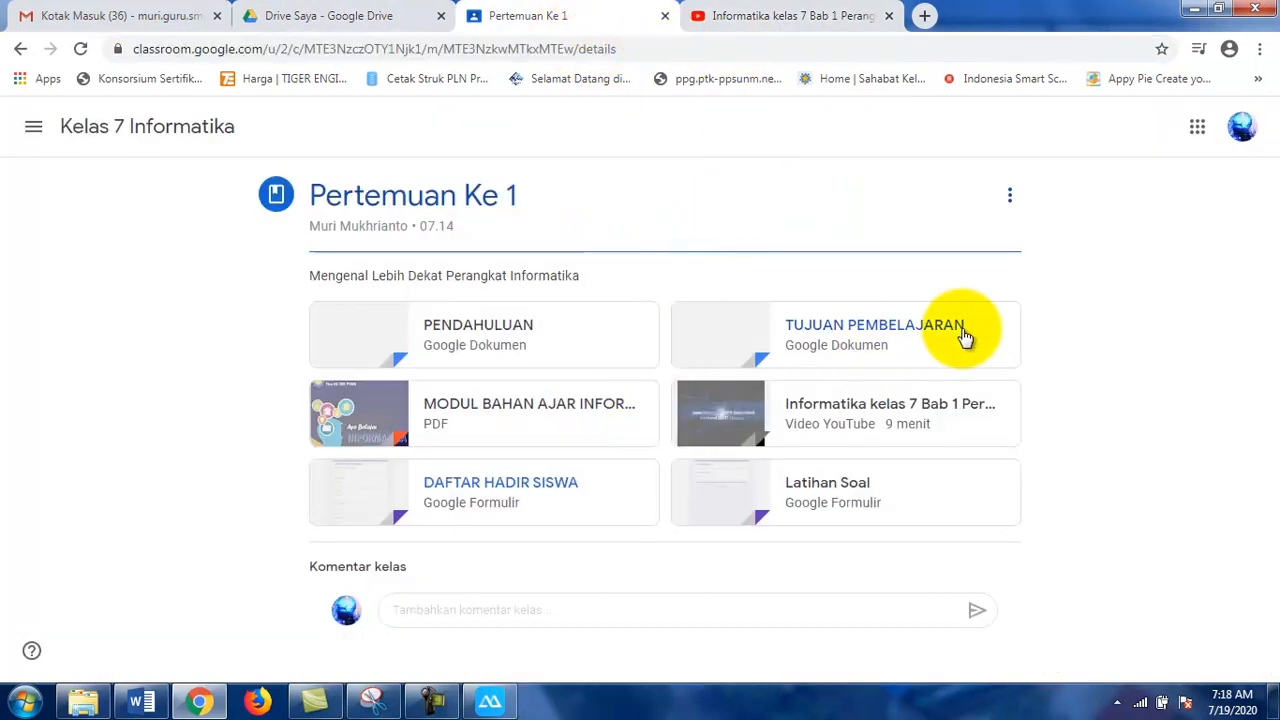
# Go to the Google Classroom home page and open the Tugas Kelas page of Kelas 7 Informatika
pyautogui.click(1200, 130)
pyautogui.scroll(-5, 1165, 490)
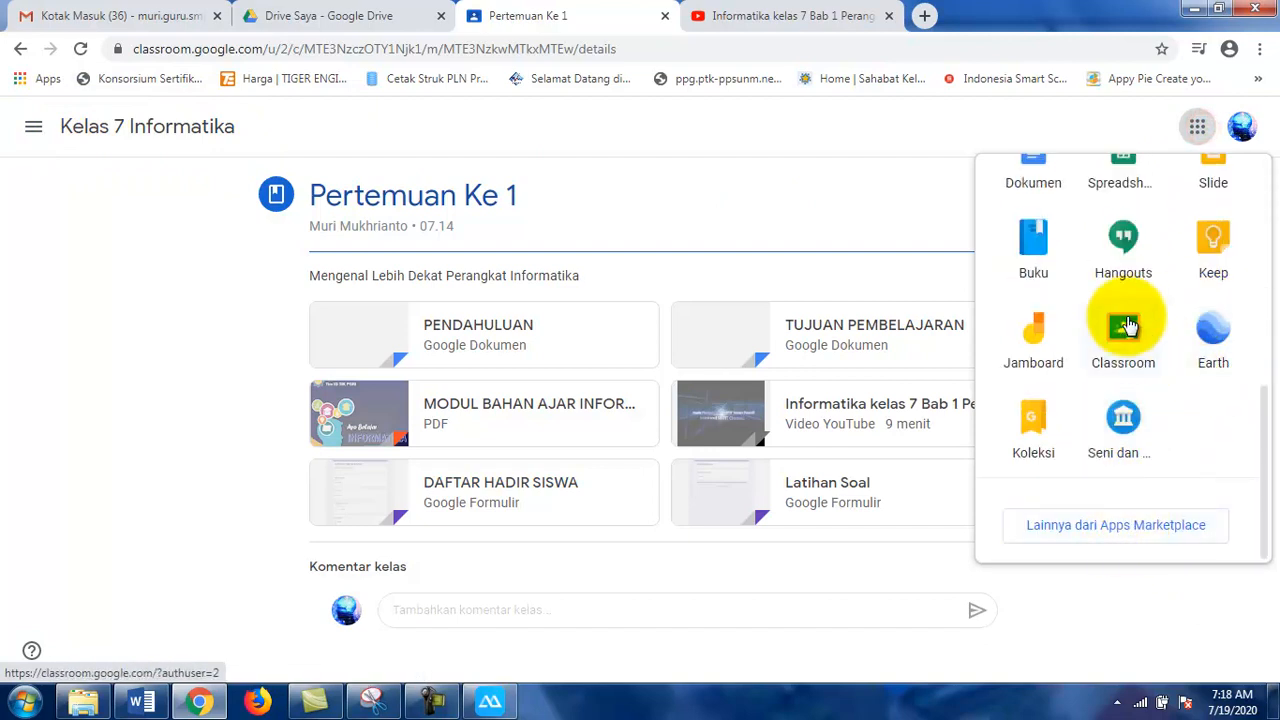
pyautogui.click(1124, 326)
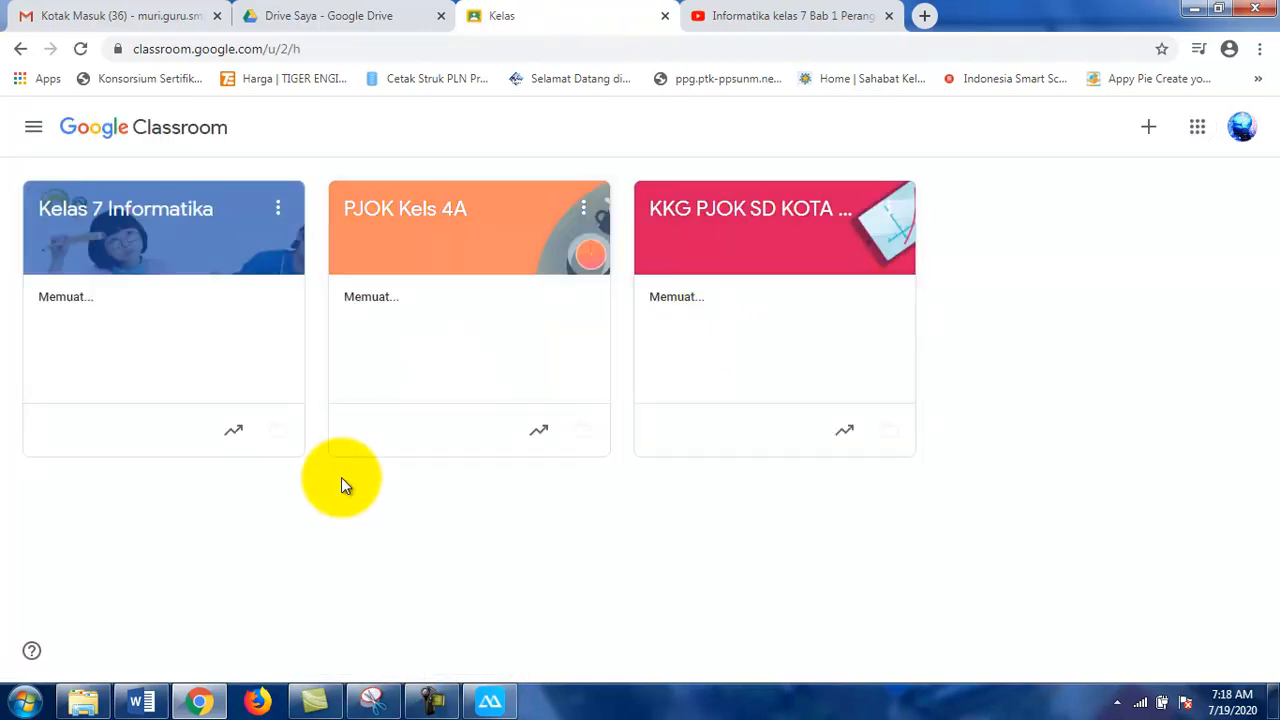
pyautogui.click(170, 243)
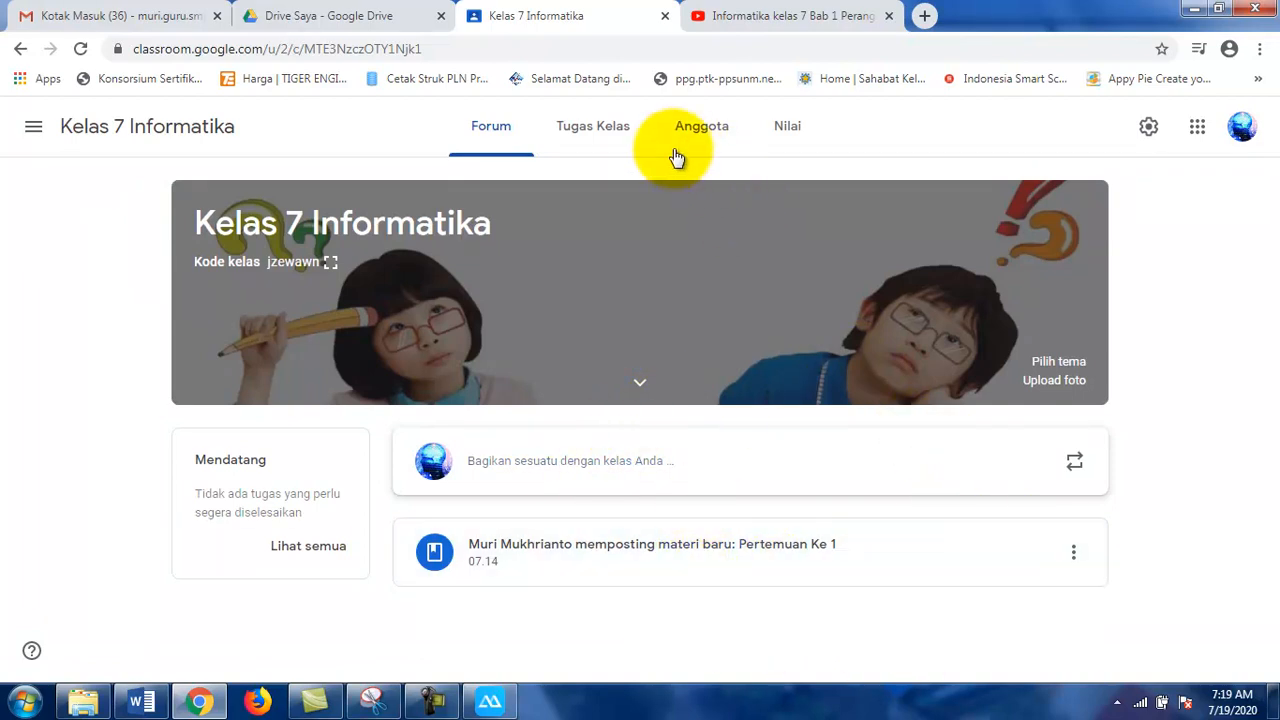
pyautogui.click(593, 125)
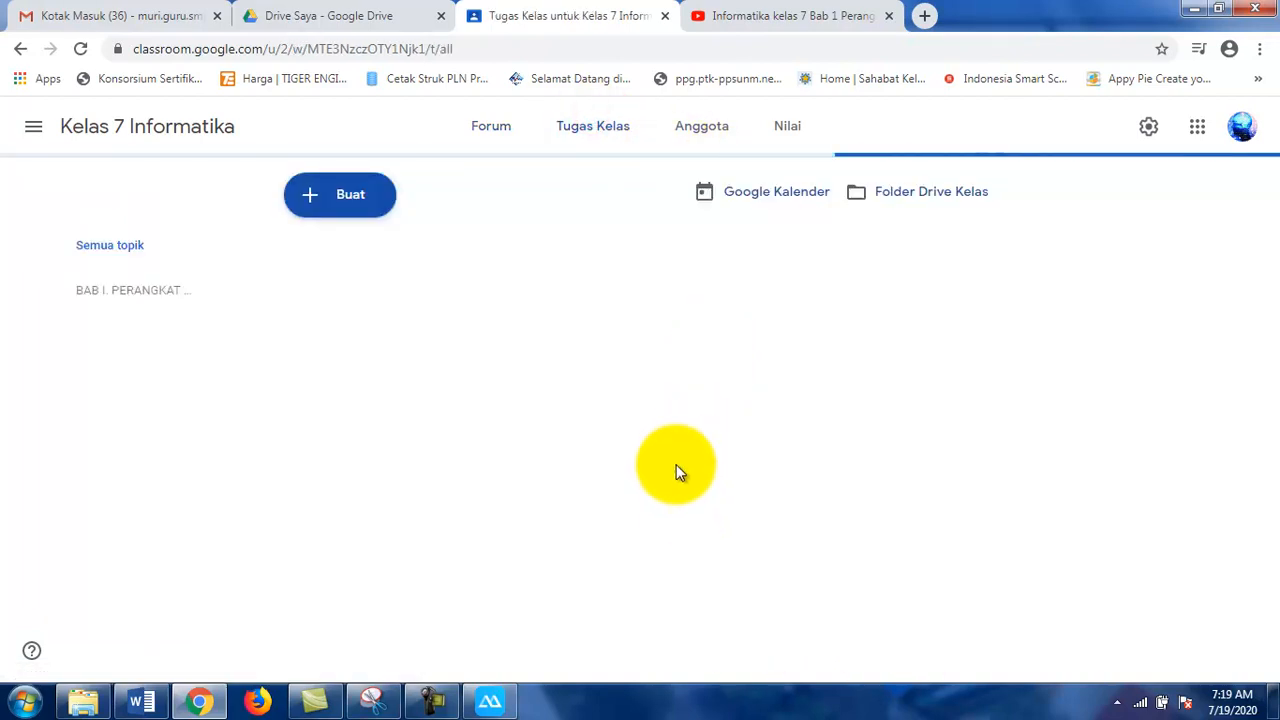